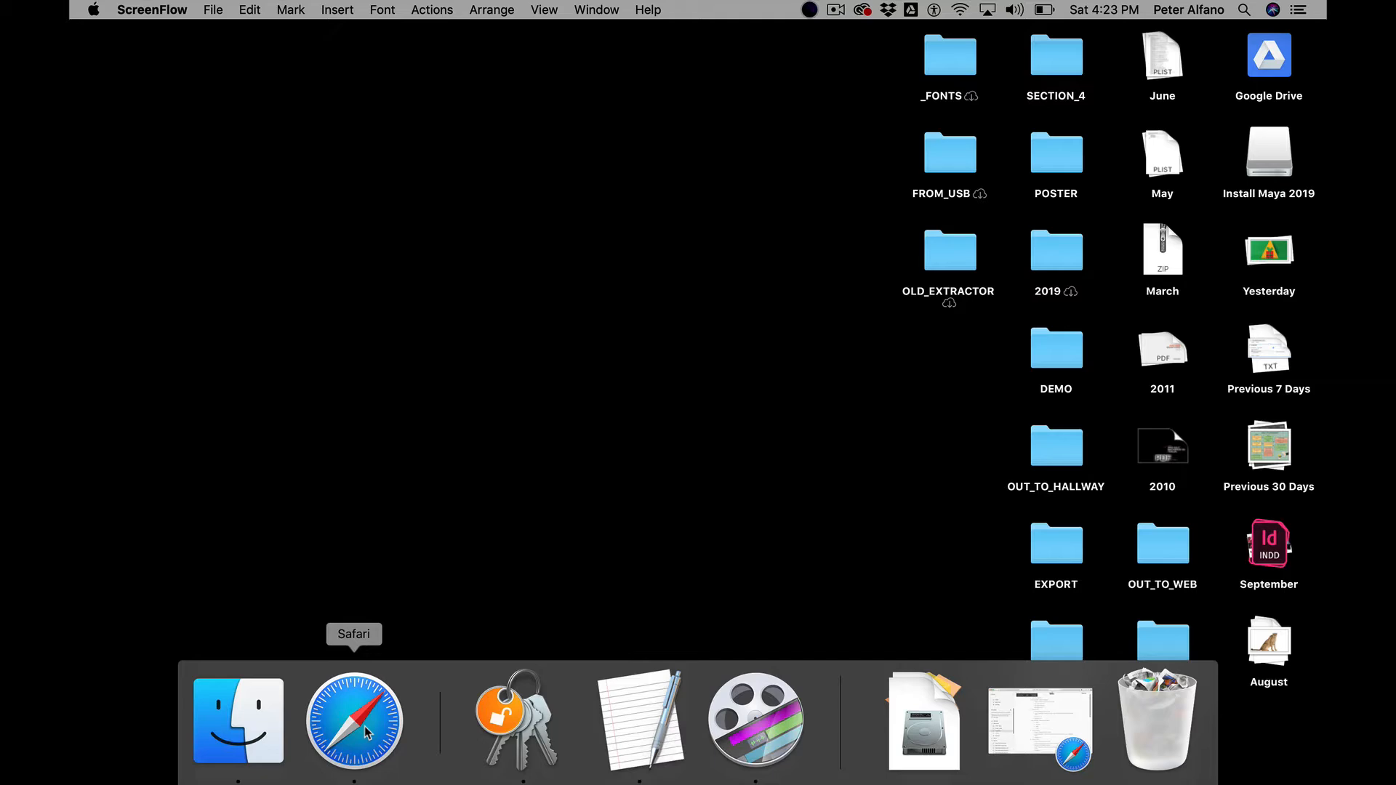
- Switch to Safari, review the Maya Primer's Test Scene instructions for the cone, sphere and cube, and close the browser window
left_click(364, 727)
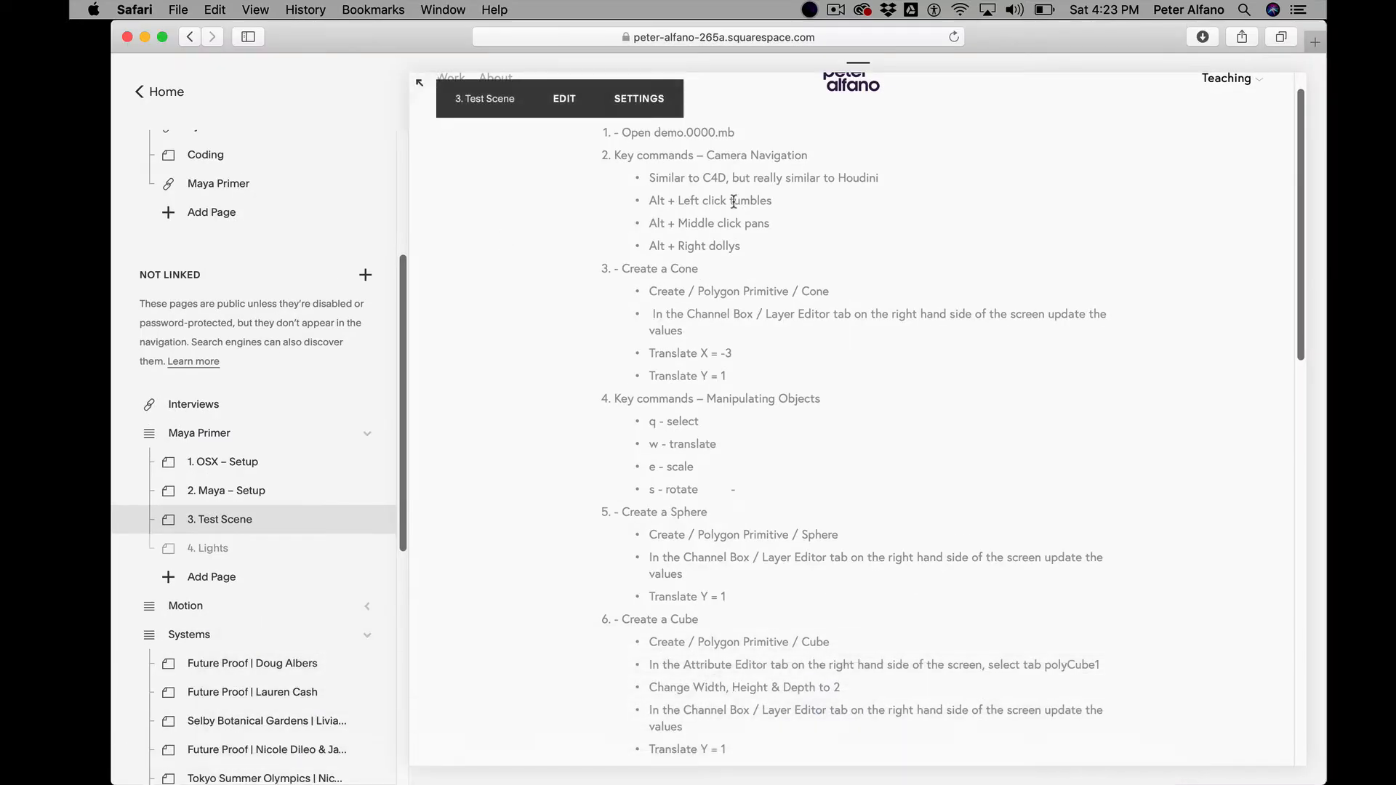
scroll(1300, 195, "up", 1)
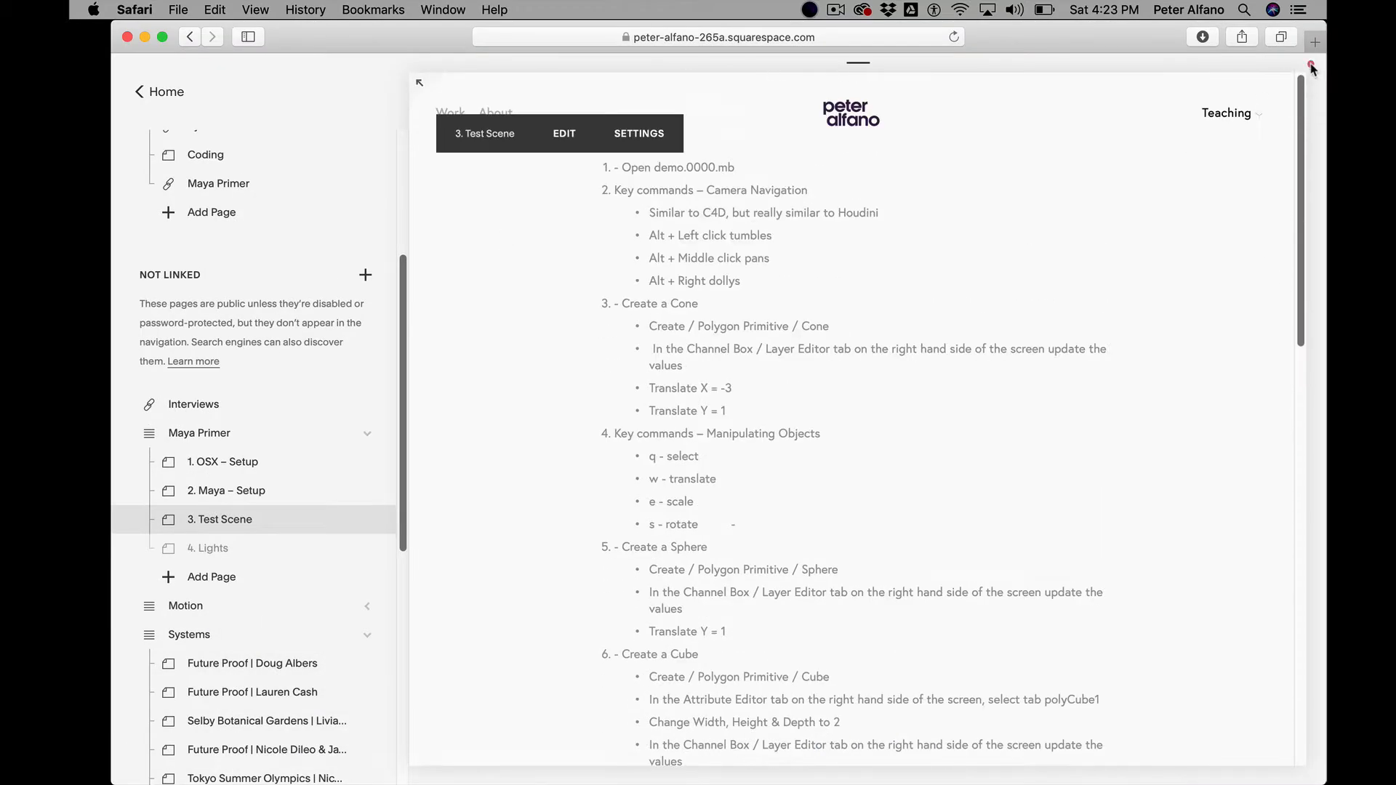
mouse_move(1234, 117)
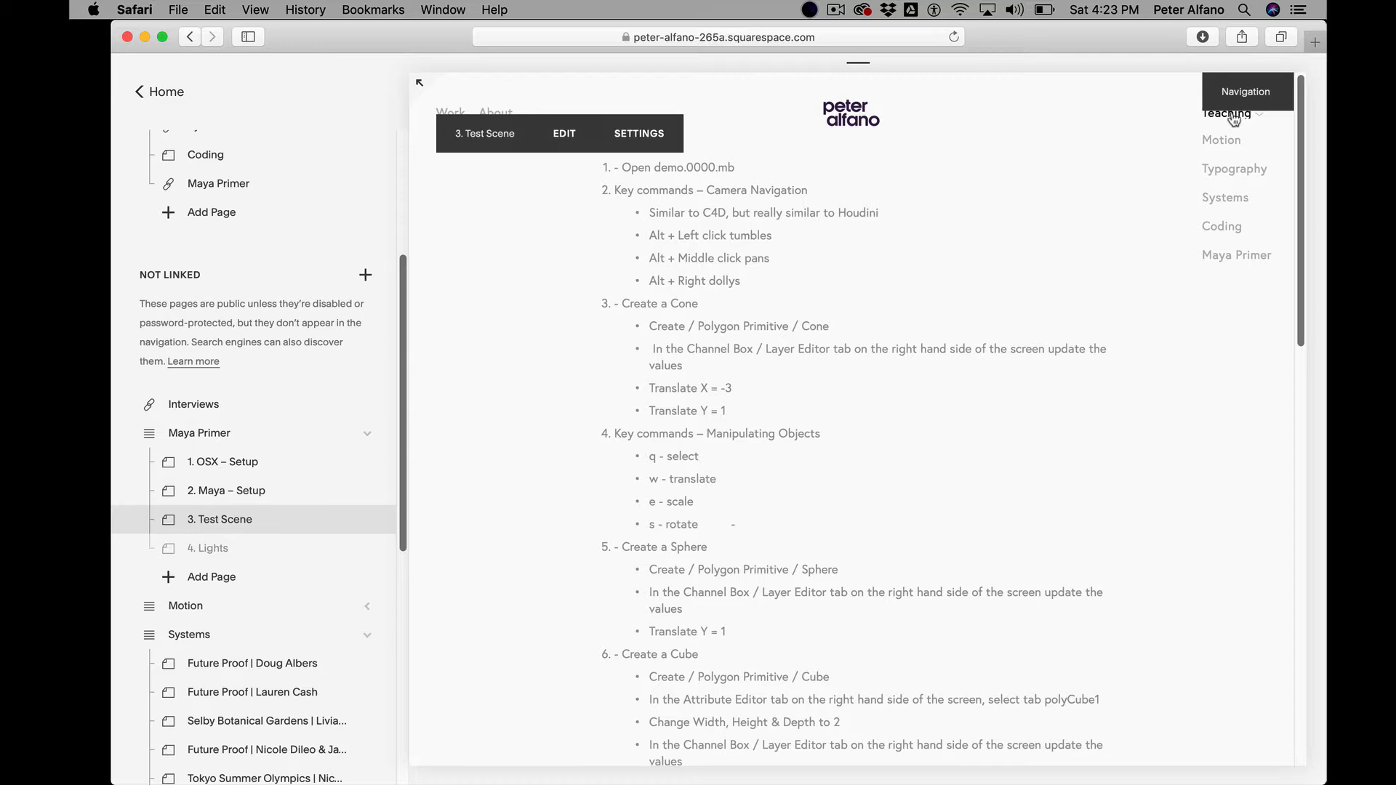
left_click(1223, 256)
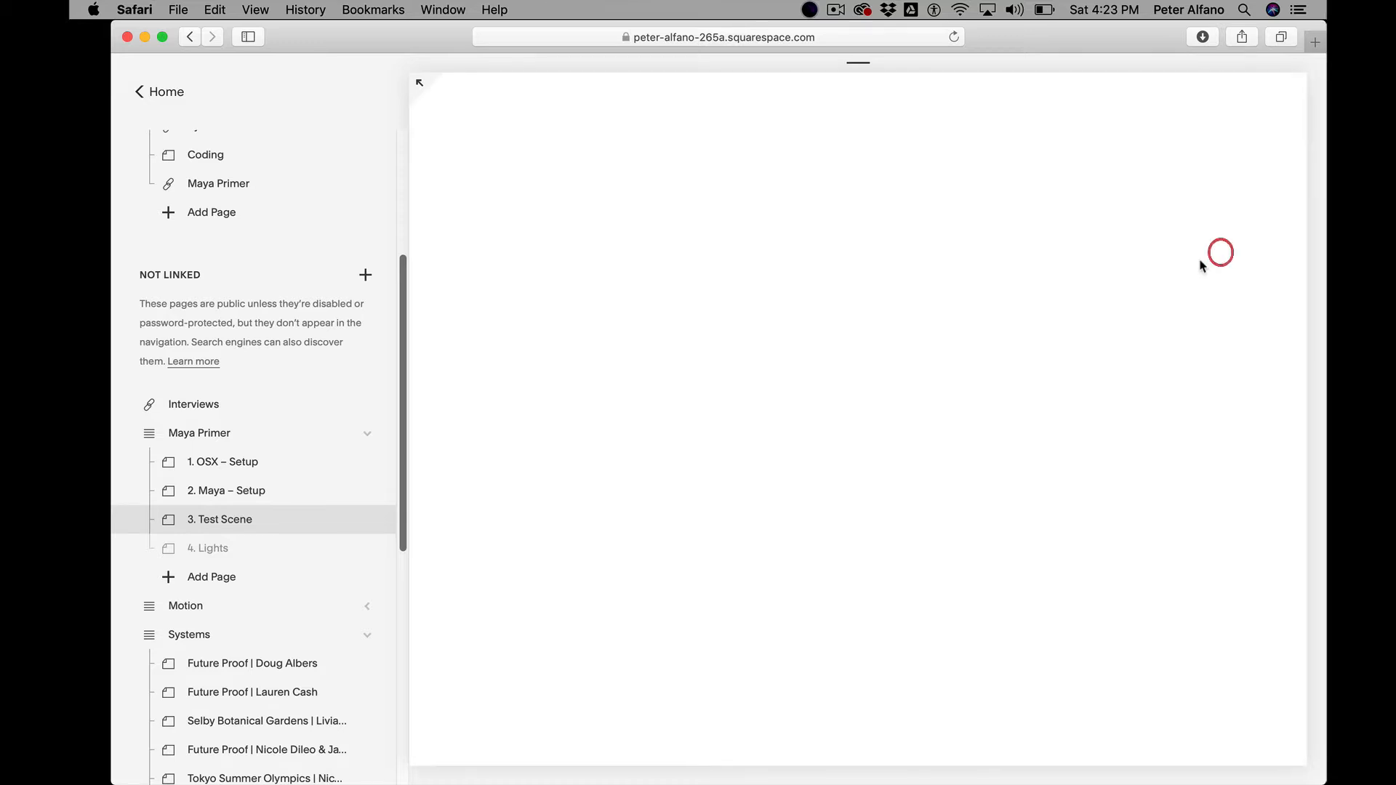
left_click(585, 535)
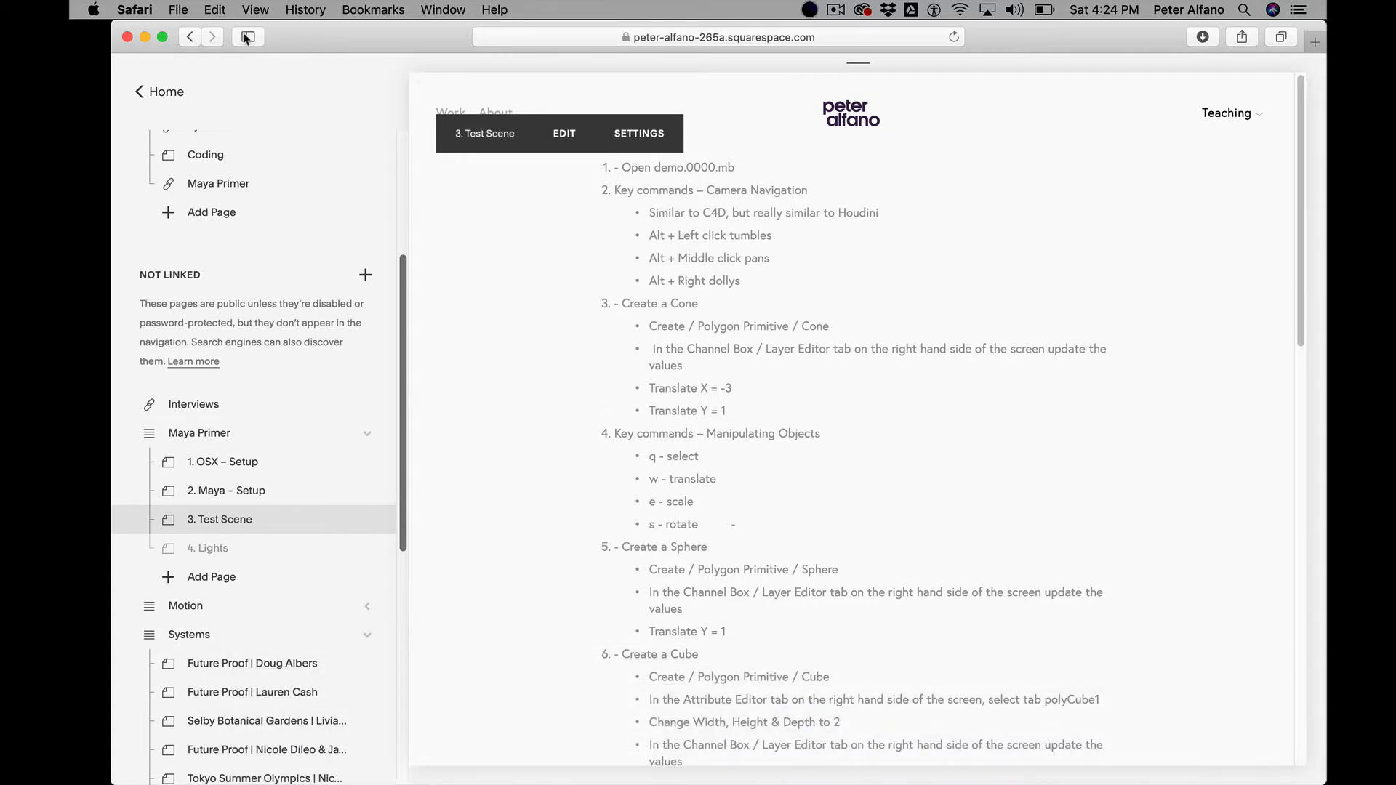
left_click(129, 38)
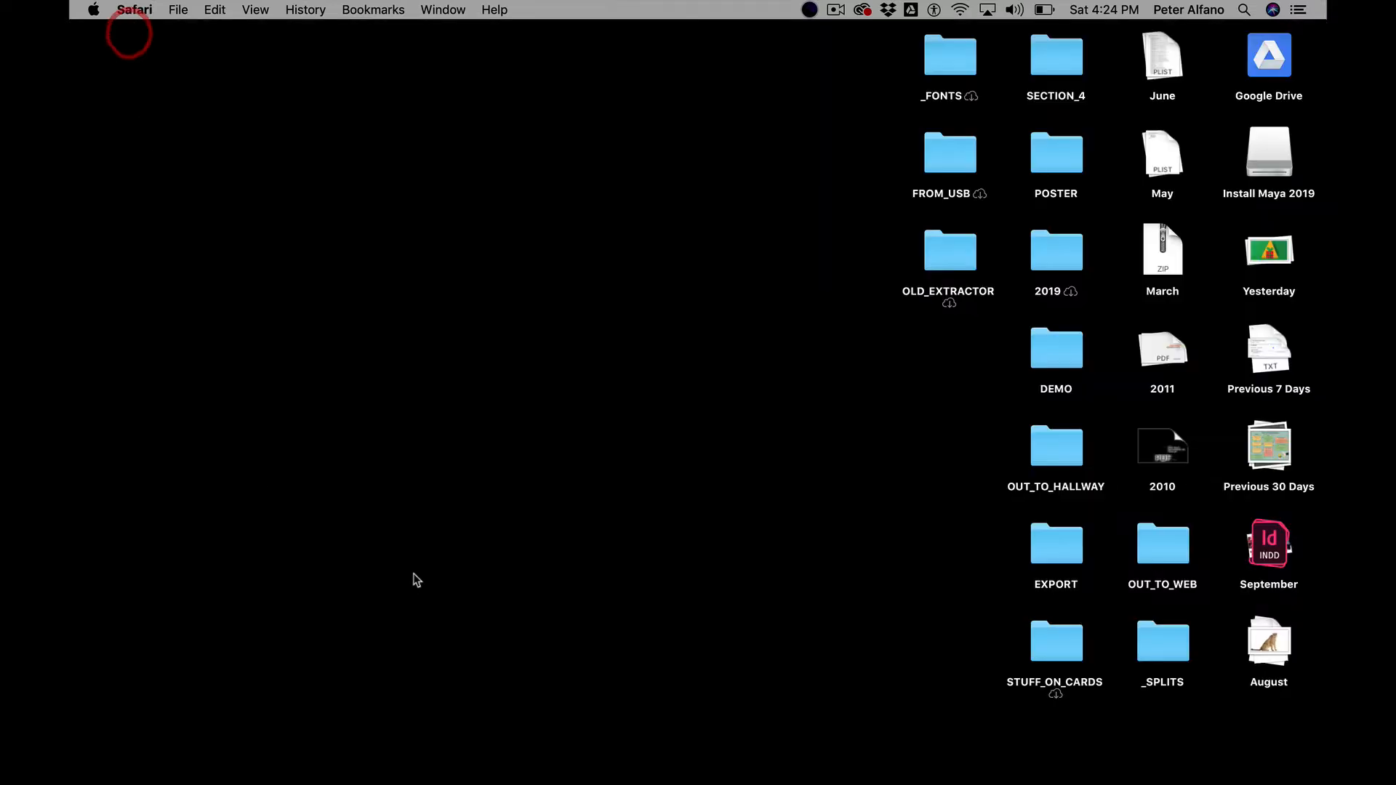
- Launch Maya 2019 and dismiss the What's New Highlight Settings dialog
left_click(429, 571)
key("super+space")
type("maya")
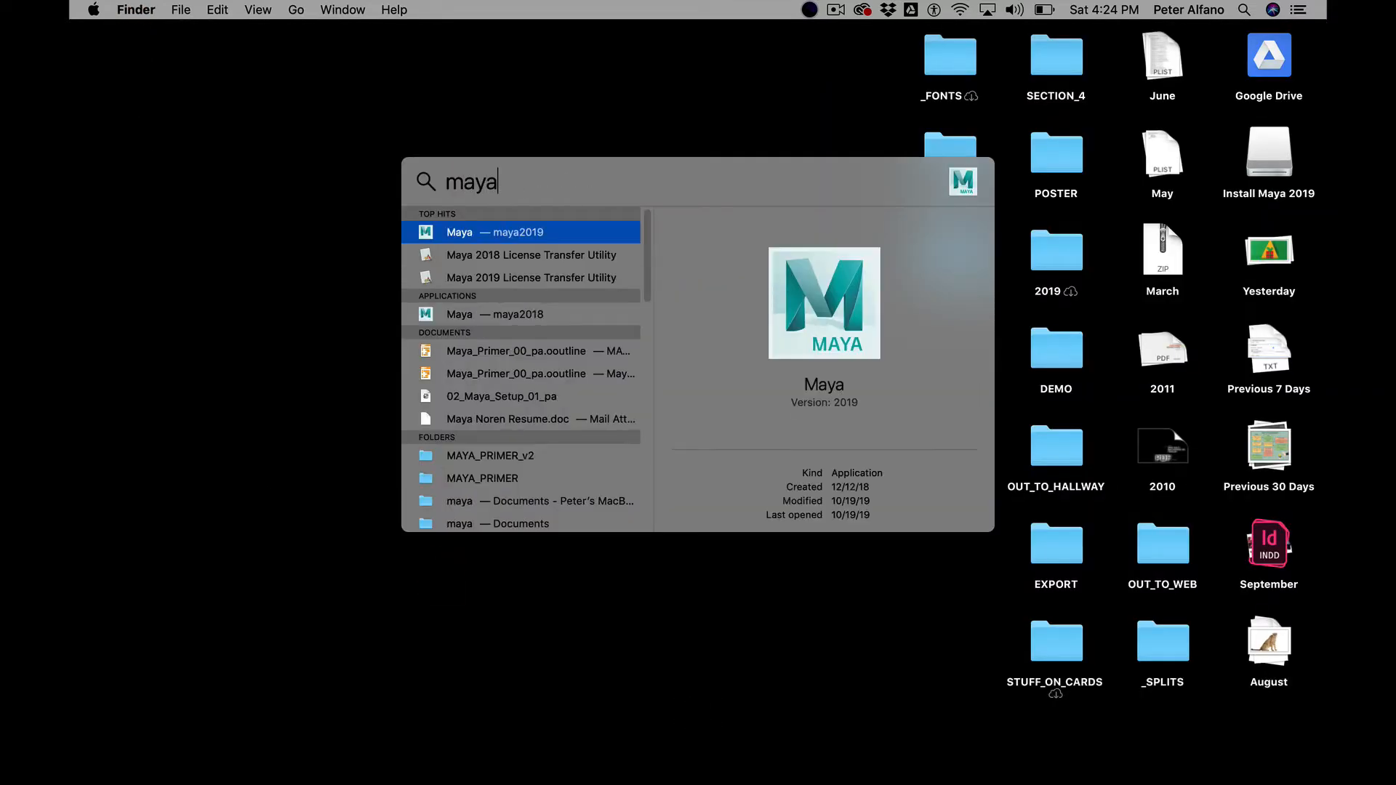
key("Return")
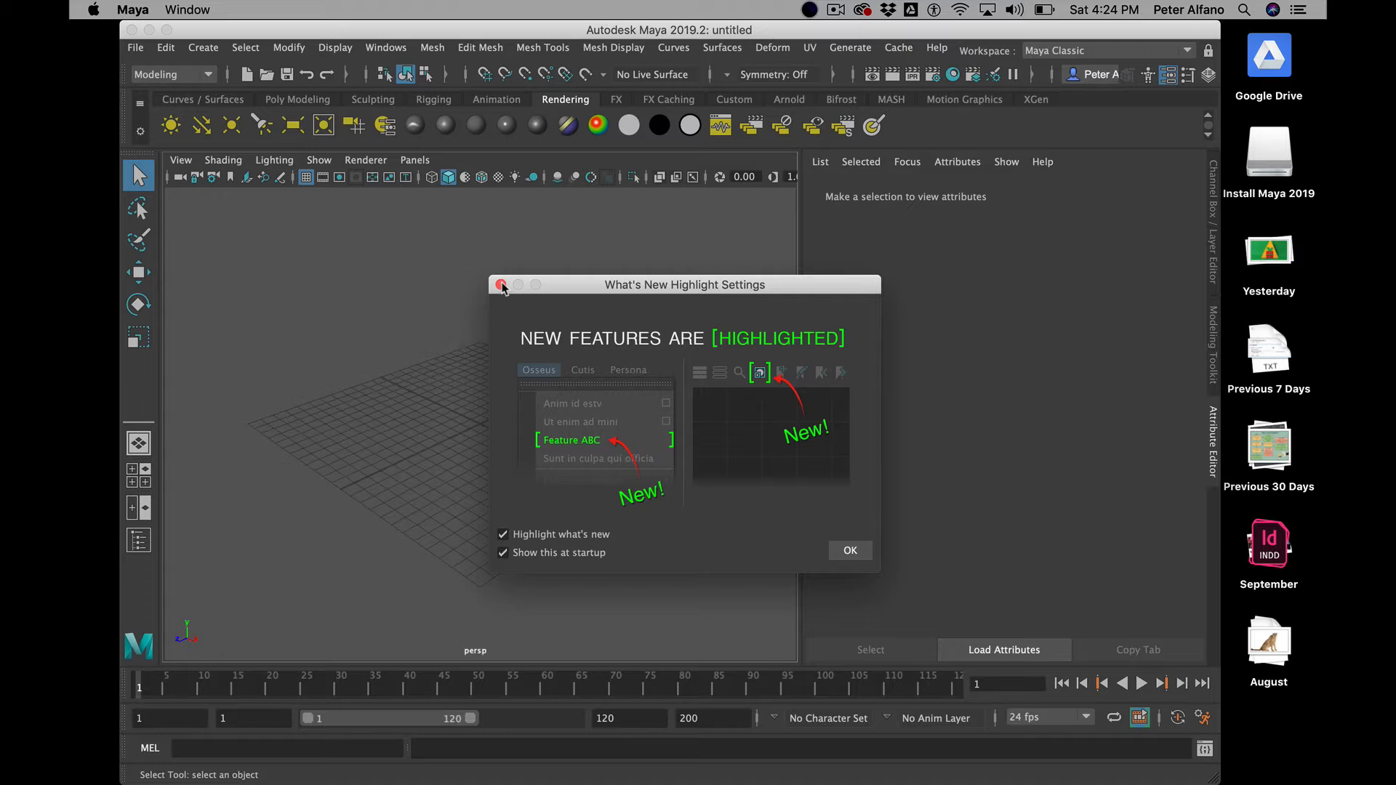
left_click(500, 285)
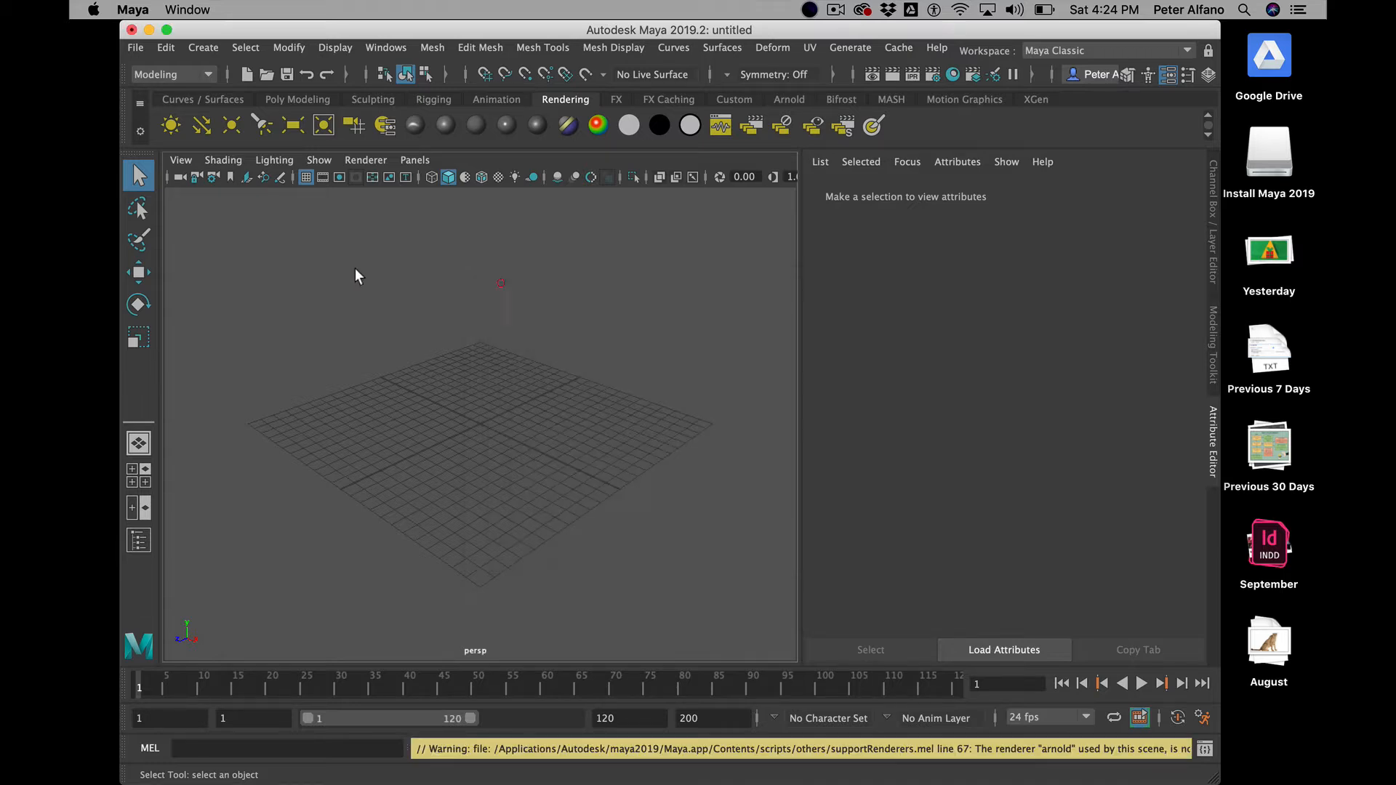
- Open the recent scene demo.0000.mb from the demo_mayaProject scenes folder
left_click(137, 47)
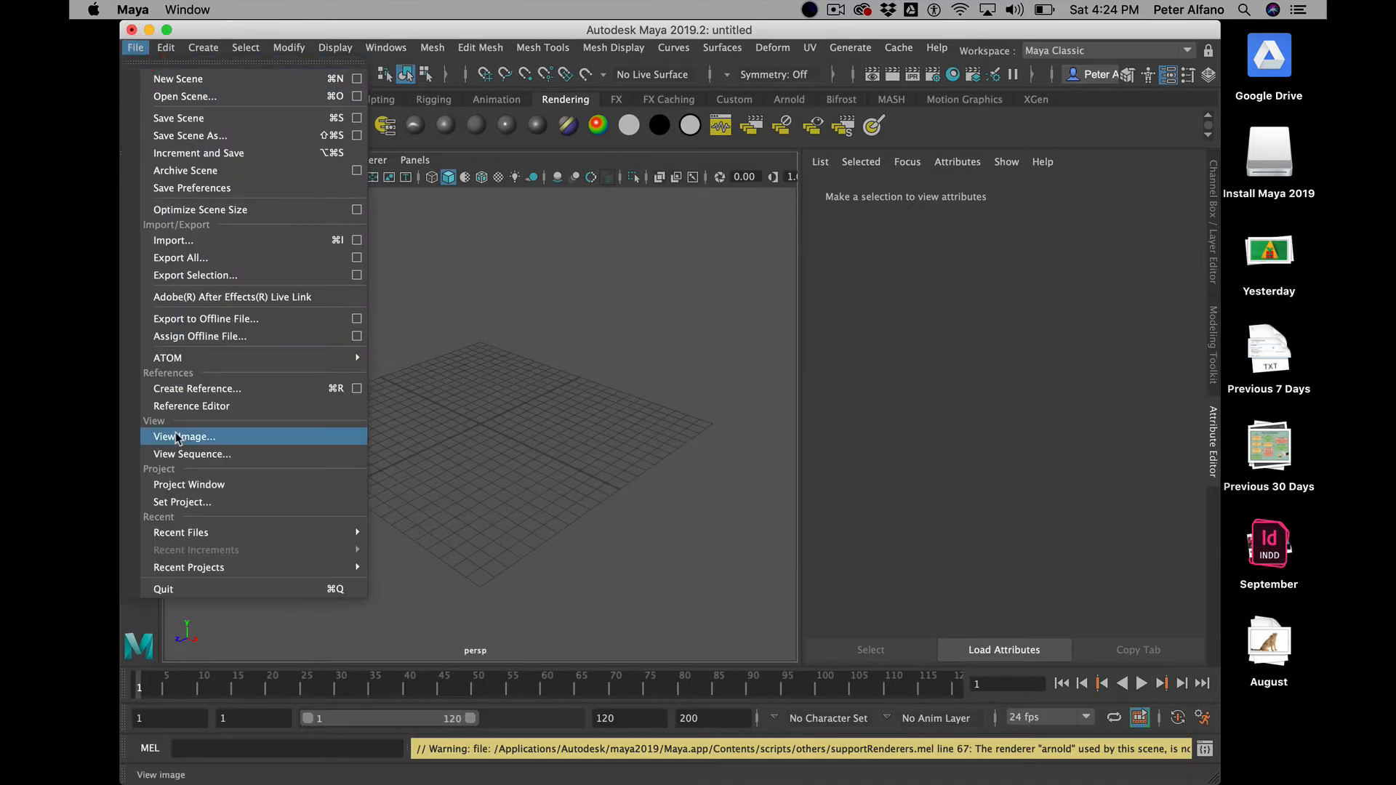
mouse_move(199, 529)
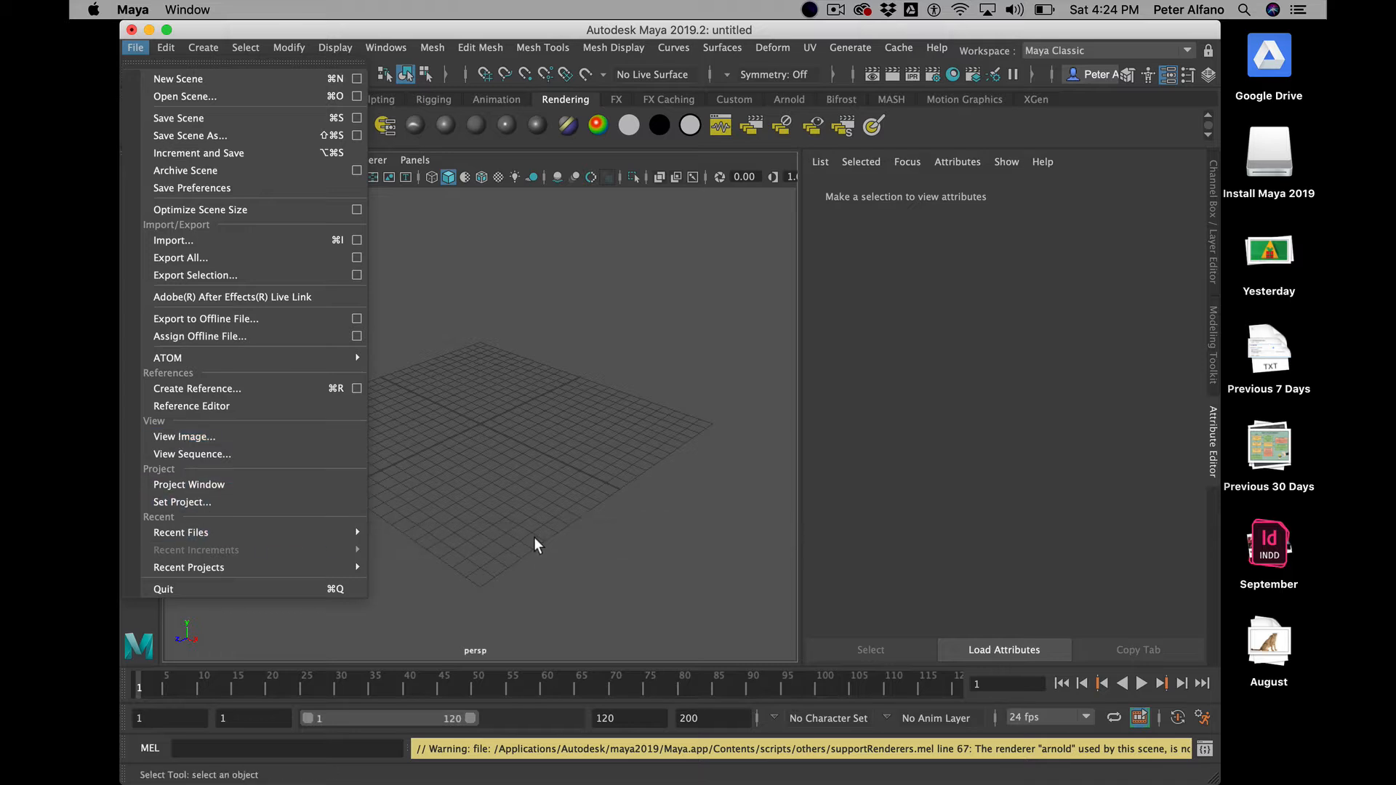
mouse_move(347, 531)
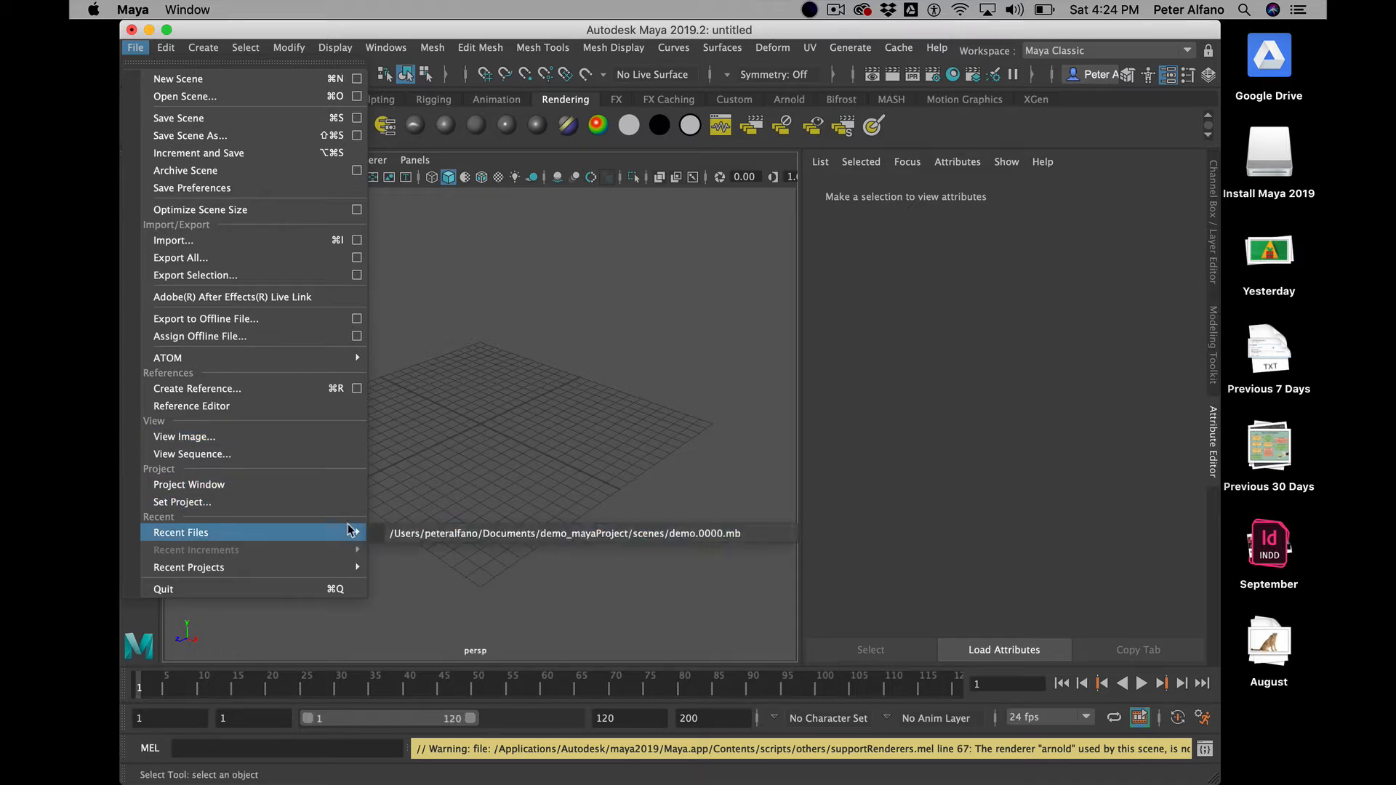
left_click(477, 533)
left_click(712, 402)
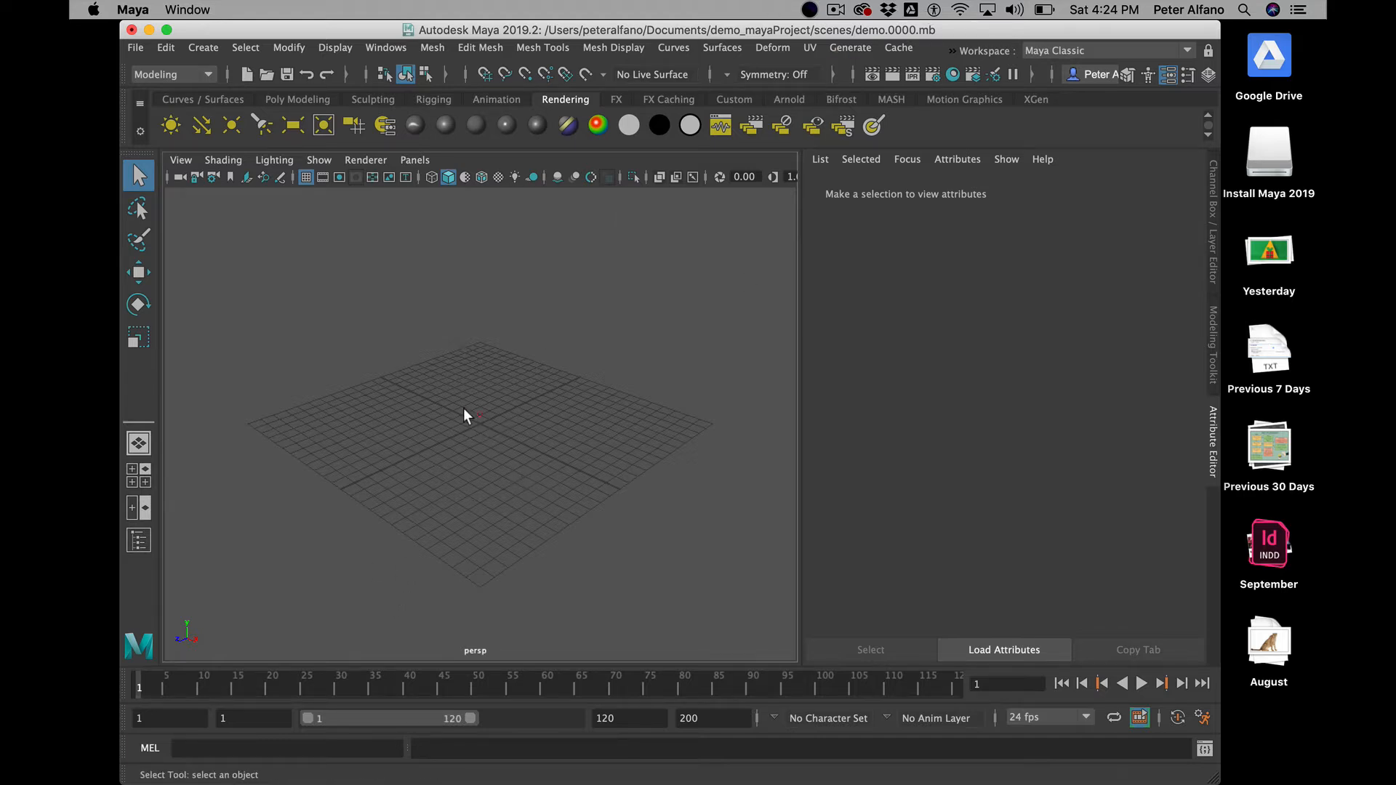
- Tumble, pan and dolly the perspective camera to examine the empty grid from different angles and distances
mouse_move(483, 424)
left_mouse_down("alt")
mouse_move(583, 393)
mouse_move(439, 456)
mouse_move(468, 461)
mouse_move(499, 410)
mouse_move(443, 433)
mouse_move(557, 415)
mouse_move(430, 421)
mouse_move(596, 446)
mouse_move(514, 452)
mouse_move(464, 435)
left_mouse_up("alt")
middle_click_drag(467, 435, 586, 411, "alt")
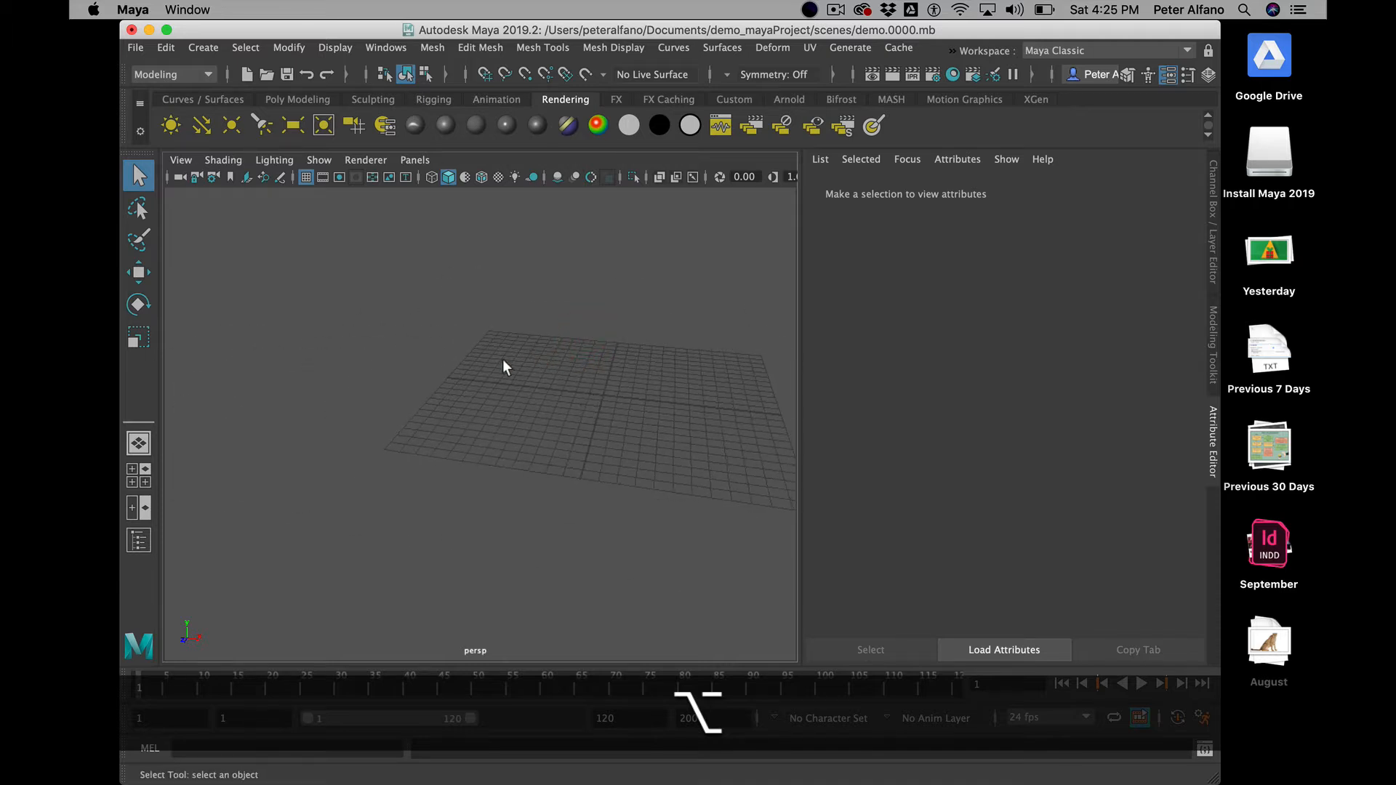
right_click_drag(504, 359, 744, 562, "alt")
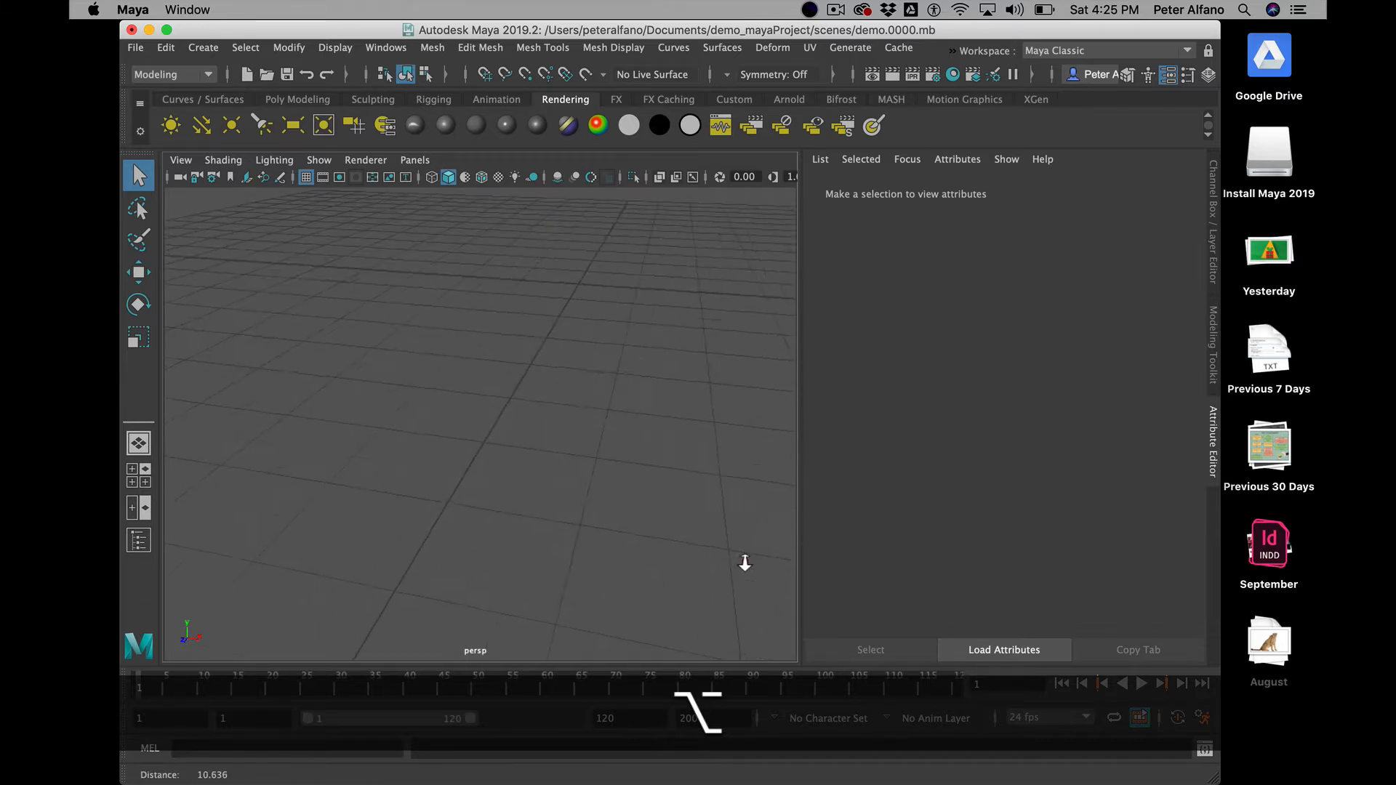
right_click_drag(583, 446, 499, 404, "alt")
middle_click_drag(496, 398, 578, 437, "alt")
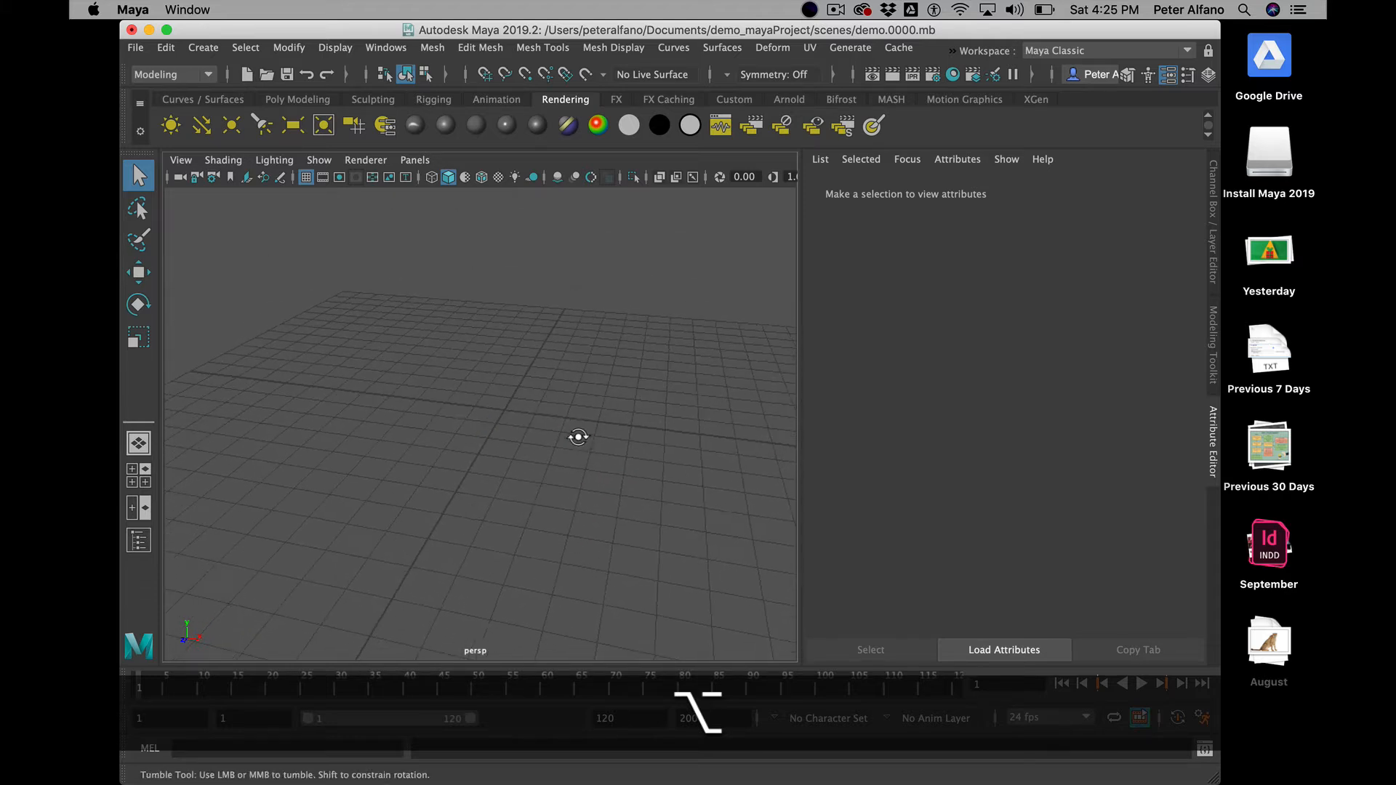
left_click_drag(578, 437, 530, 429, "alt")
middle_click_drag(524, 430, 562, 434, "alt")
mouse_move(529, 414)
right_mouse_down("alt")
mouse_move(508, 371)
mouse_move(529, 403)
right_mouse_up("alt")
left_click(435, 361)
mouse_move(508, 437)
left_mouse_down("alt")
mouse_move(498, 399)
mouse_move(480, 418)
mouse_move(589, 405)
mouse_move(498, 434)
mouse_move(493, 399)
mouse_move(509, 373)
mouse_move(511, 411)
left_mouse_up("alt")
right_click_drag(511, 412, 377, 459, "alt")
left_click_drag(377, 460, 451, 362, "alt")
left_click(442, 349)
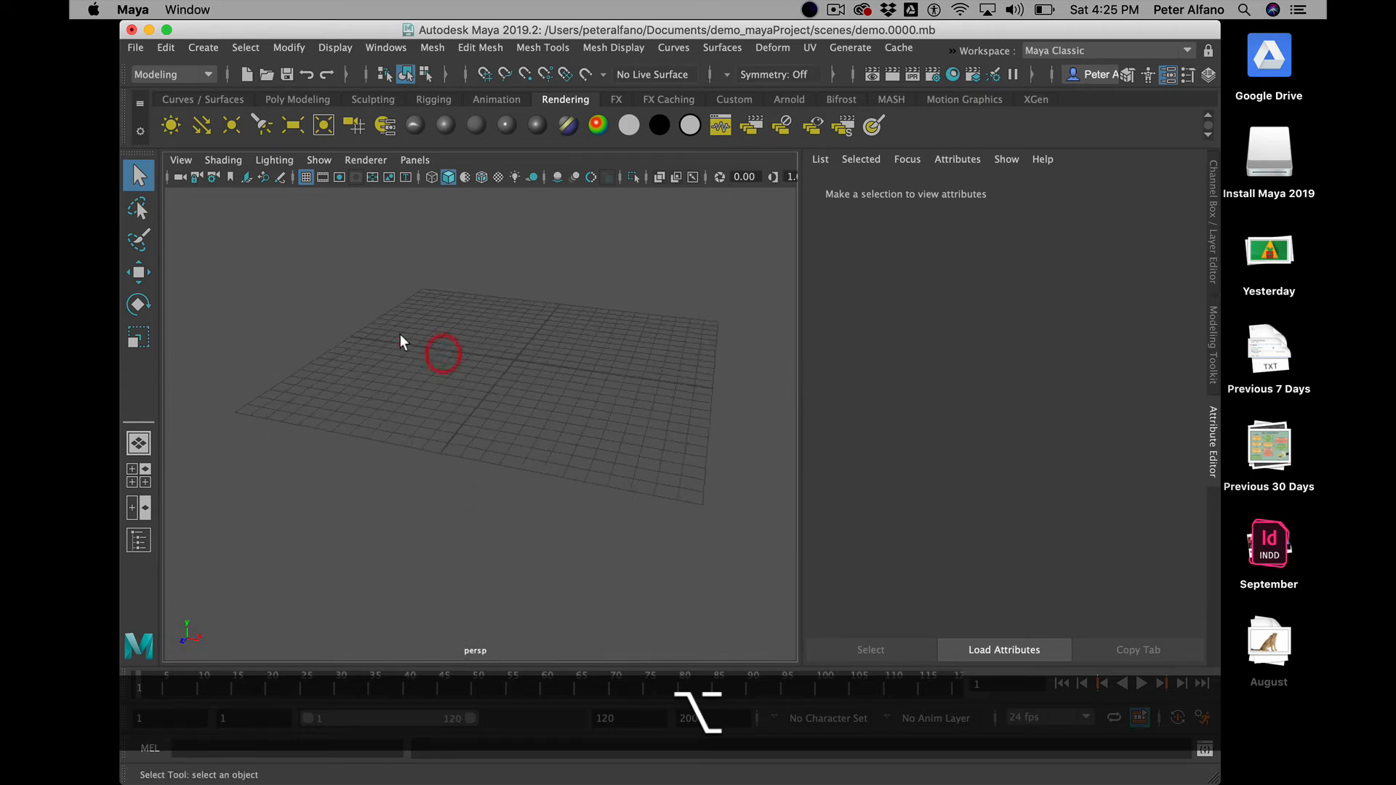
right_click_drag(399, 336, 553, 393, "alt")
left_click_drag(553, 392, 396, 429, "alt")
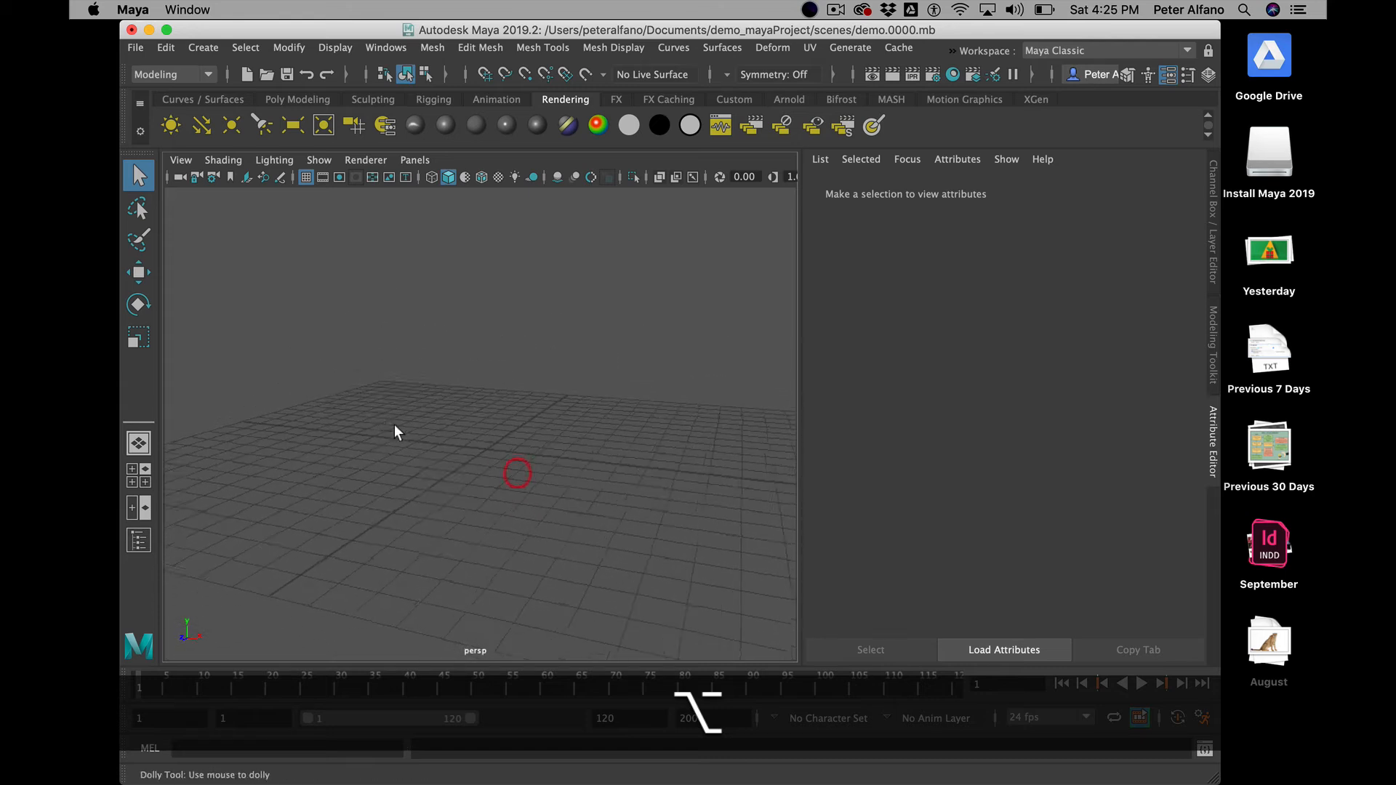
right_click_drag(396, 430, 439, 455, "alt")
left_click_drag(440, 455, 452, 490, "alt")
middle_click_drag(451, 490, 443, 356, "alt")
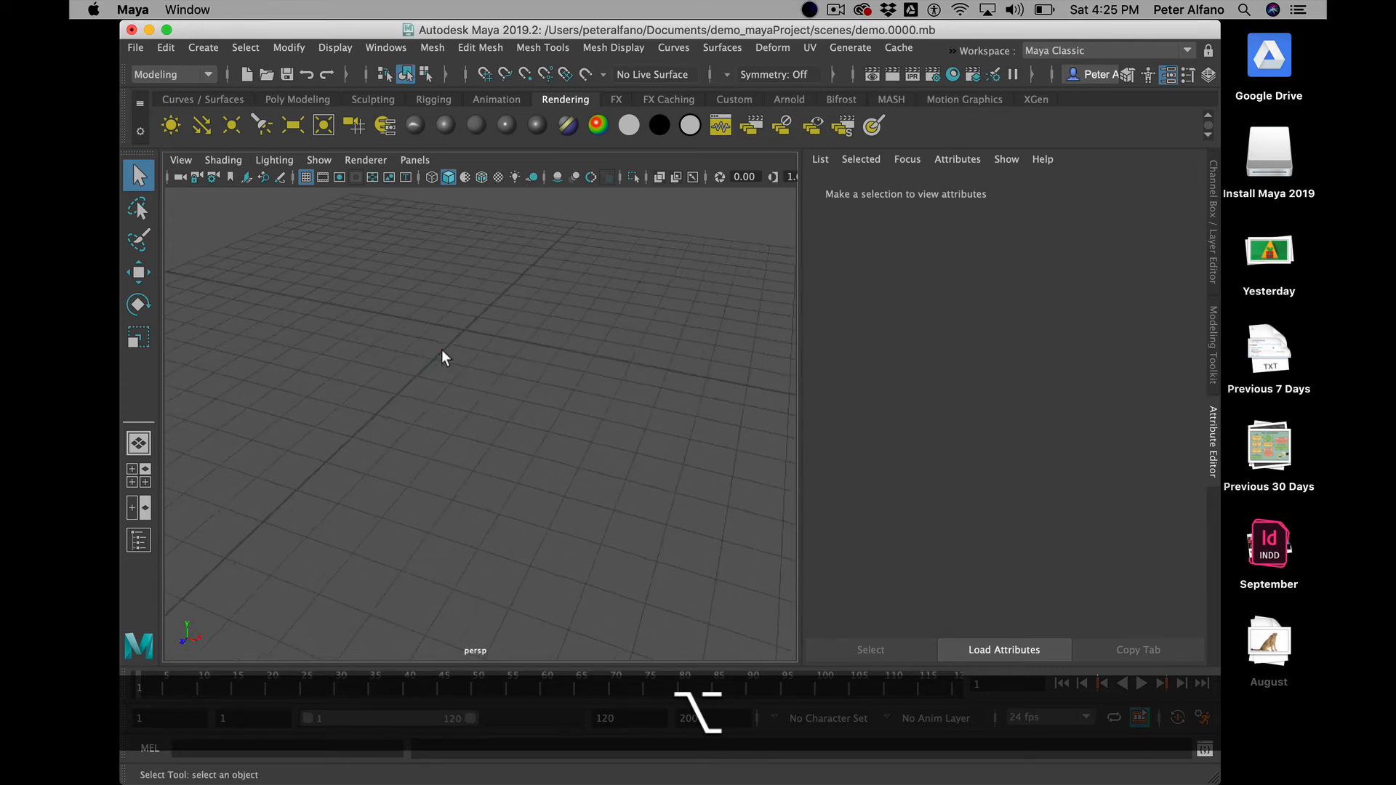
right_click_drag(496, 381, 502, 415, "alt")
middle_click_drag(502, 402, 496, 464, "alt")
left_click_drag(496, 465, 523, 517, "alt")
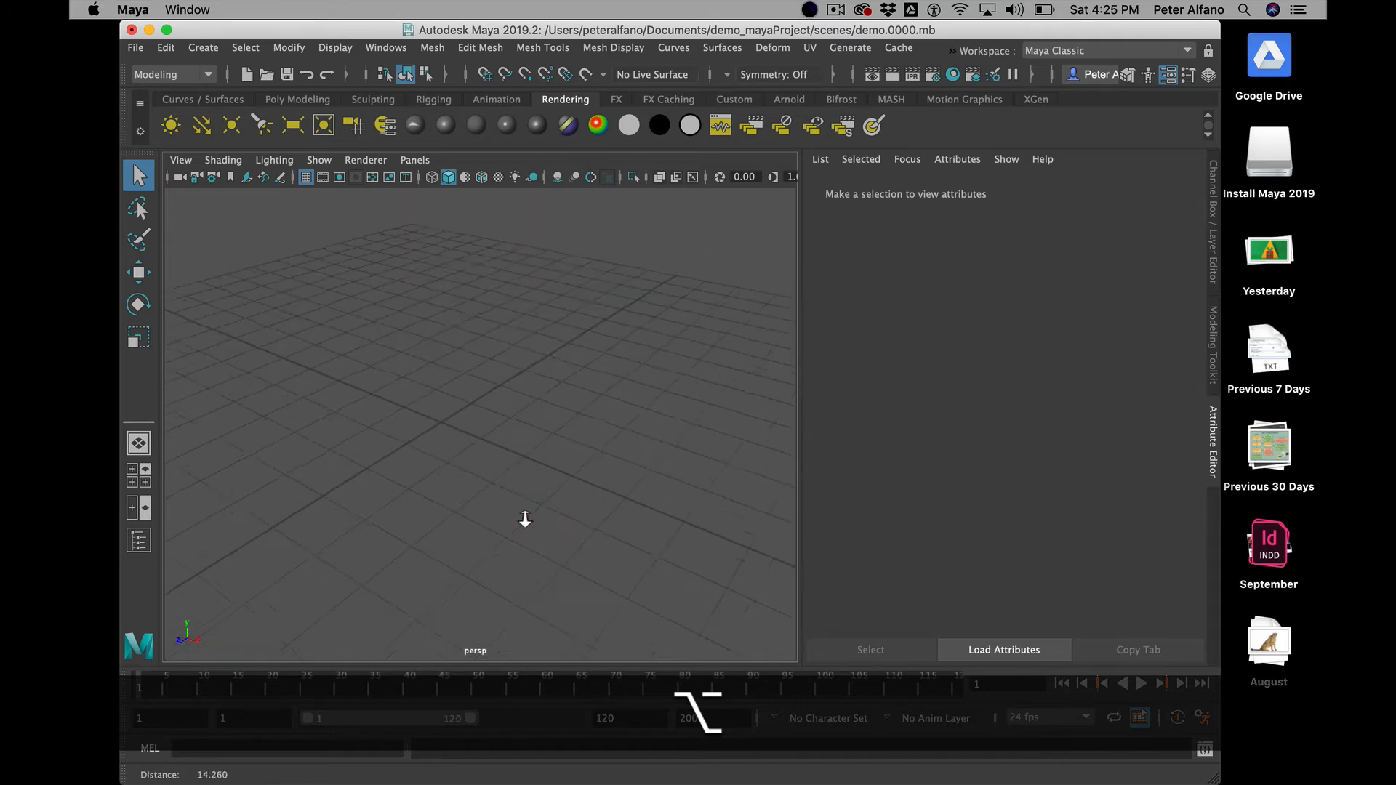
middle_click_drag(402, 500, 543, 494, "alt")
mouse_move(545, 490)
left_mouse_down("alt")
mouse_move(451, 434)
mouse_move(446, 474)
mouse_move(391, 441)
left_mouse_up("alt")
mouse_move(629, 524)
left_mouse_down("alt")
mouse_move(452, 455)
mouse_move(477, 431)
left_mouse_up("alt")
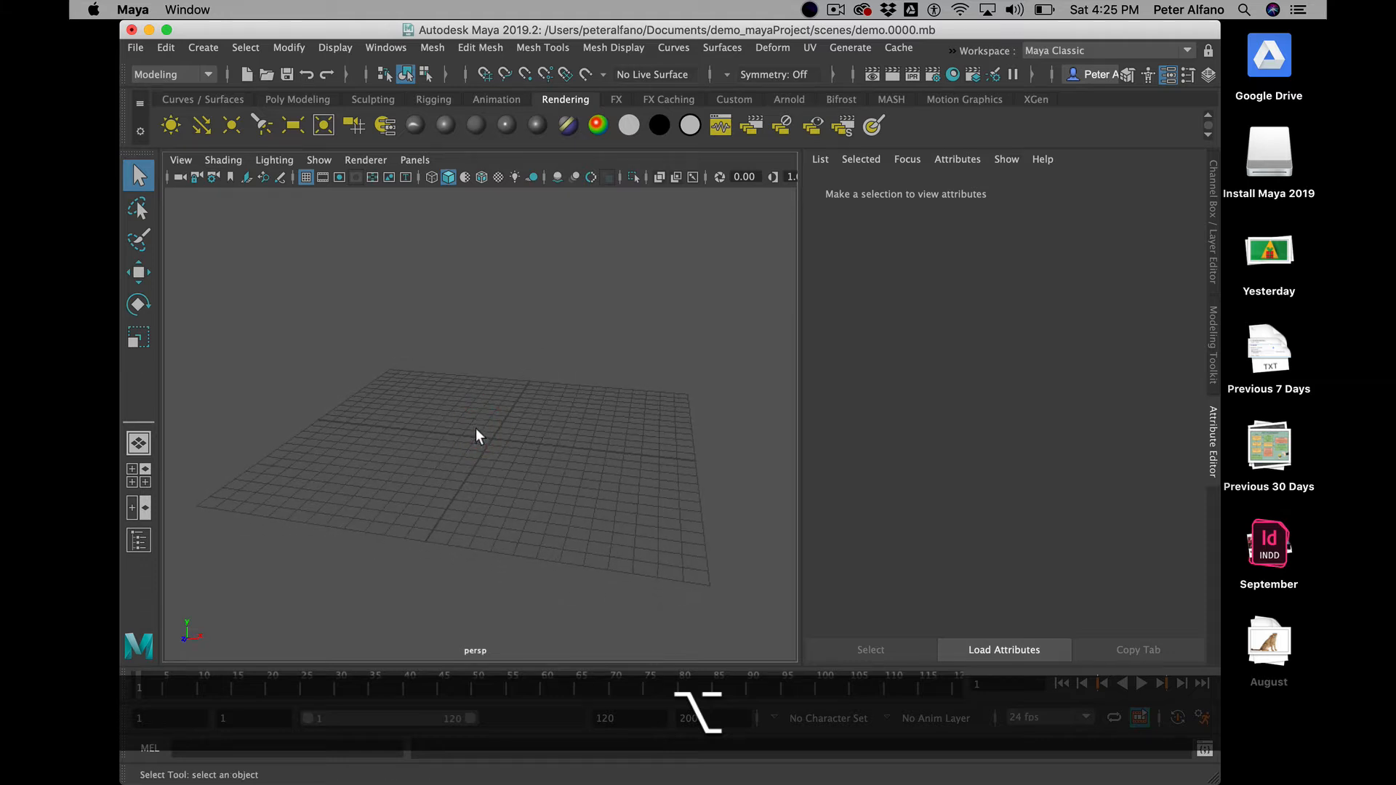
- Create a polygon cone primitive and display its transform values in the Channel Box
left_click(207, 47)
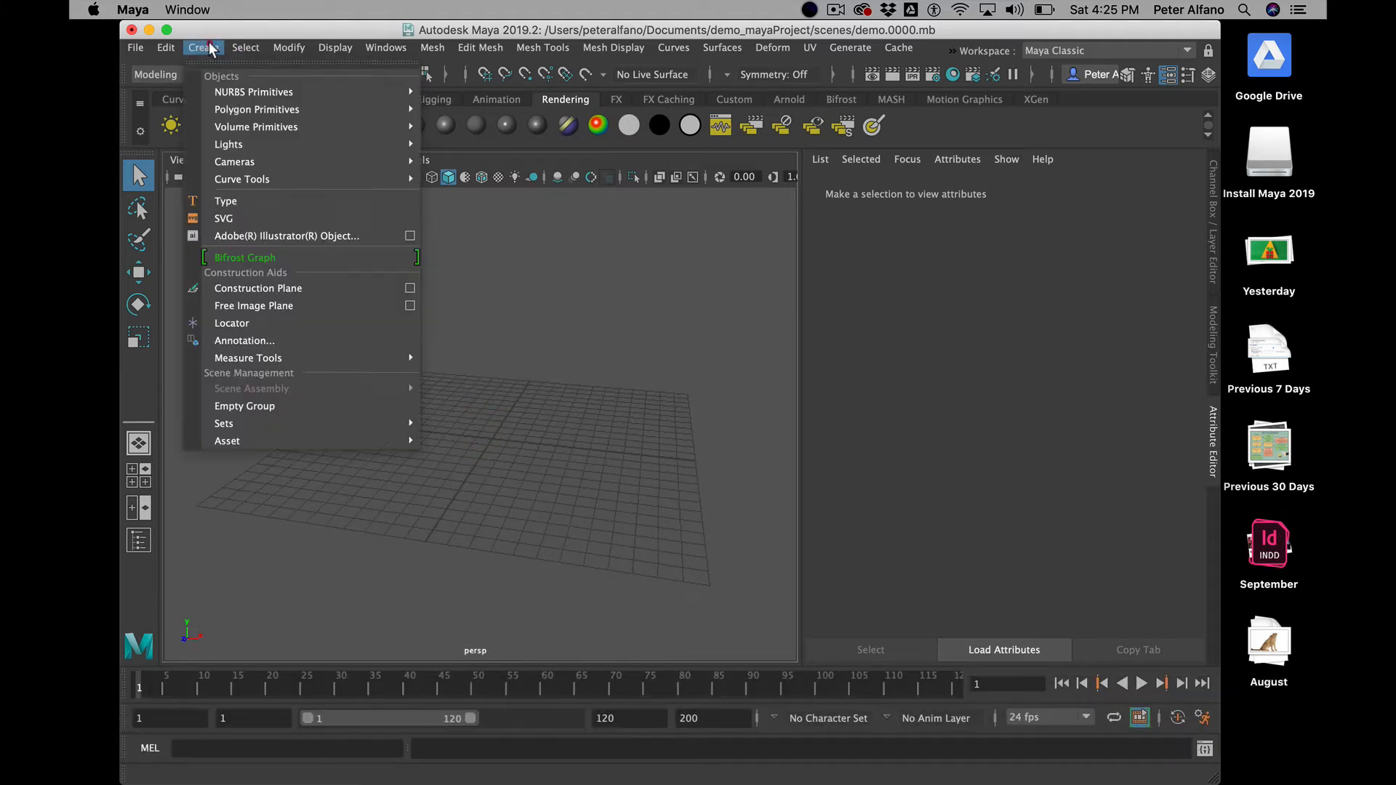
mouse_move(275, 115)
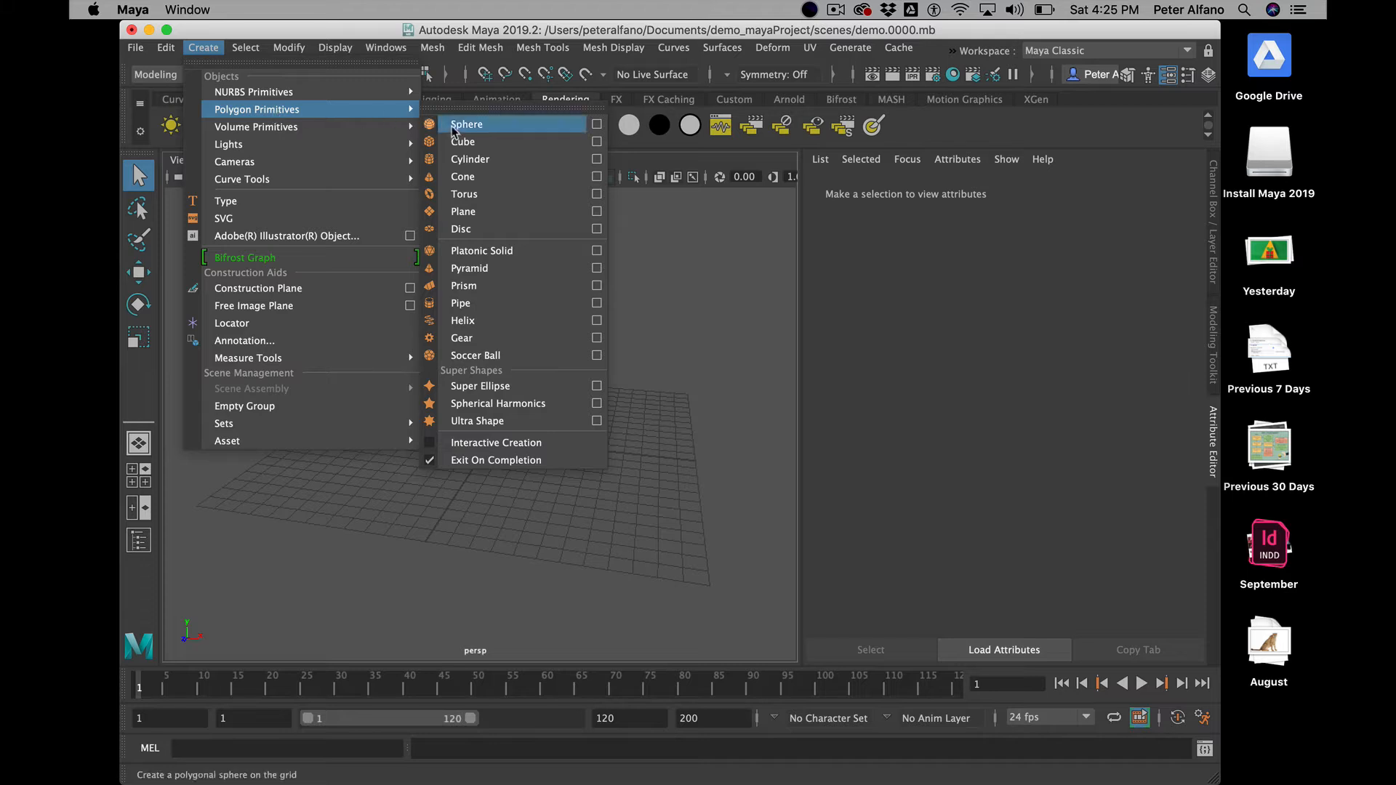
left_click(465, 177)
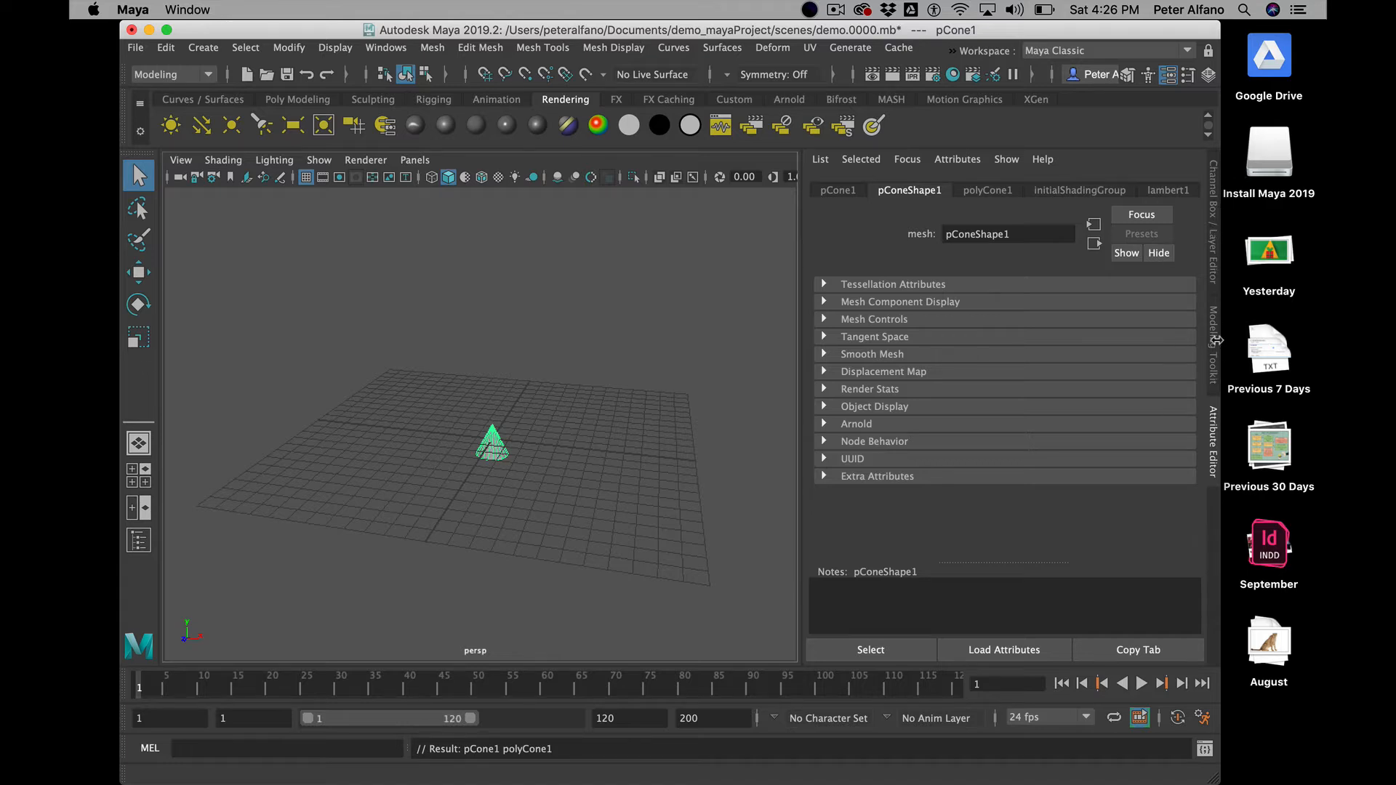
left_click(1210, 256)
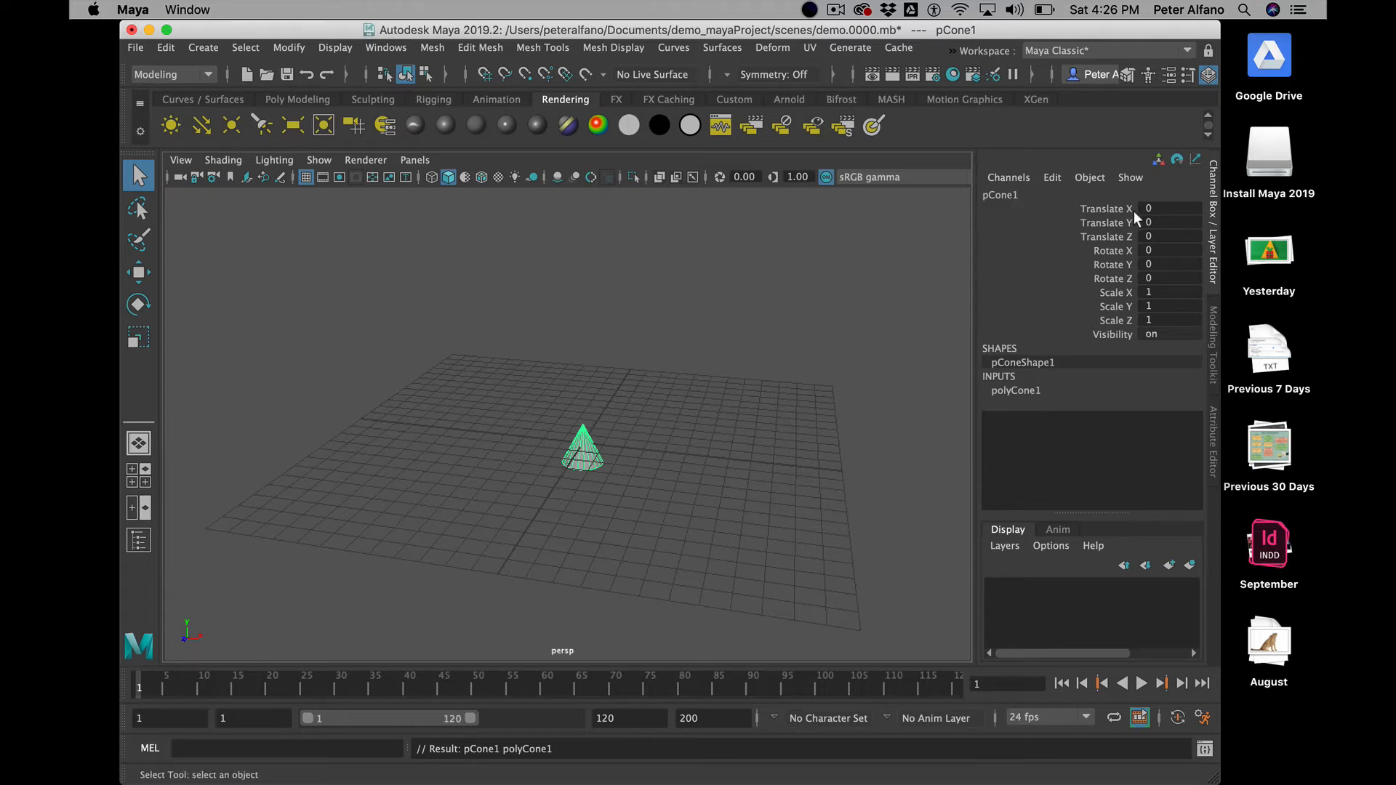
- Set the cone's Translate Y to -1
double_click(1172, 222)
type("-1")
key("Return")
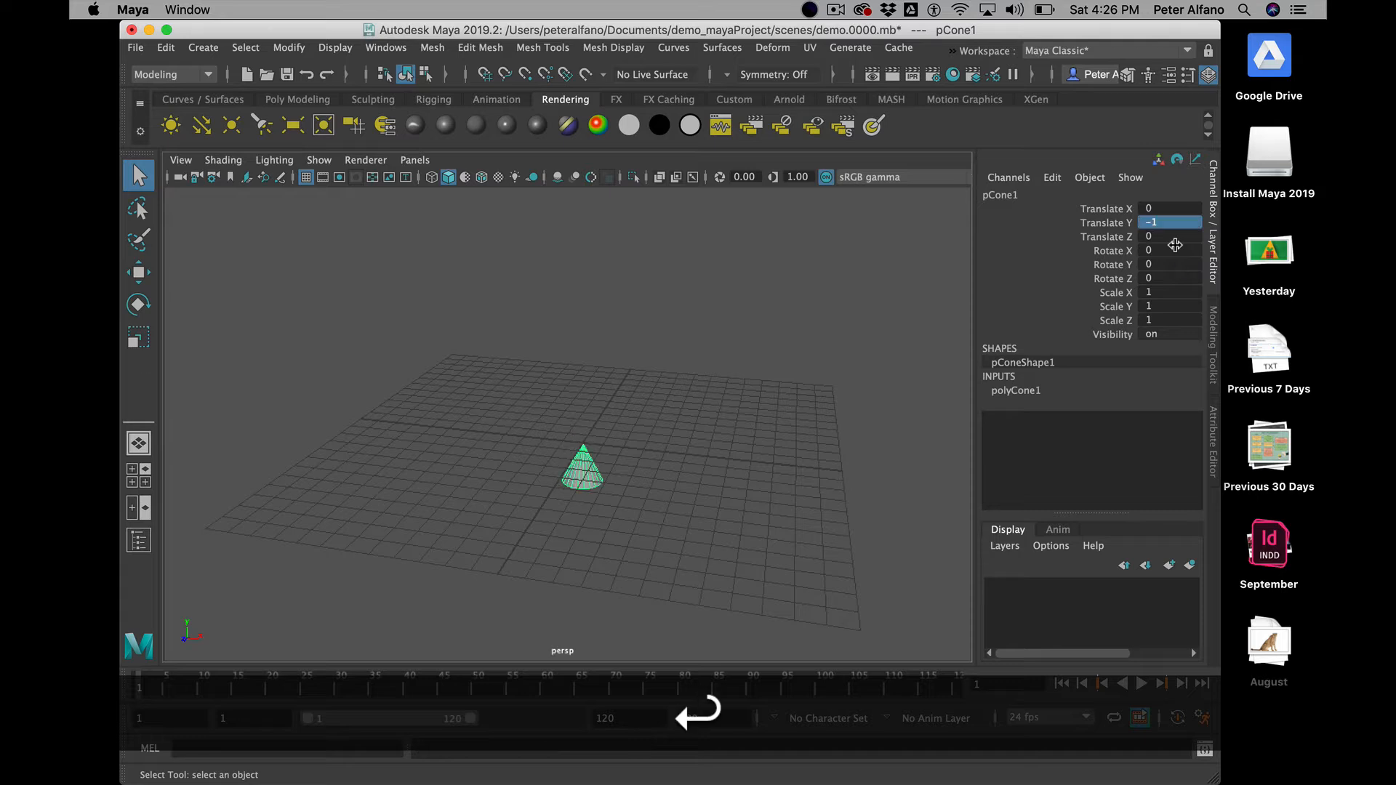
key("1")
key("Return")
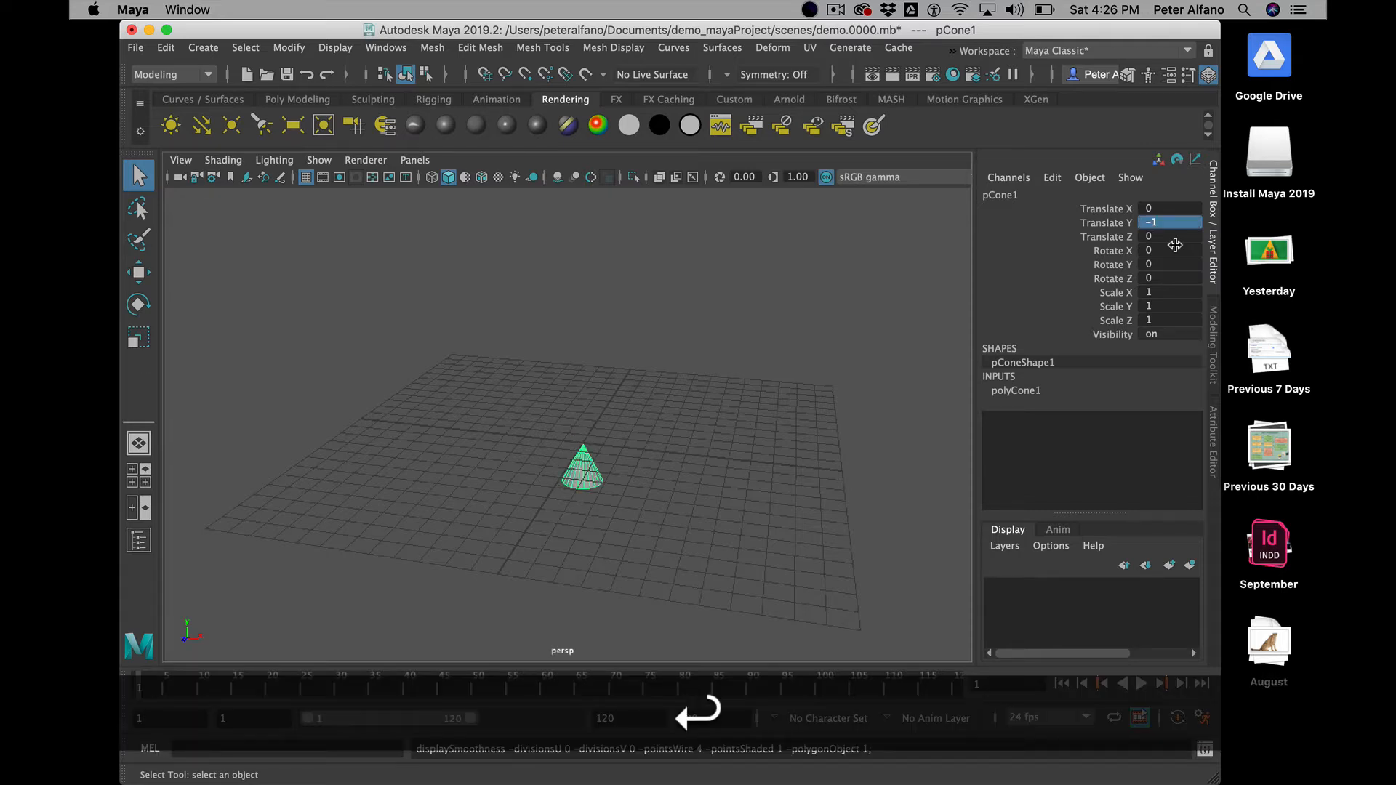
key("1")
- Position the cone by setting its Translate Y to 1 and its Translate X to -3
double_click(1143, 224)
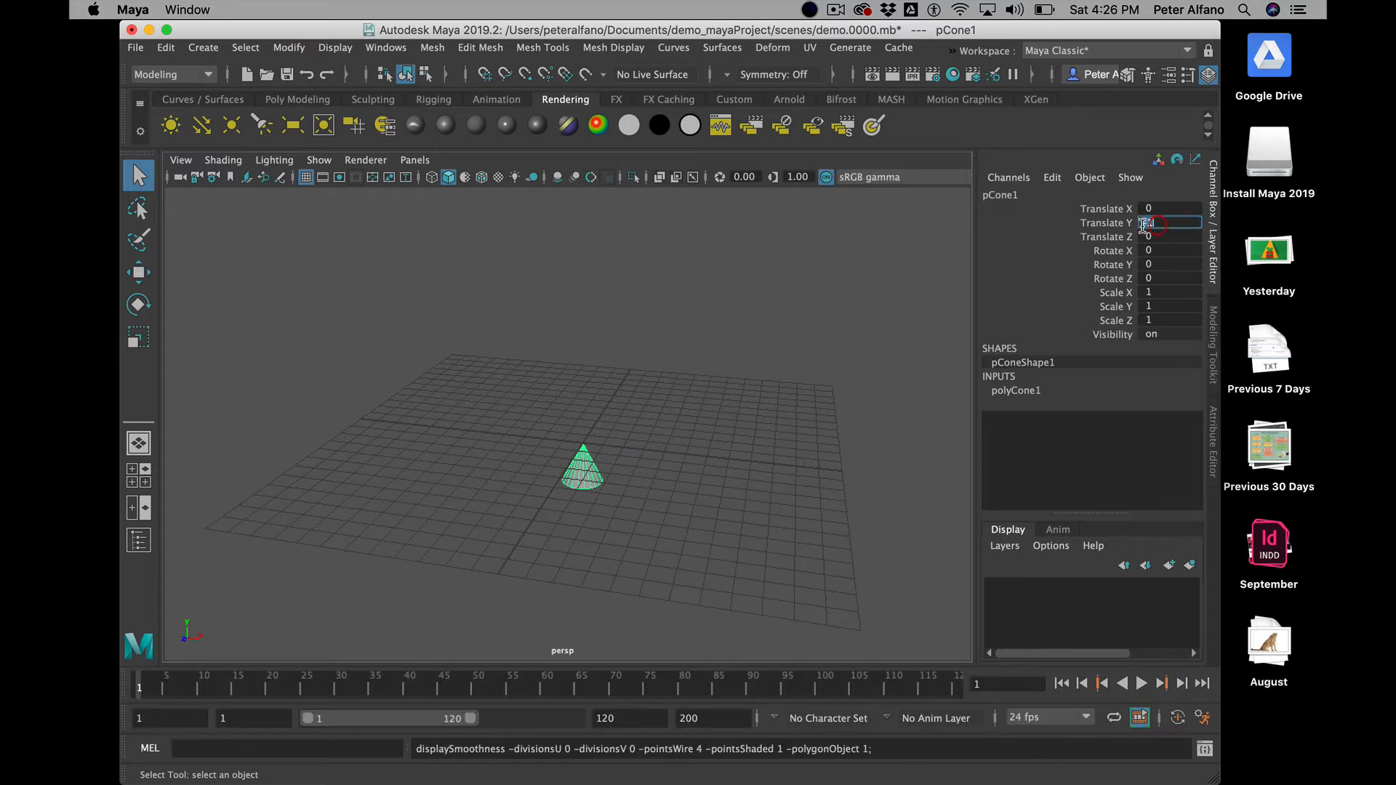
type("1")
key("Return")
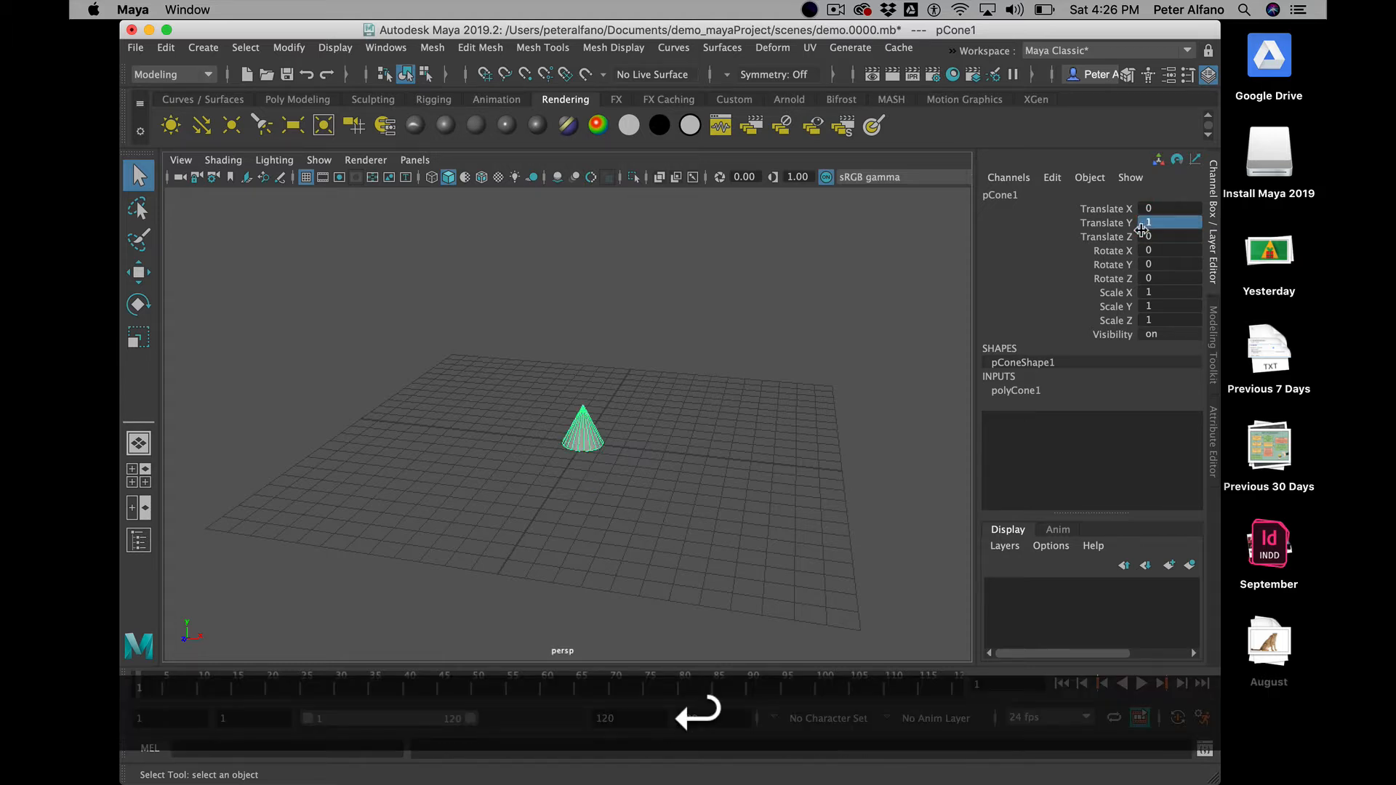
double_click(1152, 211)
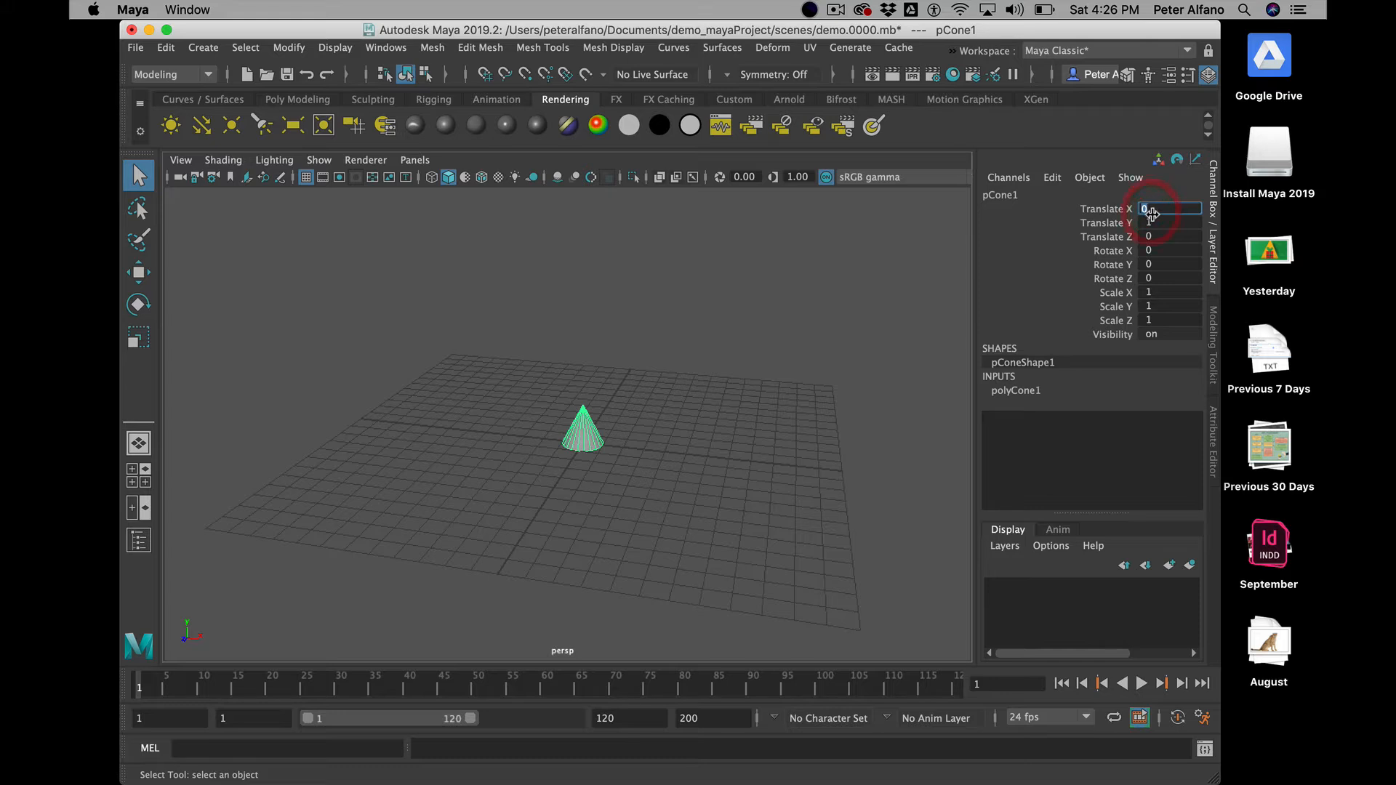
type("0")
type("-3")
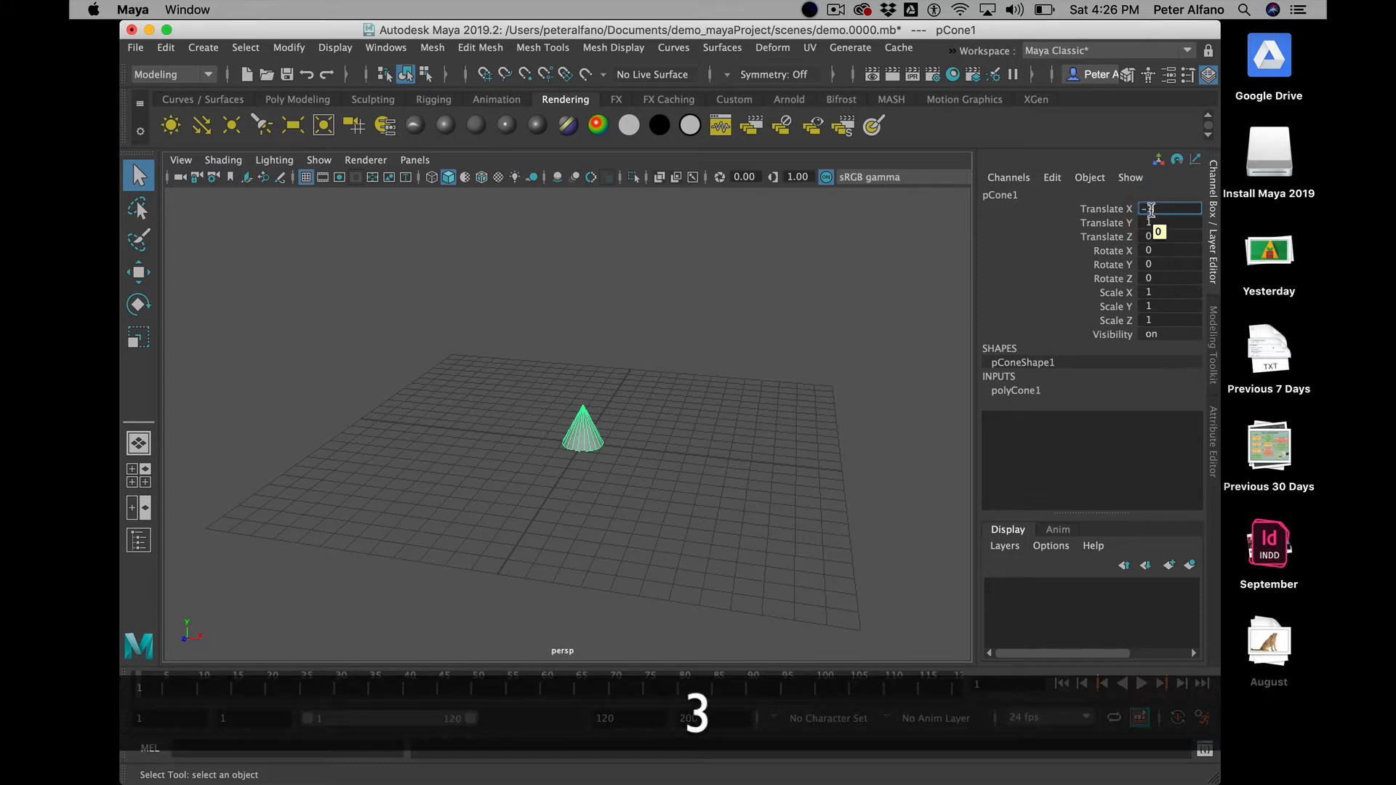
key("Return")
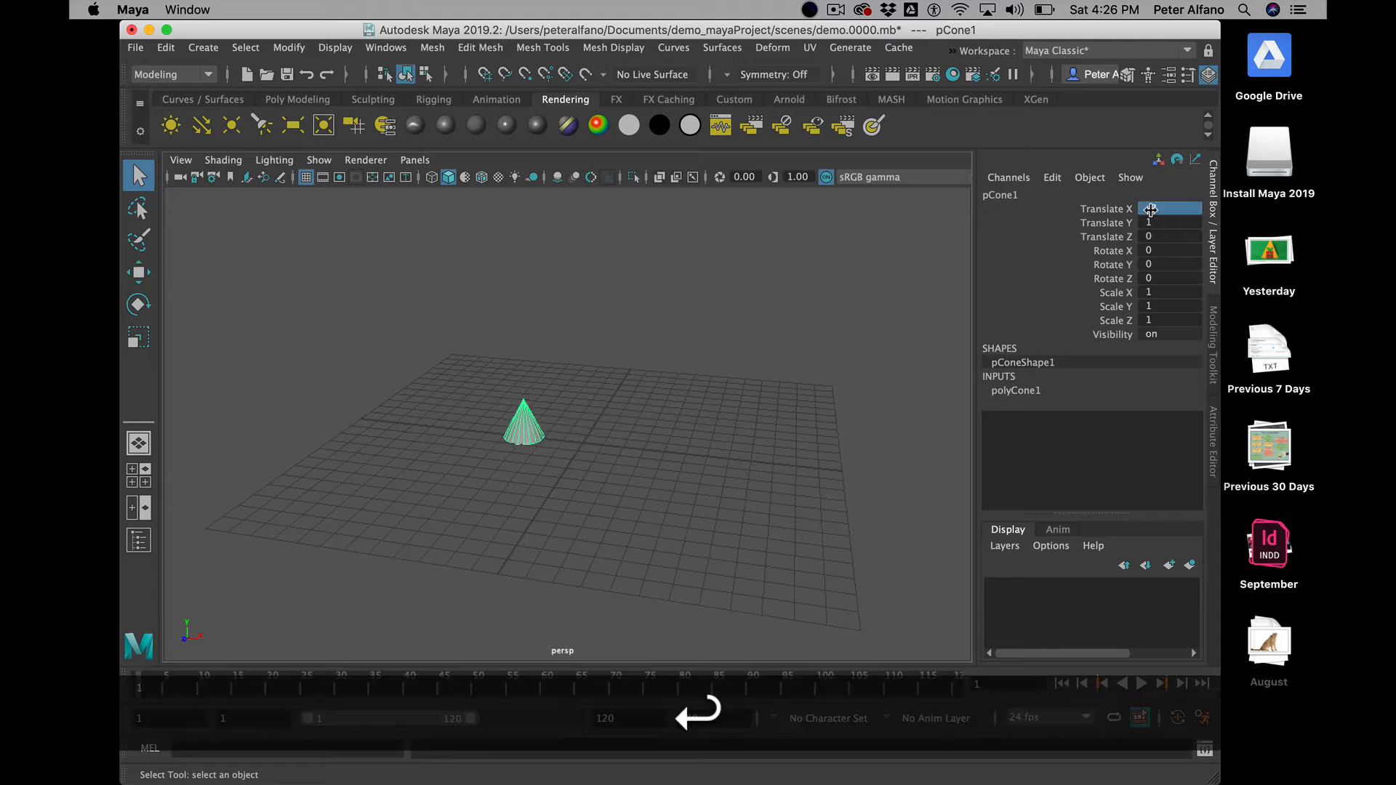
- Deselect and reselect the cone in the viewport, and activate the Move tool on it
left_click(691, 457)
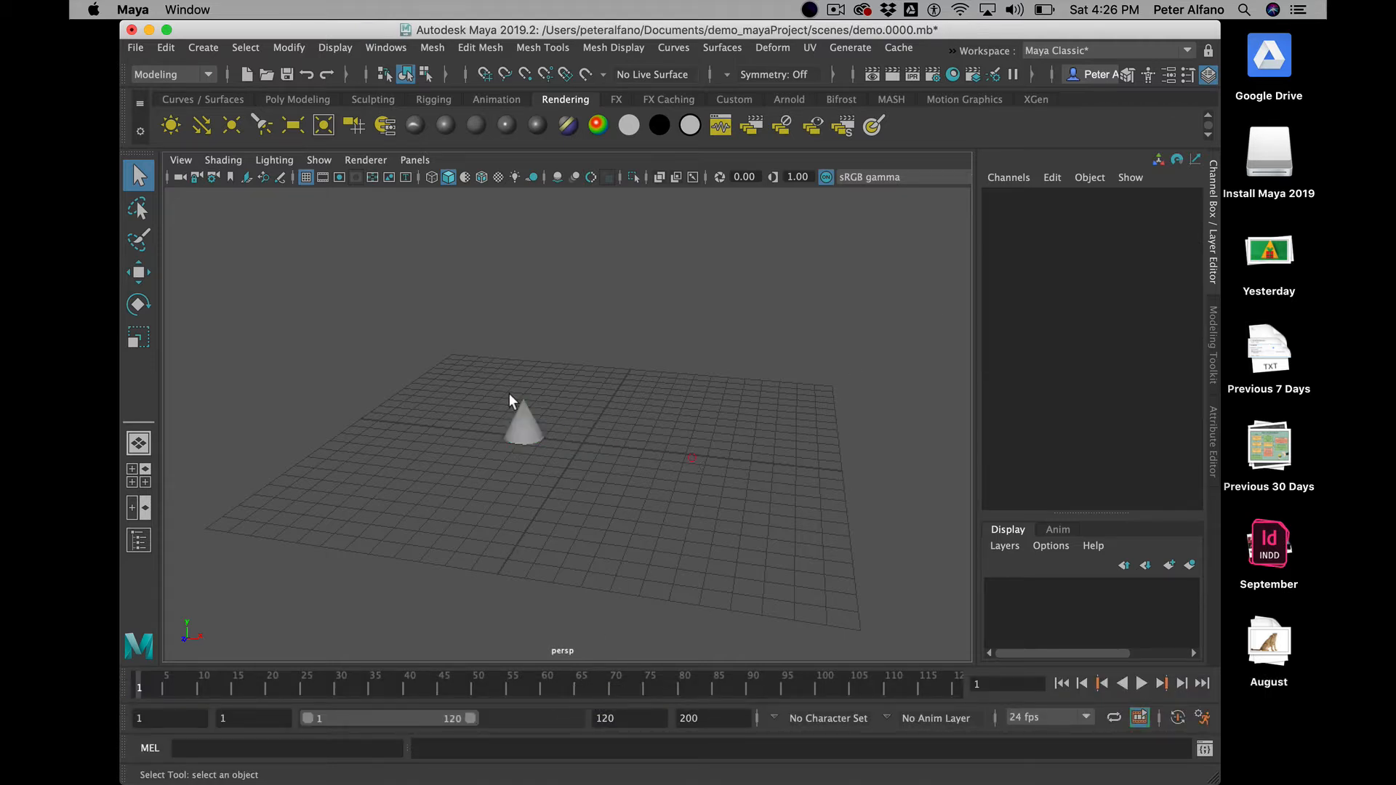
left_click_drag(509, 394, 561, 474)
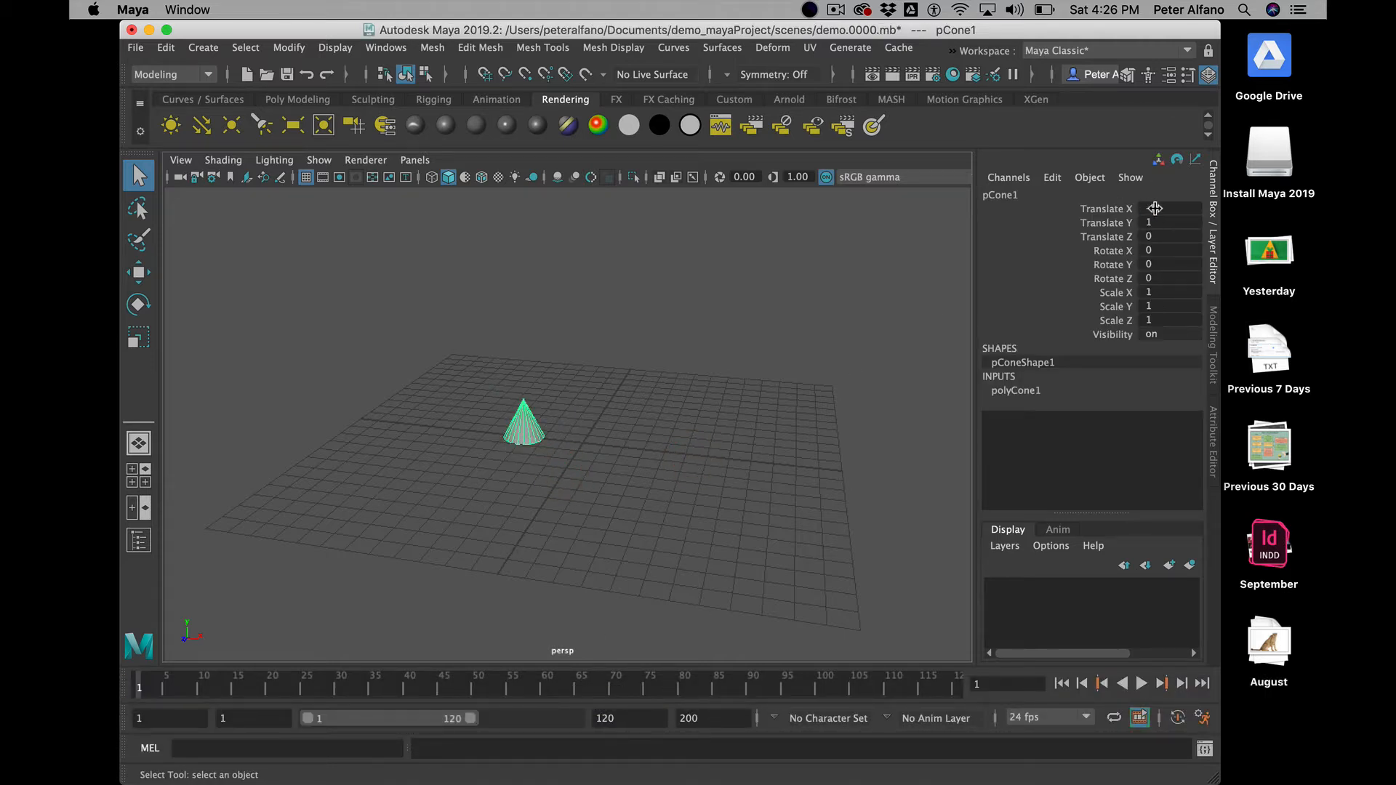
left_click(675, 360)
left_click(529, 445)
left_click(139, 272)
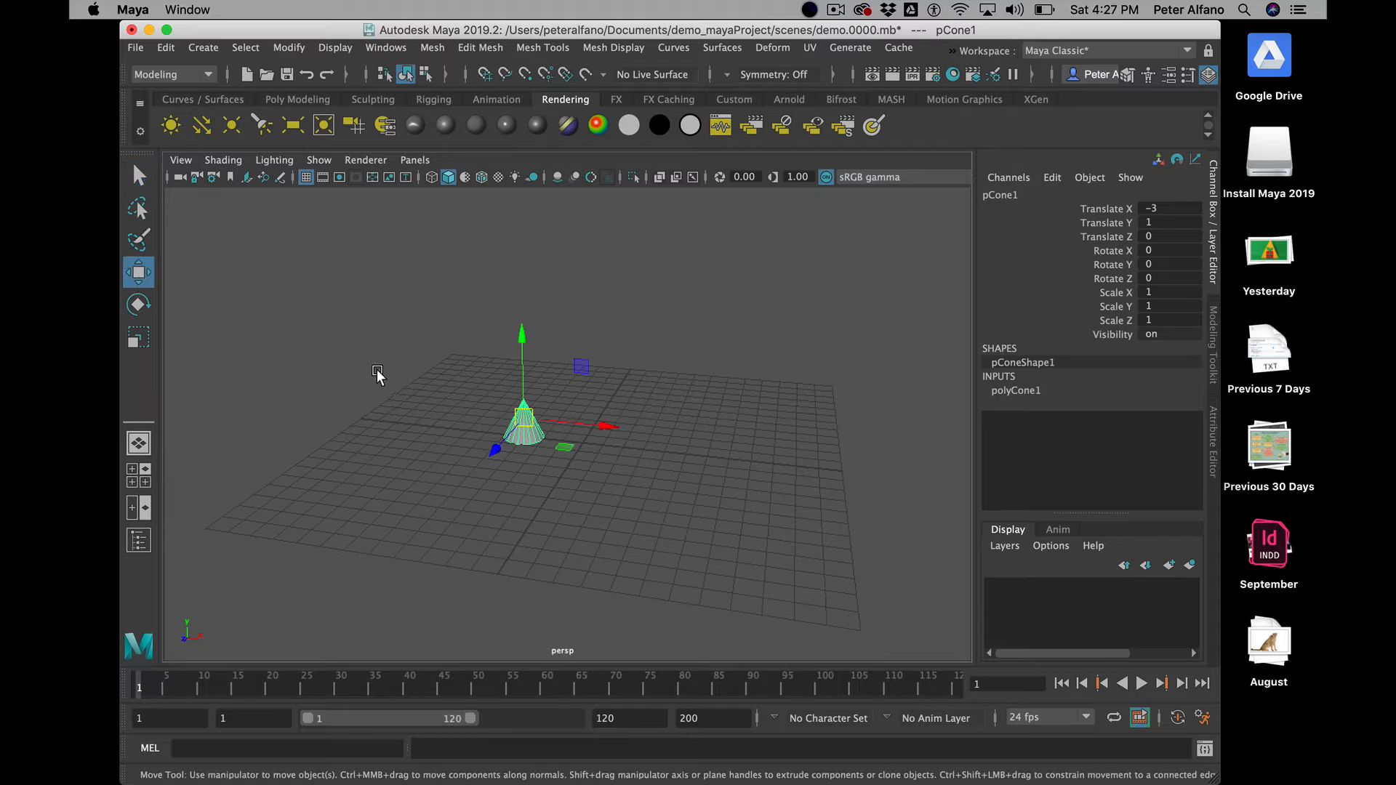
- Cycle through the Rotate, Scale, Move and Lasso tools on the selected cone, and deselect it
left_click(138, 305)
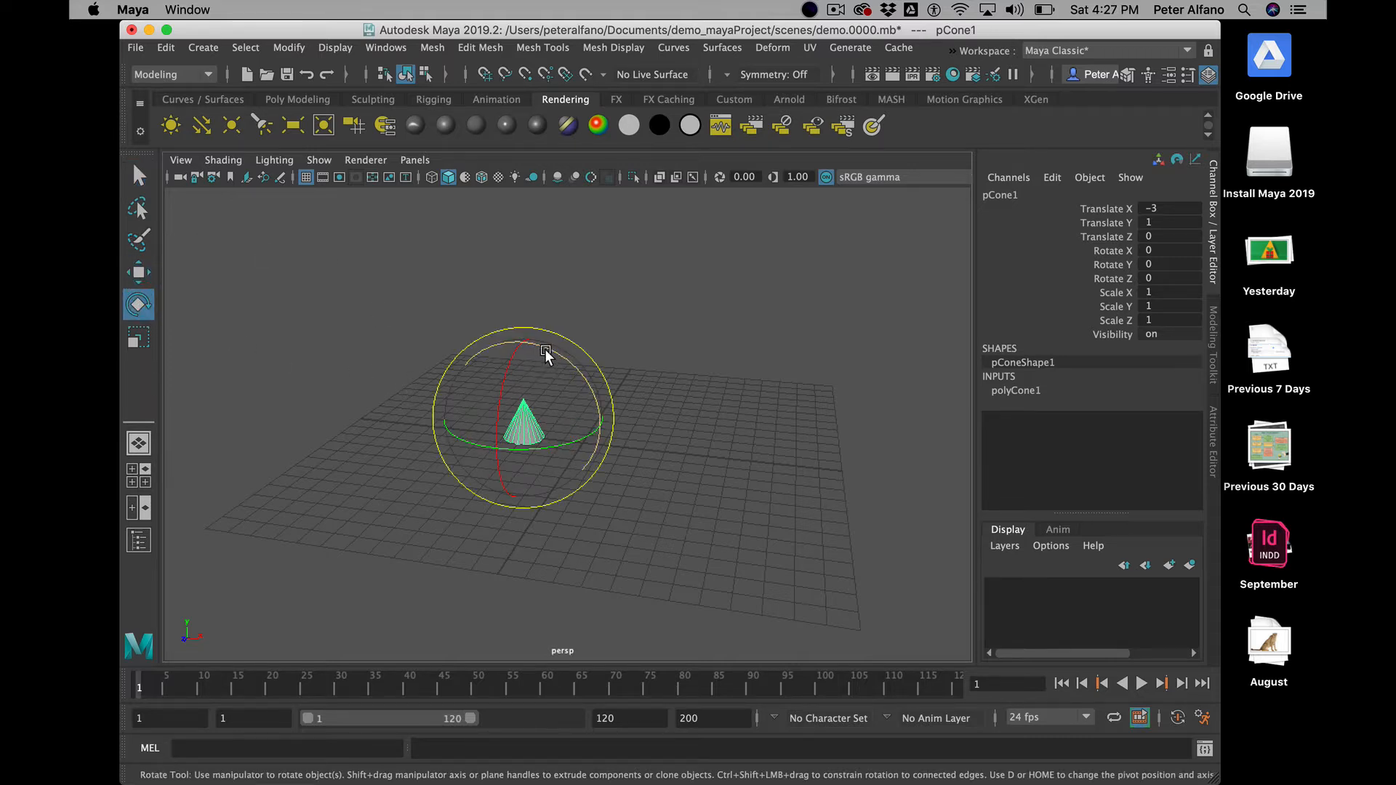
left_click(138, 337)
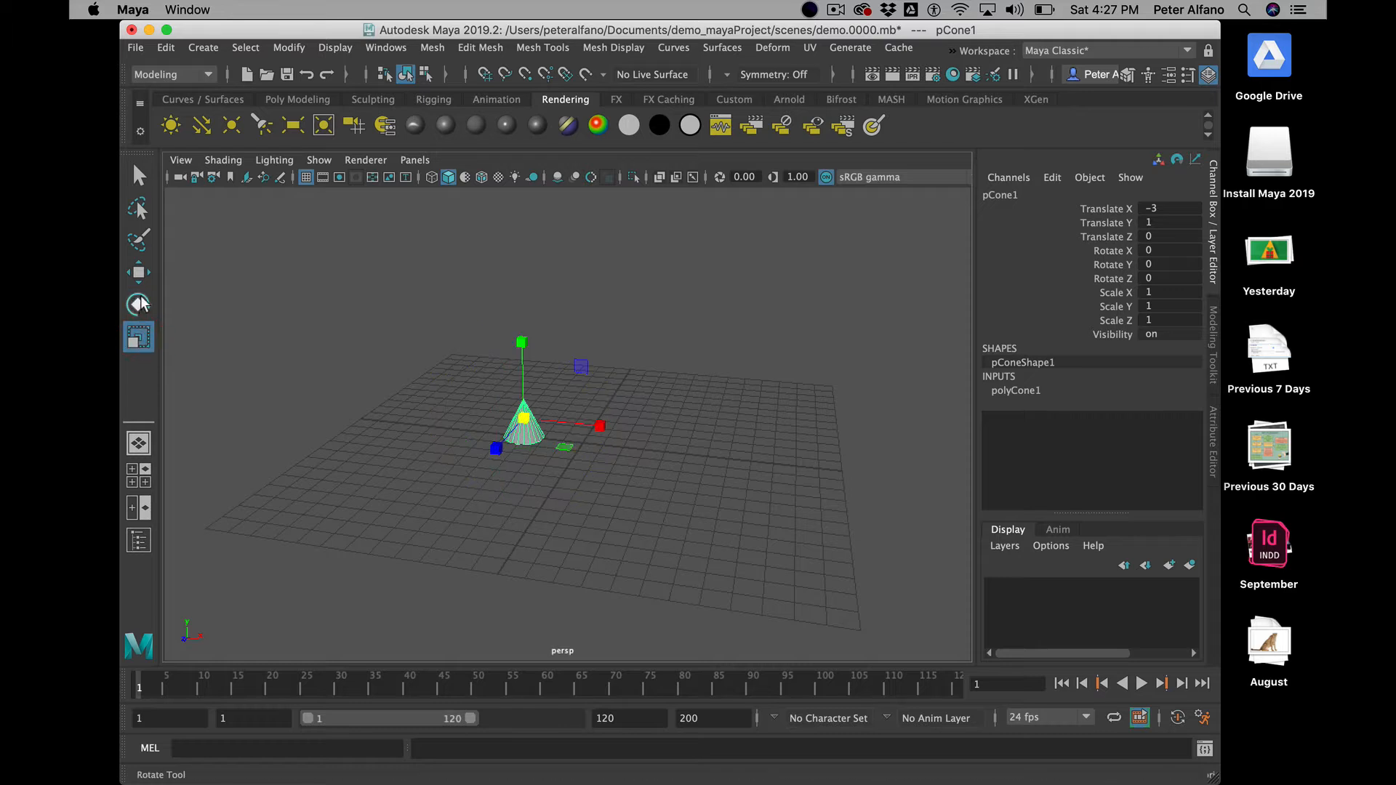
left_click(141, 274)
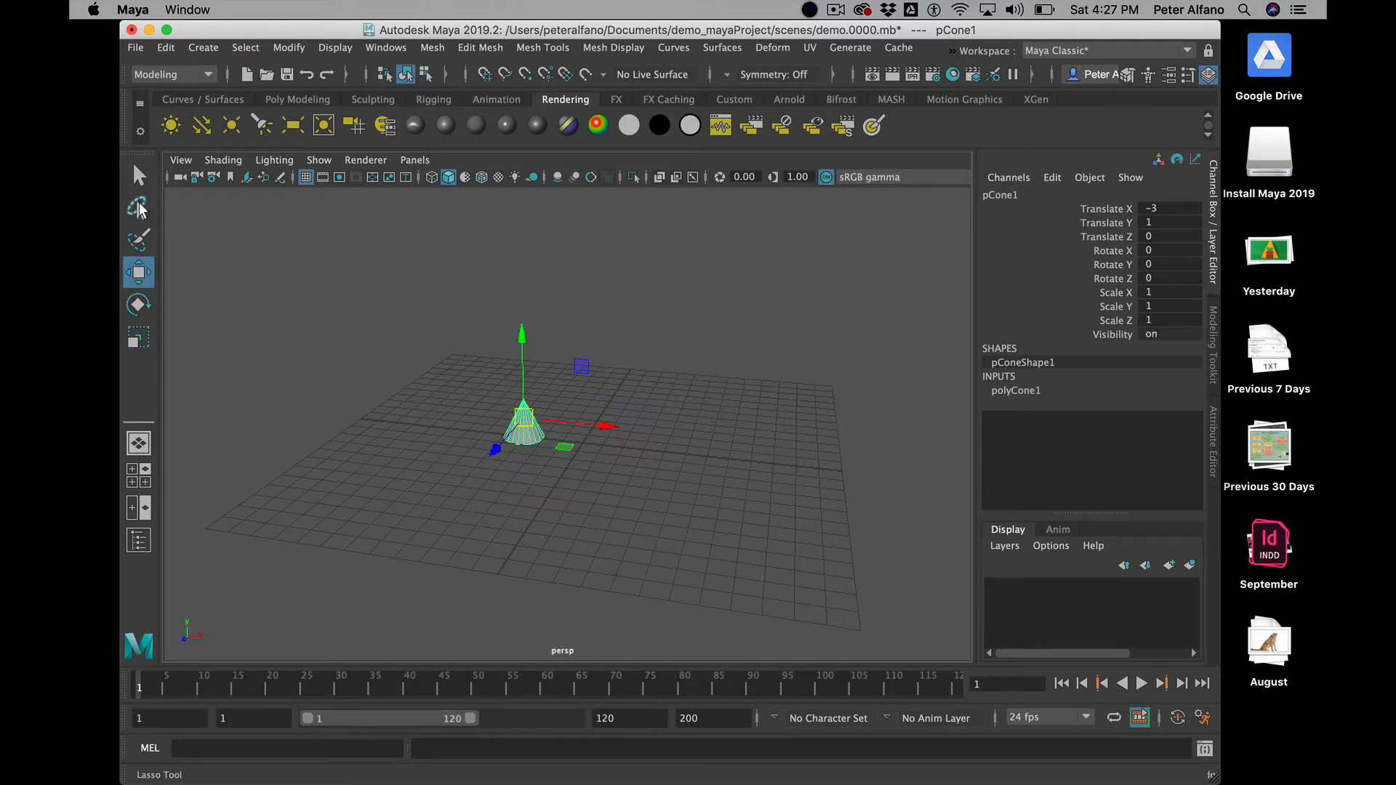
left_click(138, 208)
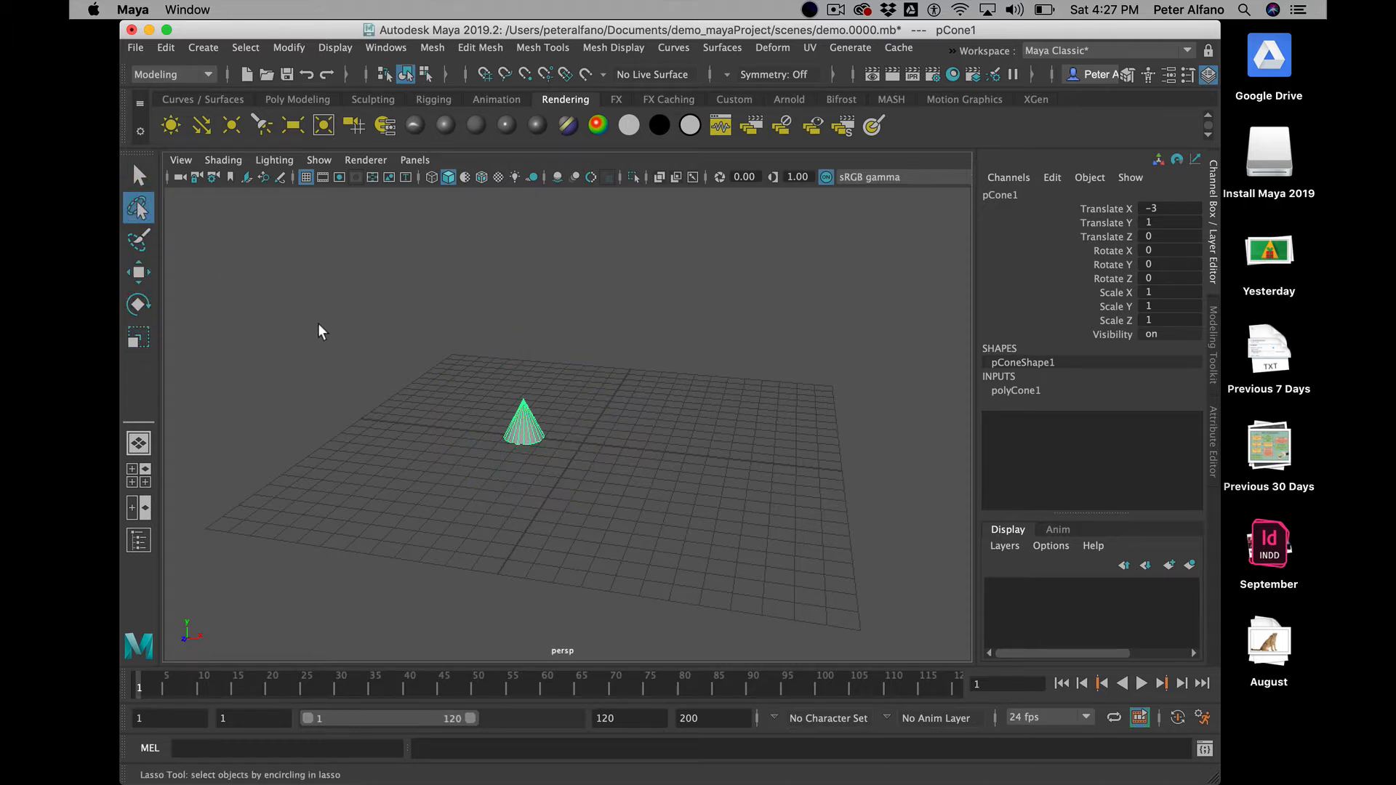
left_click(471, 350)
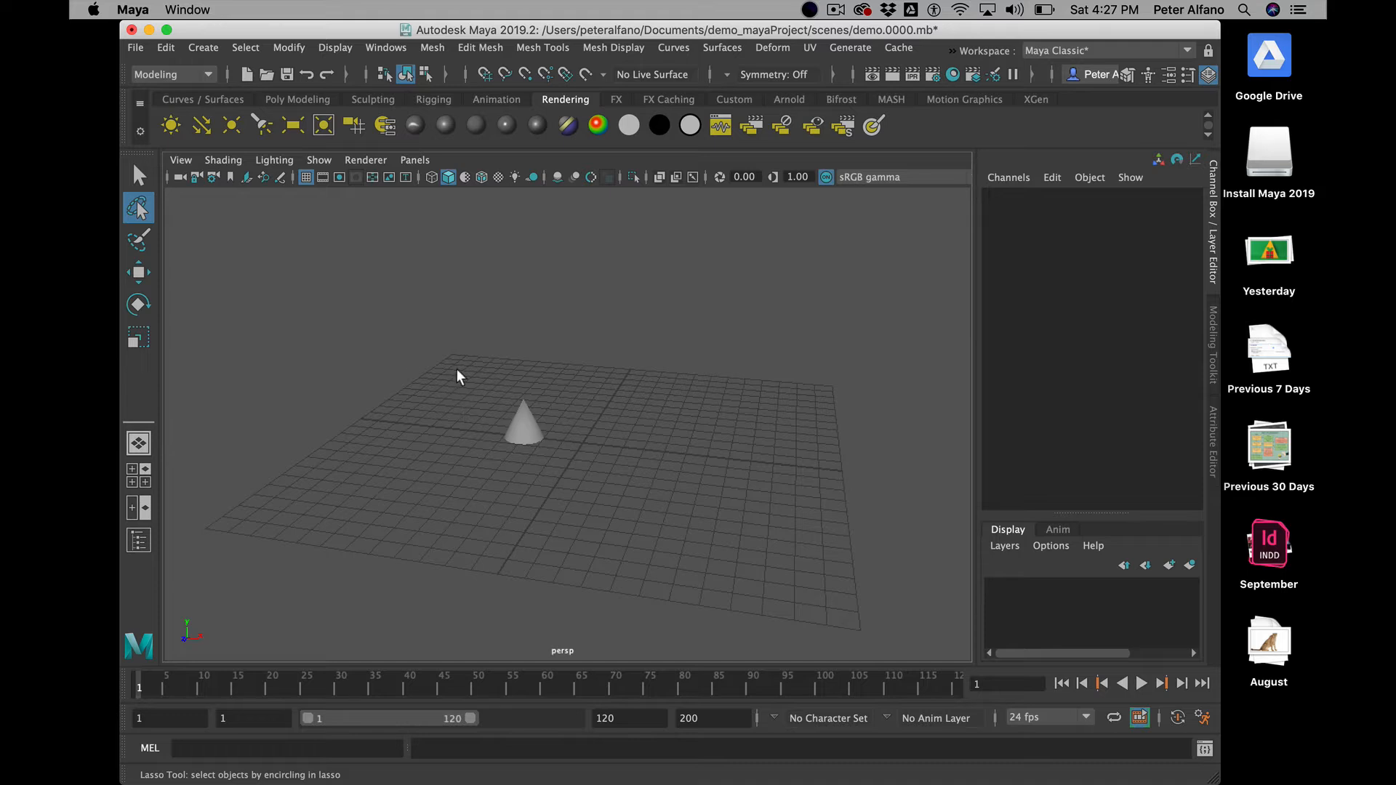
- Marquee-select the cone, try moving it about 3.14 units along X with the Move tool, and undo the move
key("q")
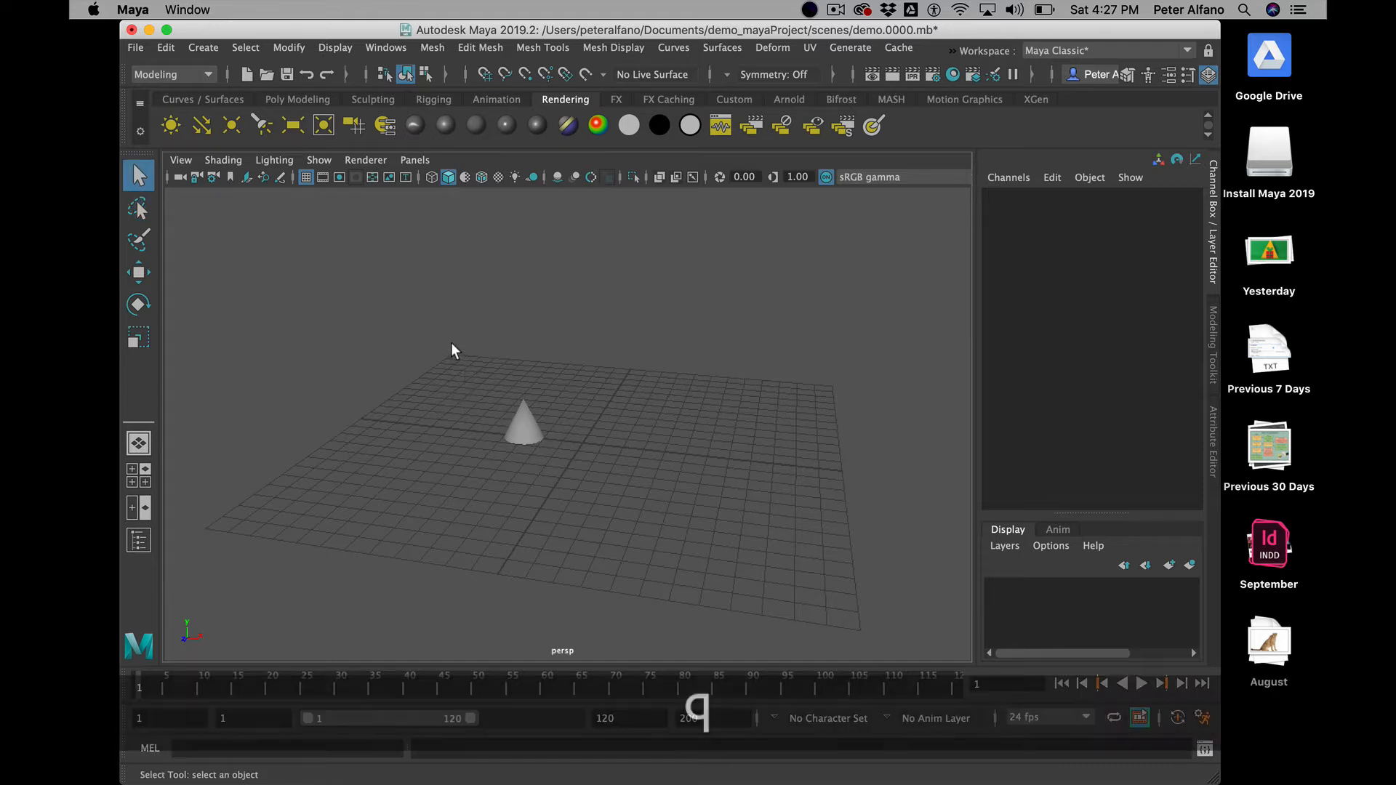
left_click_drag(451, 343, 611, 516)
key("w")
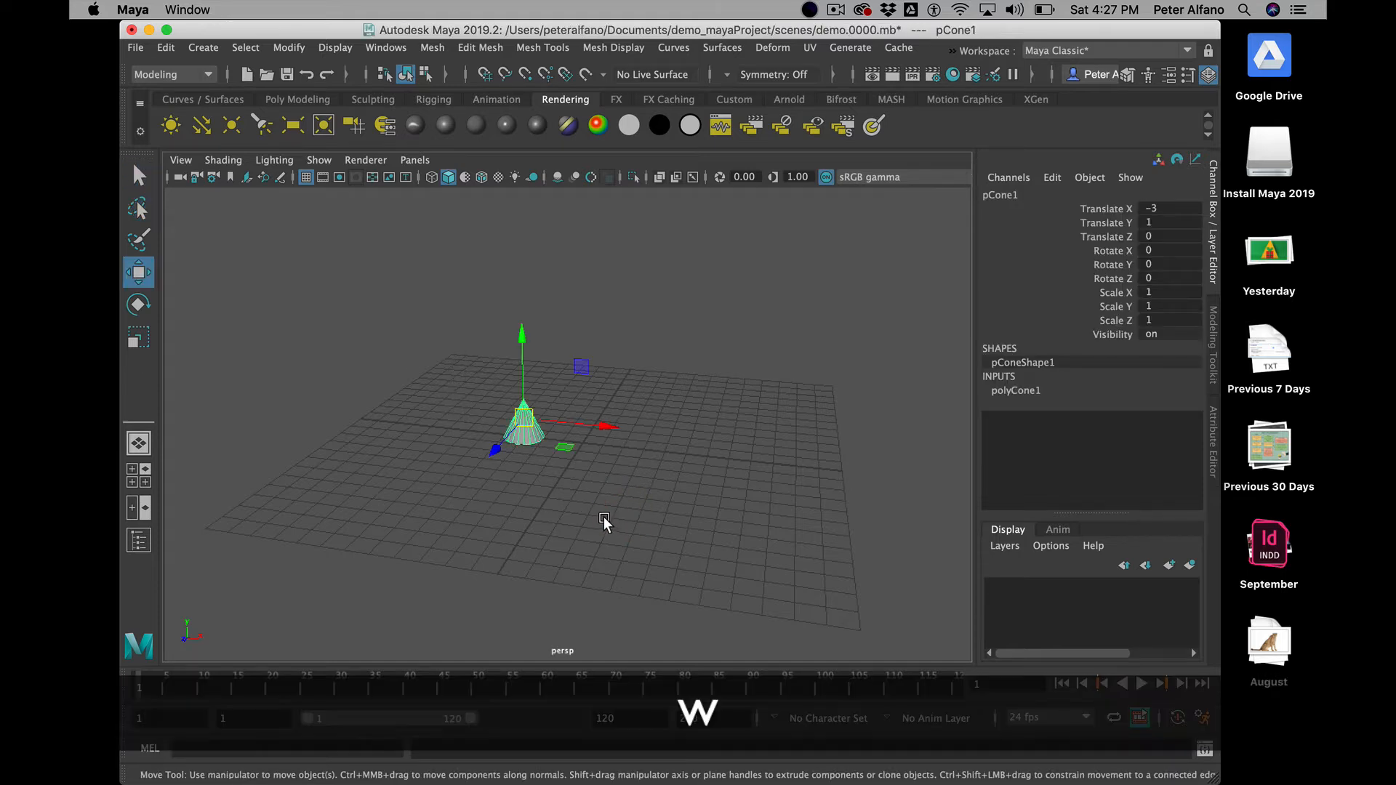
left_click_drag(613, 433, 661, 449)
key("z")
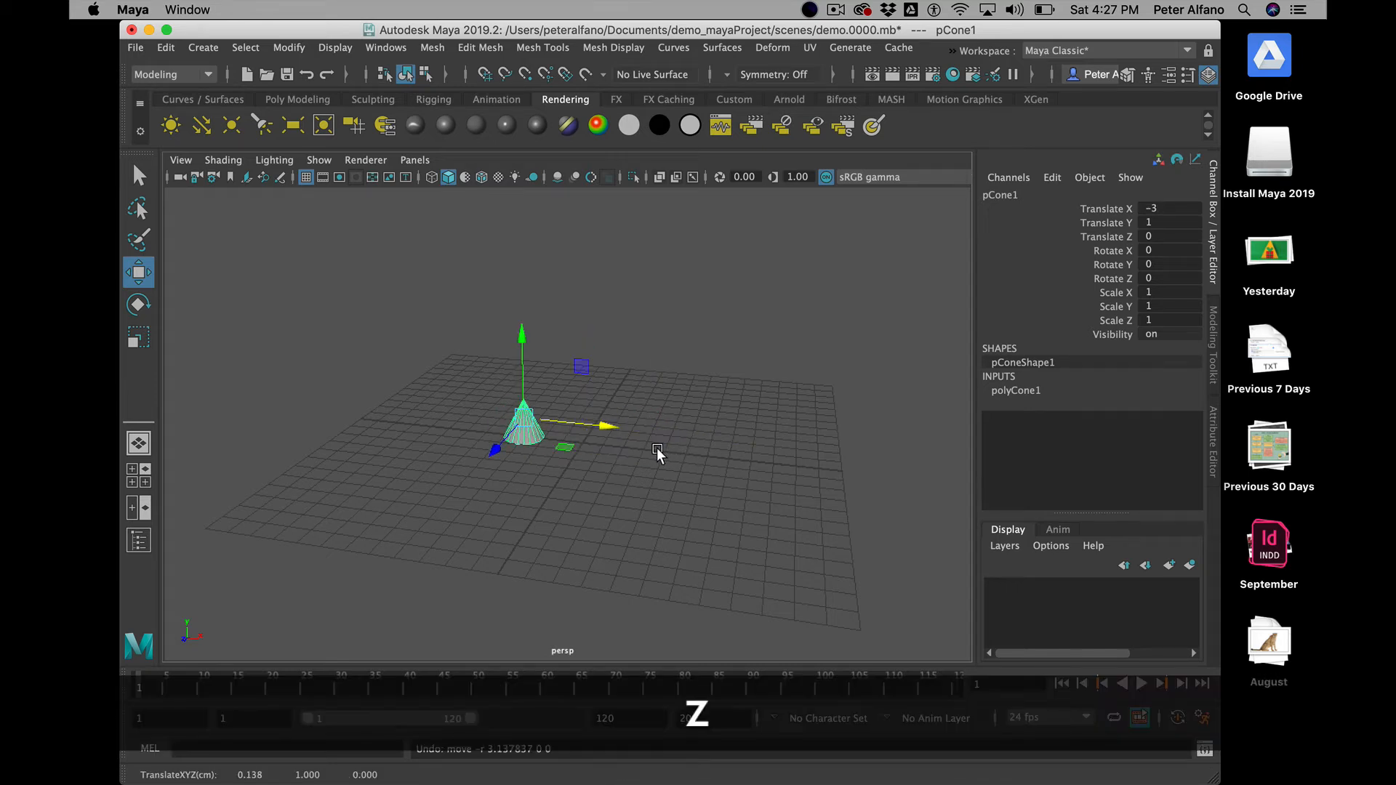
- Show the Rotate manipulator on the cone, try scaling it uniformly to about 5.675, and undo the scaling and the selection
key("e")
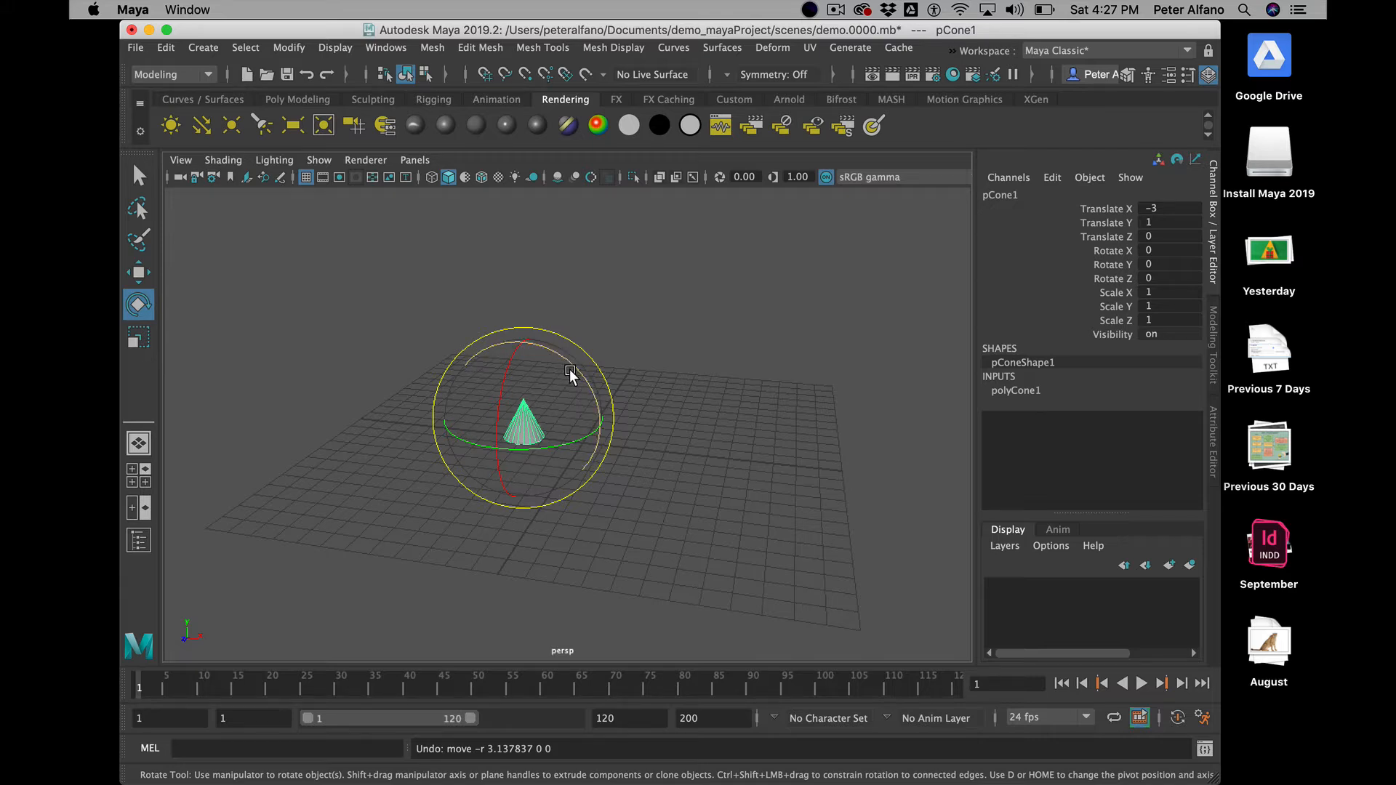
key("r")
left_click_drag(527, 420, 669, 457)
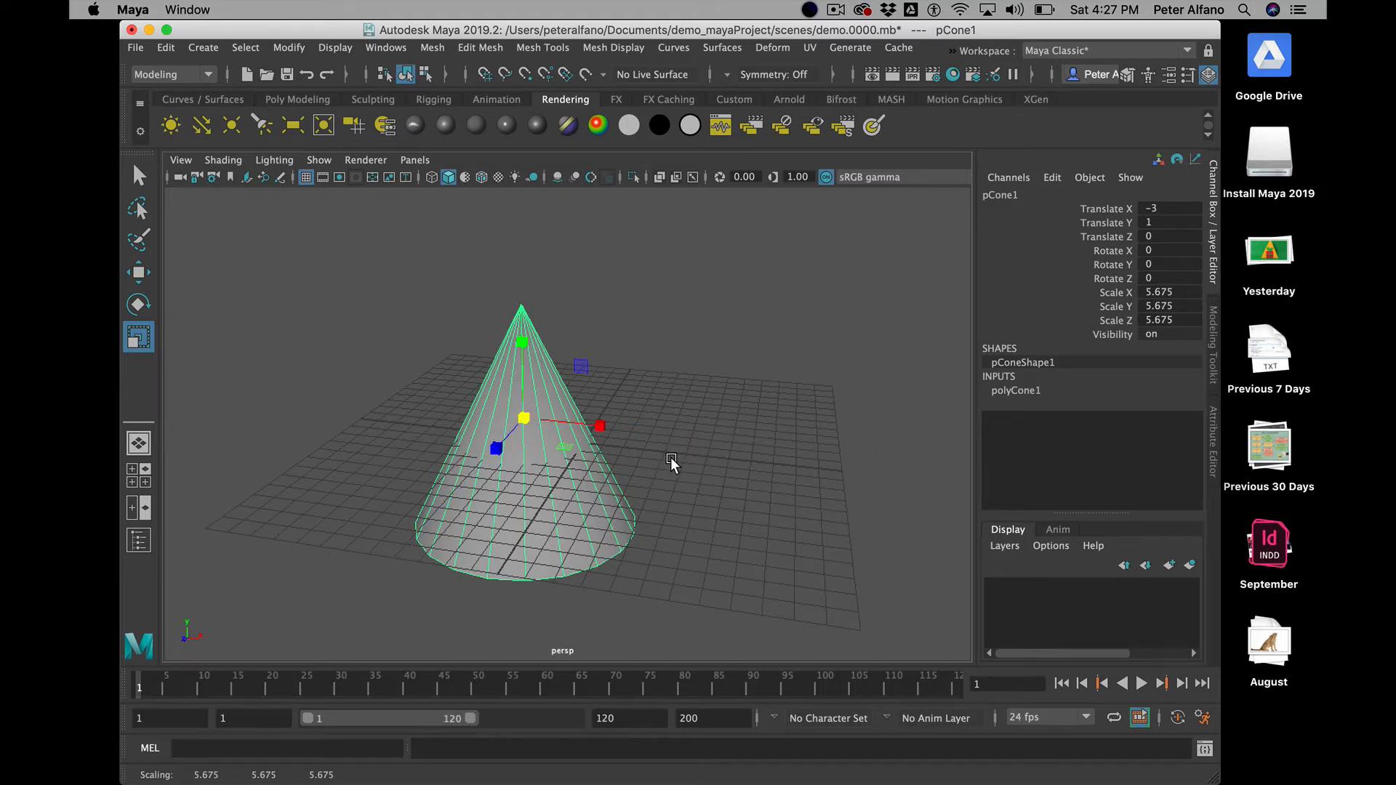
key("super+z")
key("super+z")
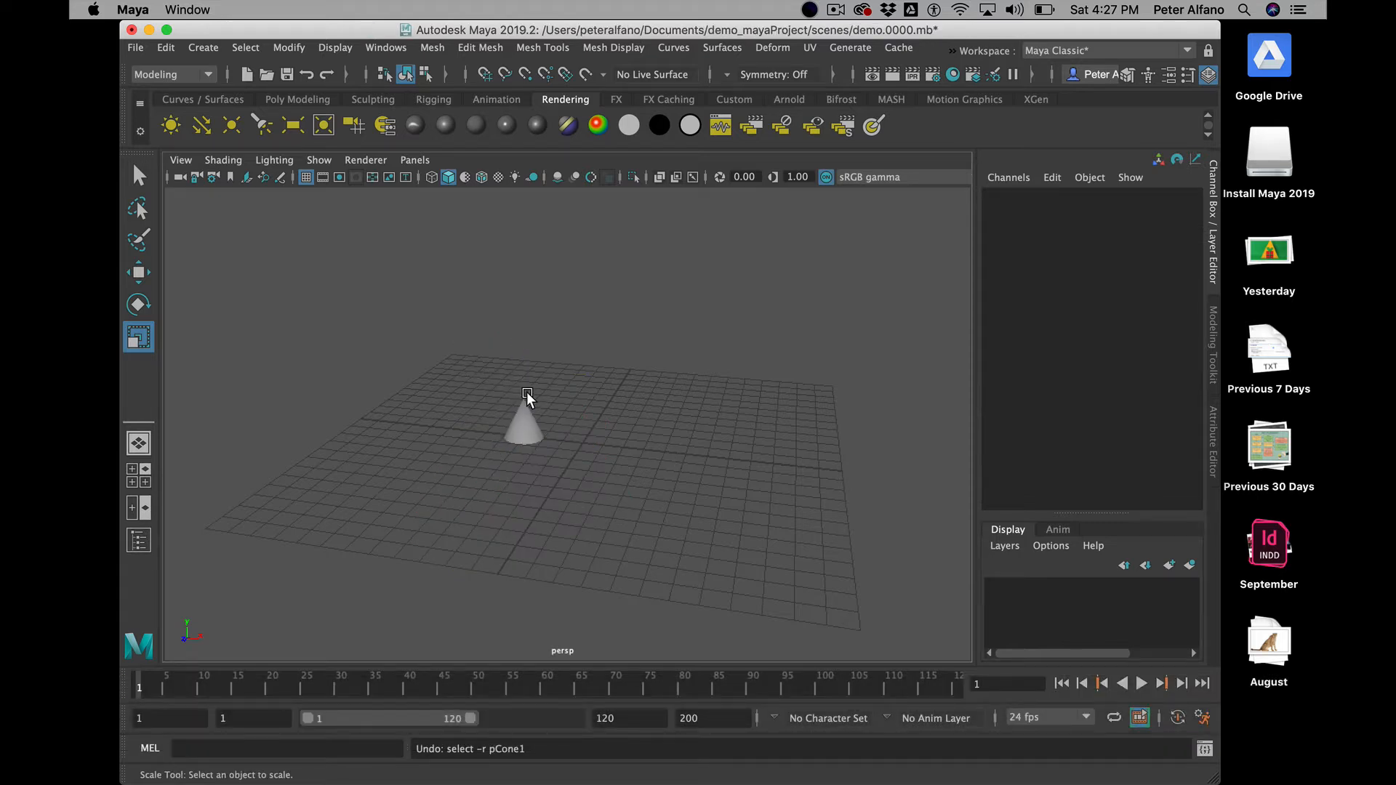
- Create a polygon sphere primitive, set its Translate Y to 1, and deselect it
left_click(204, 48)
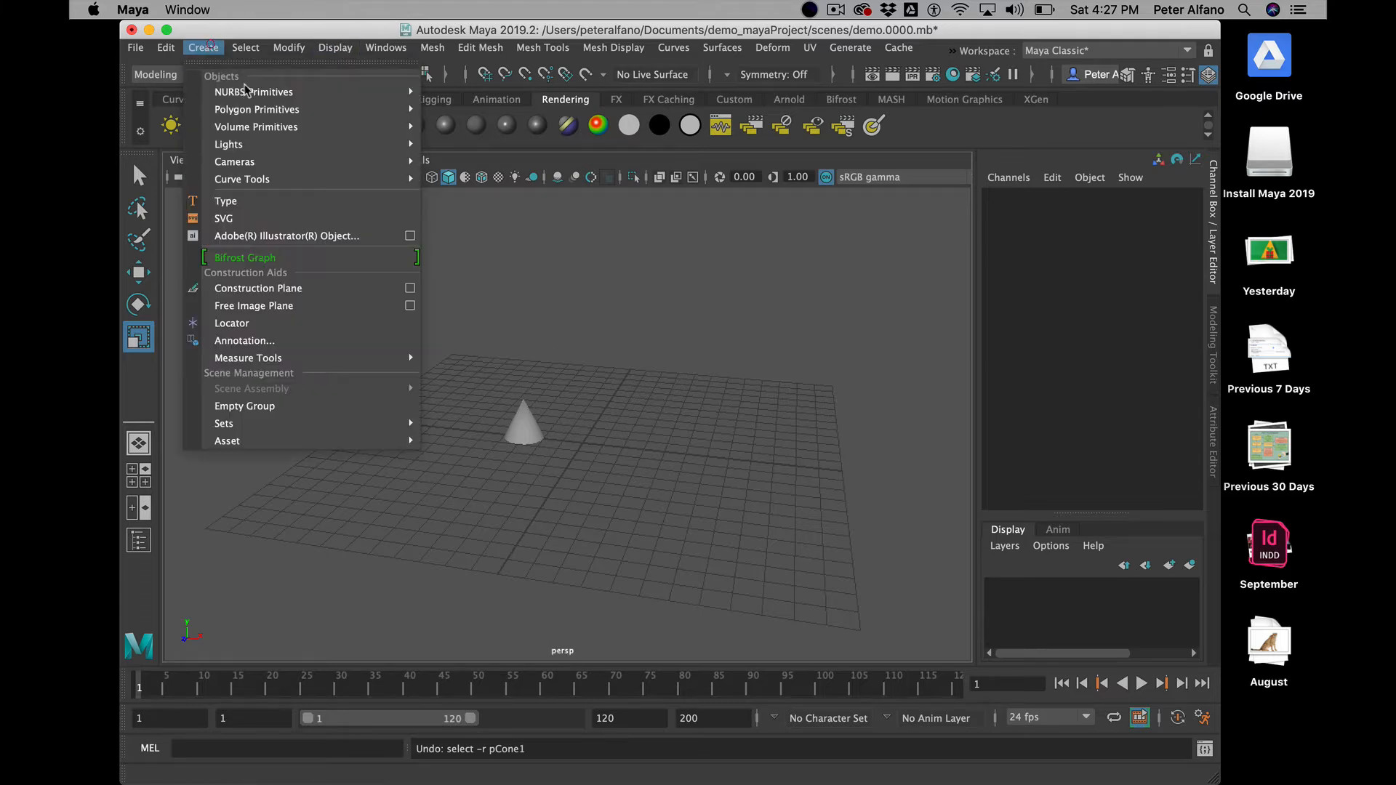
mouse_move(393, 109)
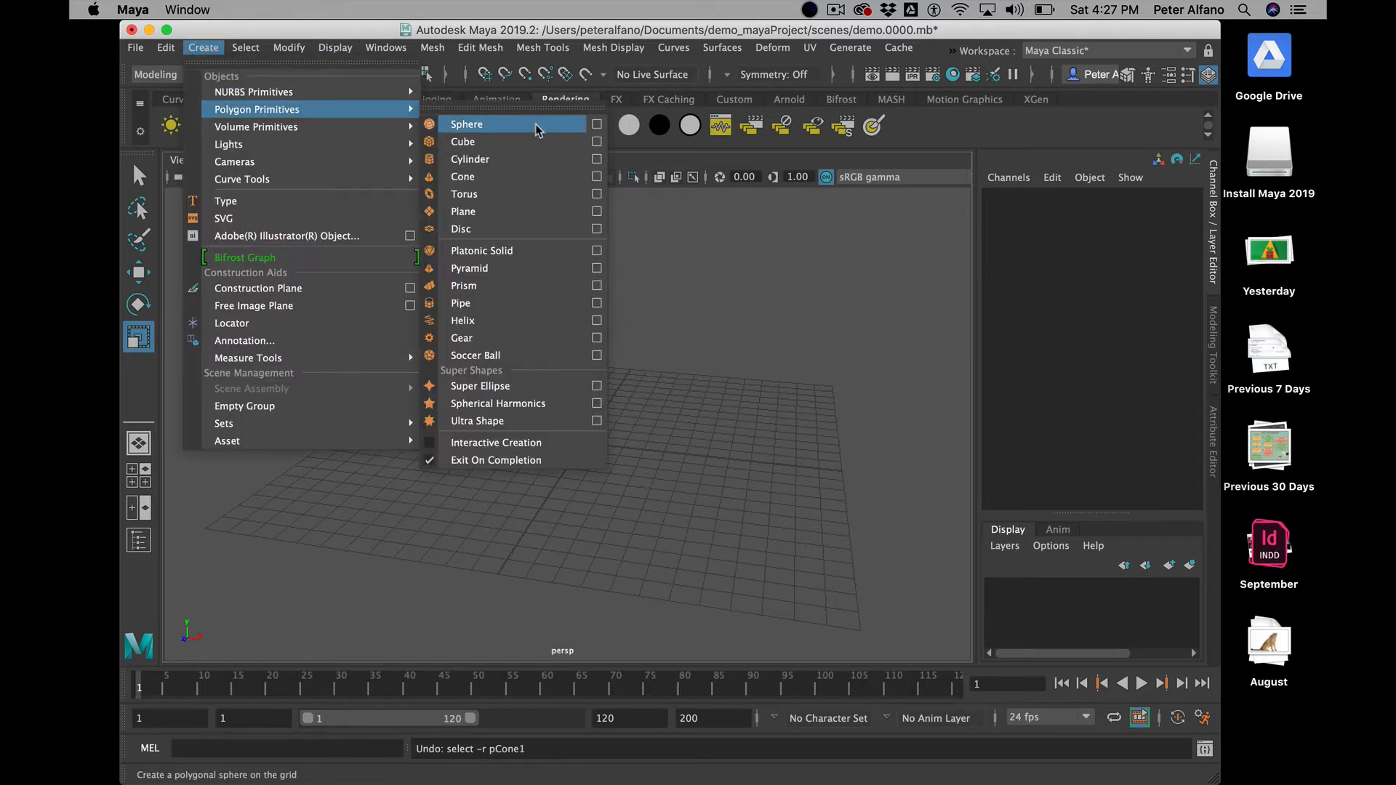
left_click(536, 128)
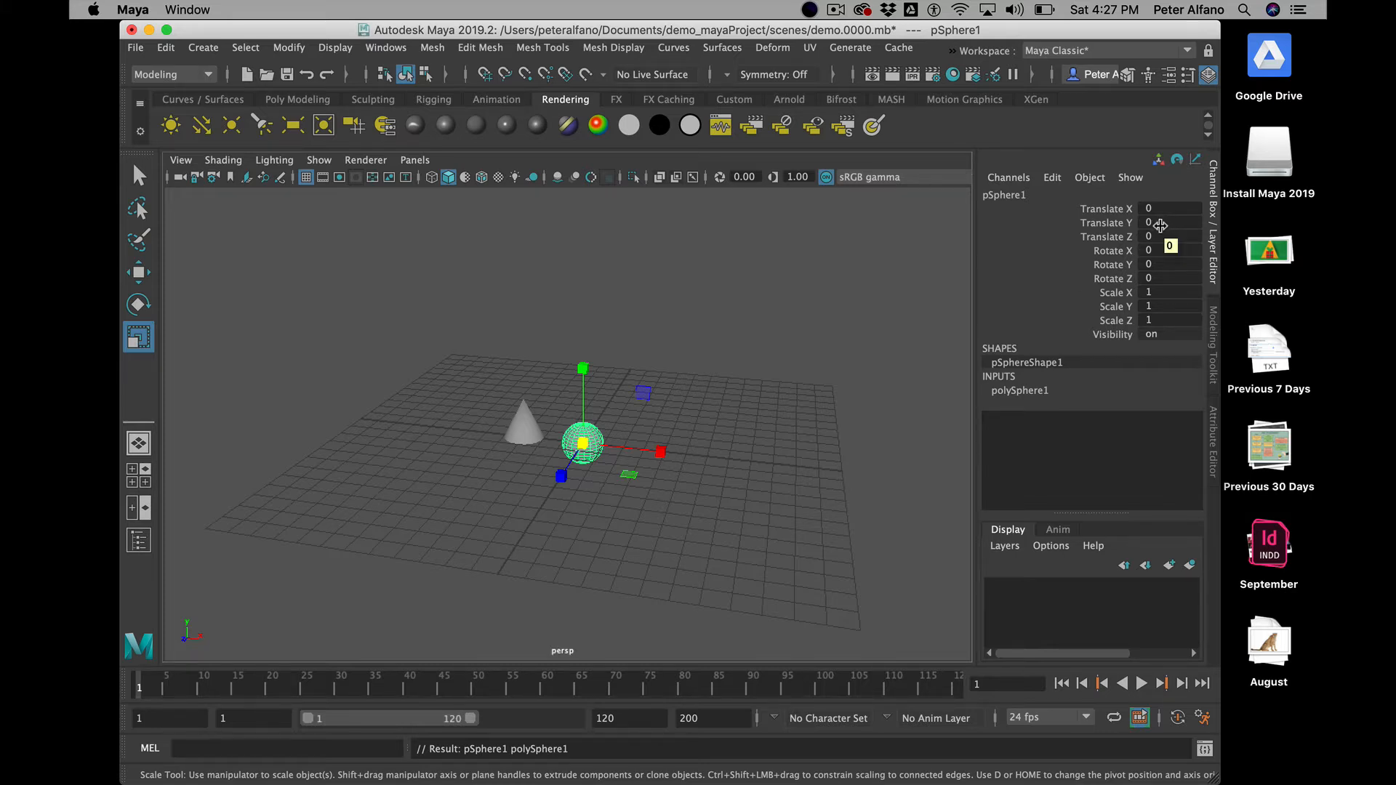
left_click(1161, 226)
type("1")
key("Return")
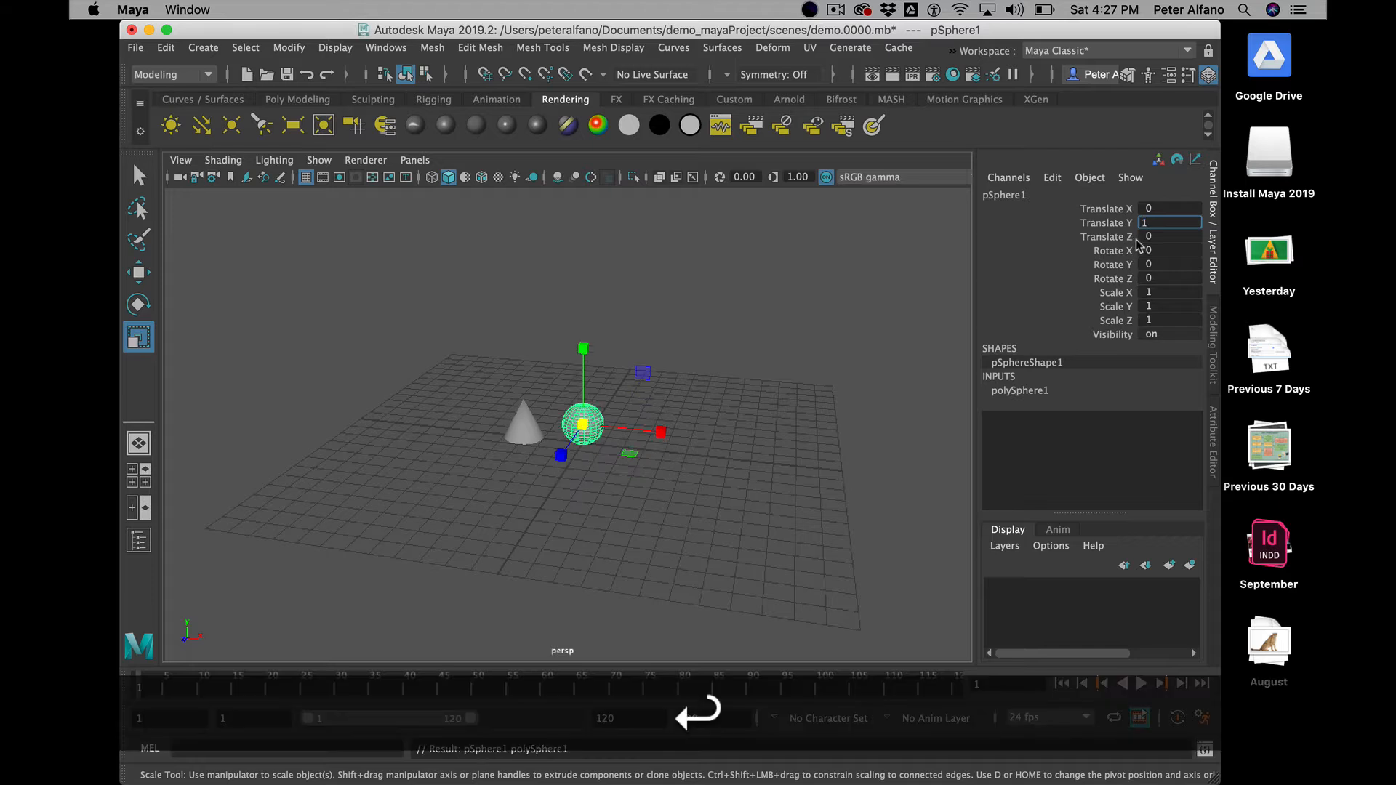
left_click(648, 363)
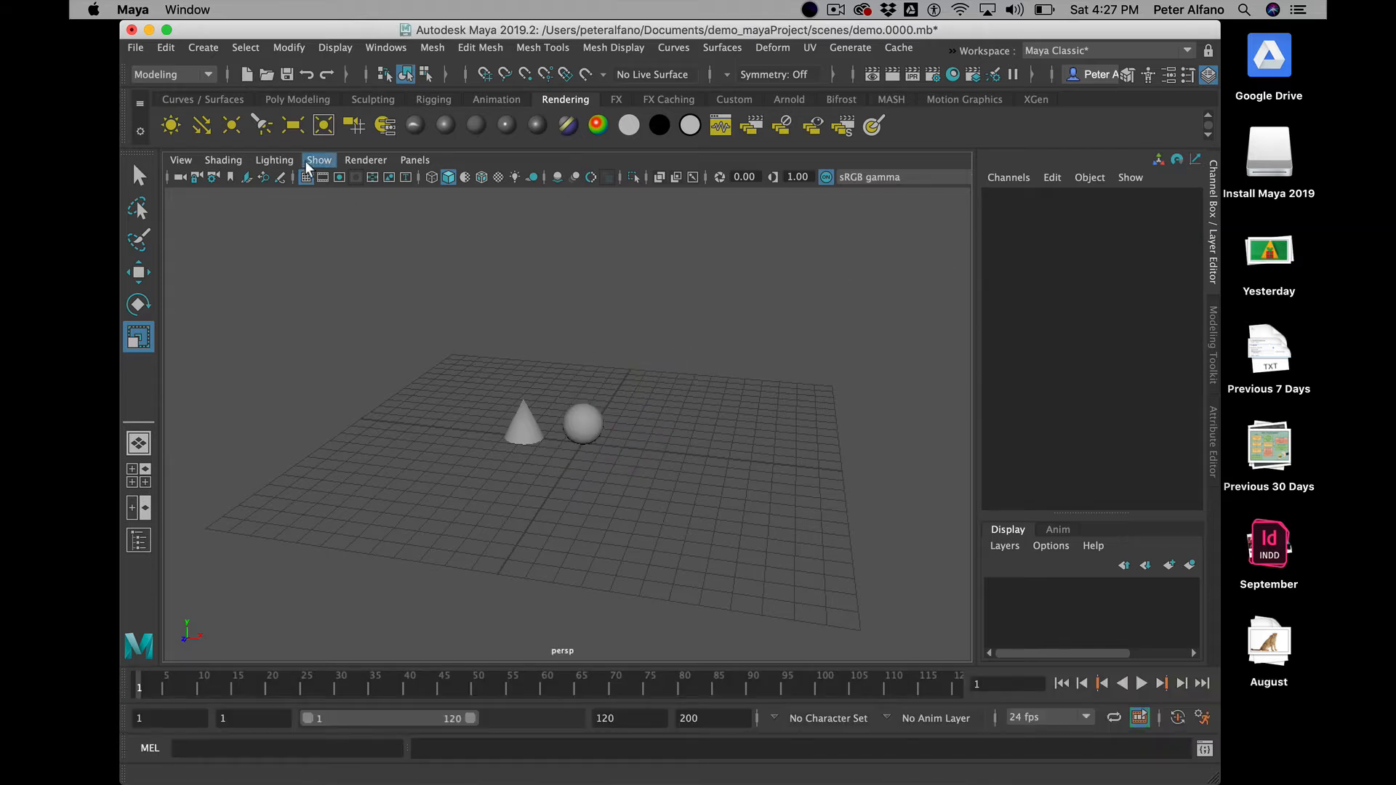
- Create a polygon cube primitive and position it with Translate Y at 1 and Translate X at 3
left_click(204, 48)
mouse_move(234, 111)
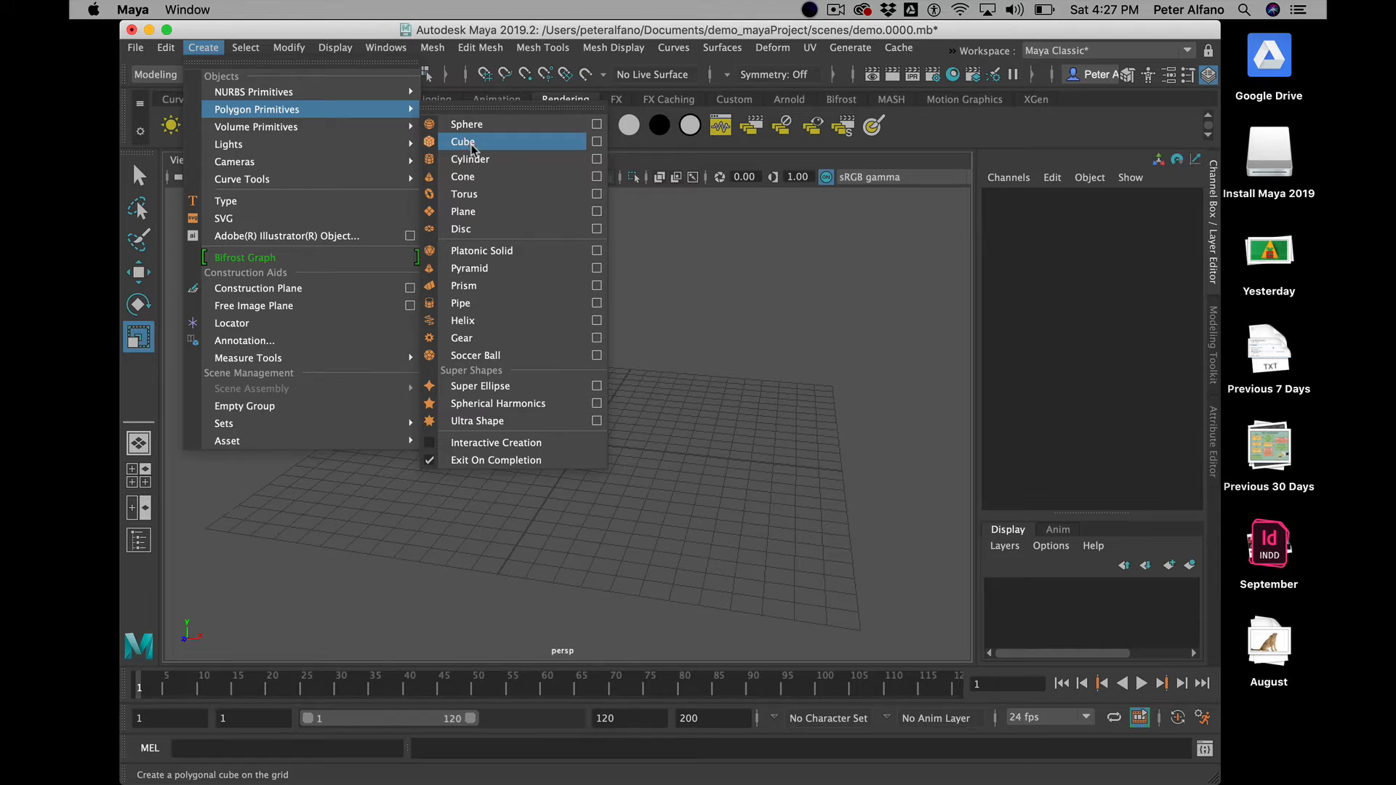
left_click(471, 142)
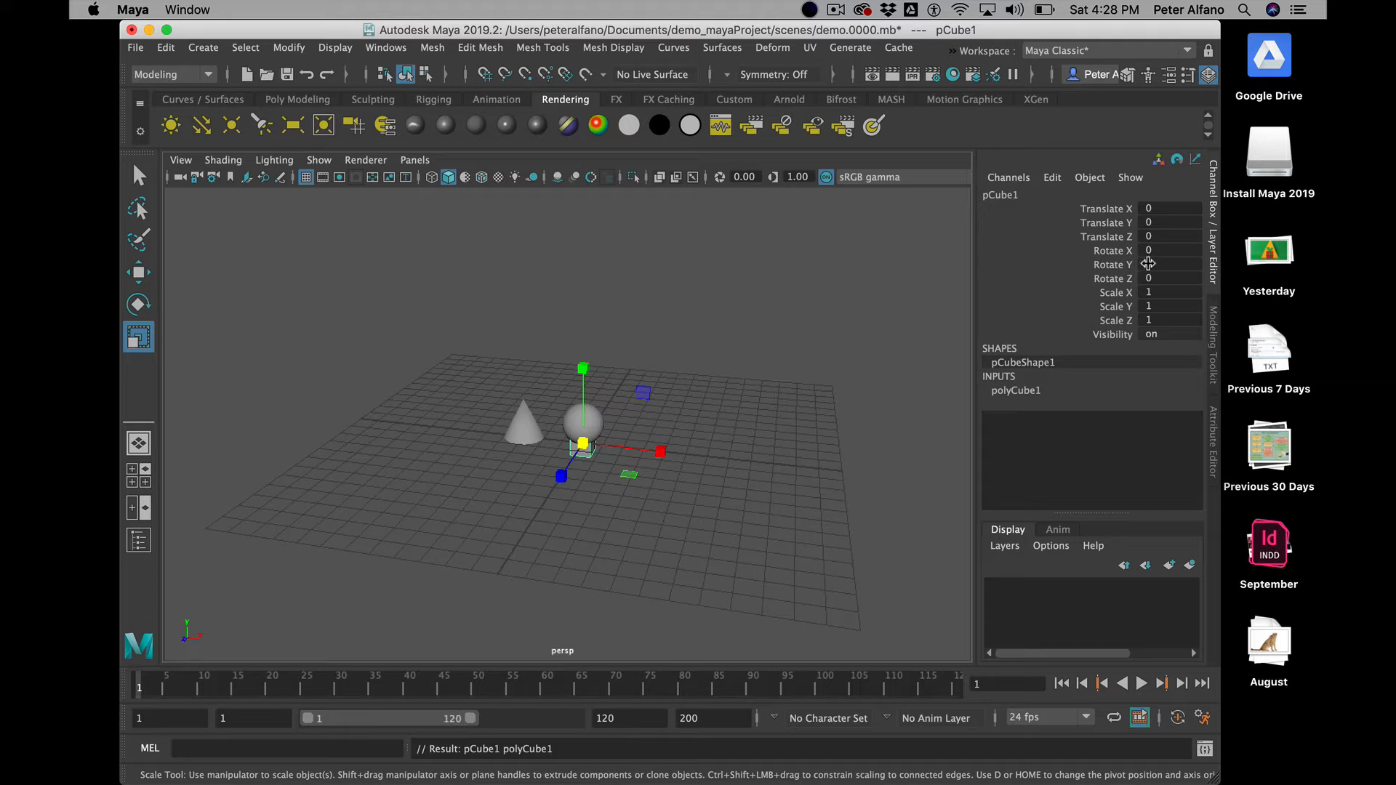
left_click(1161, 223)
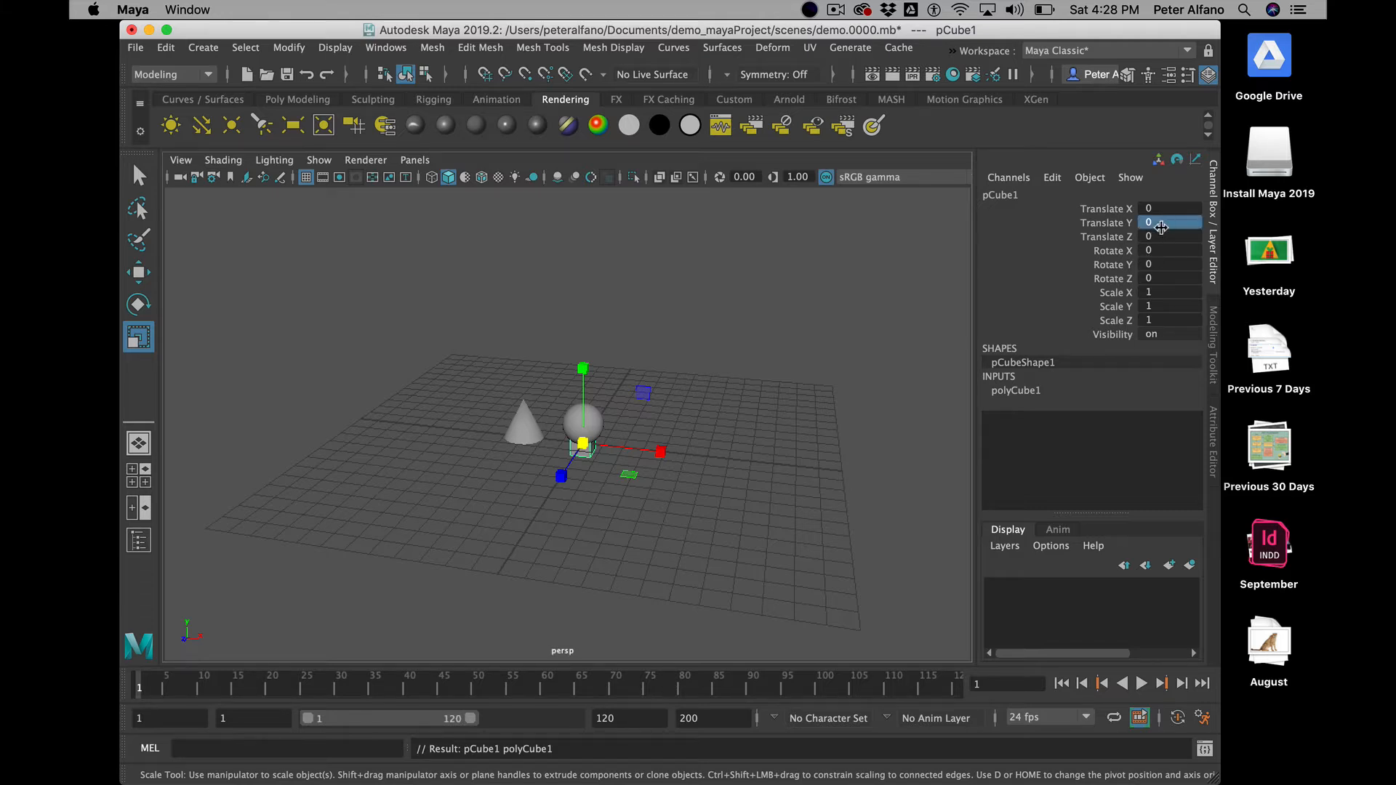
type("1")
key("Return")
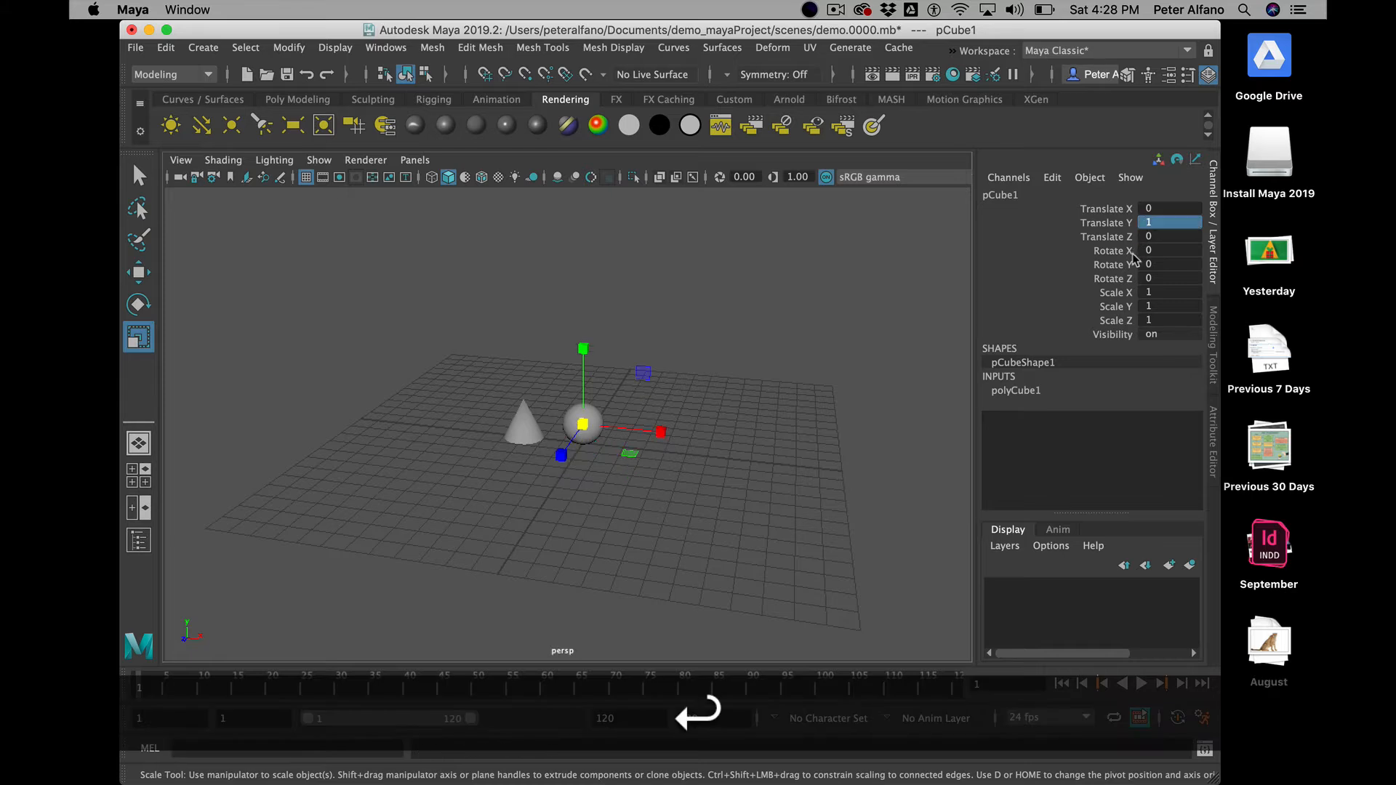
left_click(1165, 208)
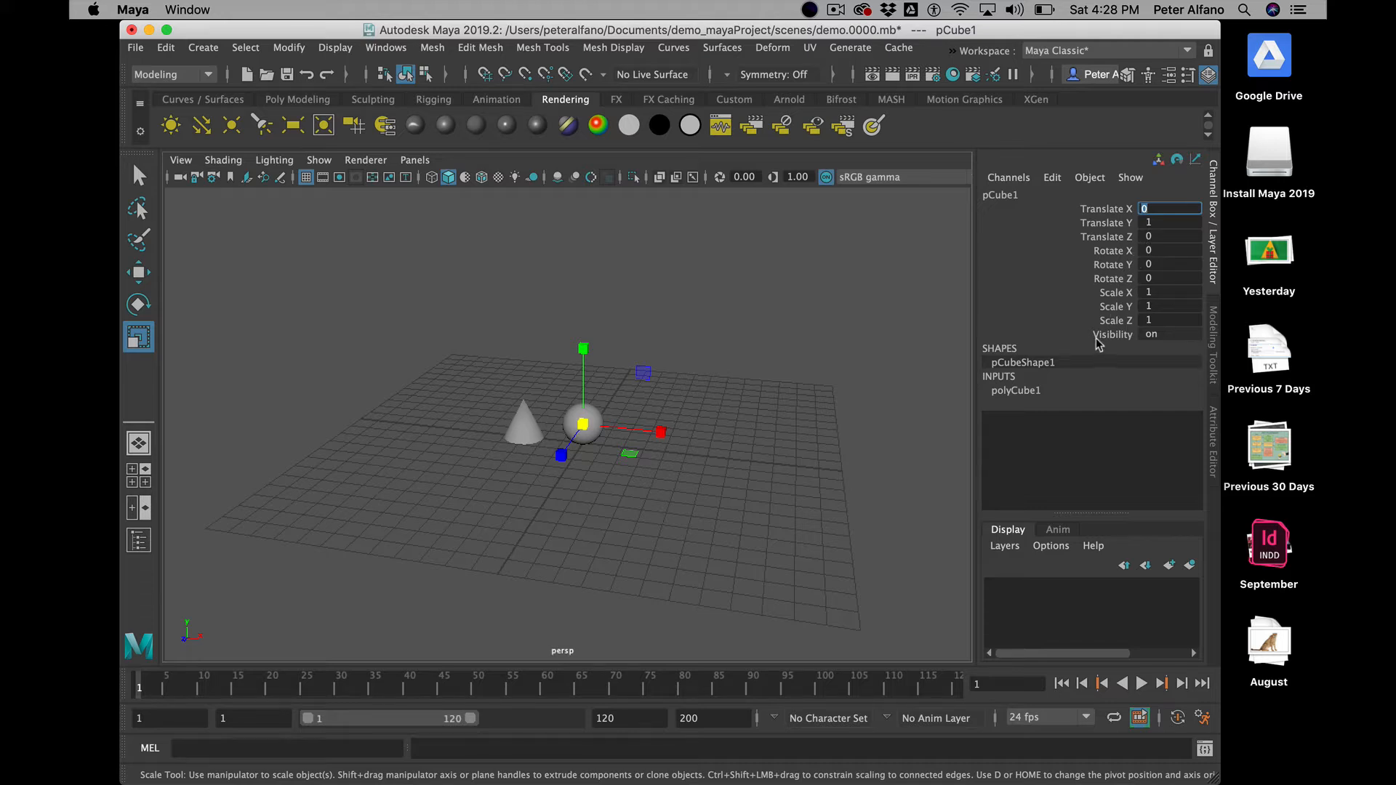
type("3")
key("Return")
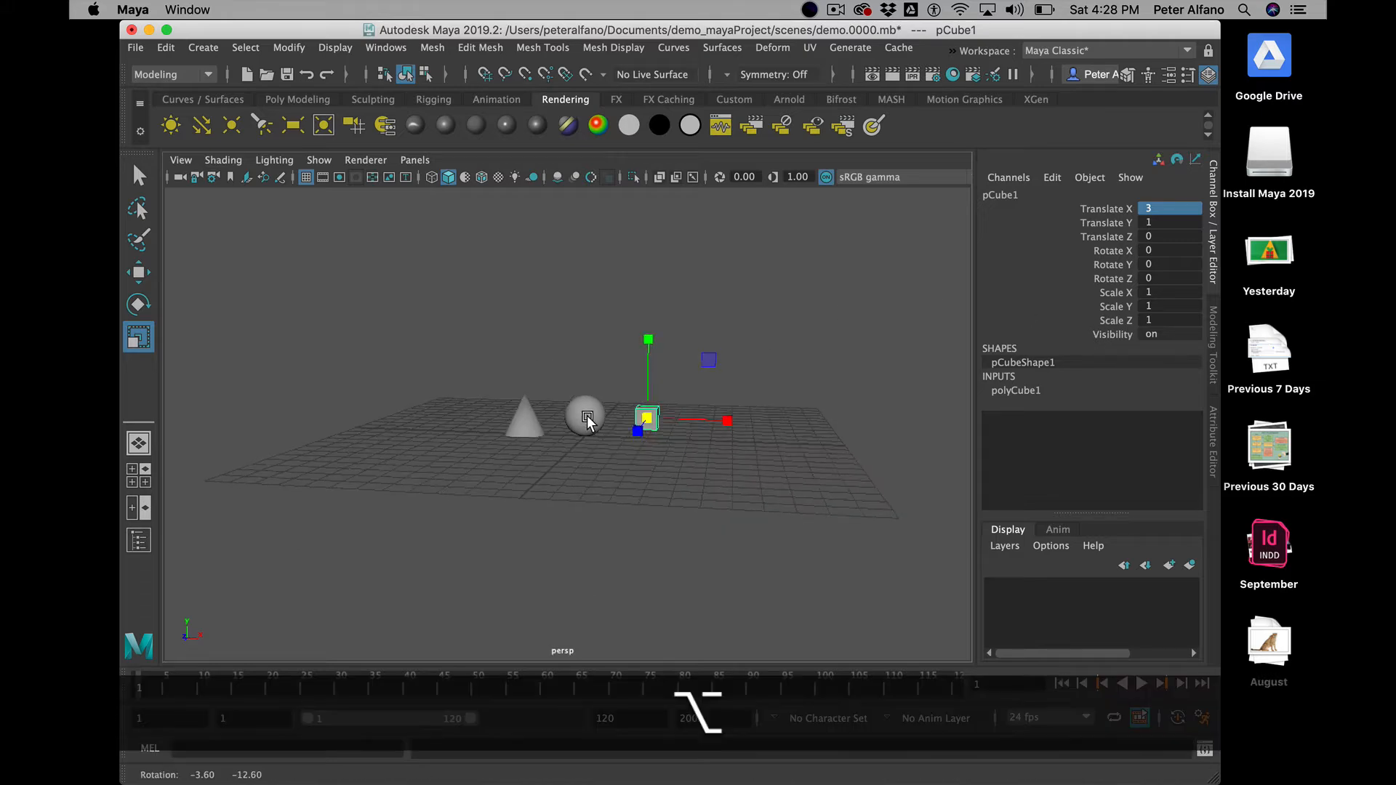
- Set the cube's Width, Height and Depth to 2 in its polyCube1 construction inputs
left_click_drag(495, 416, 821, 393, "alt")
left_click(1172, 293)
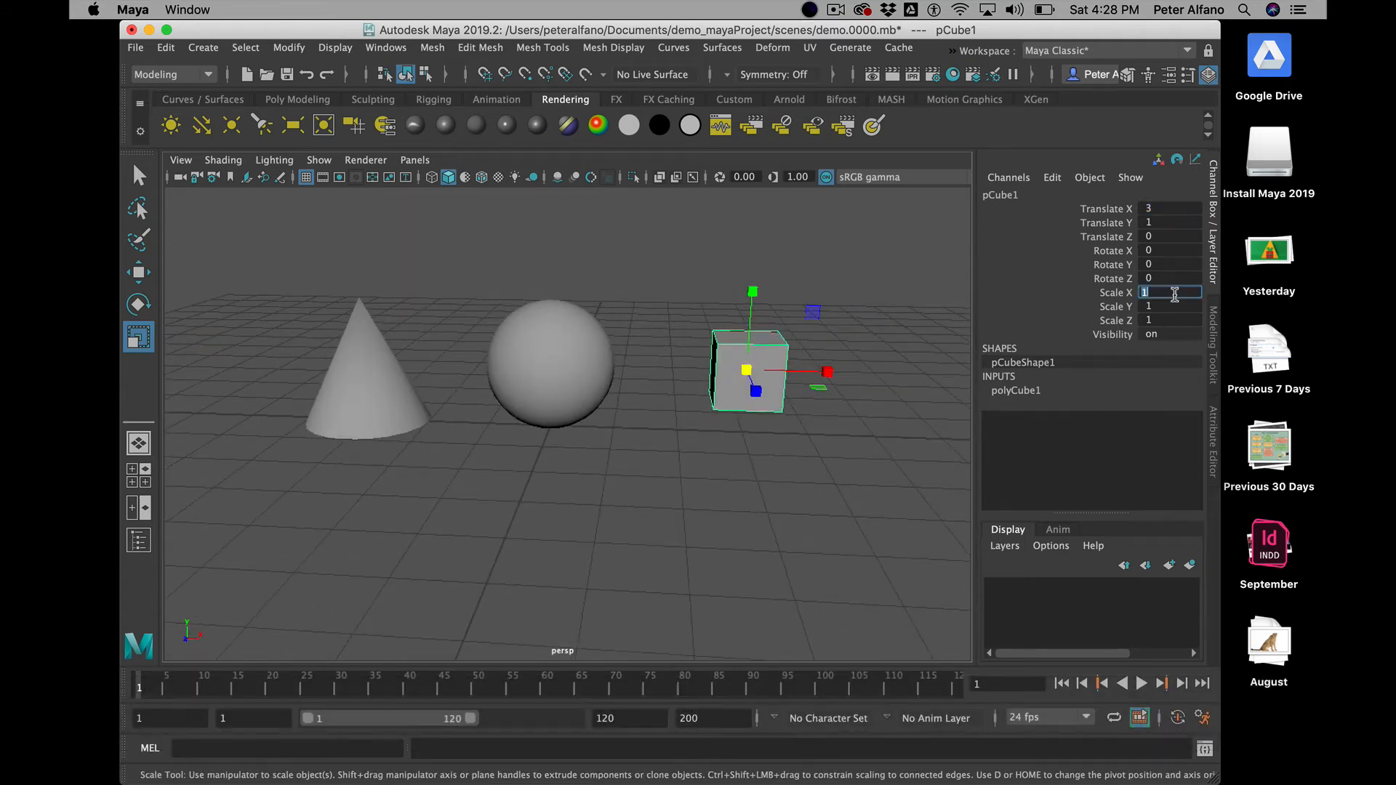
left_click(1042, 392)
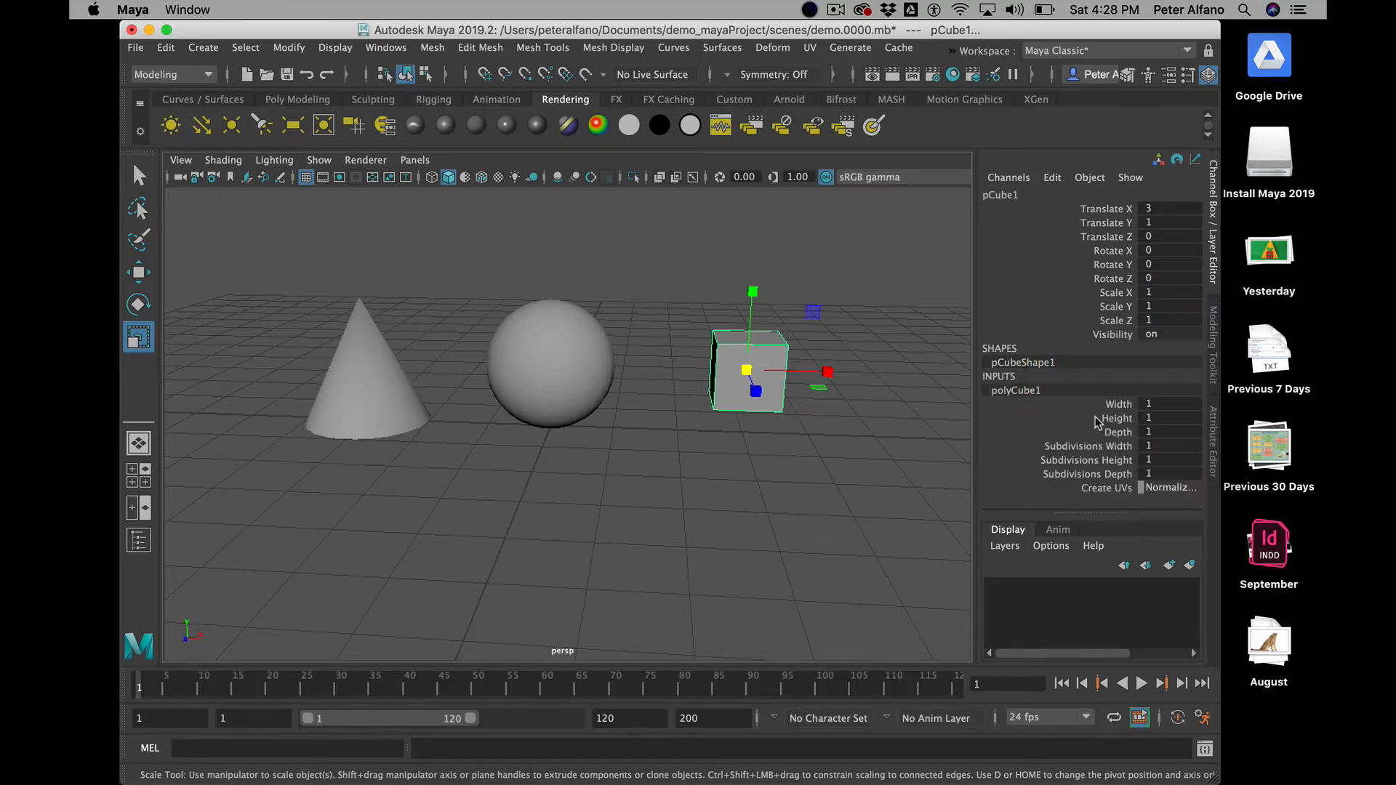
left_click(1166, 405)
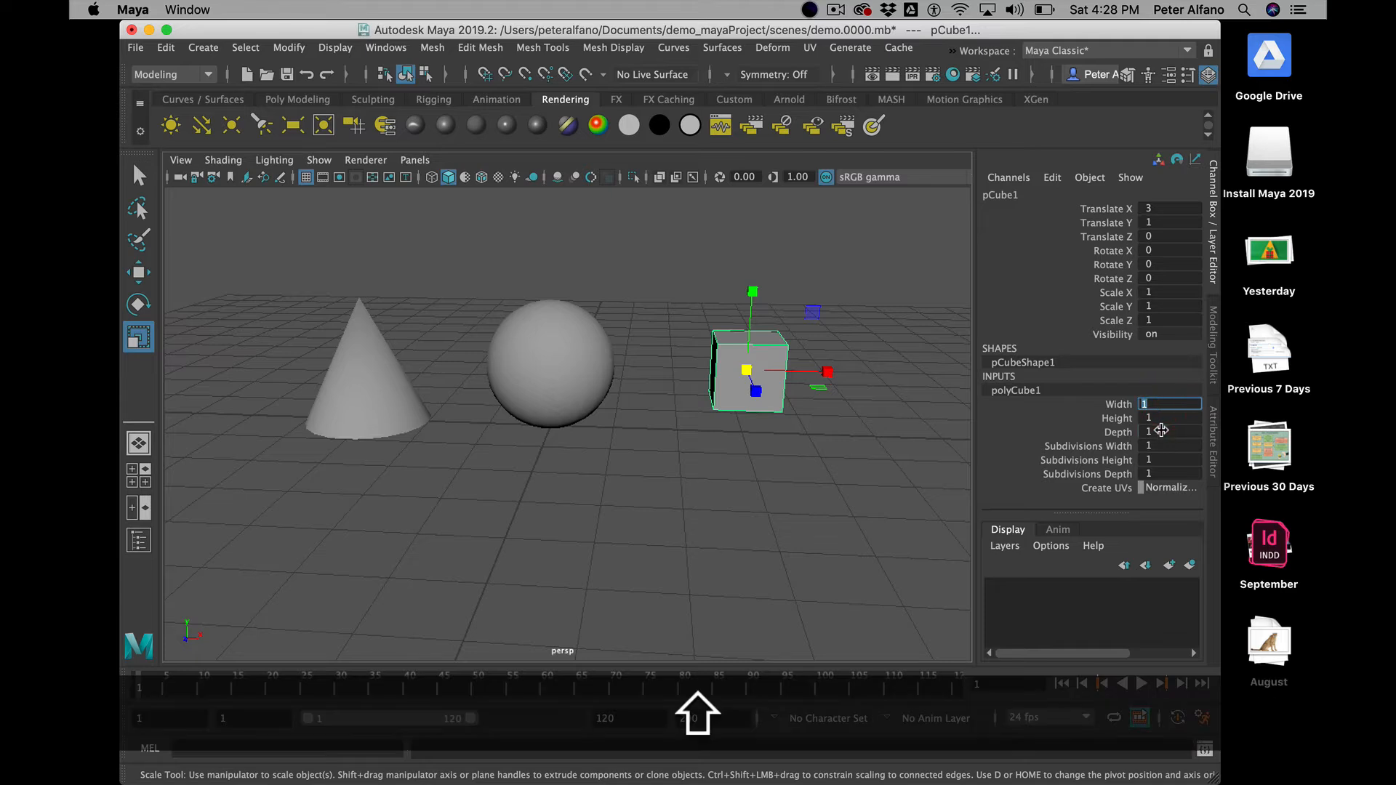
left_click(1162, 432, "shift")
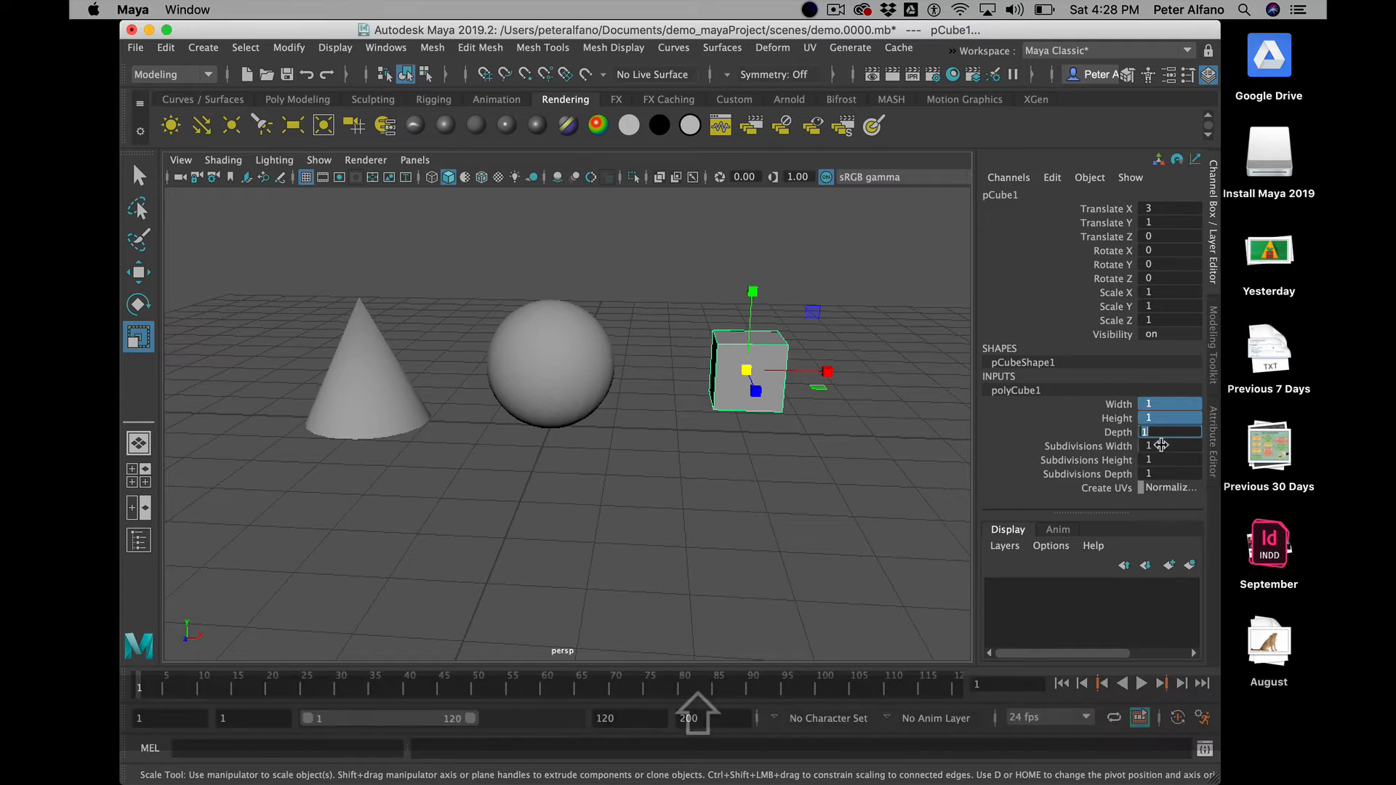
type("2")
key("Return")
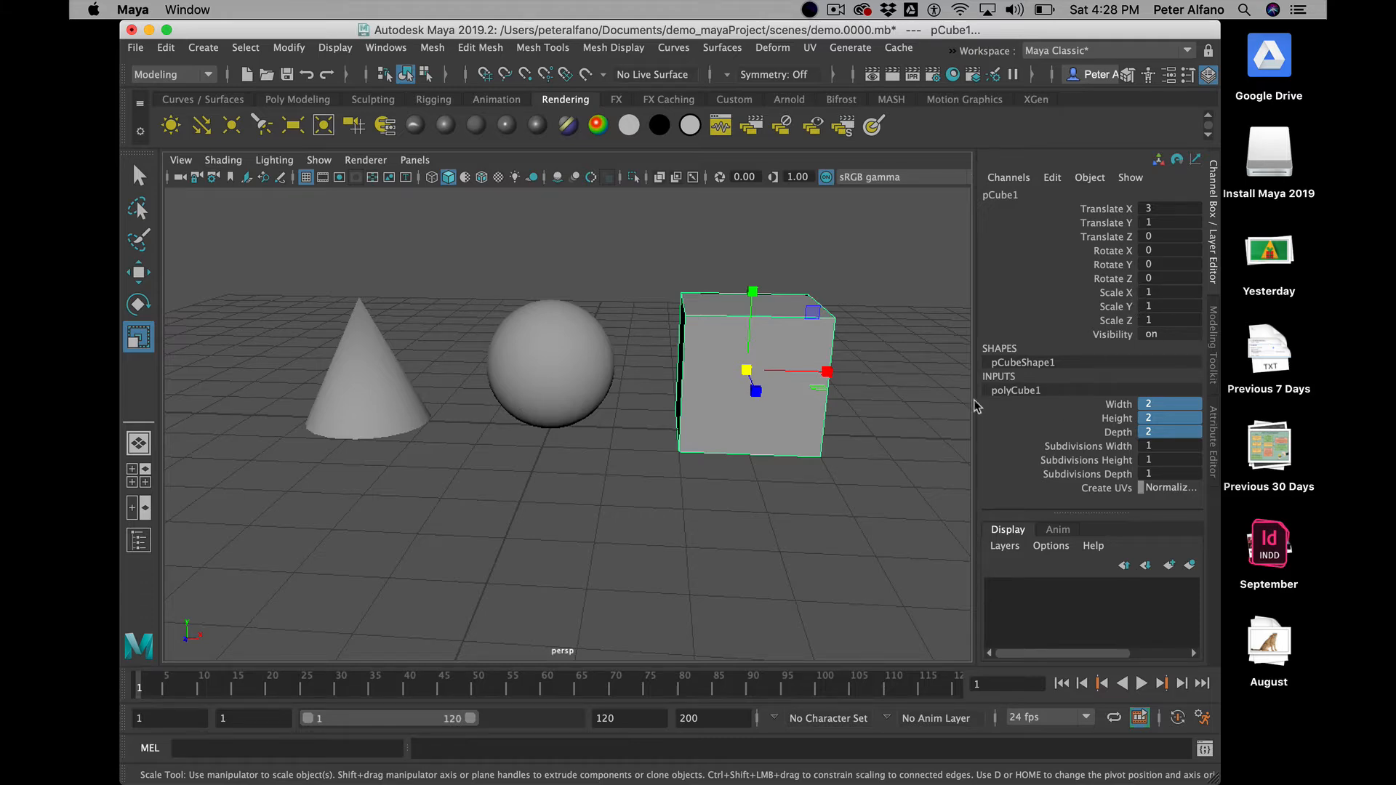
- Create a polygon plane primitive at the origin beneath the three shapes
right_click_drag(868, 459, 595, 474, "alt")
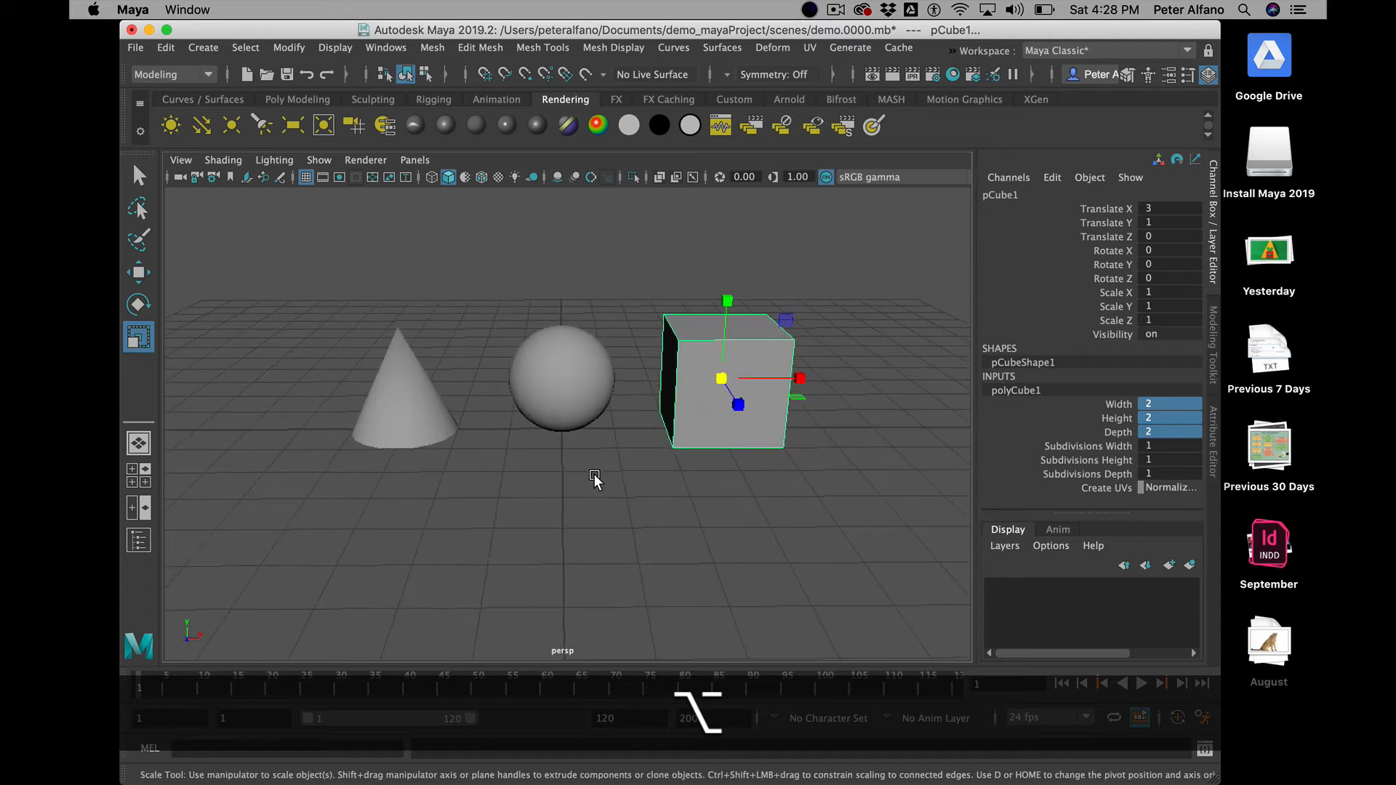
left_click_drag(594, 474, 769, 446, "alt")
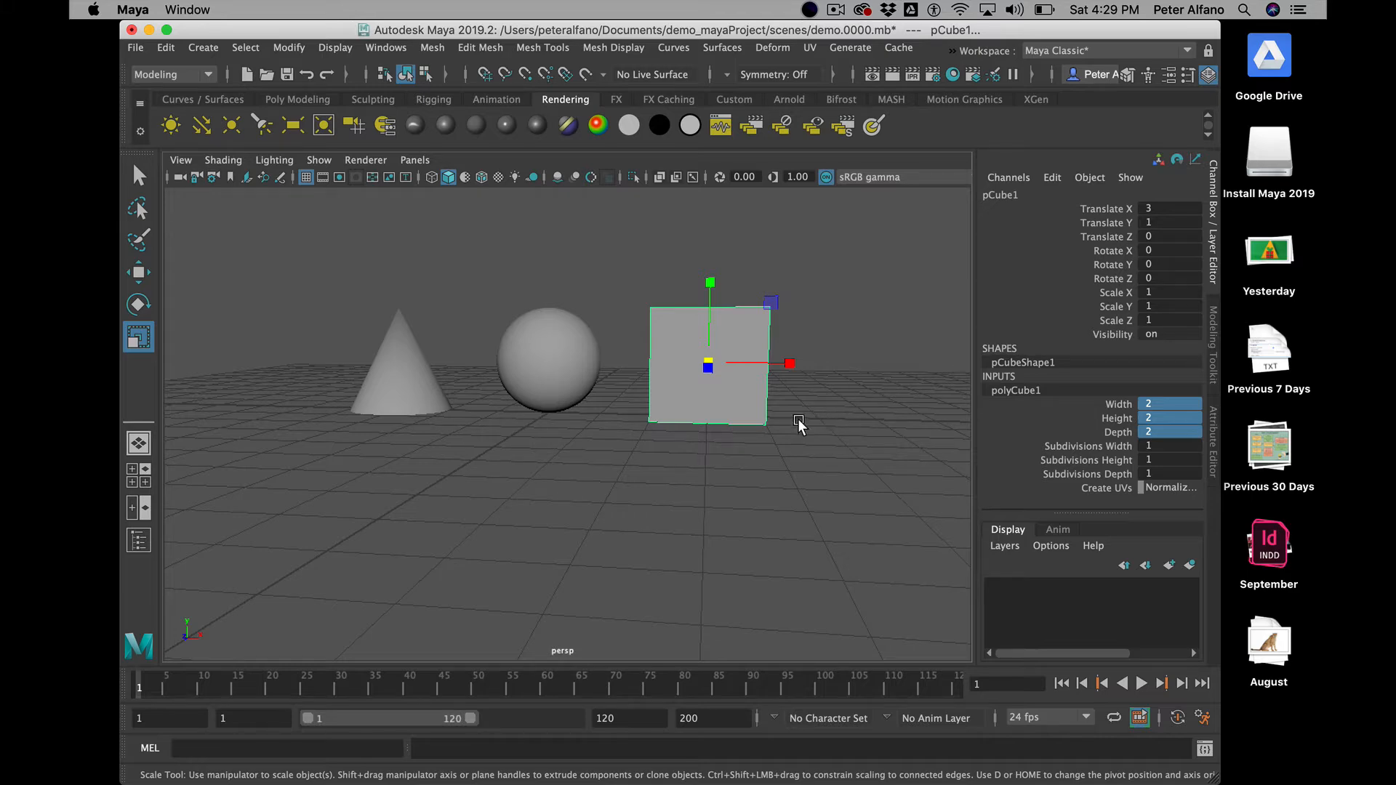
right_click_drag(652, 472, 475, 436, "alt")
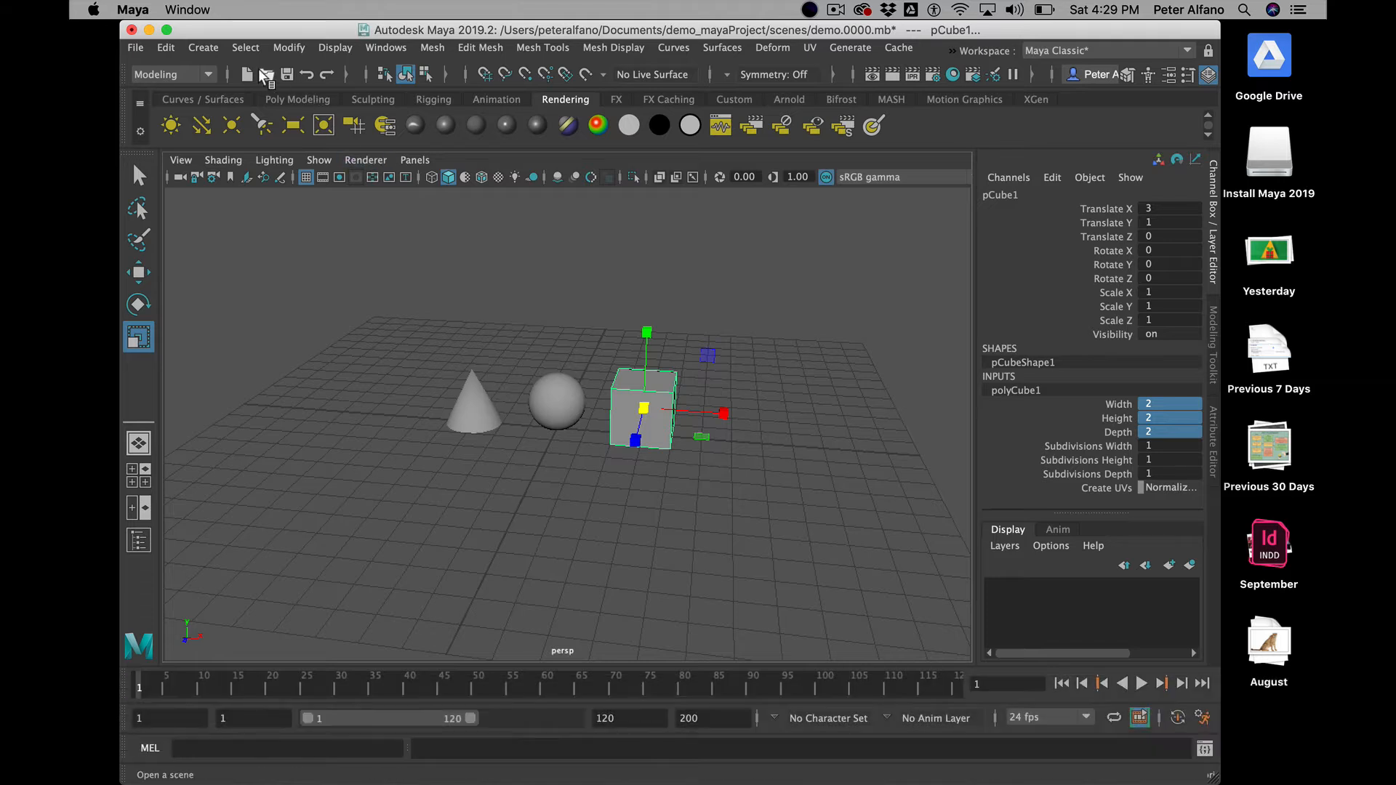
left_click(214, 48)
mouse_move(378, 109)
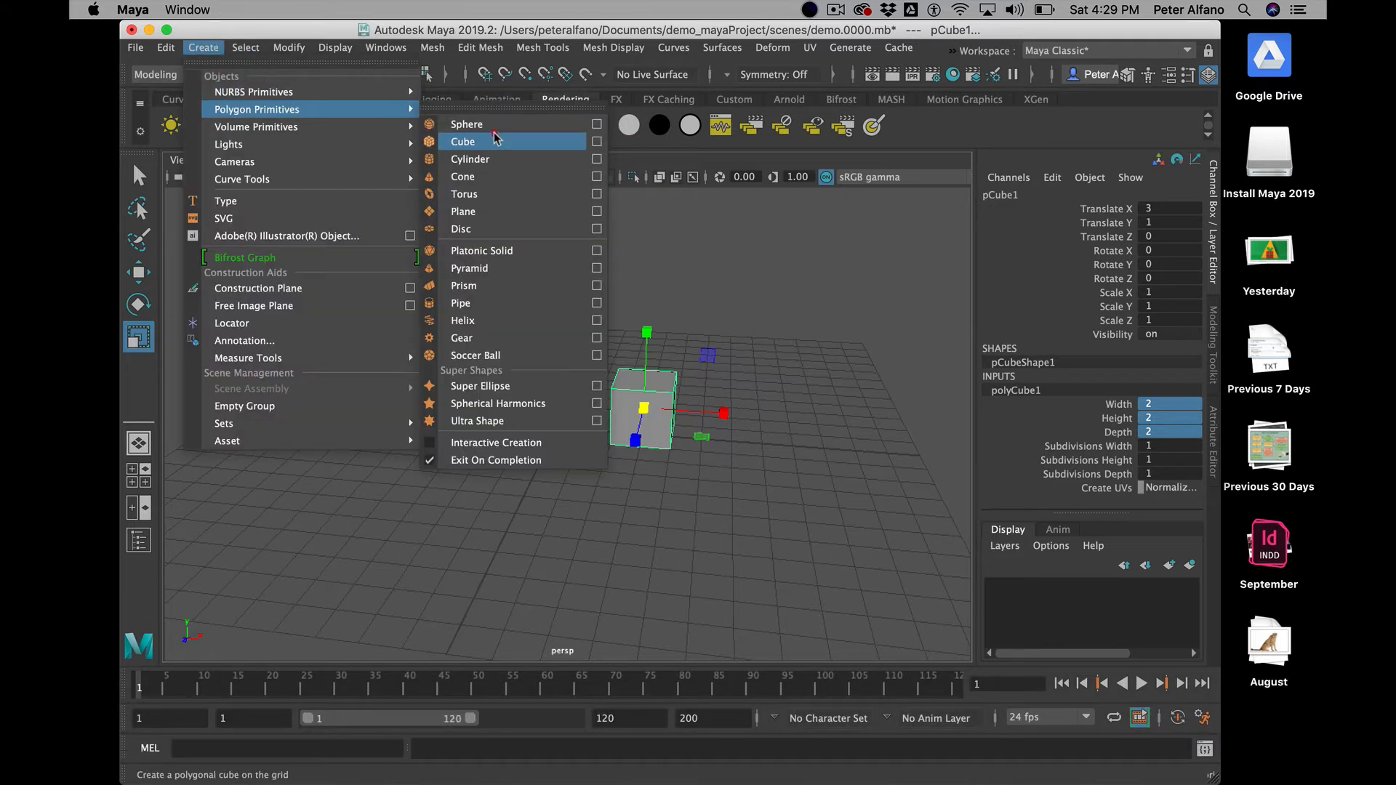
left_click(490, 213)
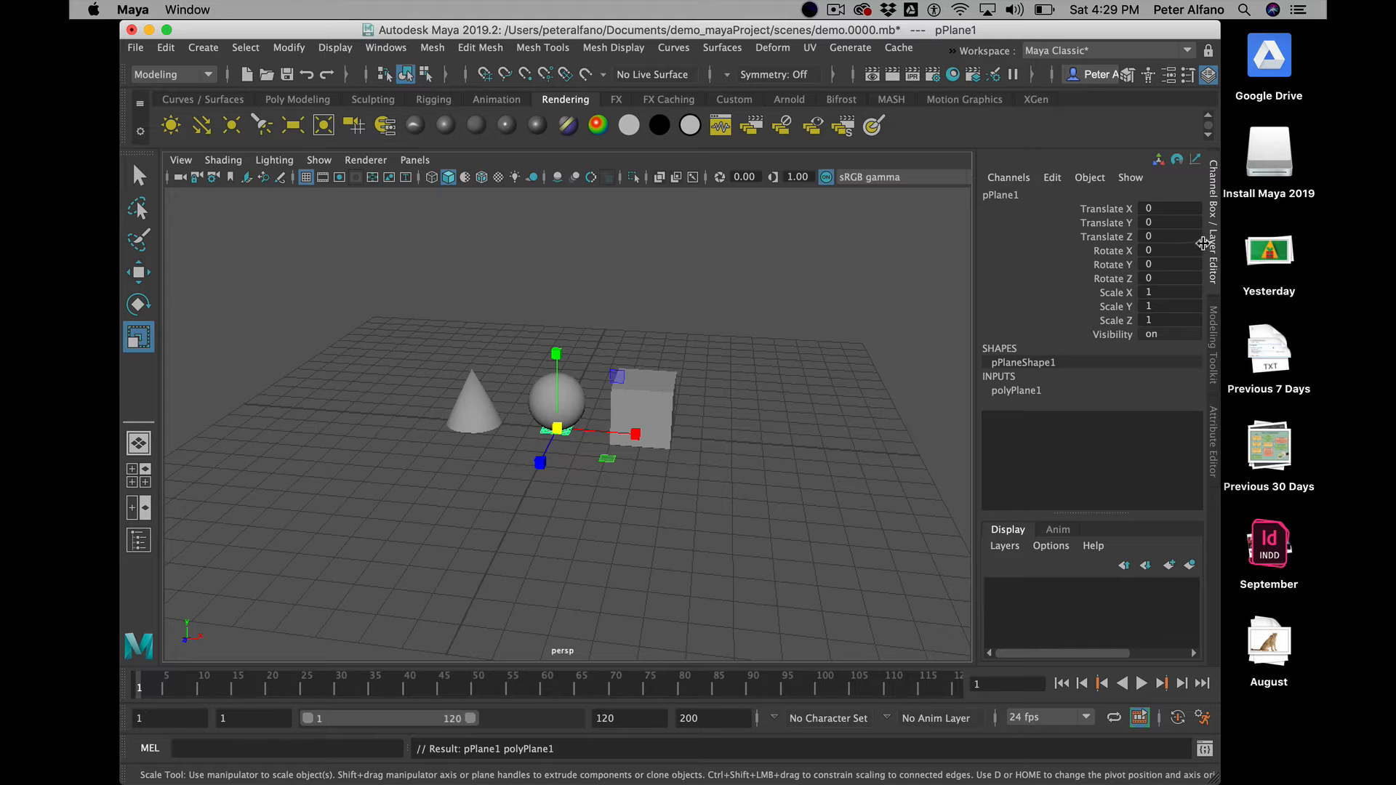
- Set the plane's Scale X, Scale Y and Scale Z to 10
left_click(1164, 292)
left_click(1148, 320, "shift")
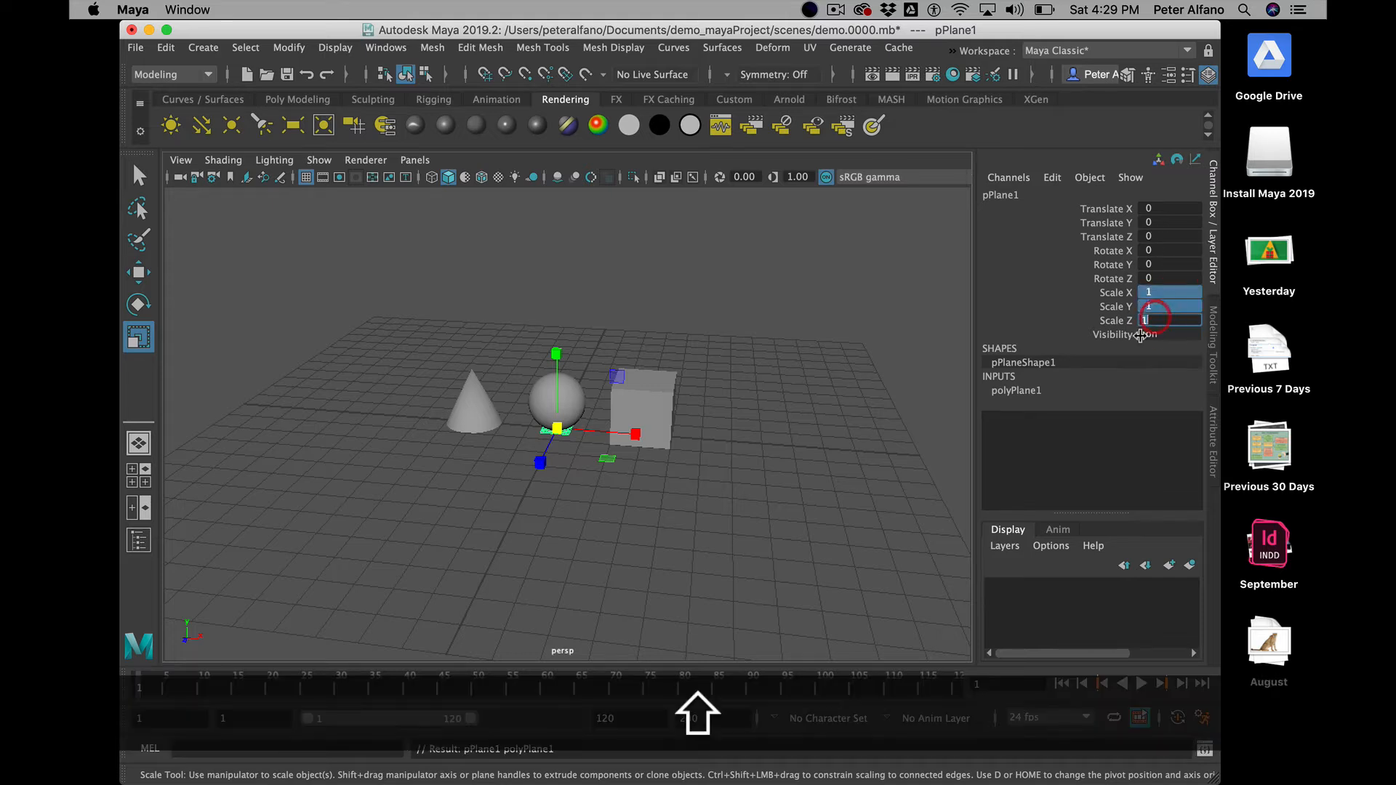
type("10")
key("Return")
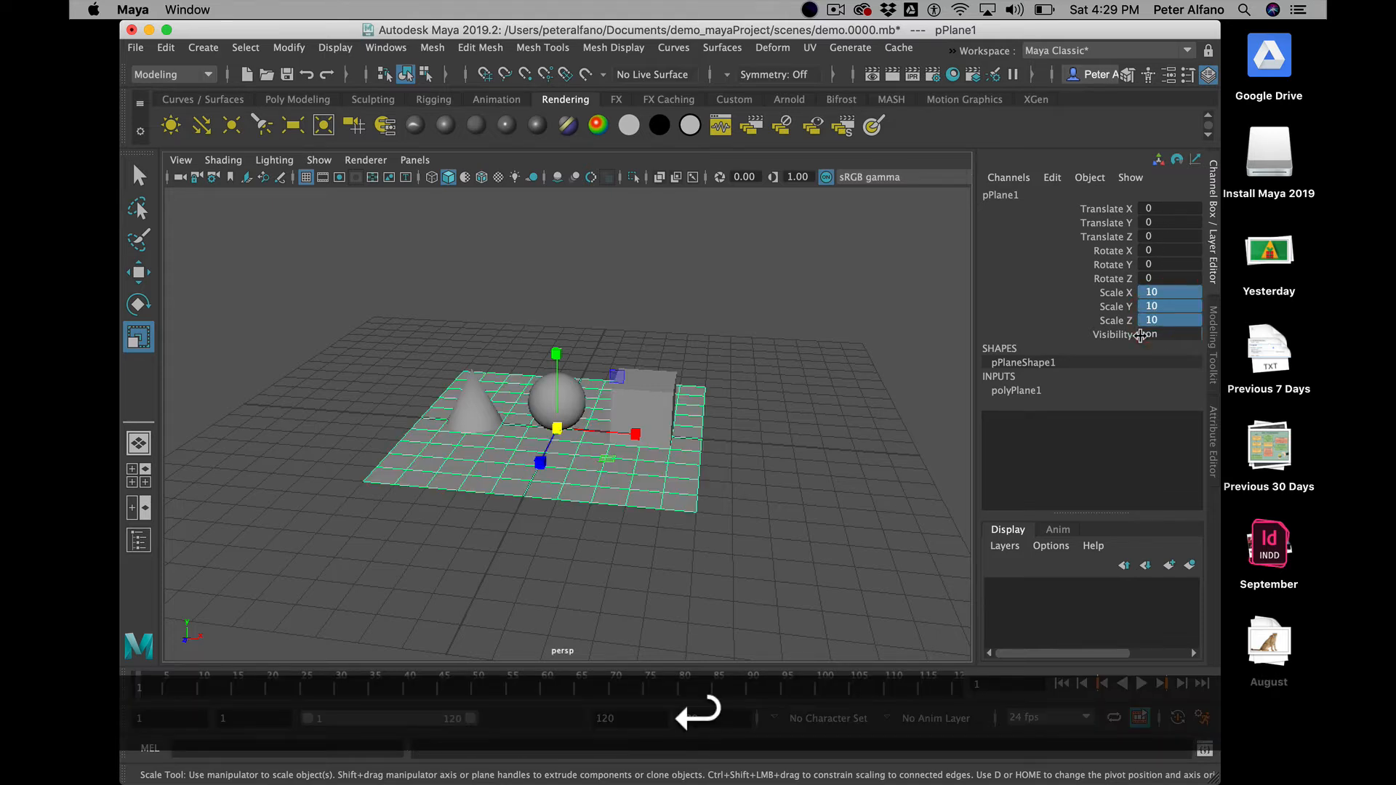
- Set the plane's Subdivisions Width and Subdivisions Height to 2 in its polyPlane1 construction inputs
left_click(1054, 389)
double_click(1161, 434)
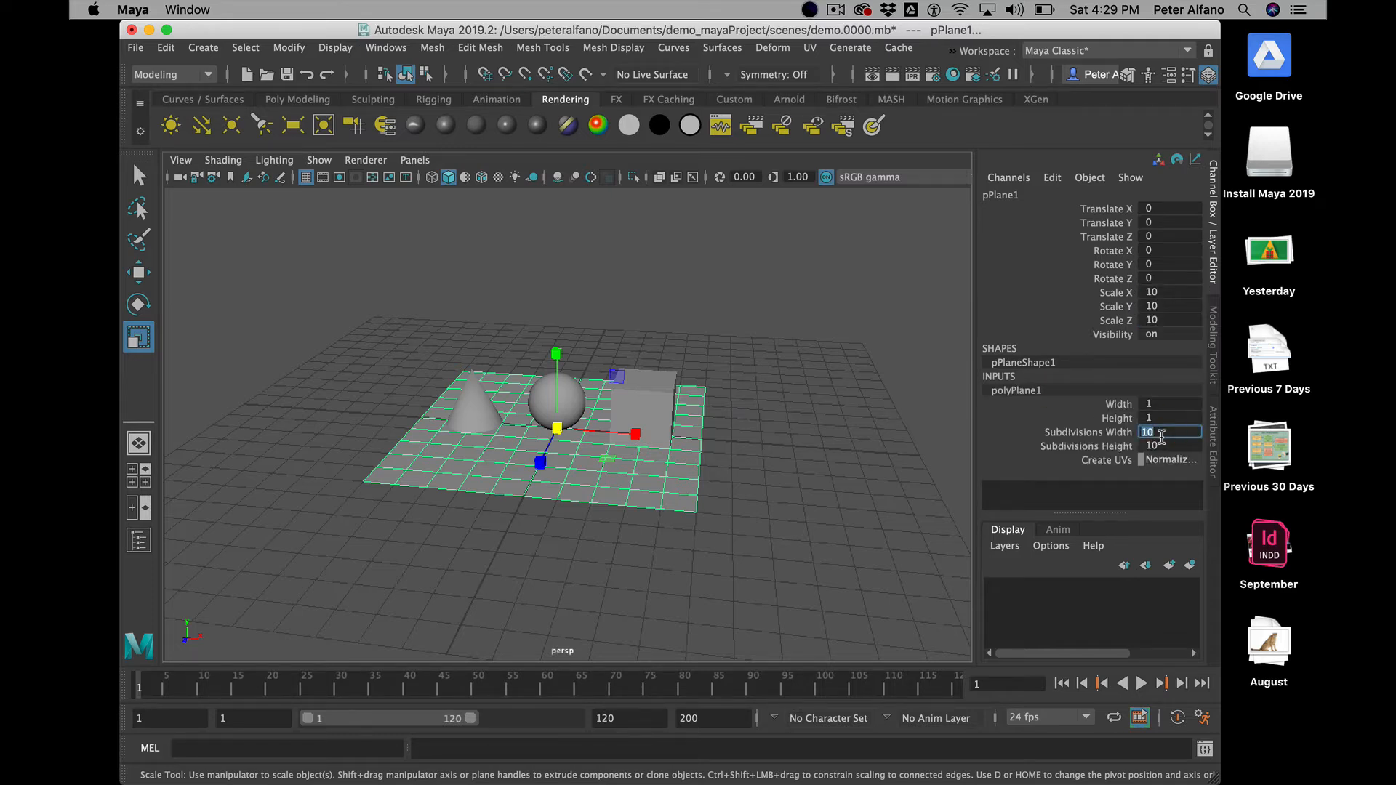
left_click(1161, 445, "shift")
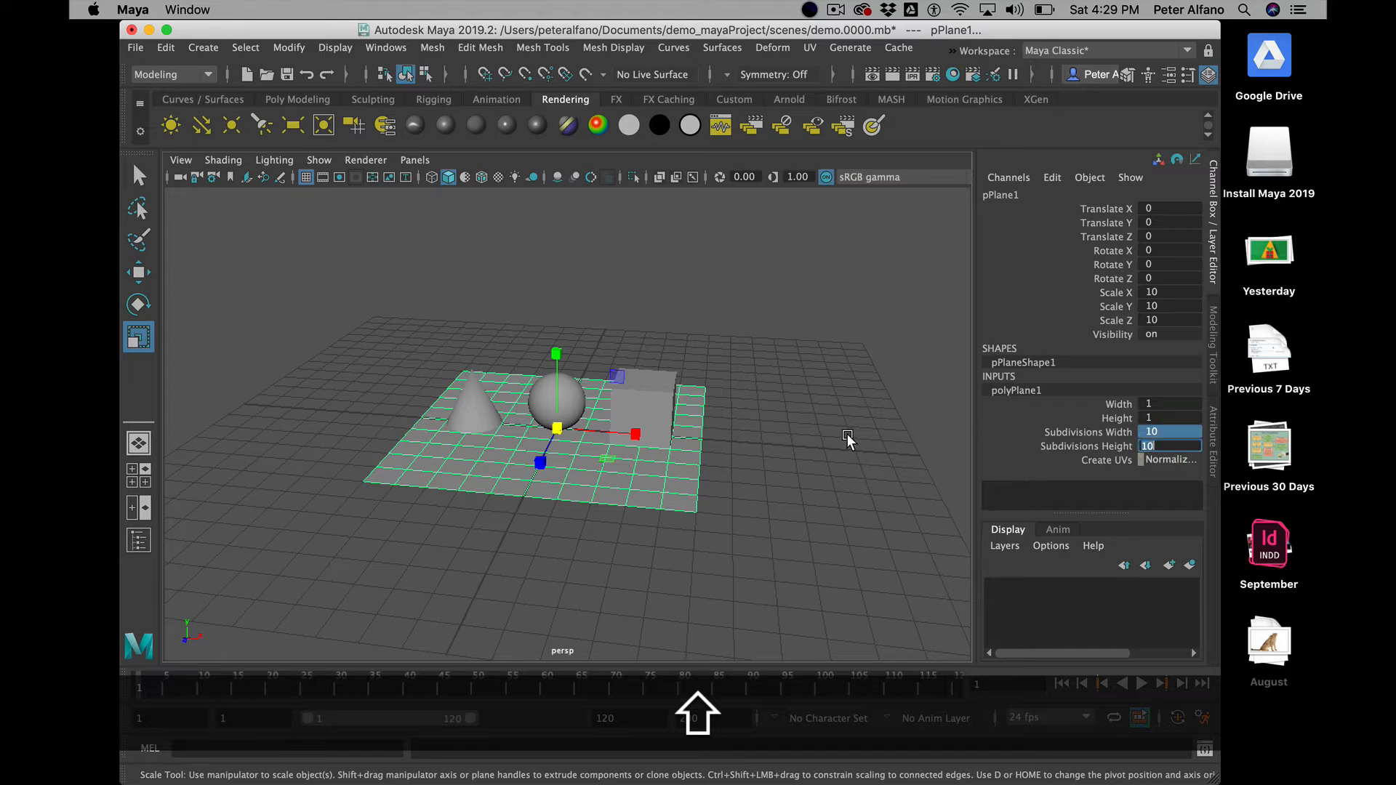
mouse_move(889, 412)
middle_mouse_down()
mouse_move(922, 414)
mouse_move(883, 416)
middle_mouse_up()
key("z")
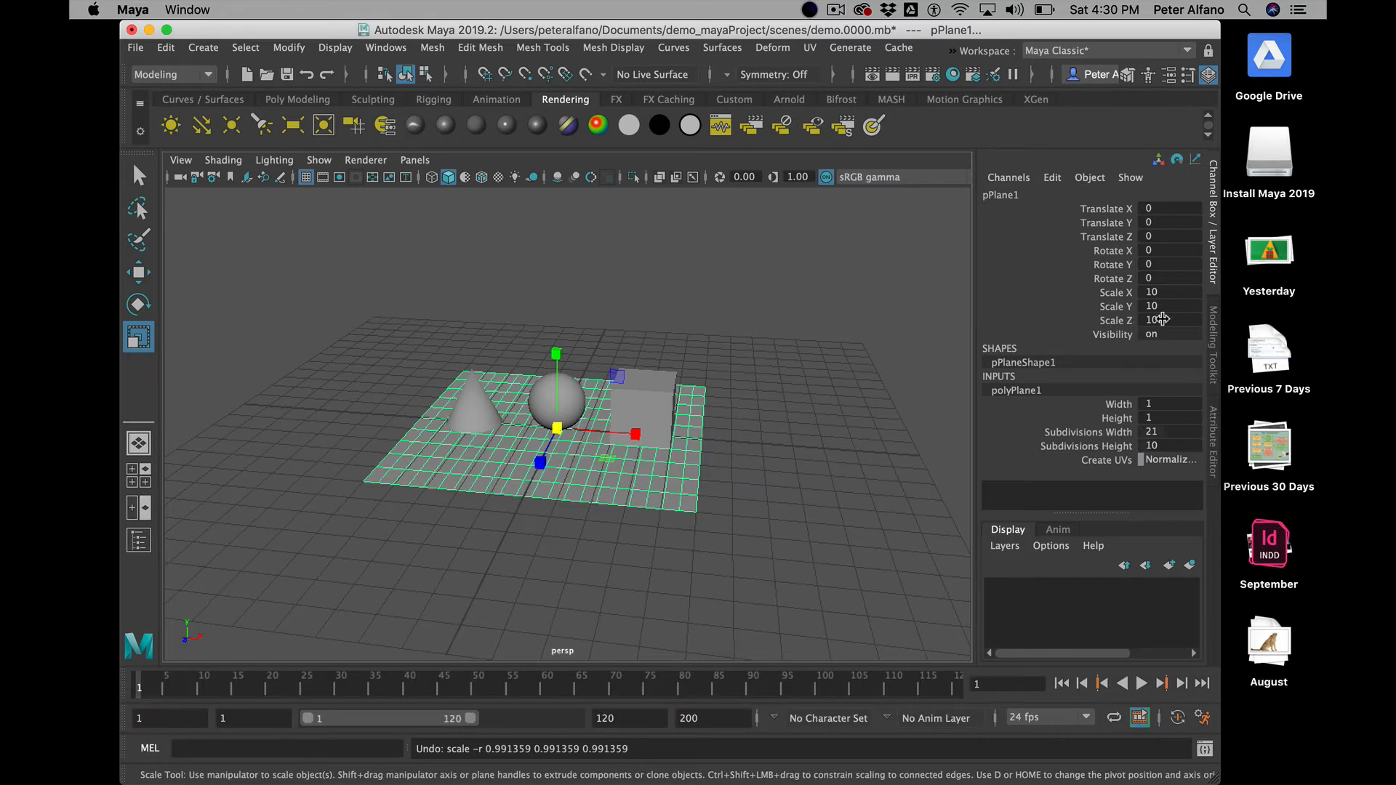
left_click(1163, 428)
left_click(1164, 446, "shift")
type("2")
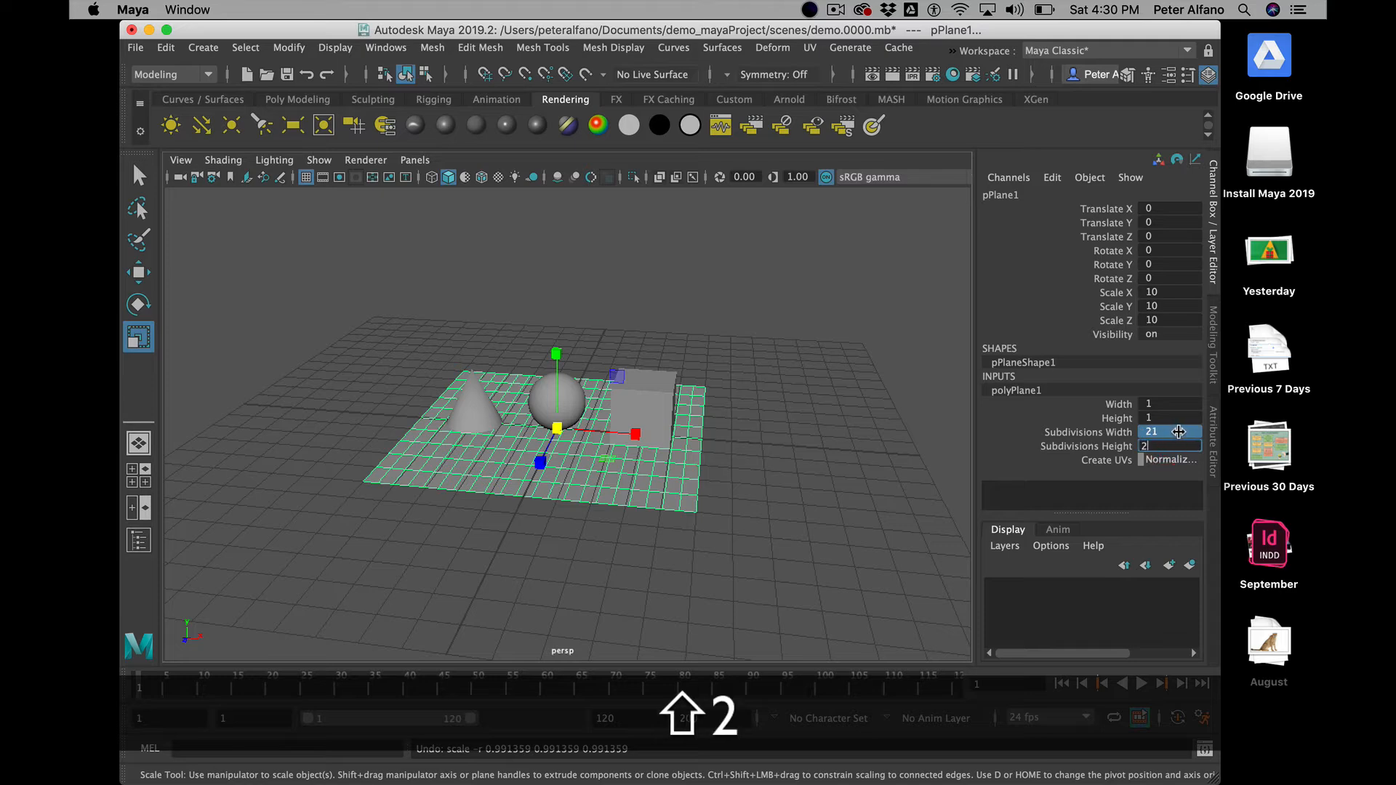
key("Return")
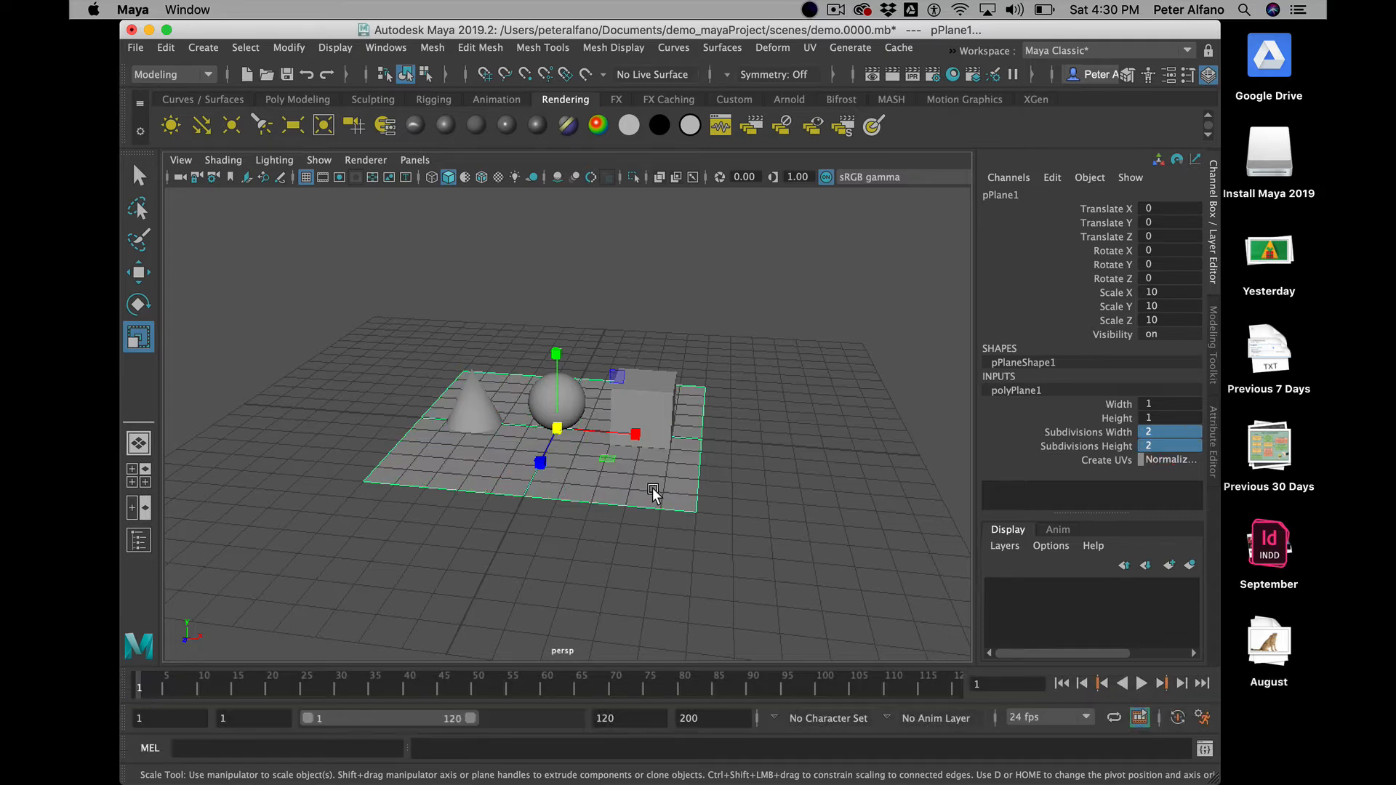
- Switch to the Select tool and save the scene as a new incremented version
left_click_drag(664, 486, 505, 413, "alt")
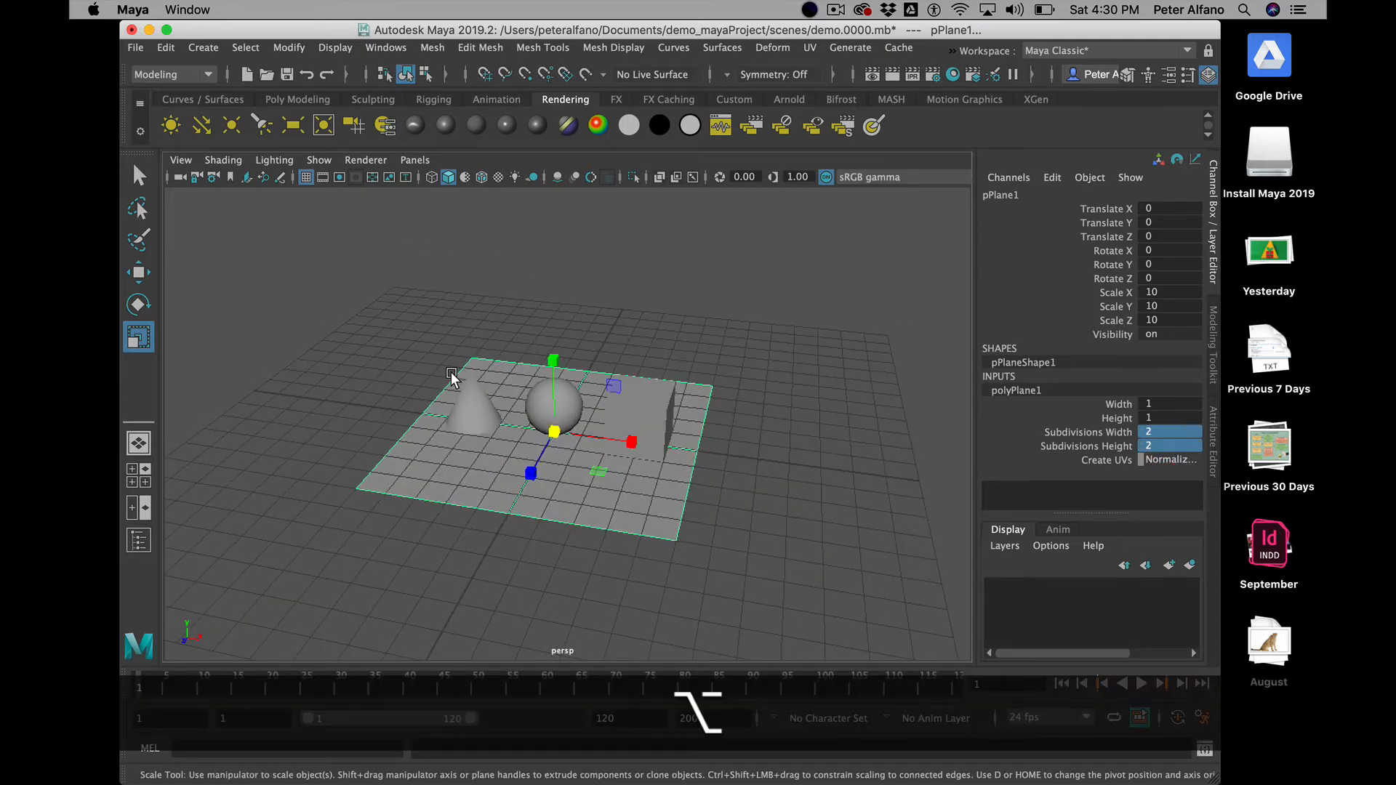
left_click_drag(451, 376, 547, 396, "alt")
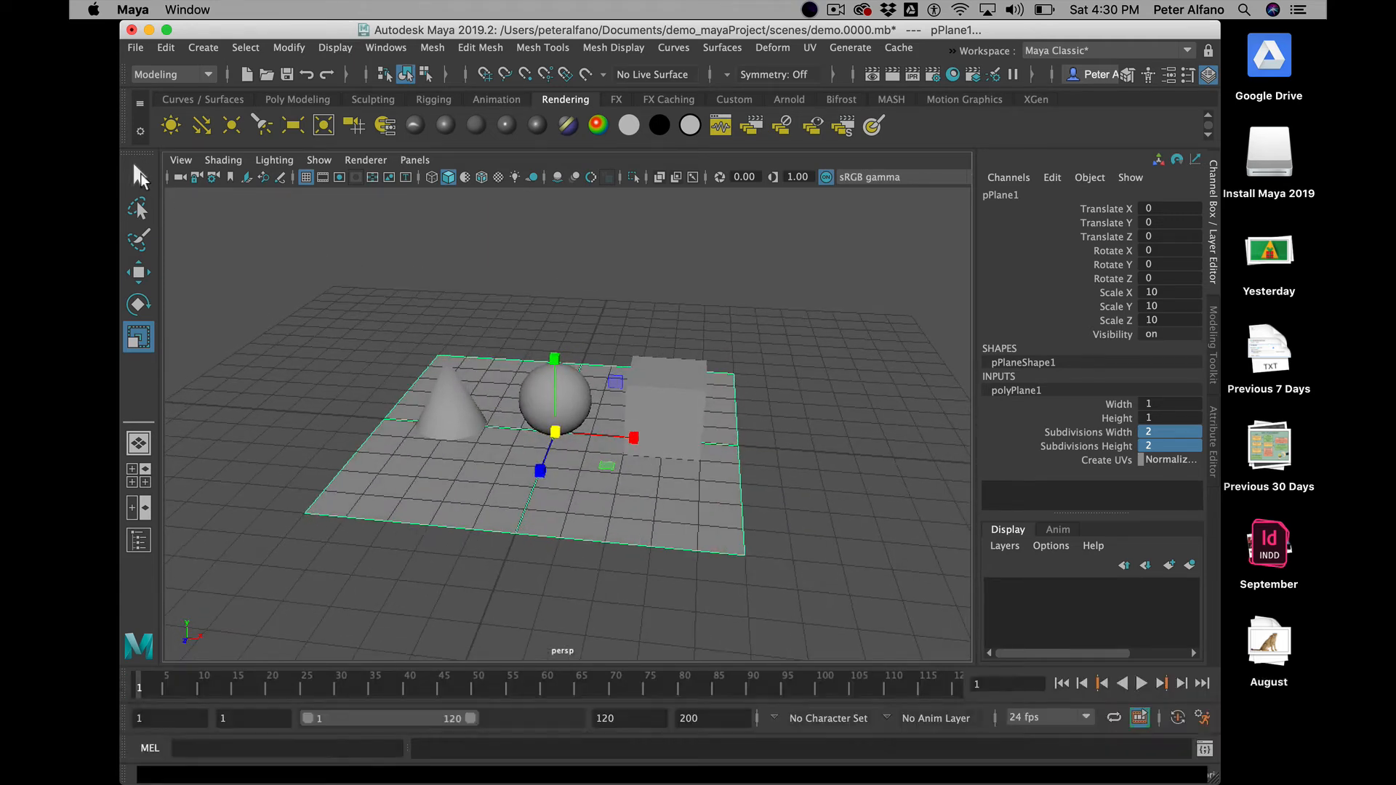
key("q")
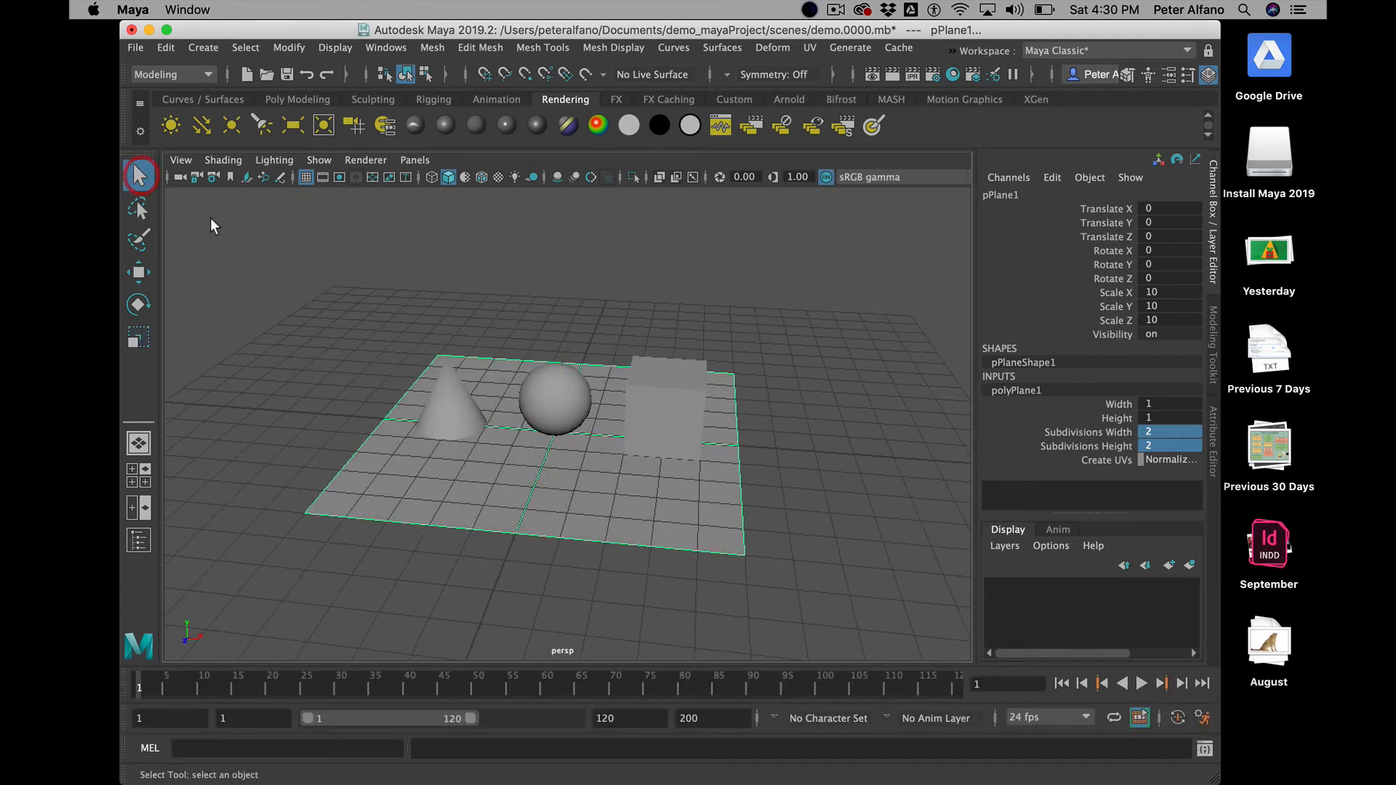
left_click(141, 45)
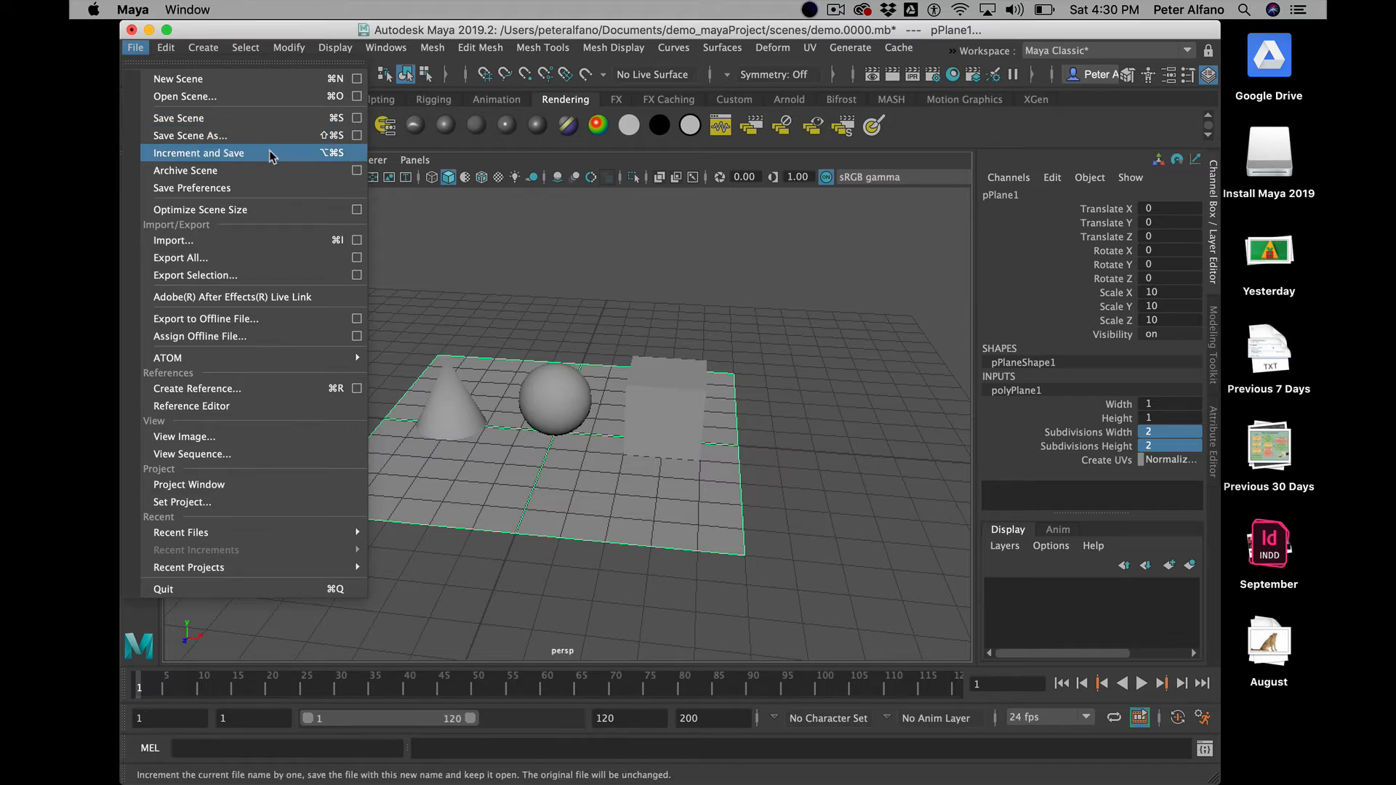
left_click(209, 154)
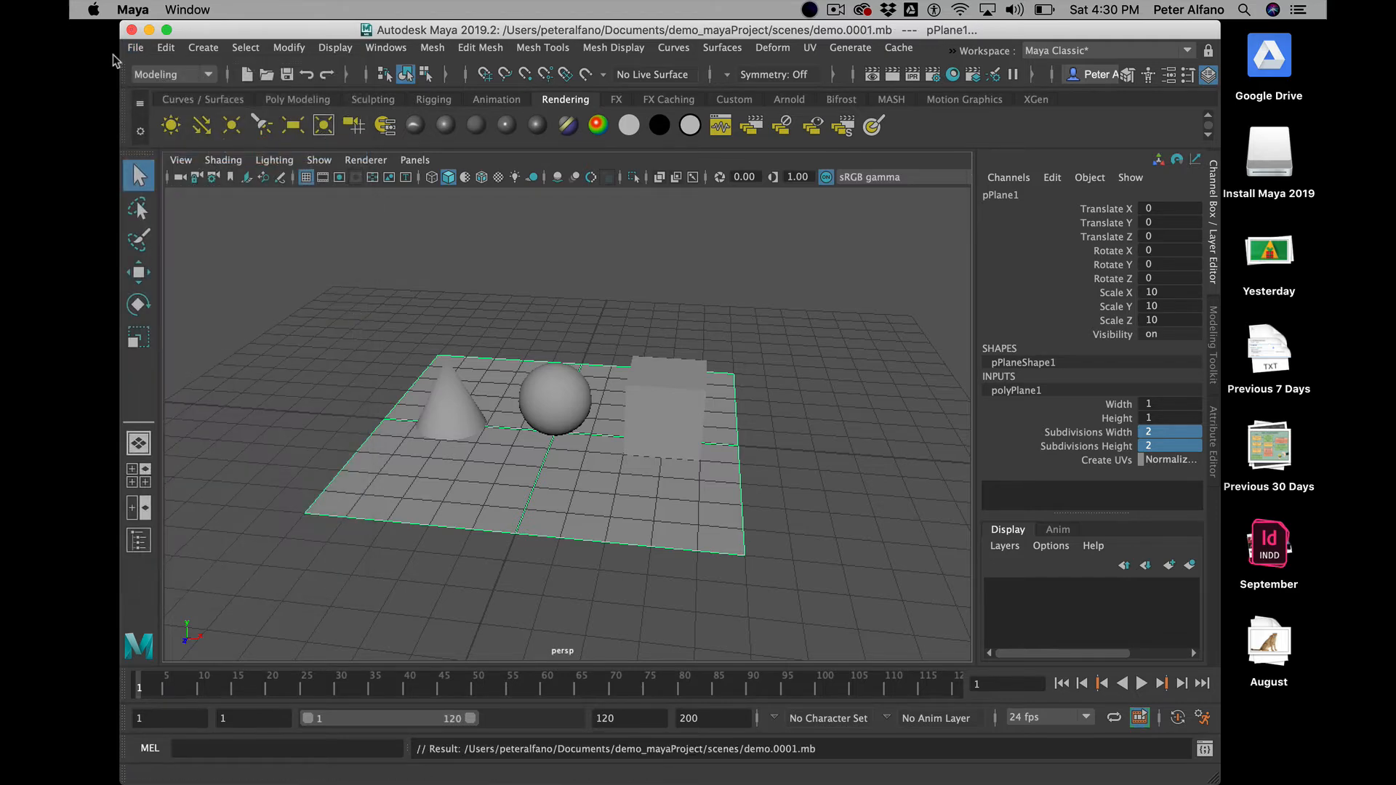
left_click(141, 49)
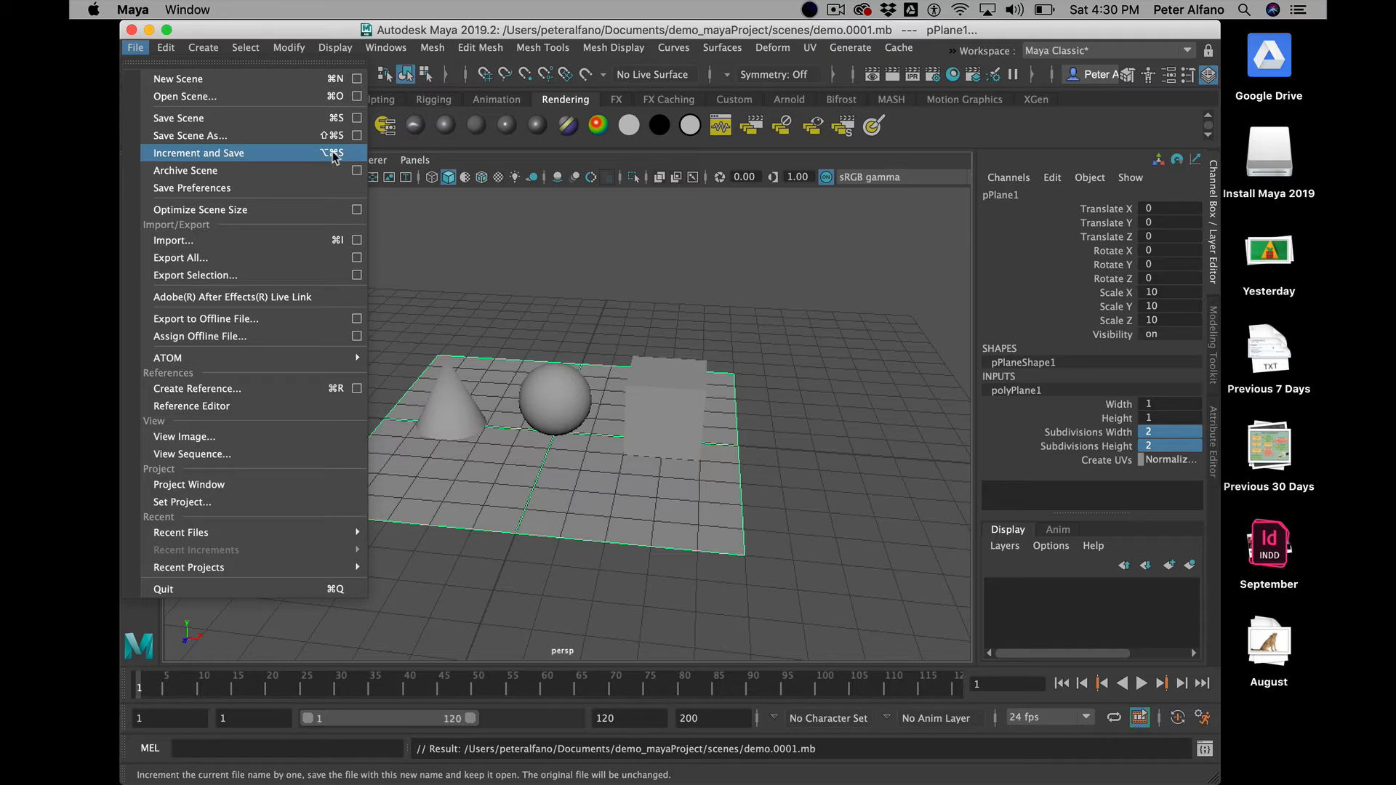
left_click(531, 216)
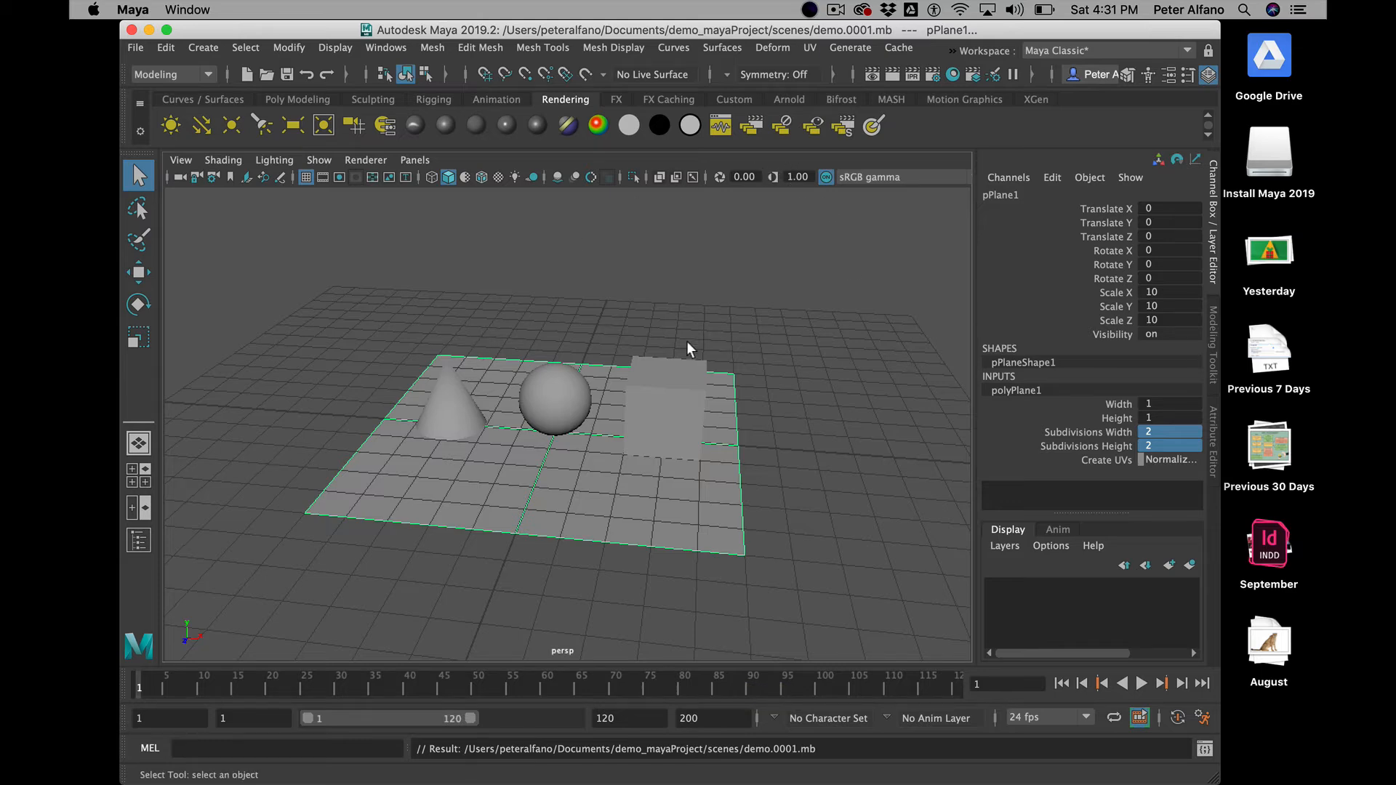
- Deselect the ground plane and enlarge the Maya window to fit the screen
left_click(830, 393)
right_click_drag(509, 386, 534, 386, "alt")
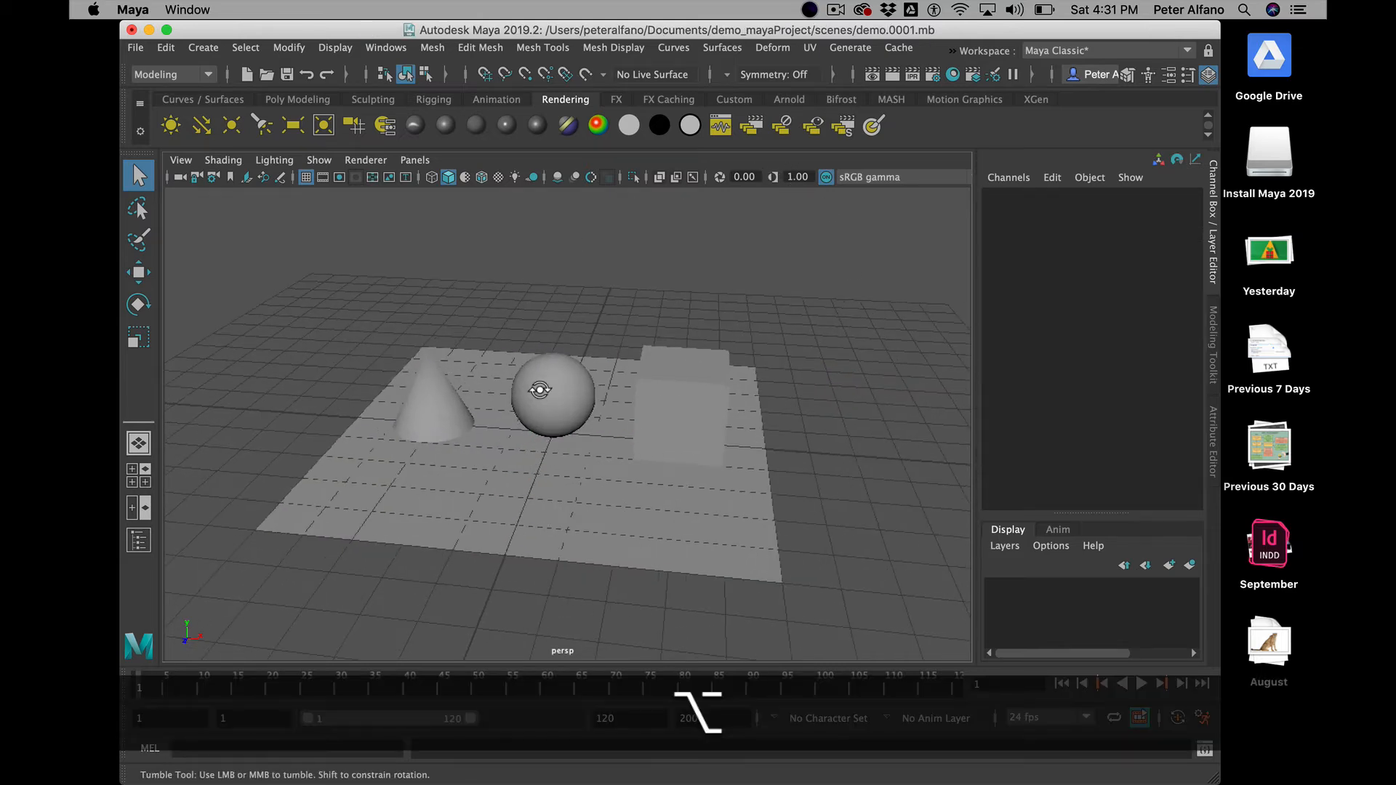
mouse_move(536, 389)
left_mouse_down("alt")
mouse_move(571, 361)
mouse_move(542, 382)
mouse_move(554, 407)
left_mouse_up("alt")
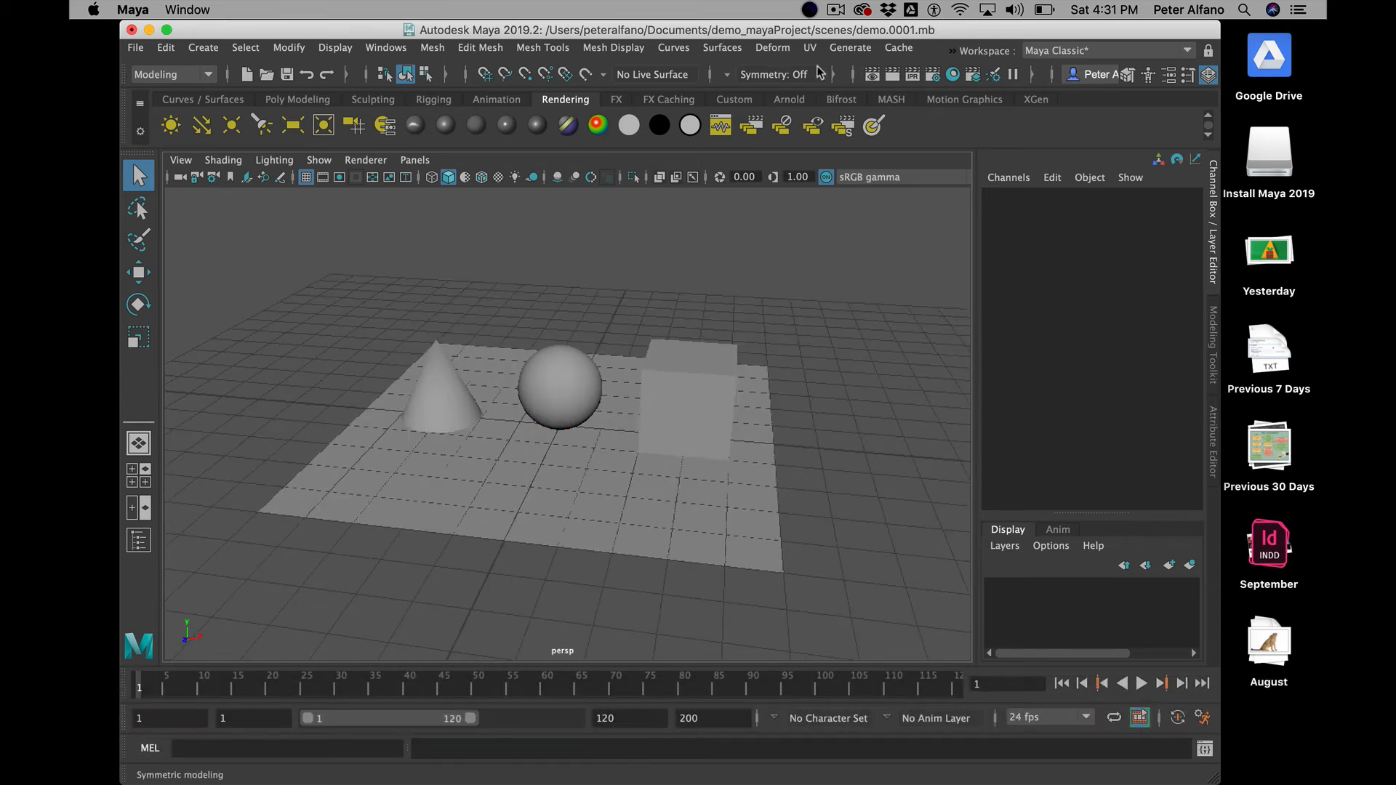
left_click(166, 30, "alt")
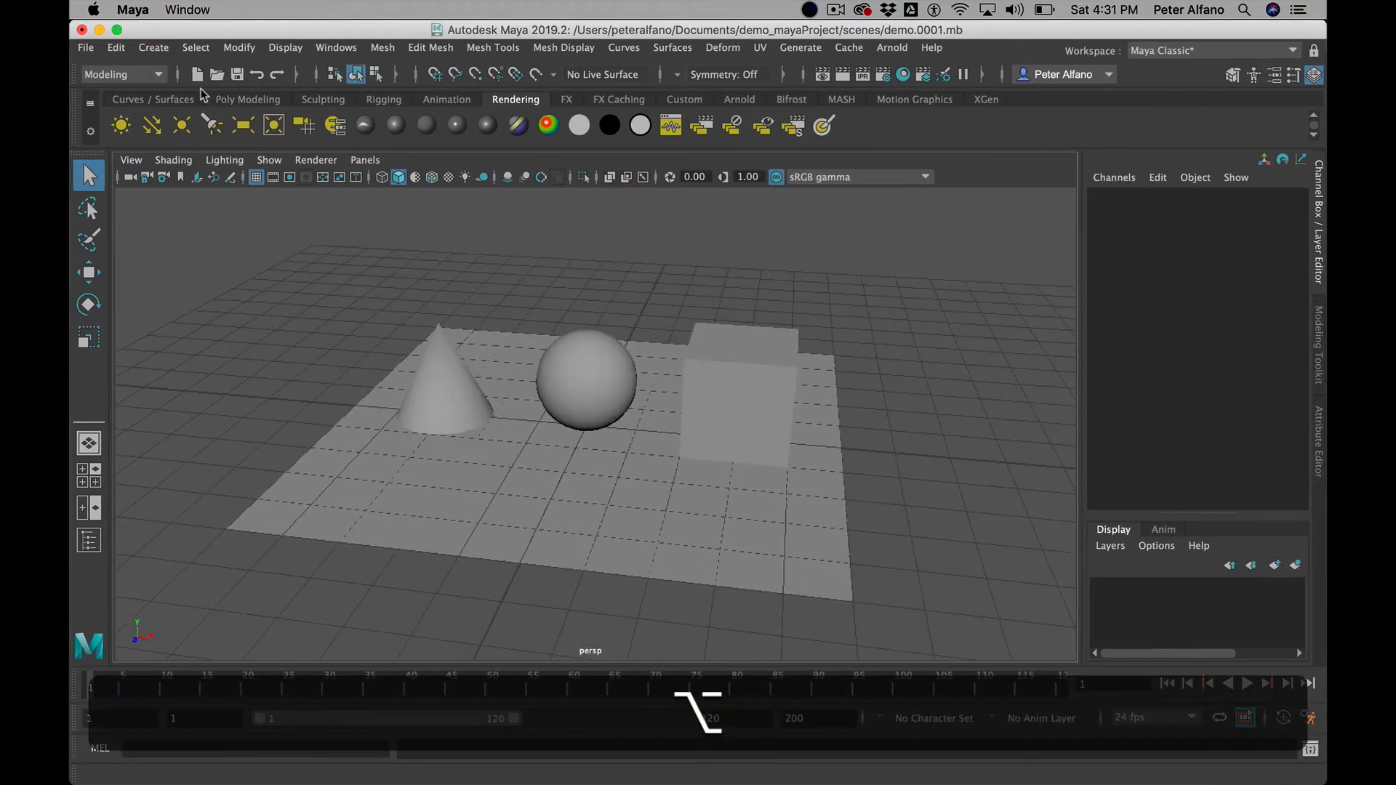
- Cycle through the Modeling, Rigging, Animation, FX and Rendering menu sets to compare the commands each one offers
left_click(138, 73)
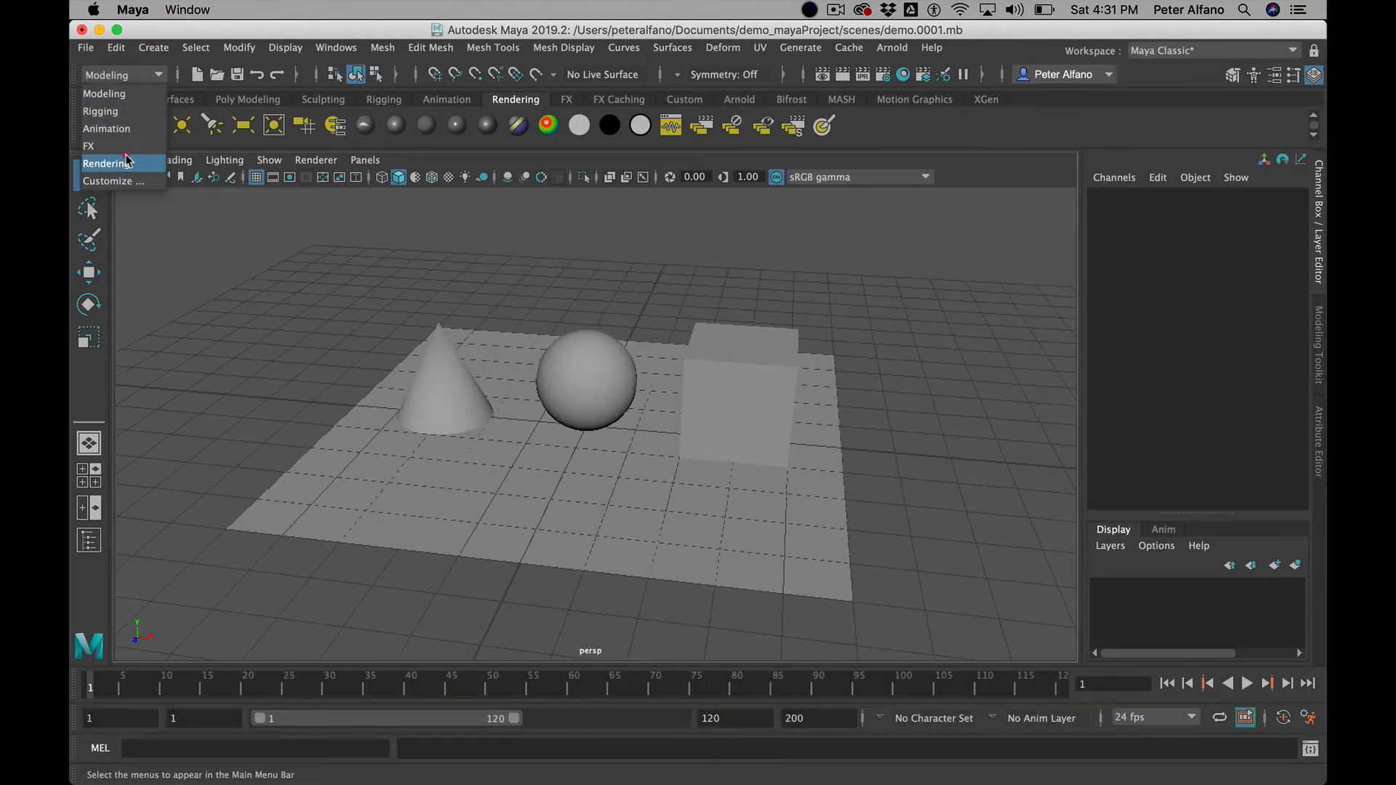
left_click(119, 97)
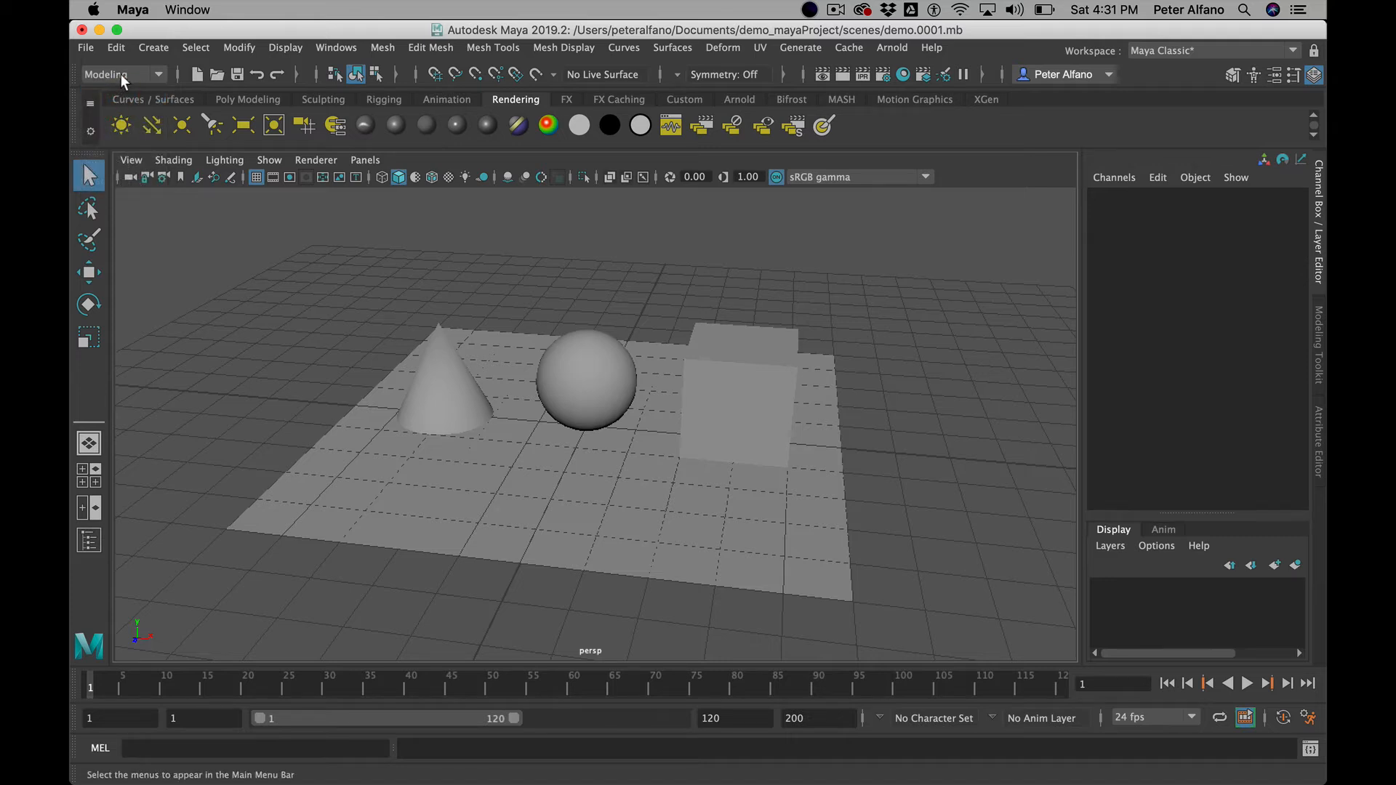
left_click(120, 74)
left_click(116, 109)
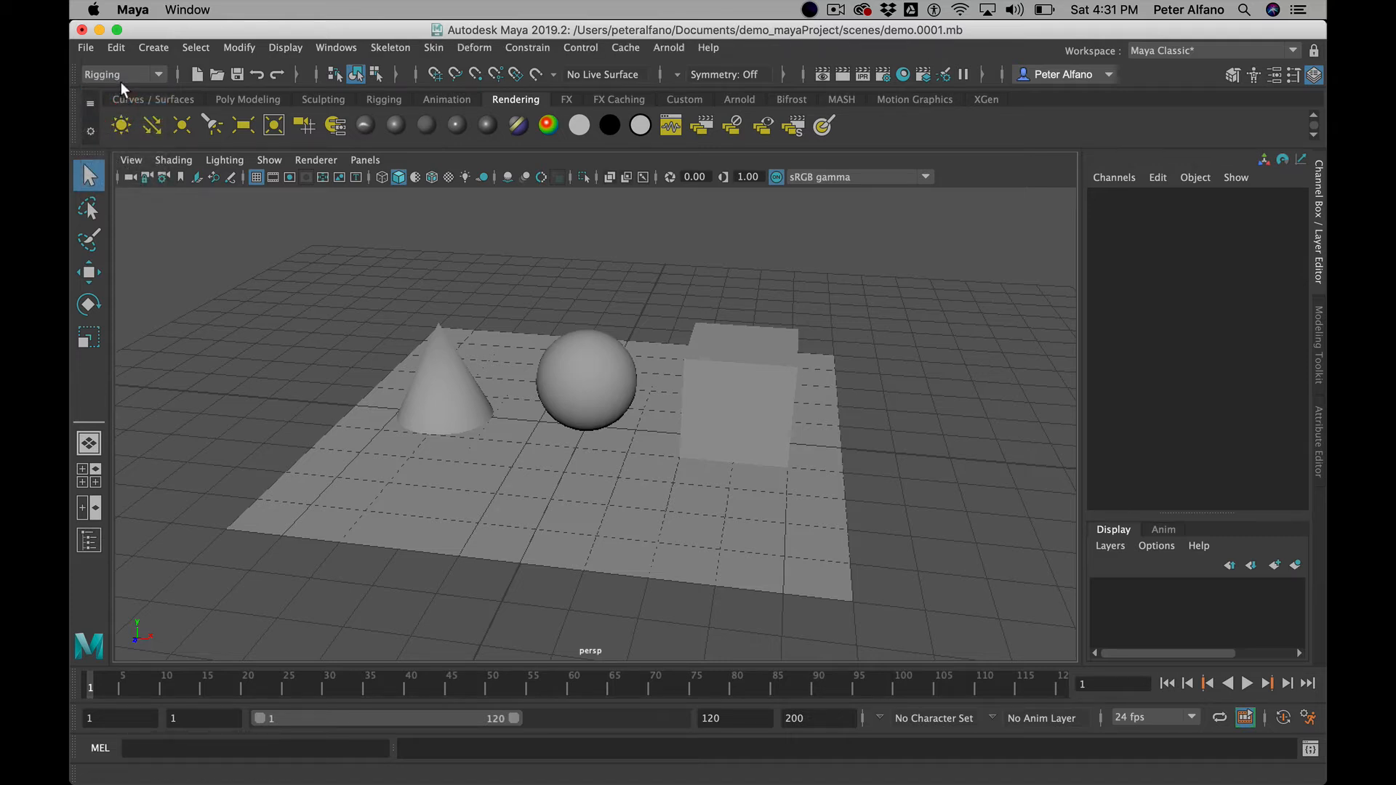
left_click(121, 75)
left_click(118, 121)
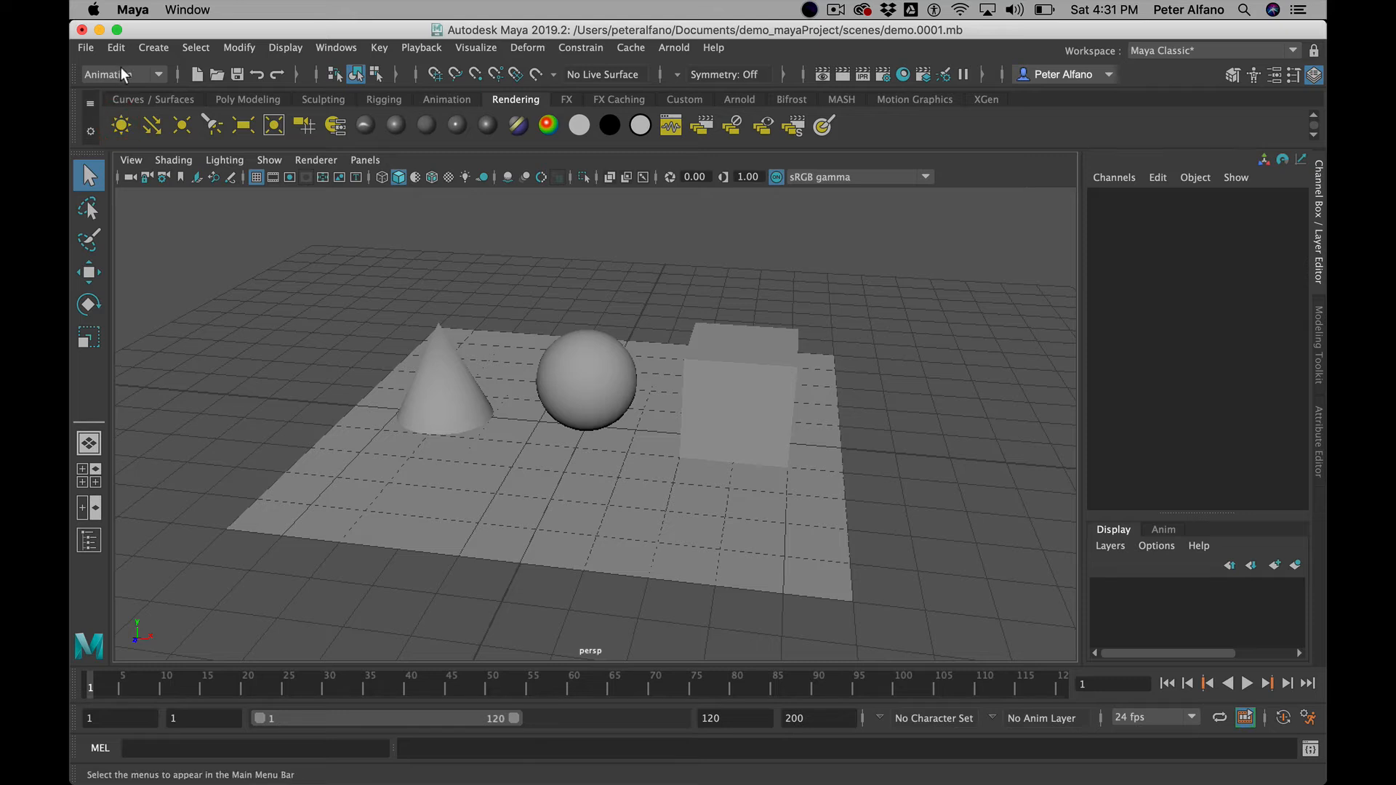
left_click(121, 73)
left_click(103, 145)
left_click(119, 72)
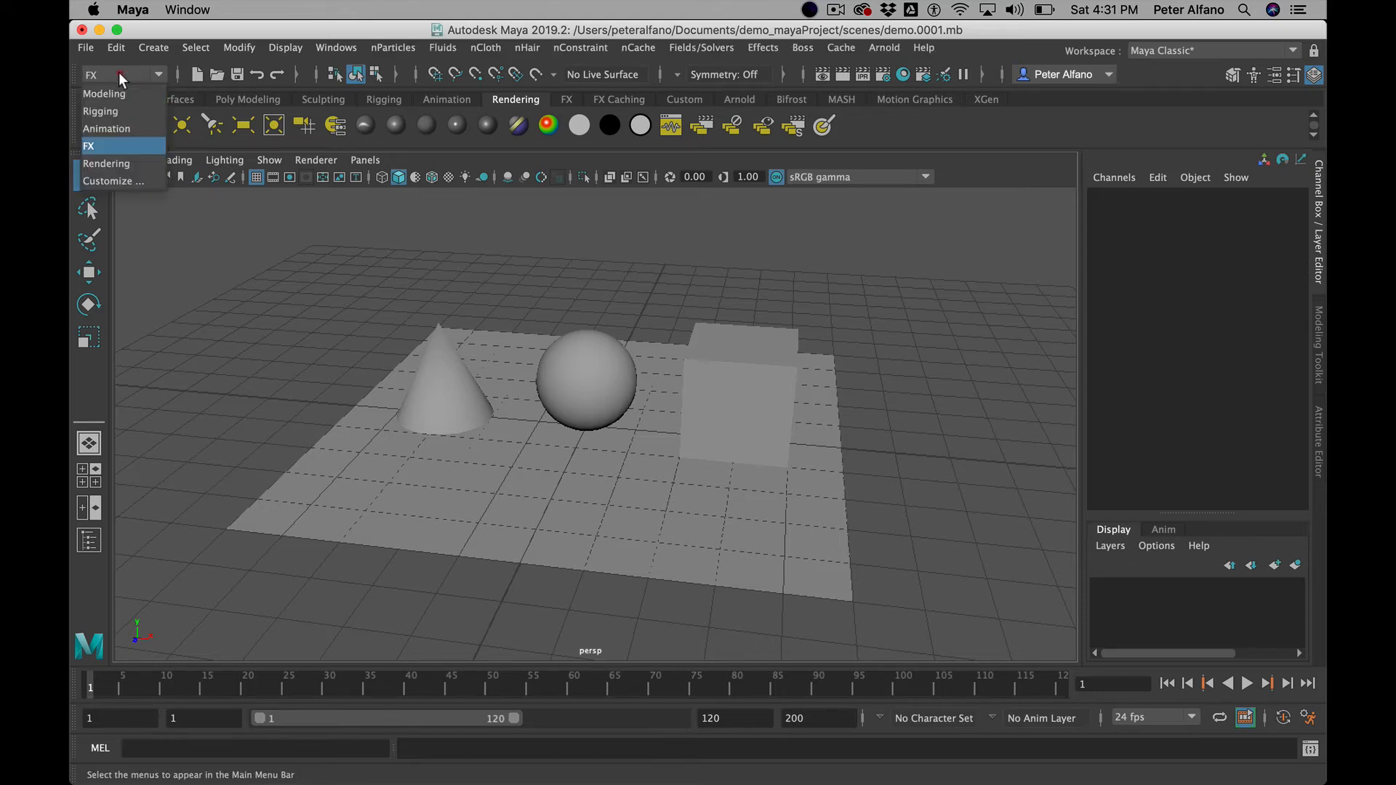
left_click(105, 163)
left_click(120, 75)
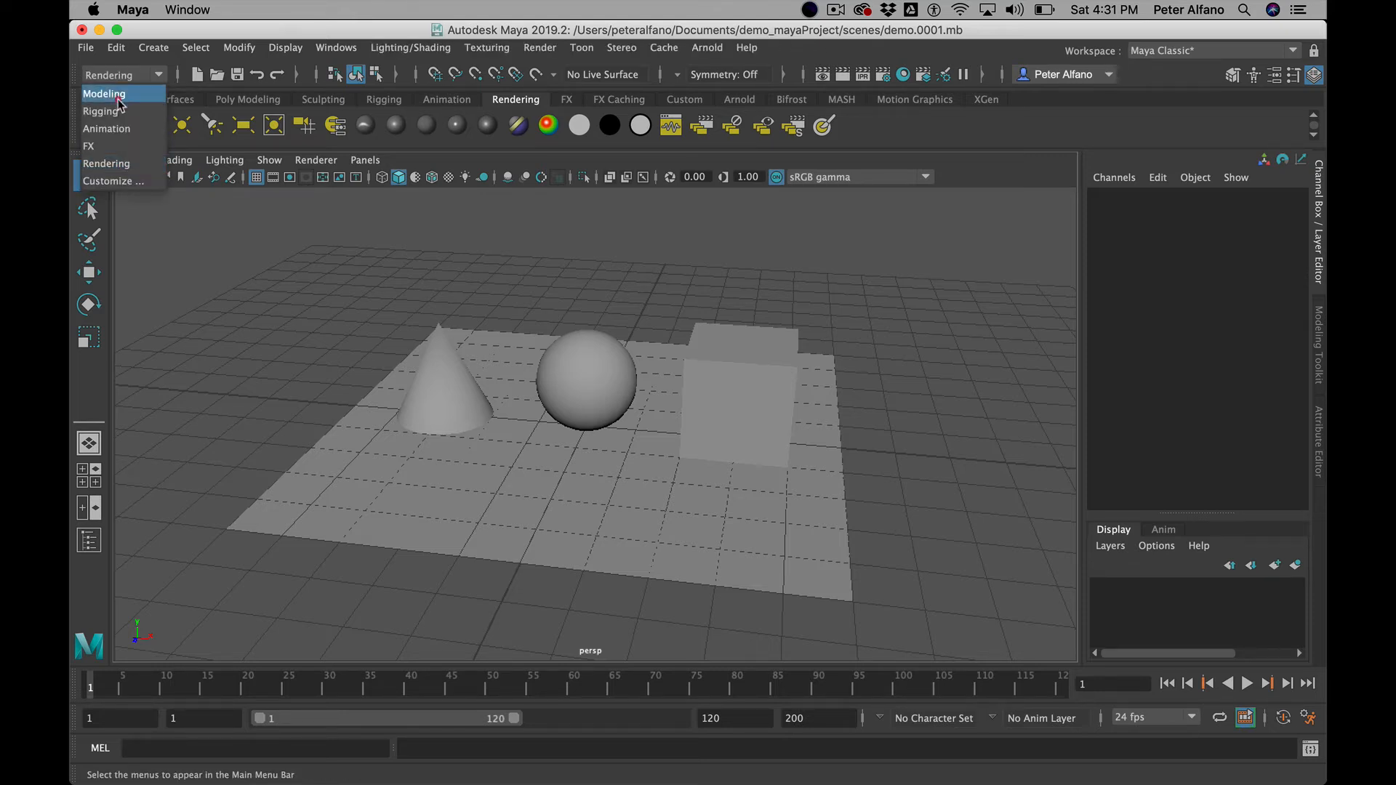
left_click(117, 94)
left_click(123, 73)
left_click(119, 109)
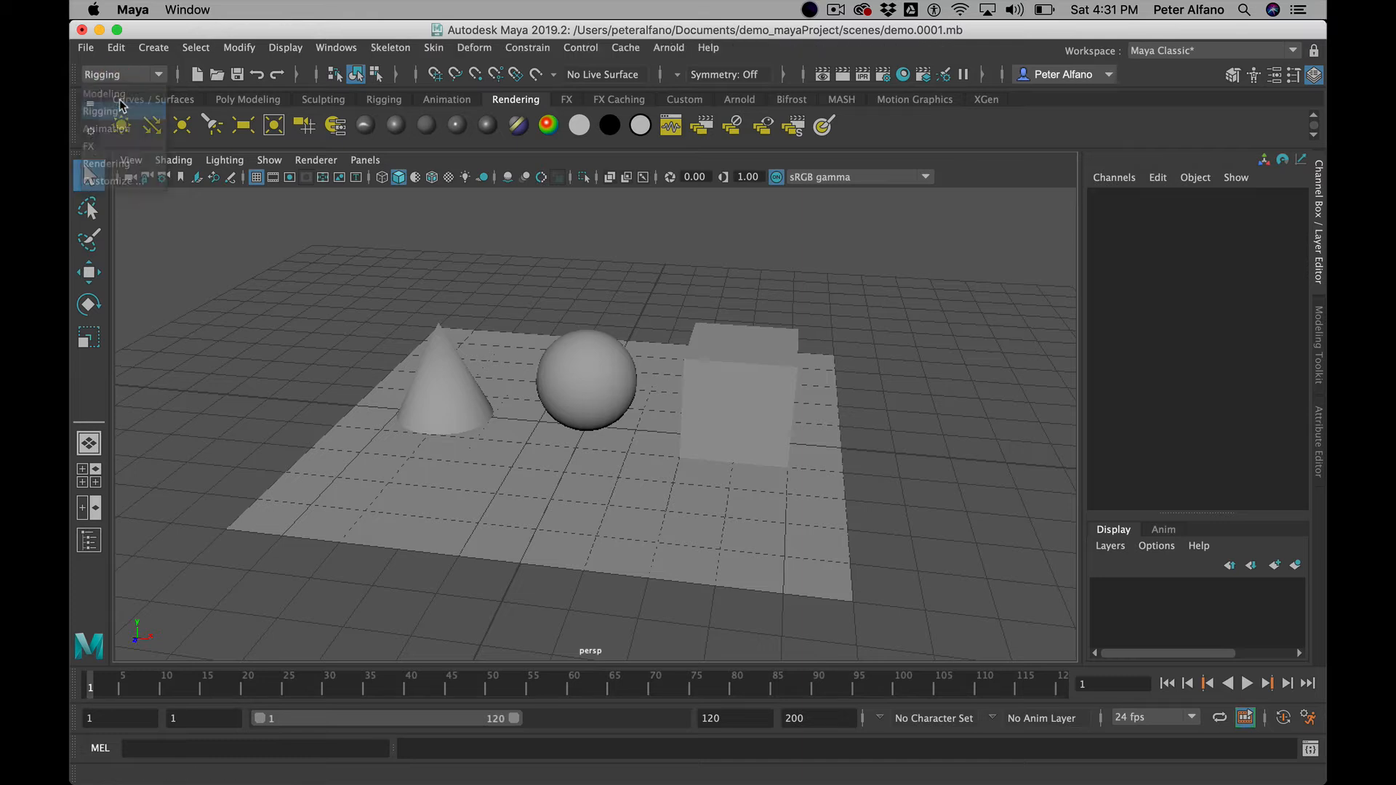
left_click(122, 72)
left_click(109, 128)
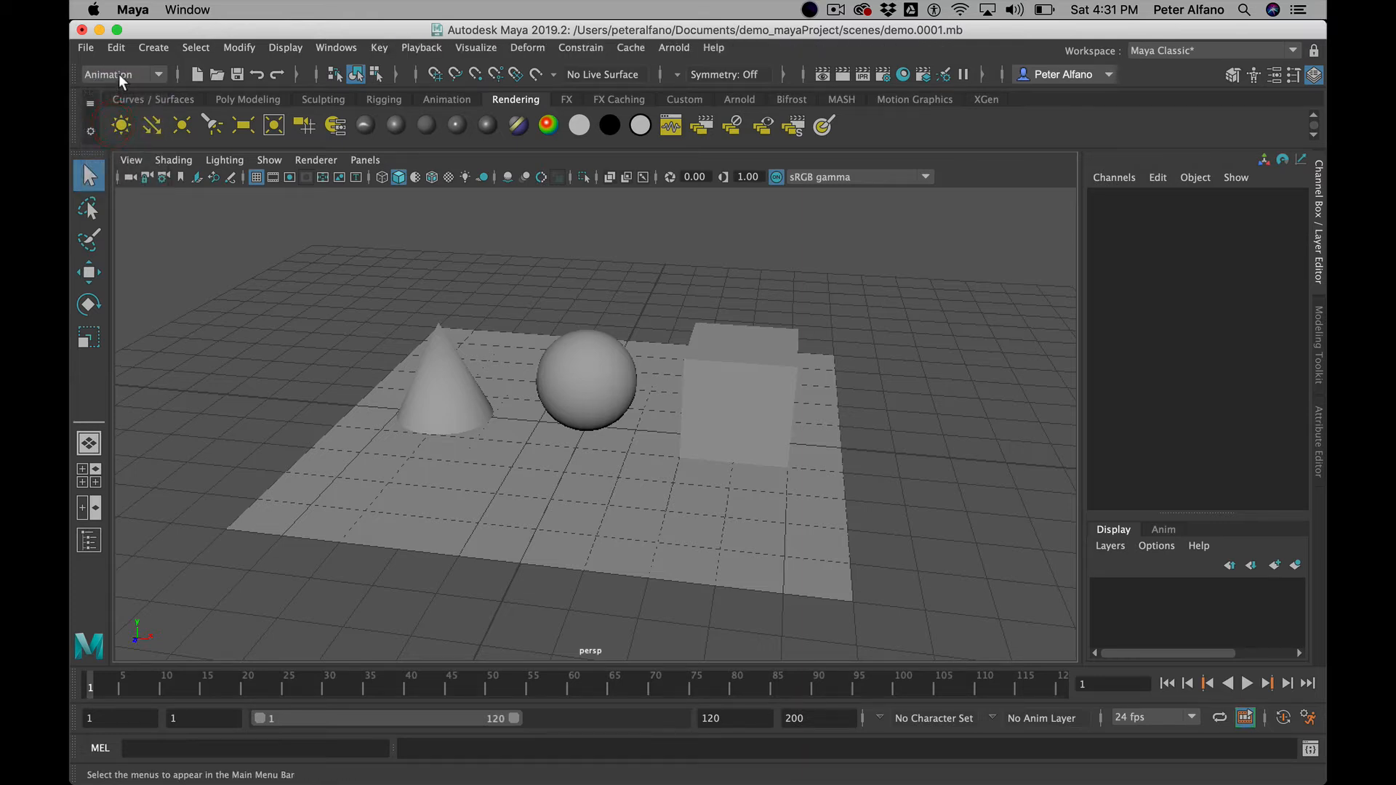
left_click(119, 74)
left_click(112, 142)
- Switch to the Rendering menu set and look over its Render commands
left_click(124, 76)
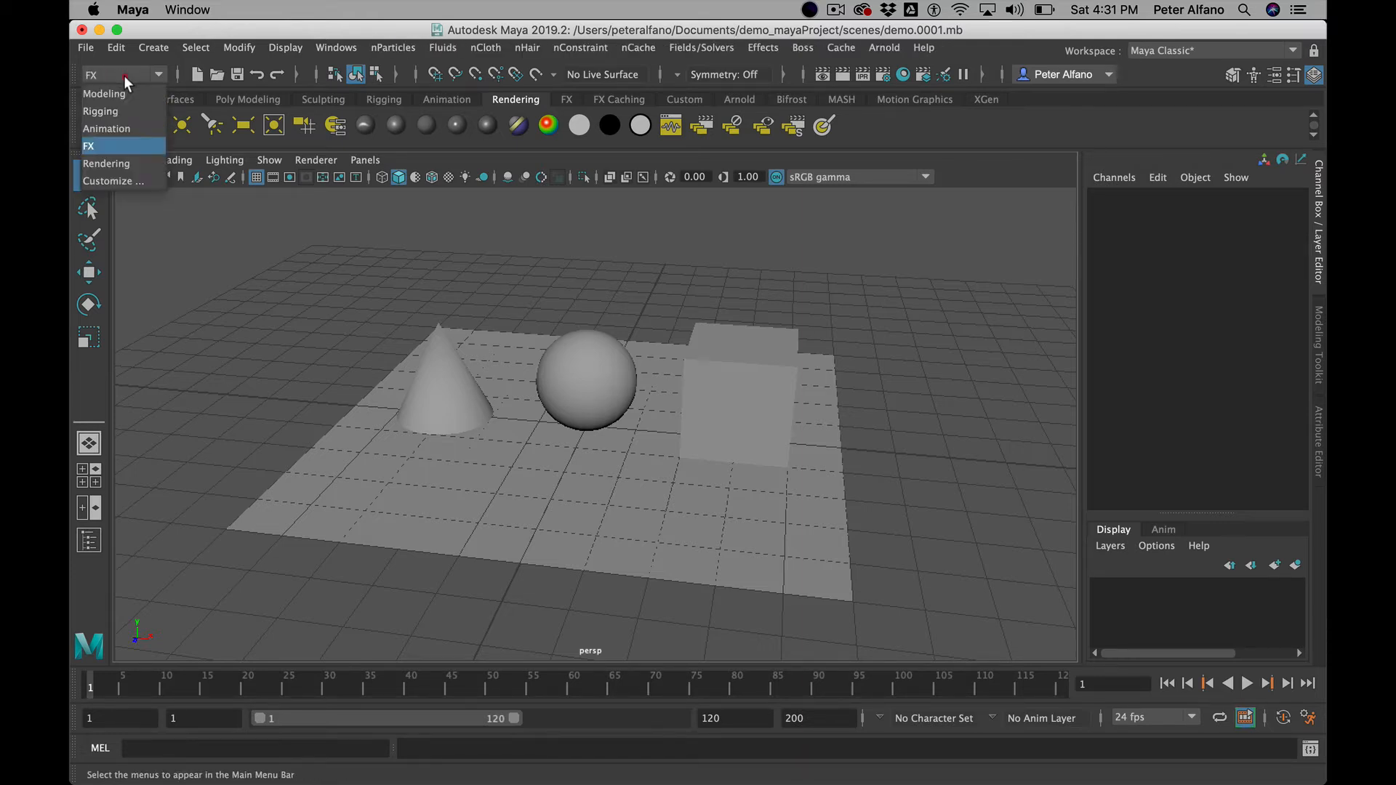
left_click(114, 161)
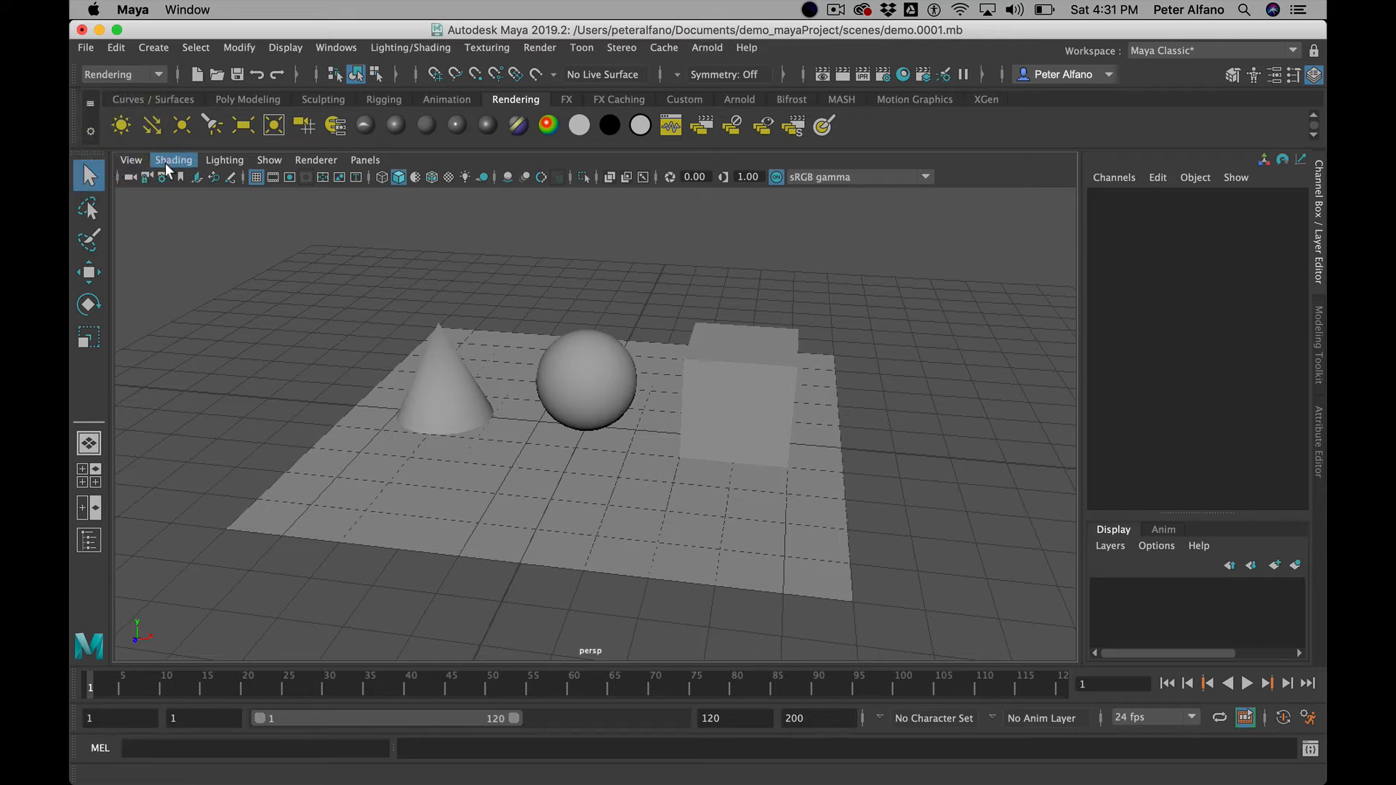
left_click(133, 70)
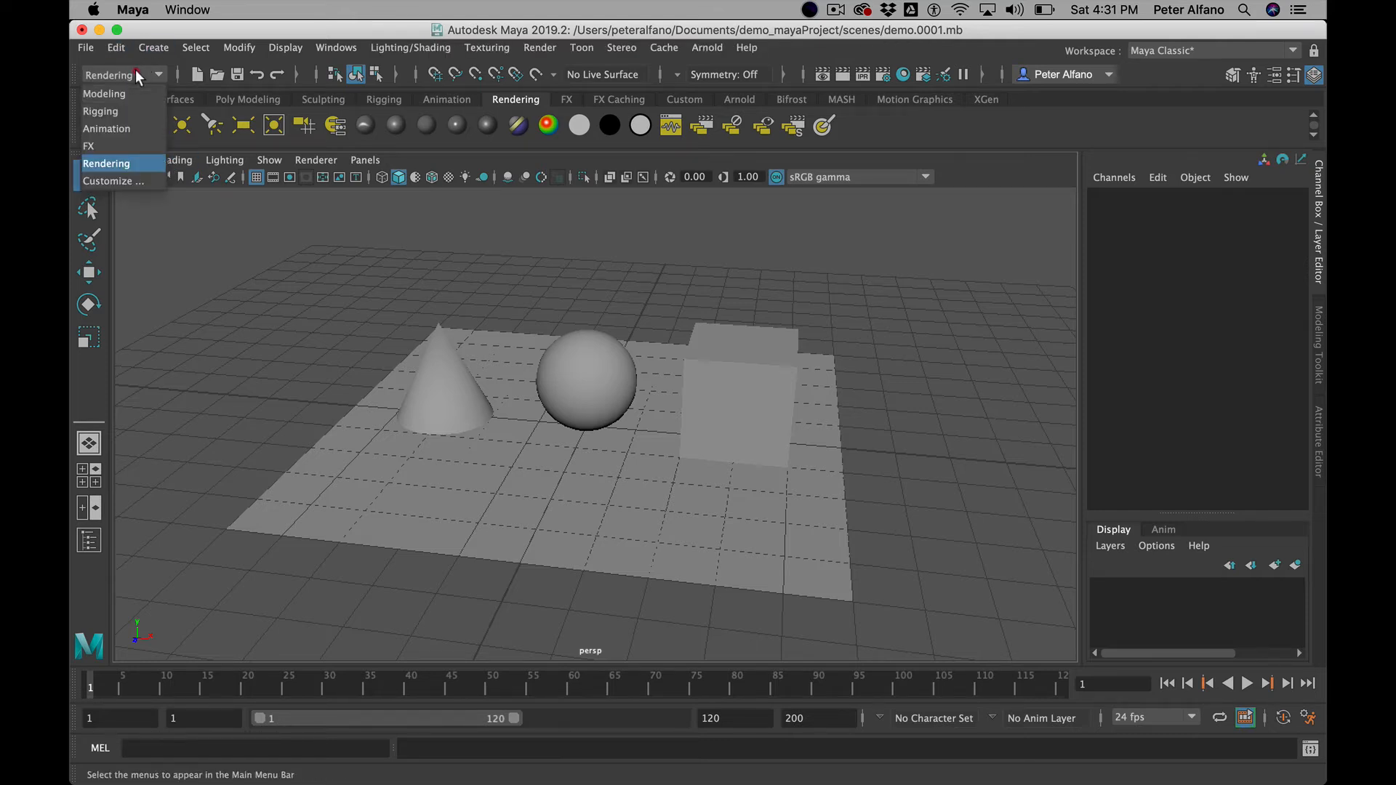
left_click(129, 167)
left_click(557, 47)
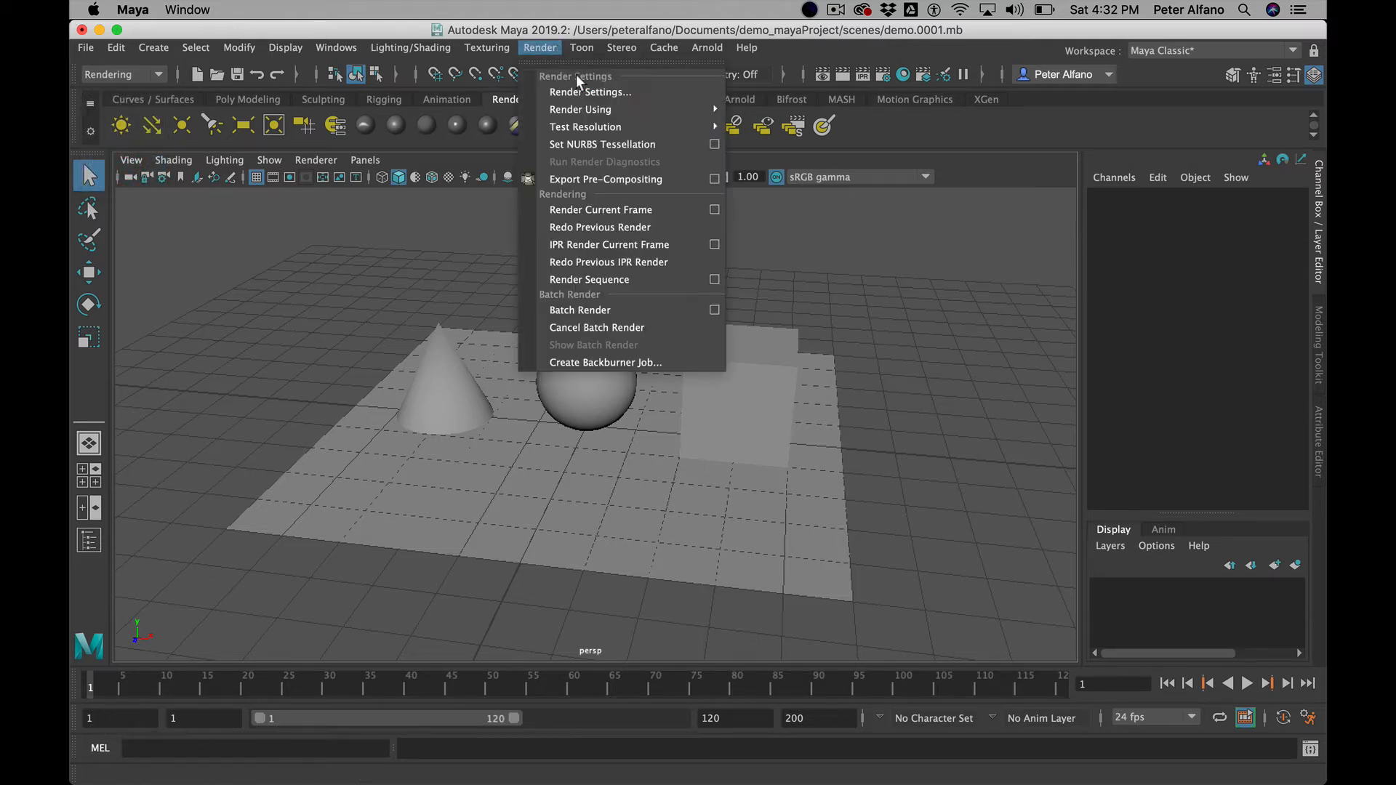
left_click(342, 318)
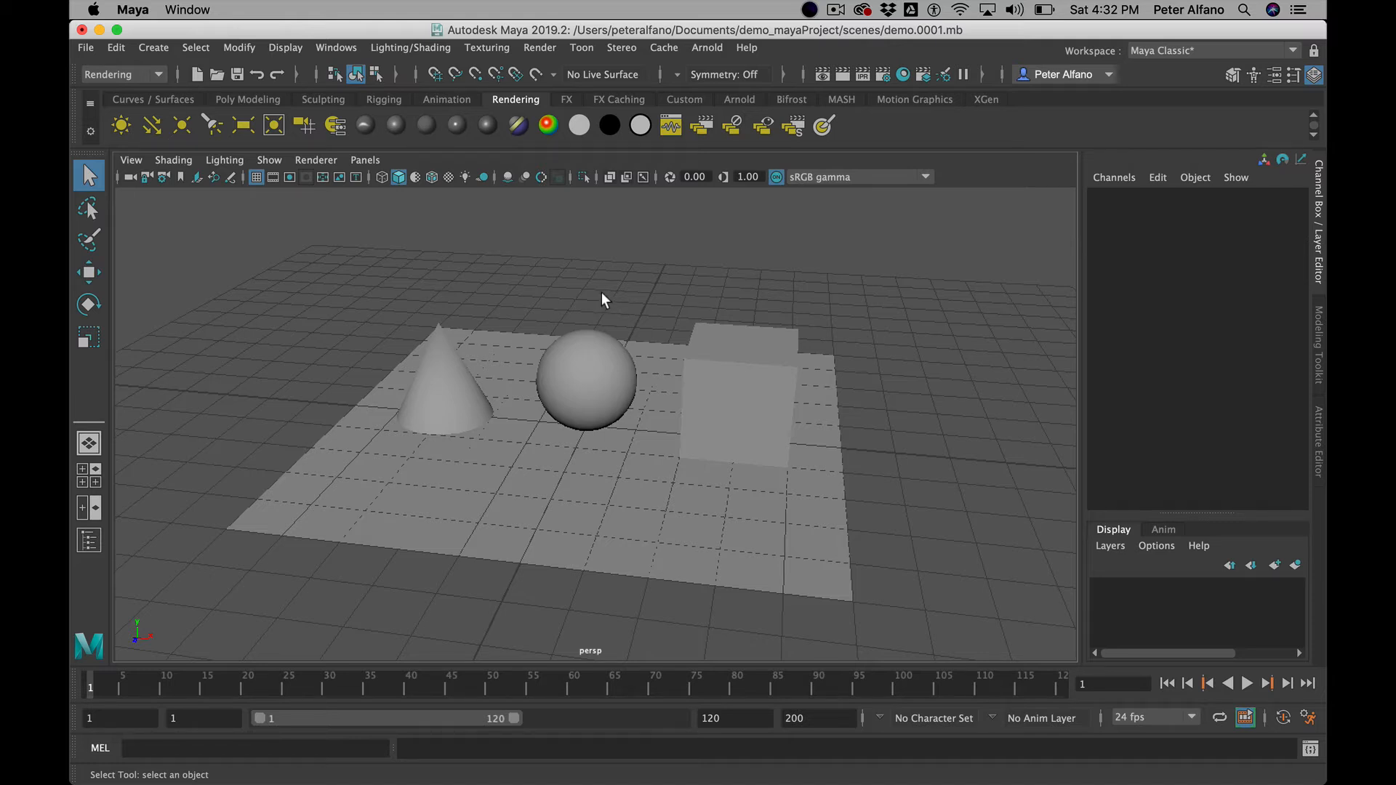
- Open the Arnold RenderView window
left_click_drag(609, 300, 489, 260, "alt")
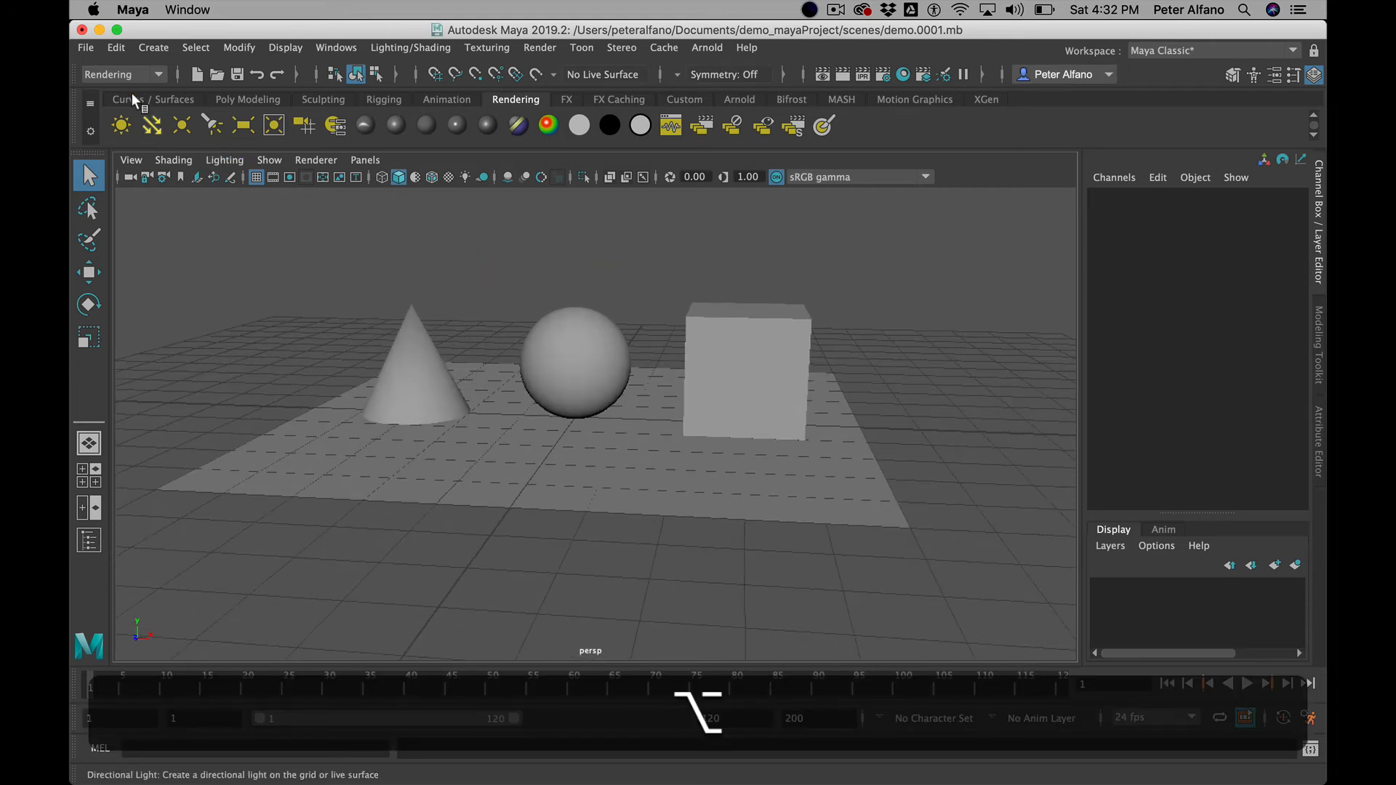
left_click(113, 70)
left_click(114, 70)
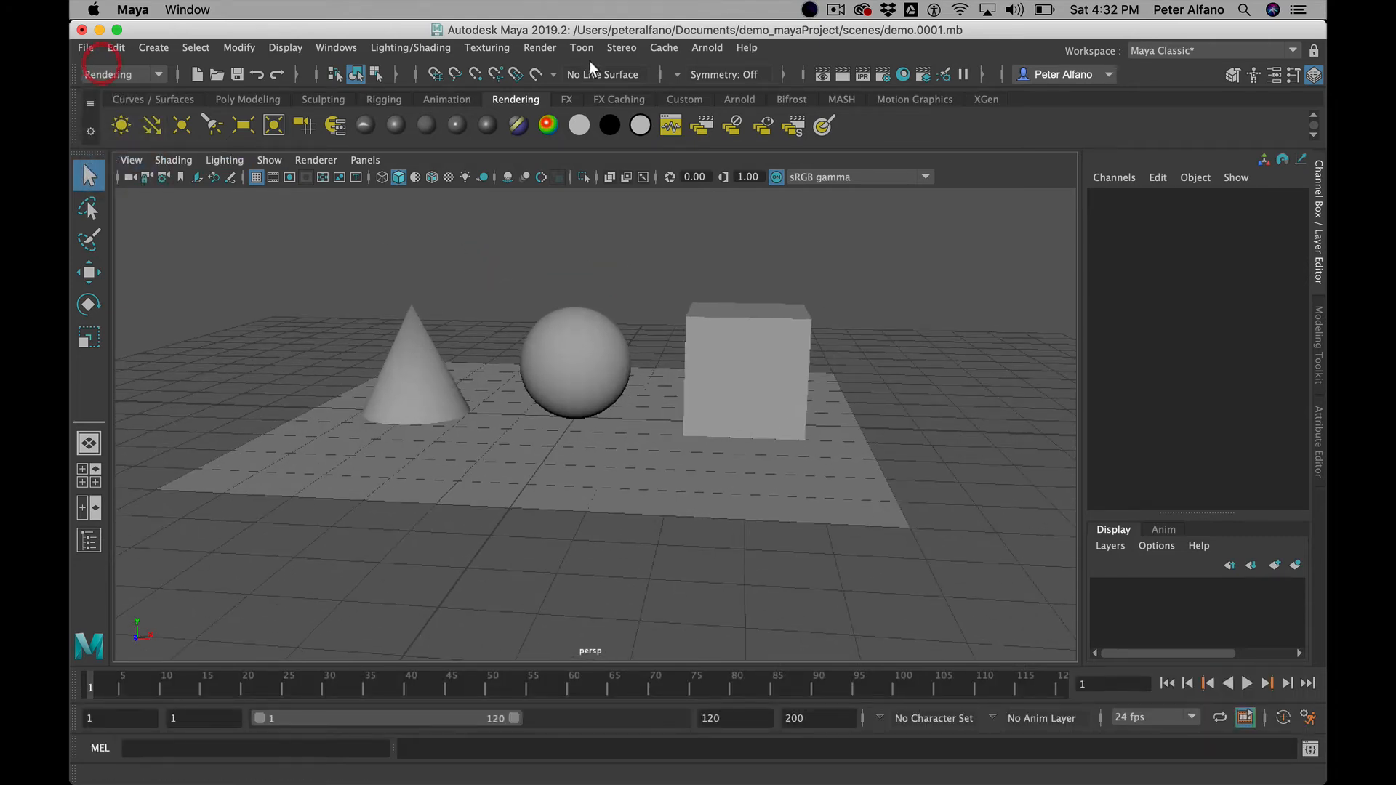
left_click(702, 48)
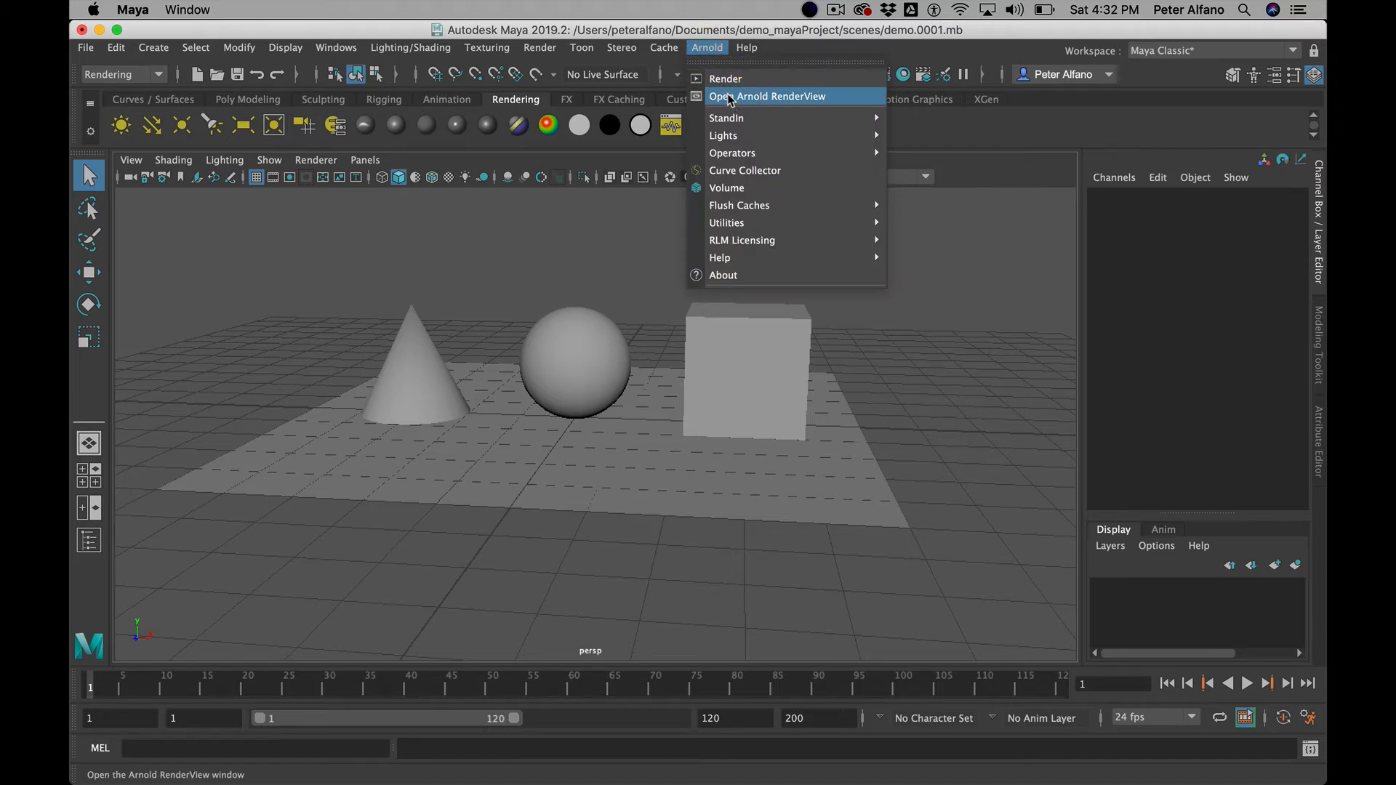
left_click(716, 97)
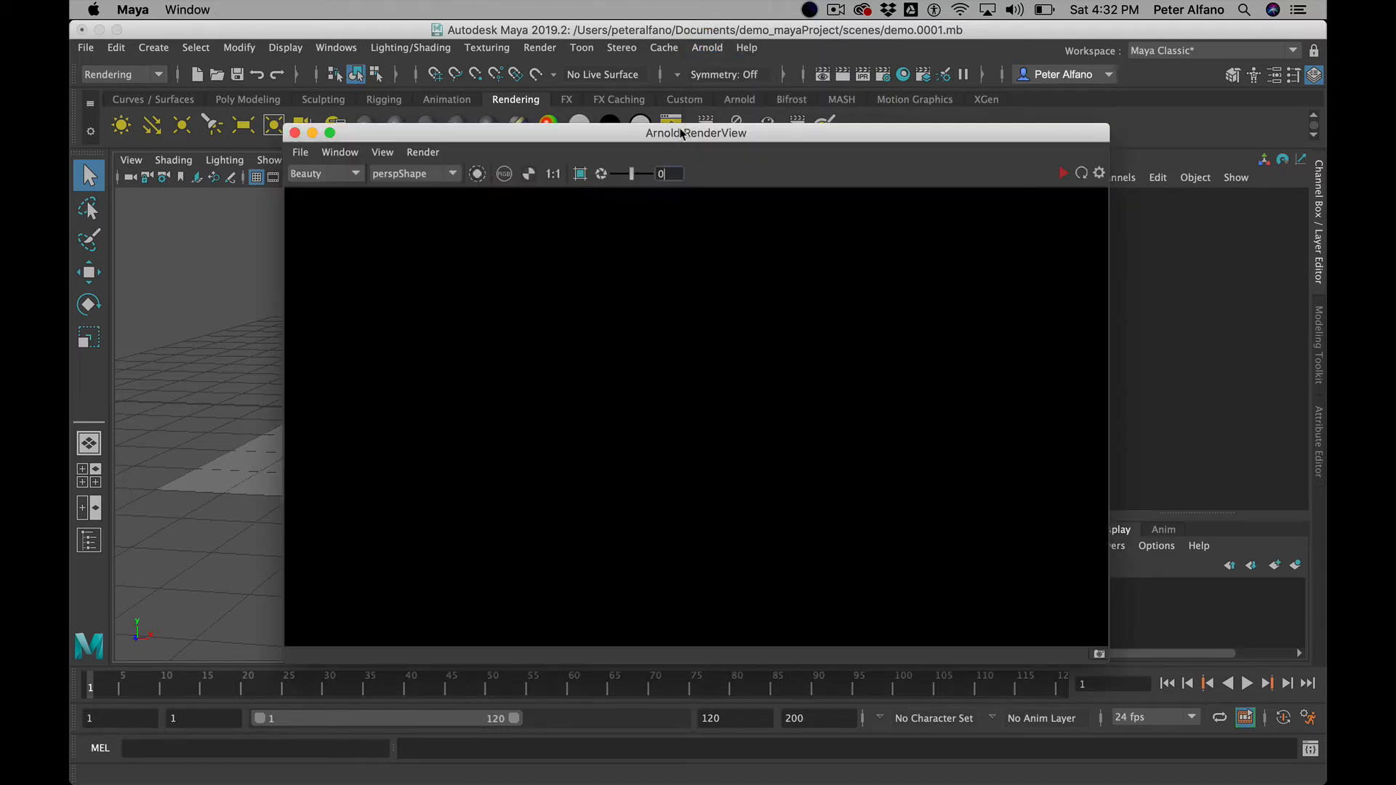
- Reposition and enlarge the Arnold RenderView window and start a render through the perspShape camera
left_click_drag(682, 133, 605, 50)
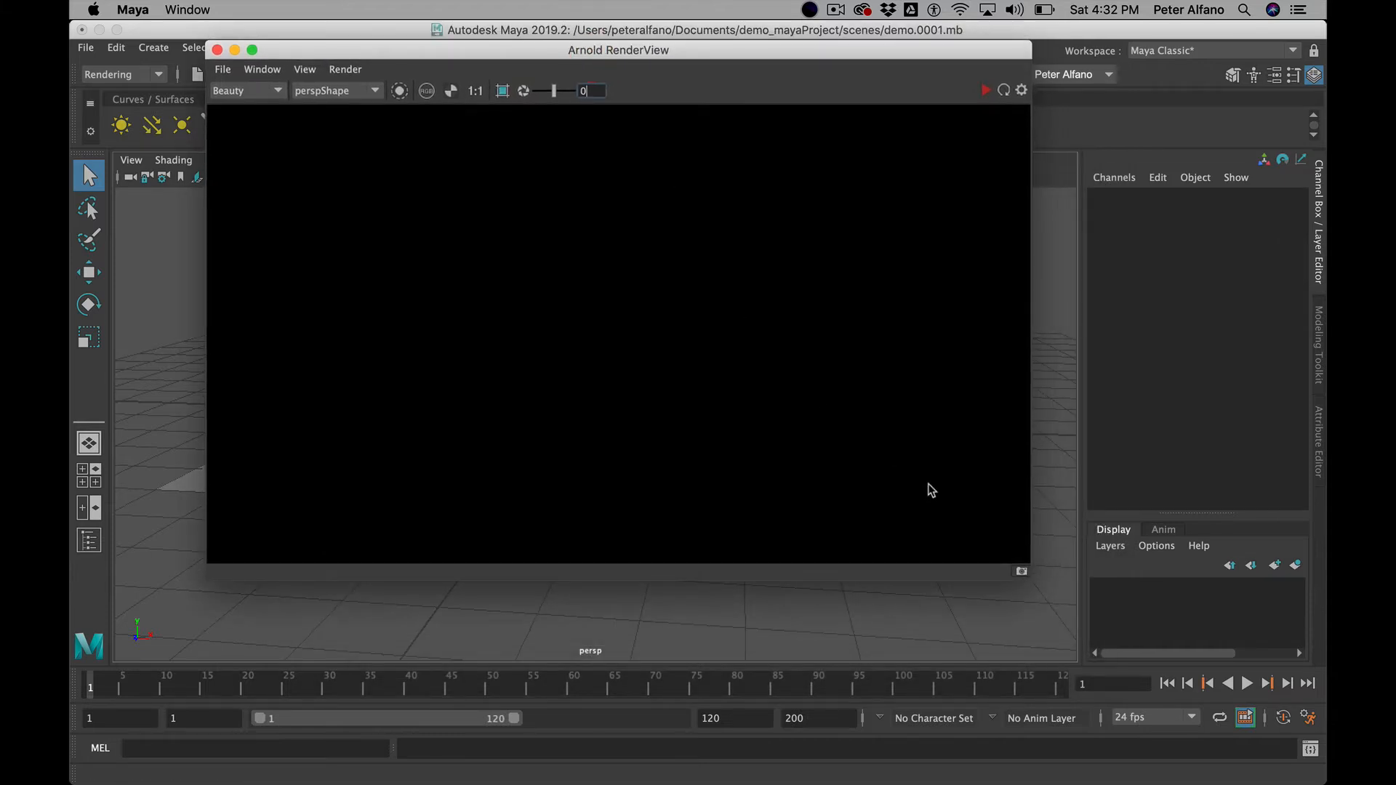
left_click_drag(1031, 581, 1126, 699)
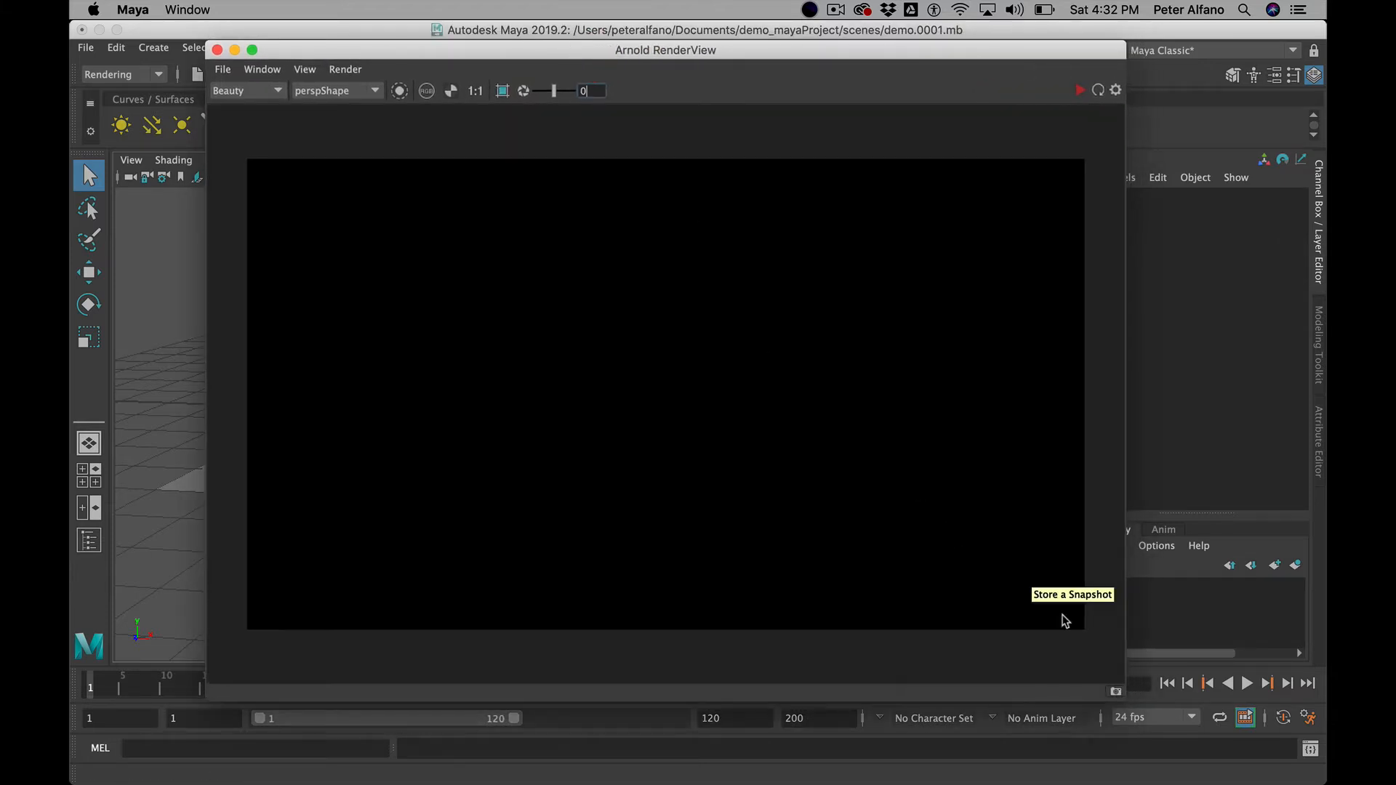
left_click(1080, 90)
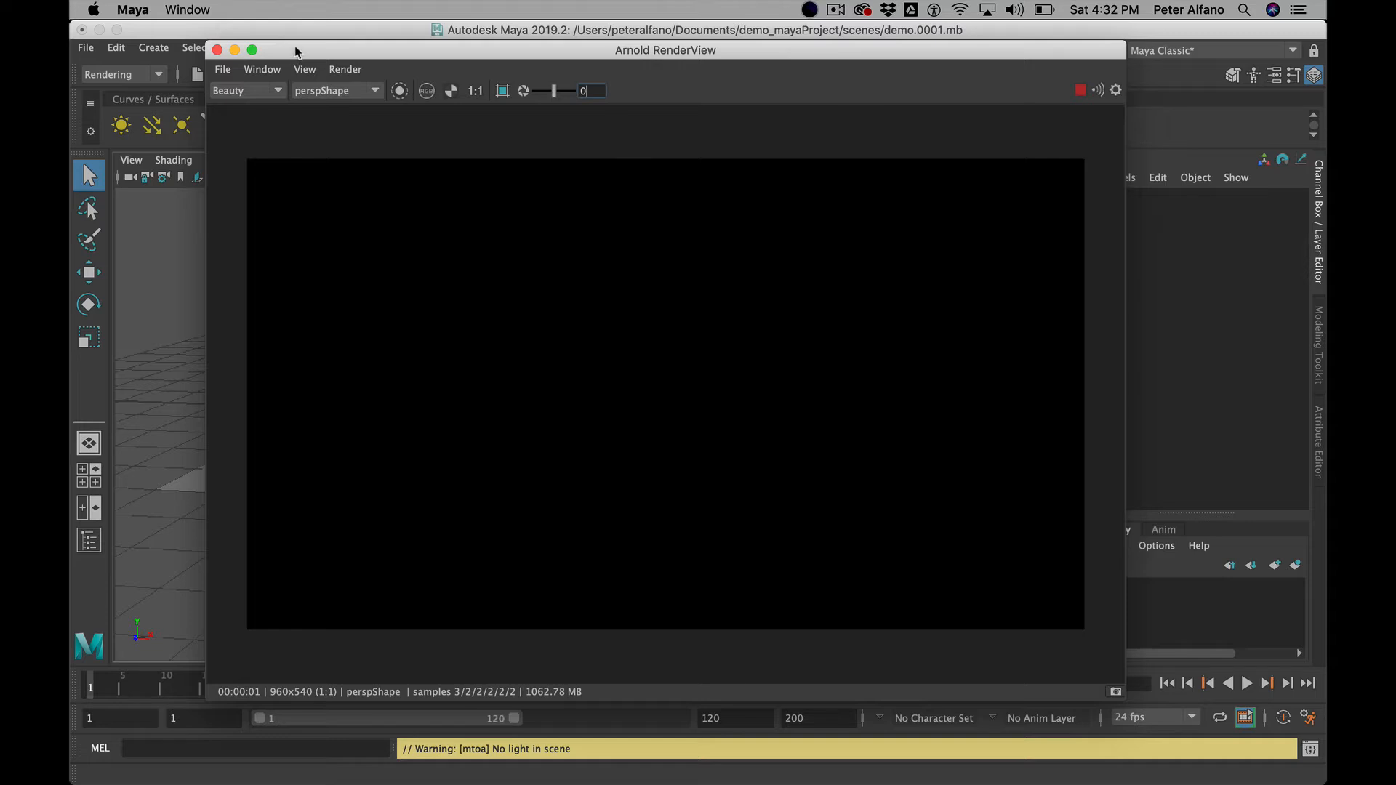
- Close the Arnold RenderView window and add an Arnold area light to the scene
left_click_drag(295, 48, 342, 35)
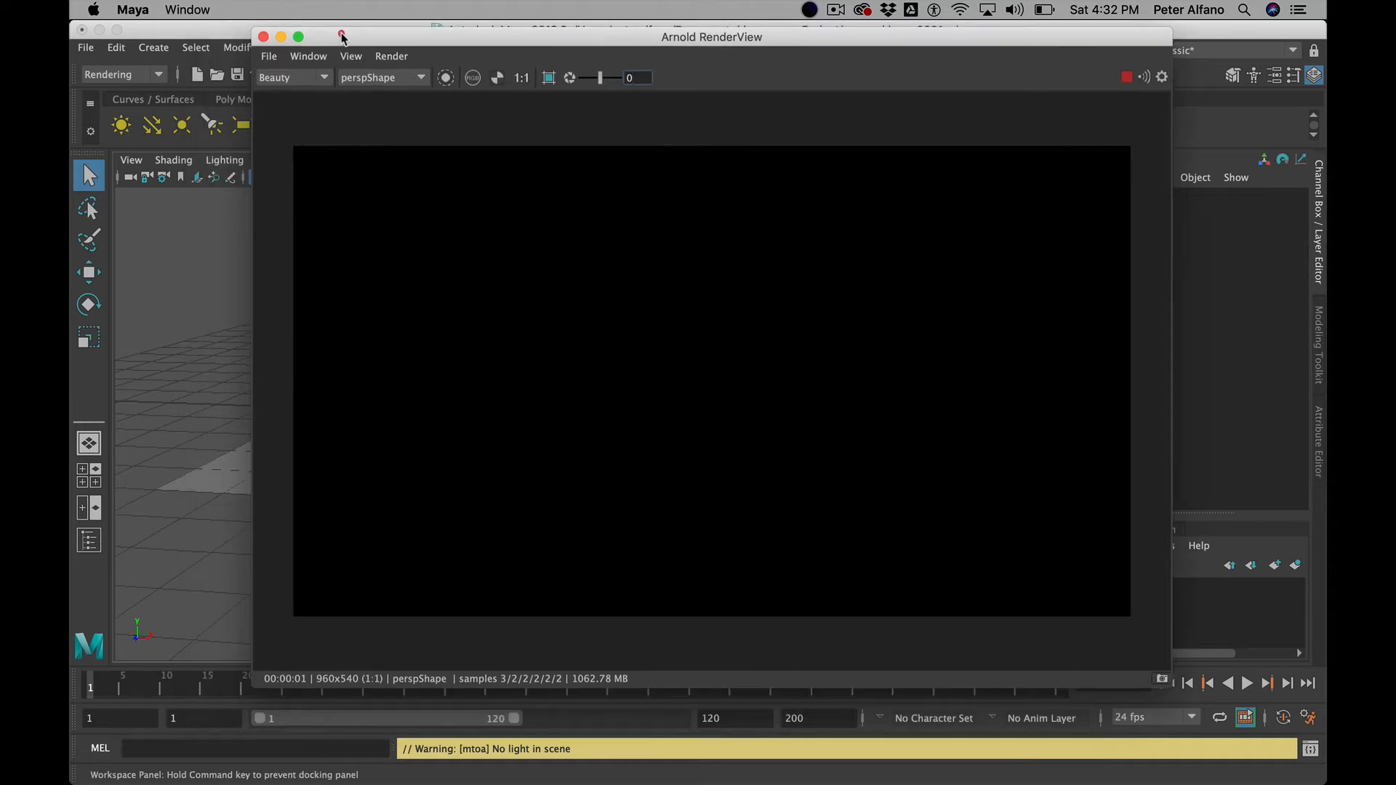
left_click(264, 36)
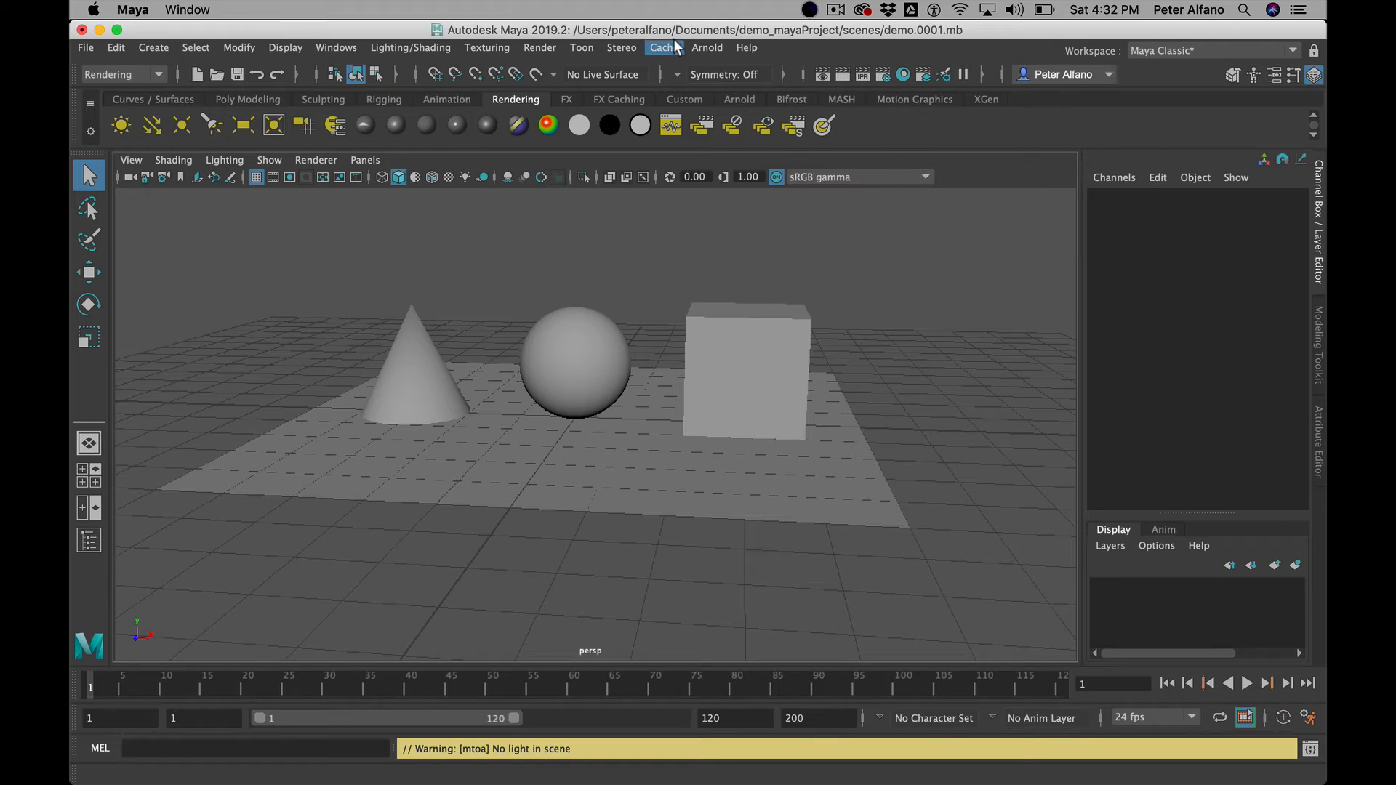
left_click(702, 48)
mouse_move(747, 138)
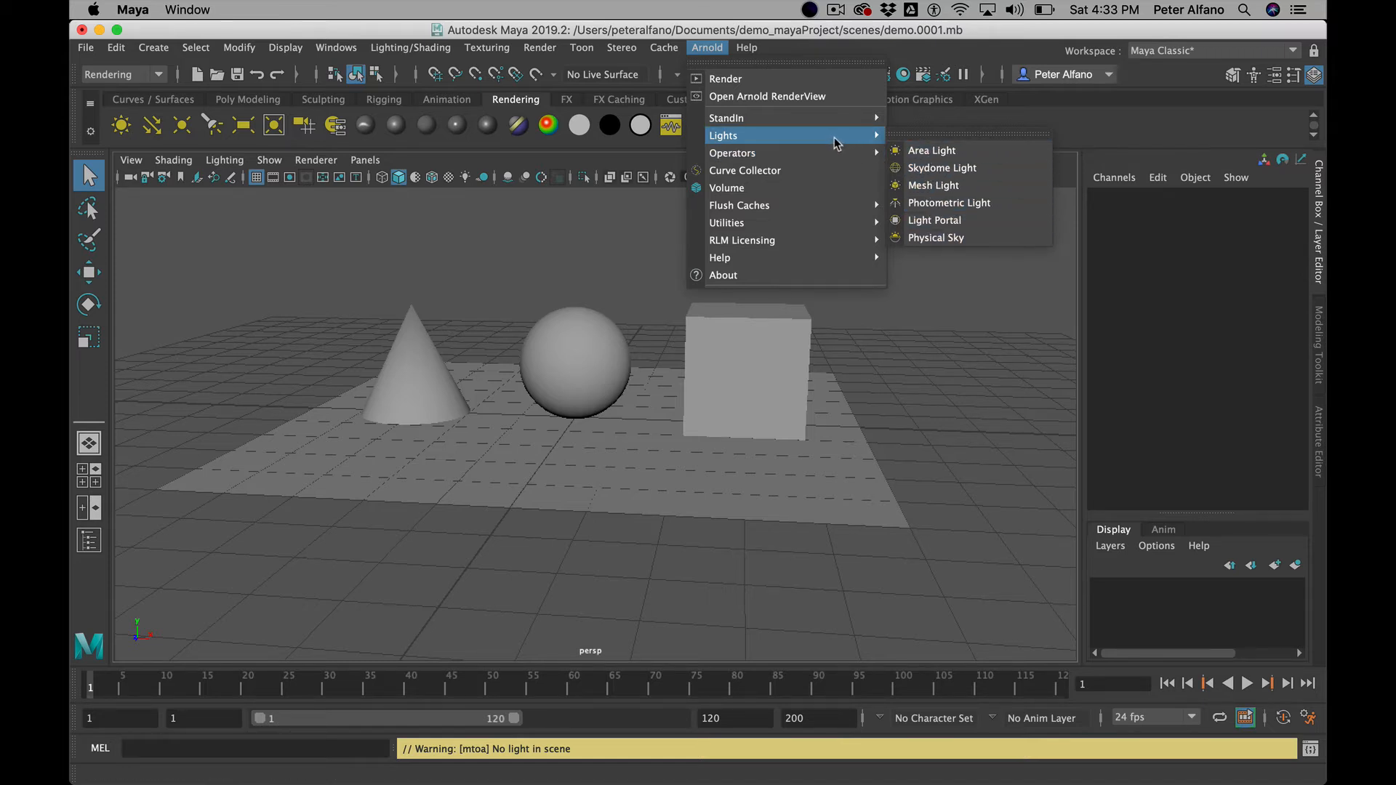
left_click(920, 153)
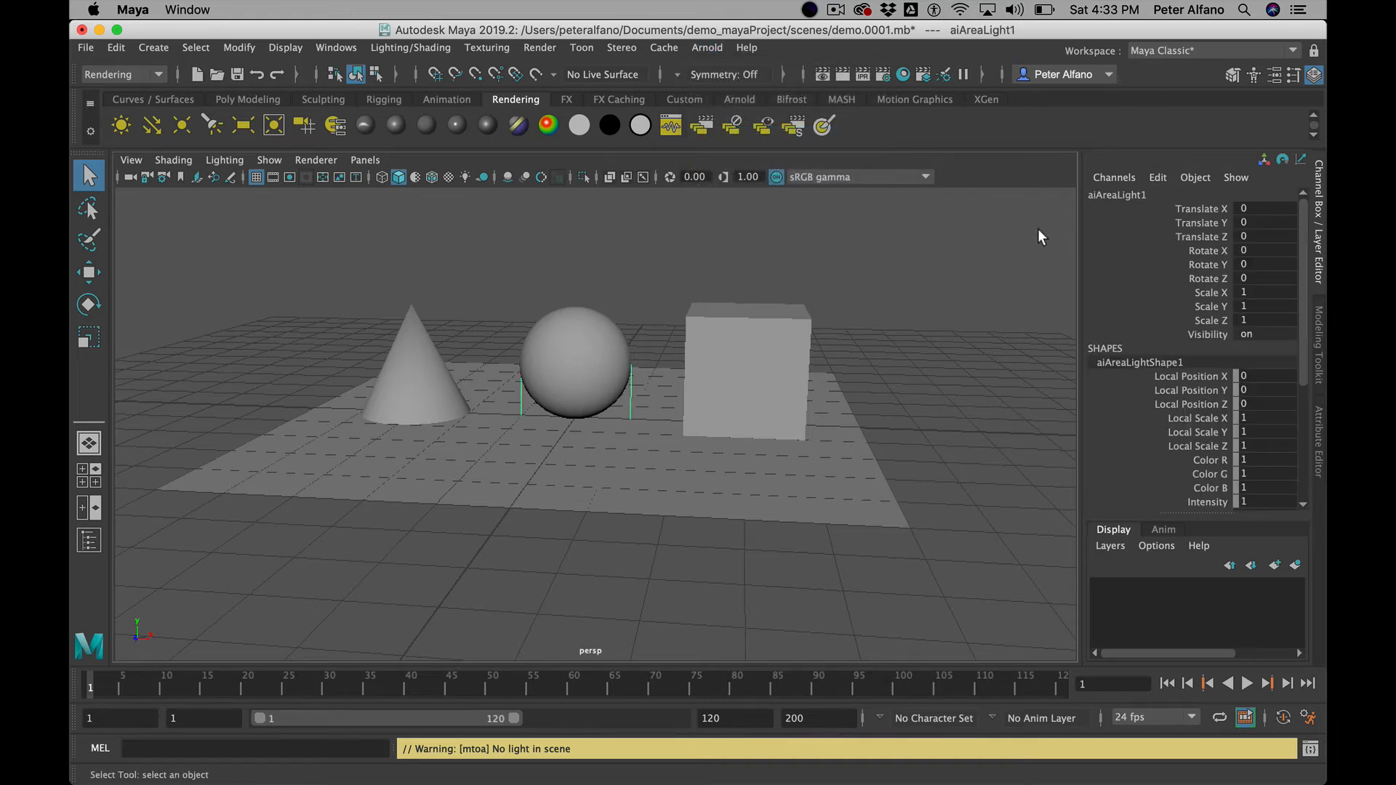
- Raise the area light above the objects by setting its Translate Y to 4
left_click(1242, 223)
type("4")
key("Return")
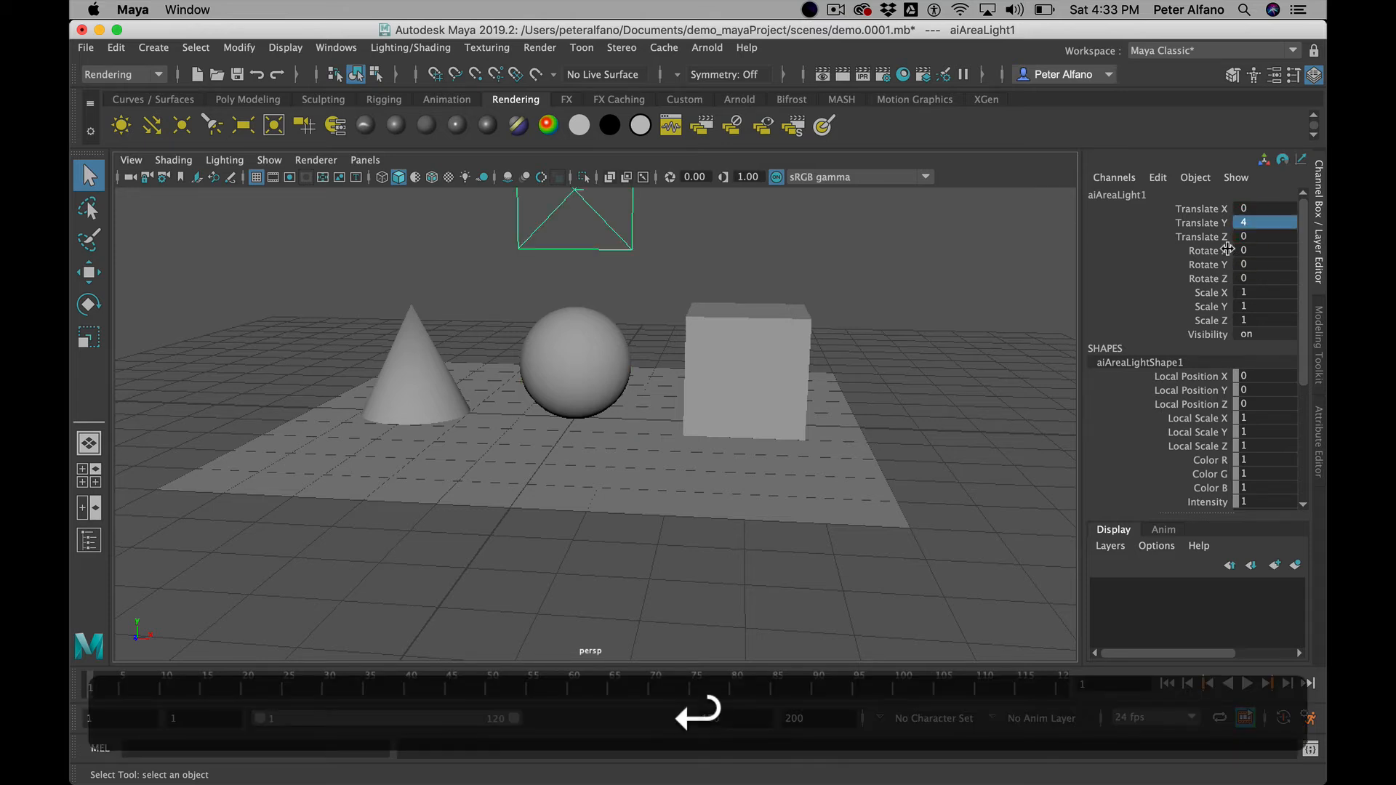
- Aim the area light down at the ground plane by setting its Rotate X to -90
left_click(1262, 251)
type("0")
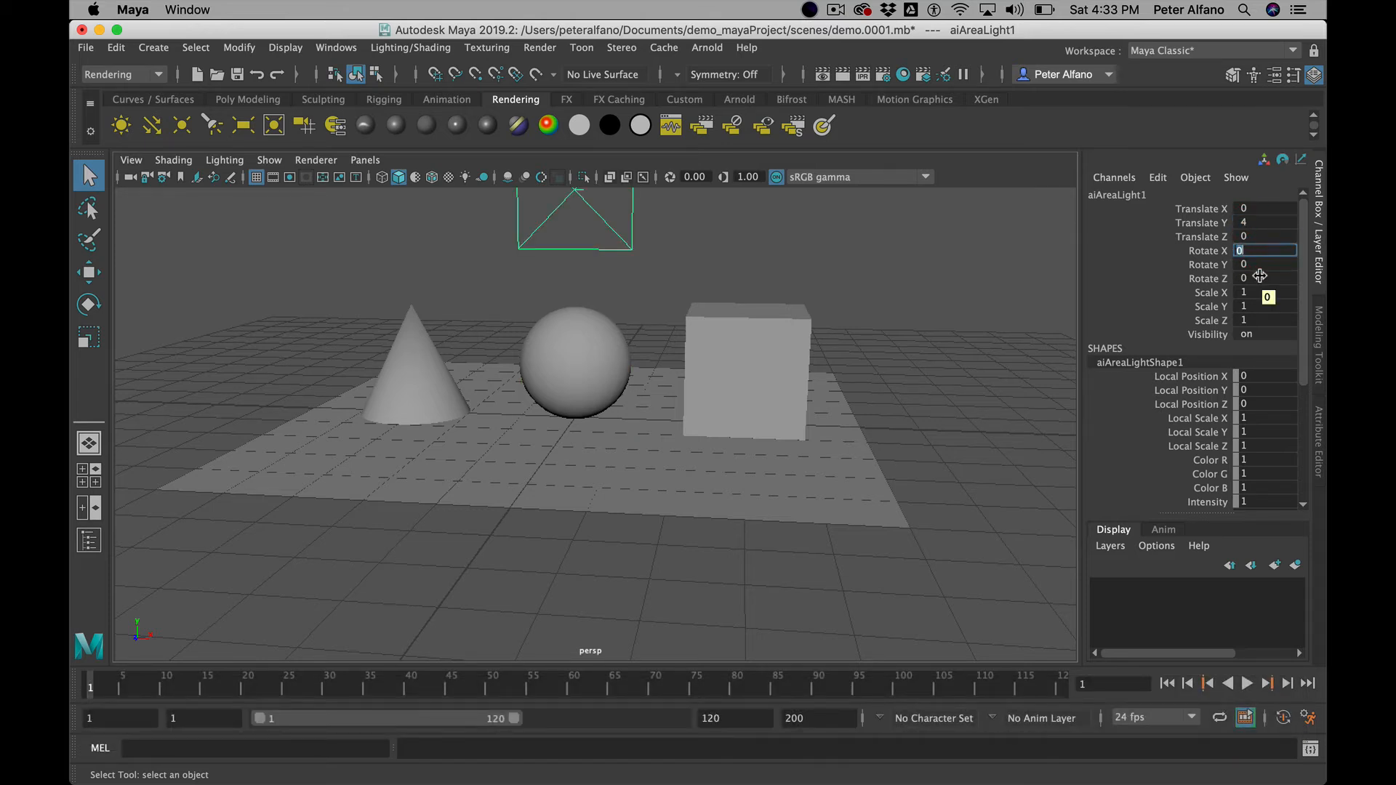
type("-")
key("Return")
left_click_drag(1058, 279, 650, 221, "alt")
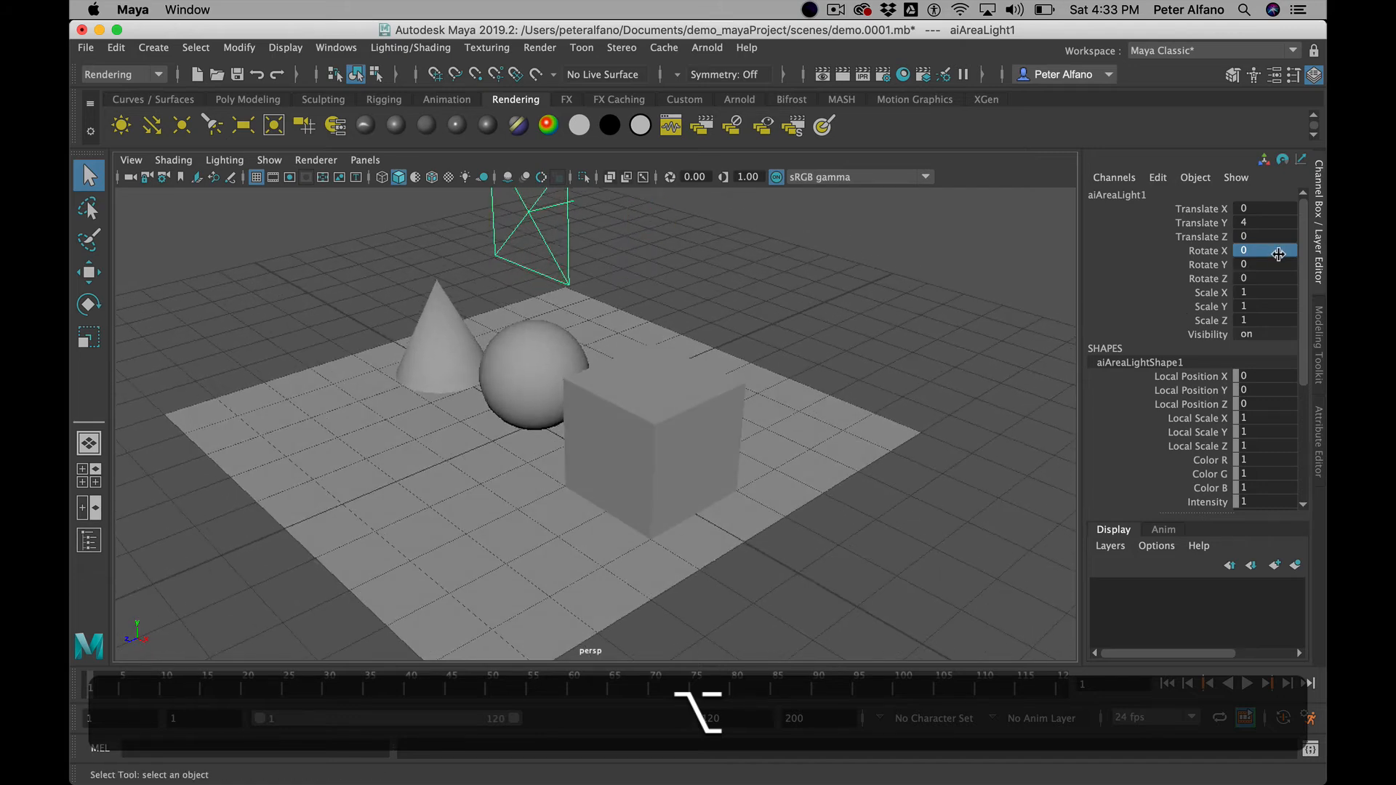
left_click(1254, 251)
type("-90")
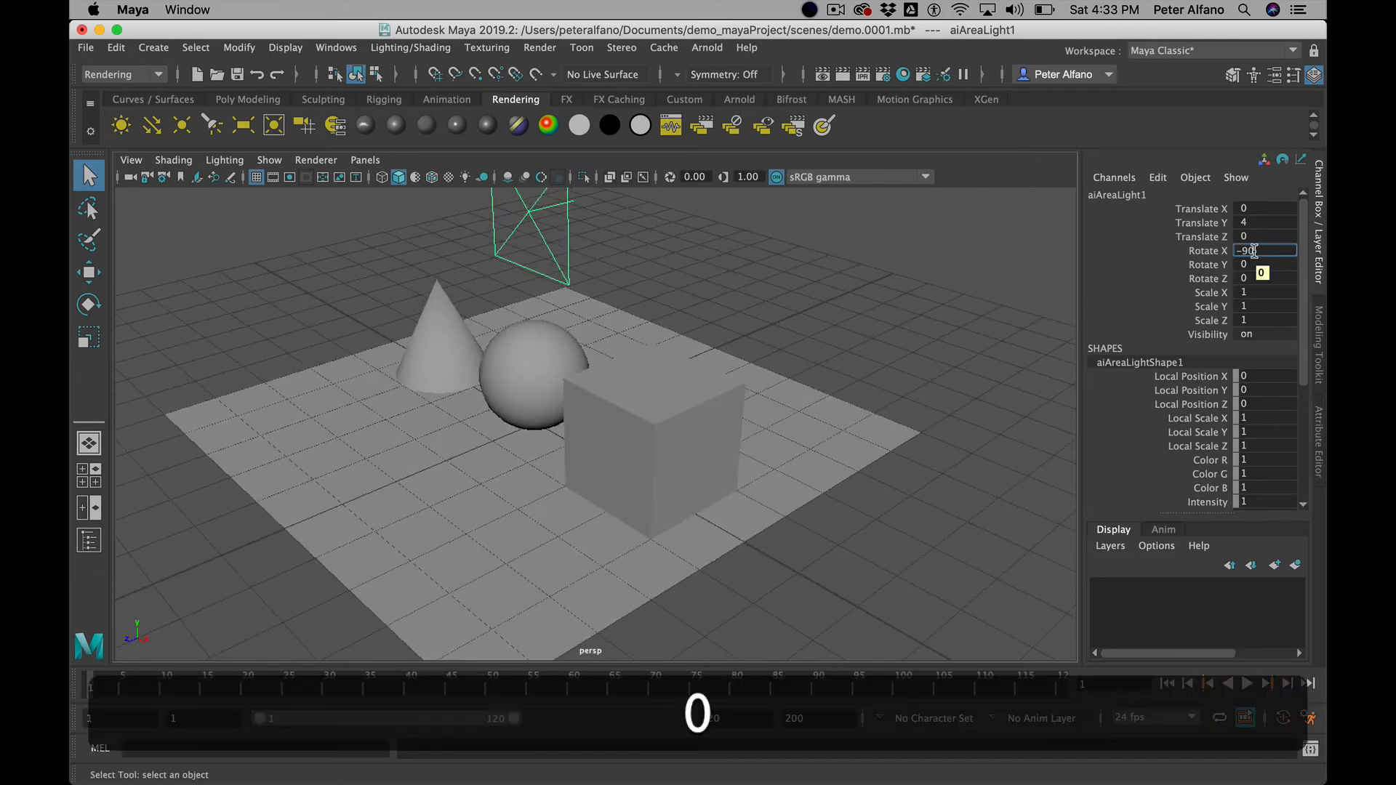
key("Return")
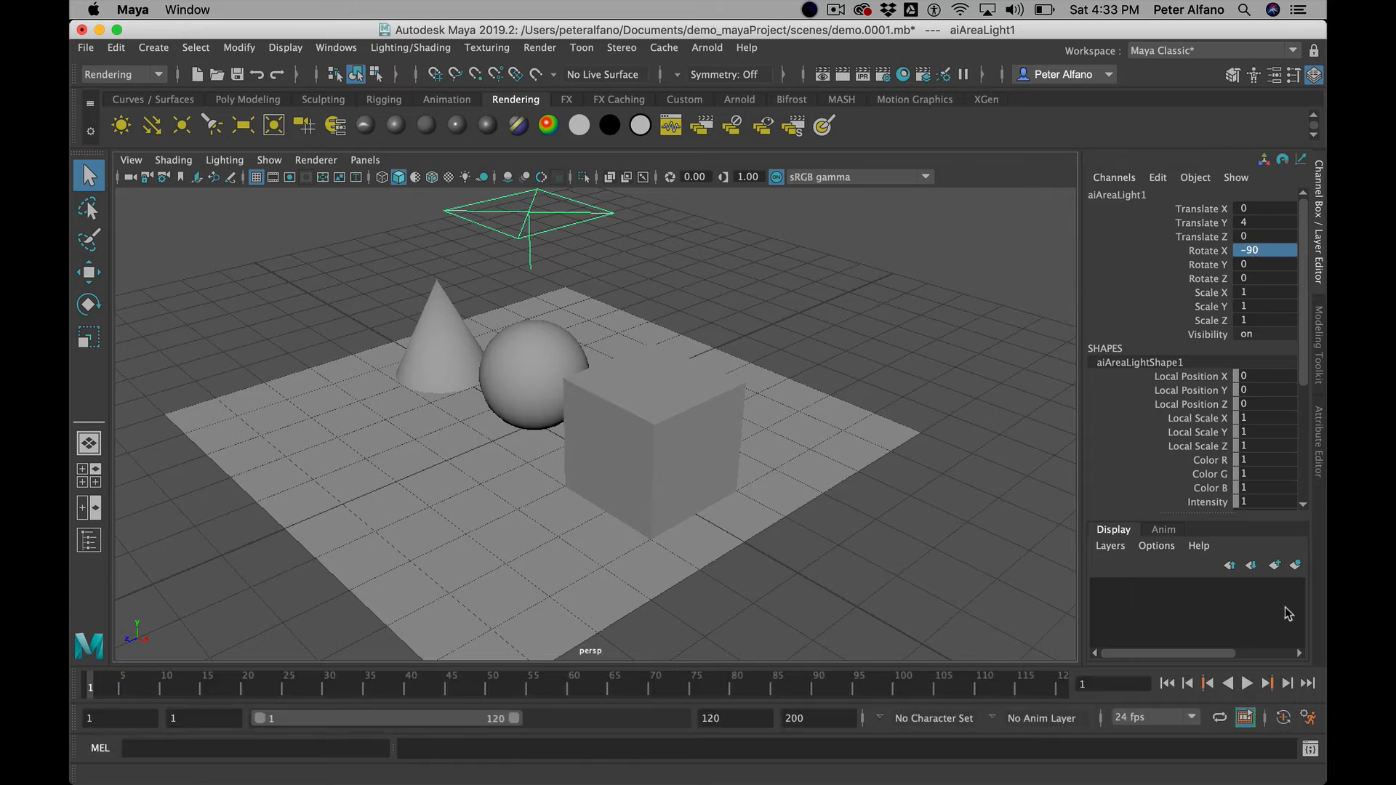
- Scale the area light to 4 on the X, Y and Z axes
left_click(1254, 292)
left_click(1253, 320, "shift")
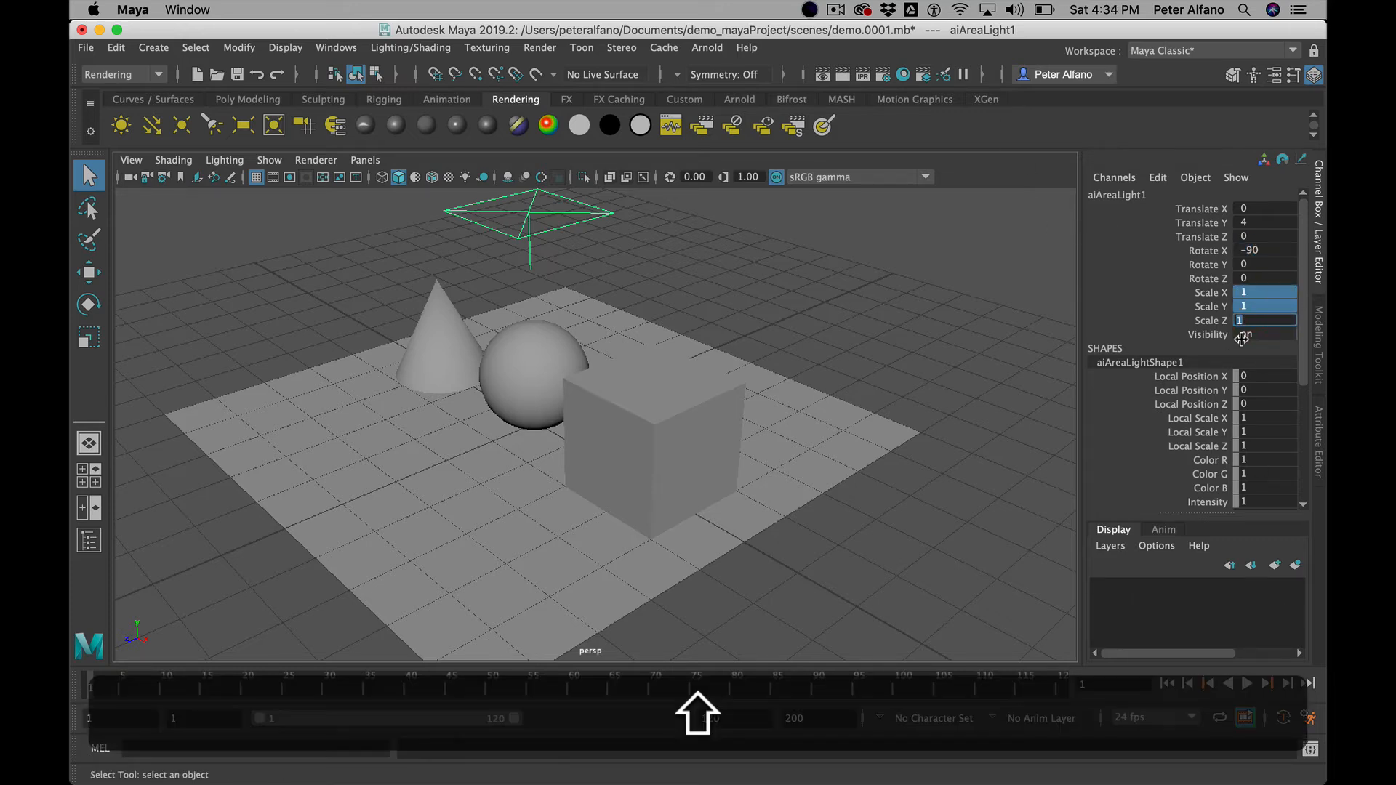
type("4")
key("Return")
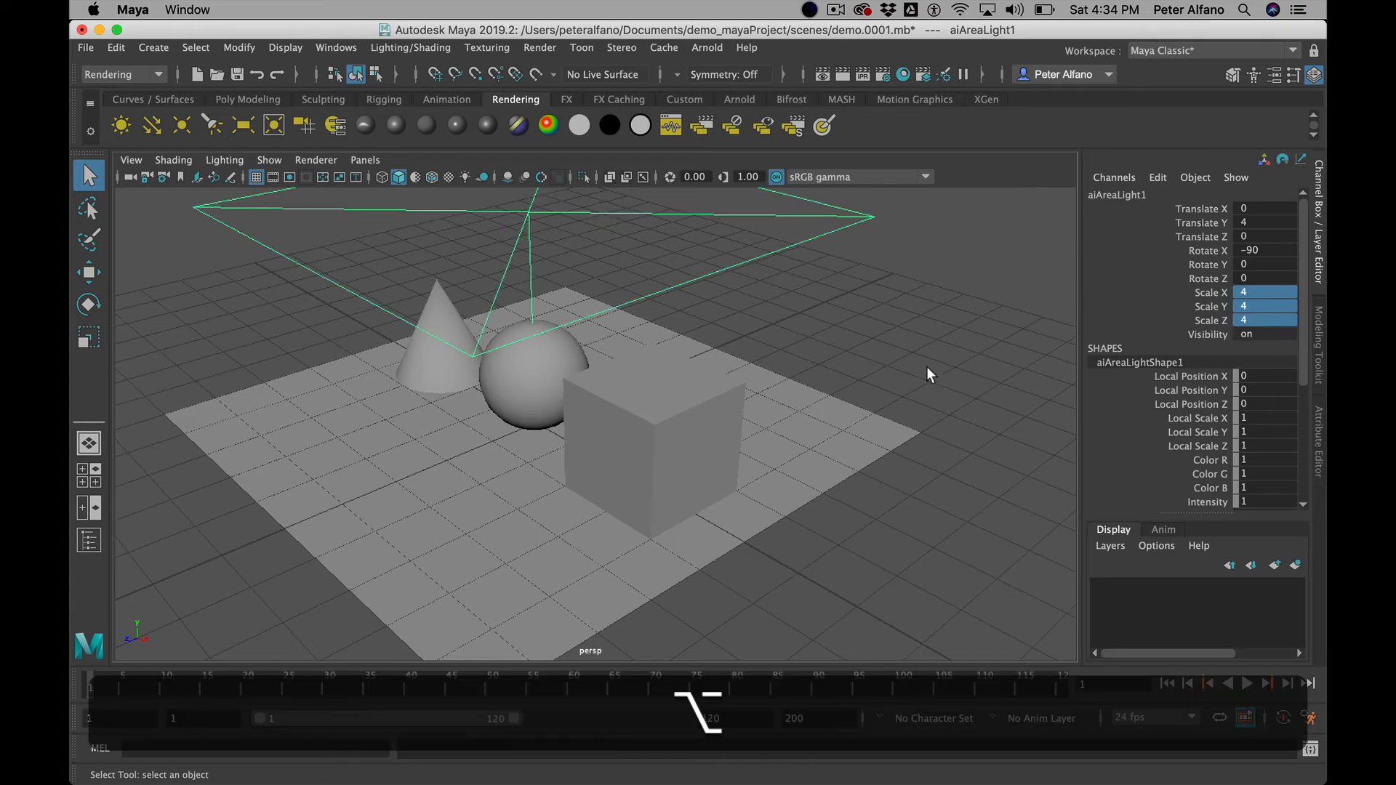
- Frame the three objects from the front, reopen the Arnold RenderView and render the scene through perspShape
left_click_drag(926, 374, 747, 356, "alt")
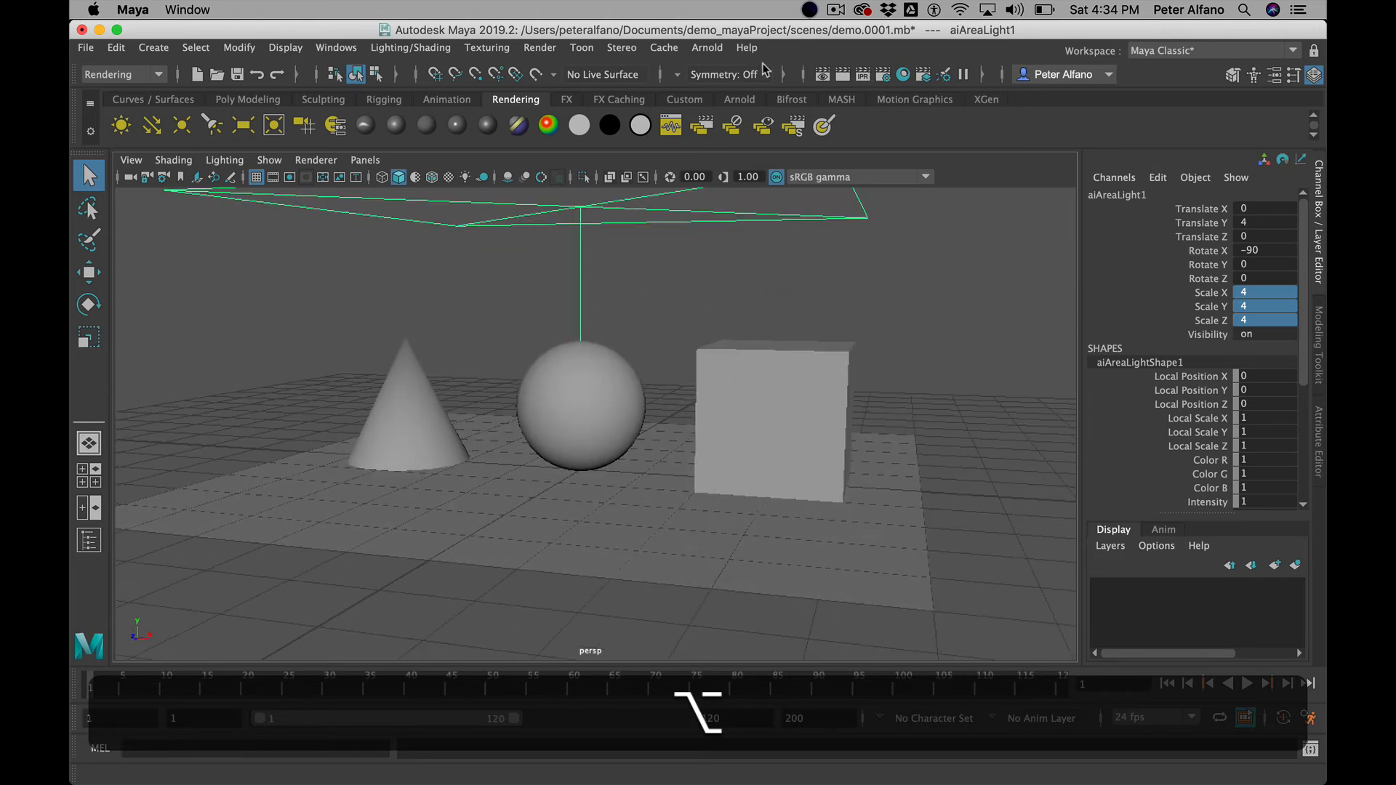
left_click(700, 47)
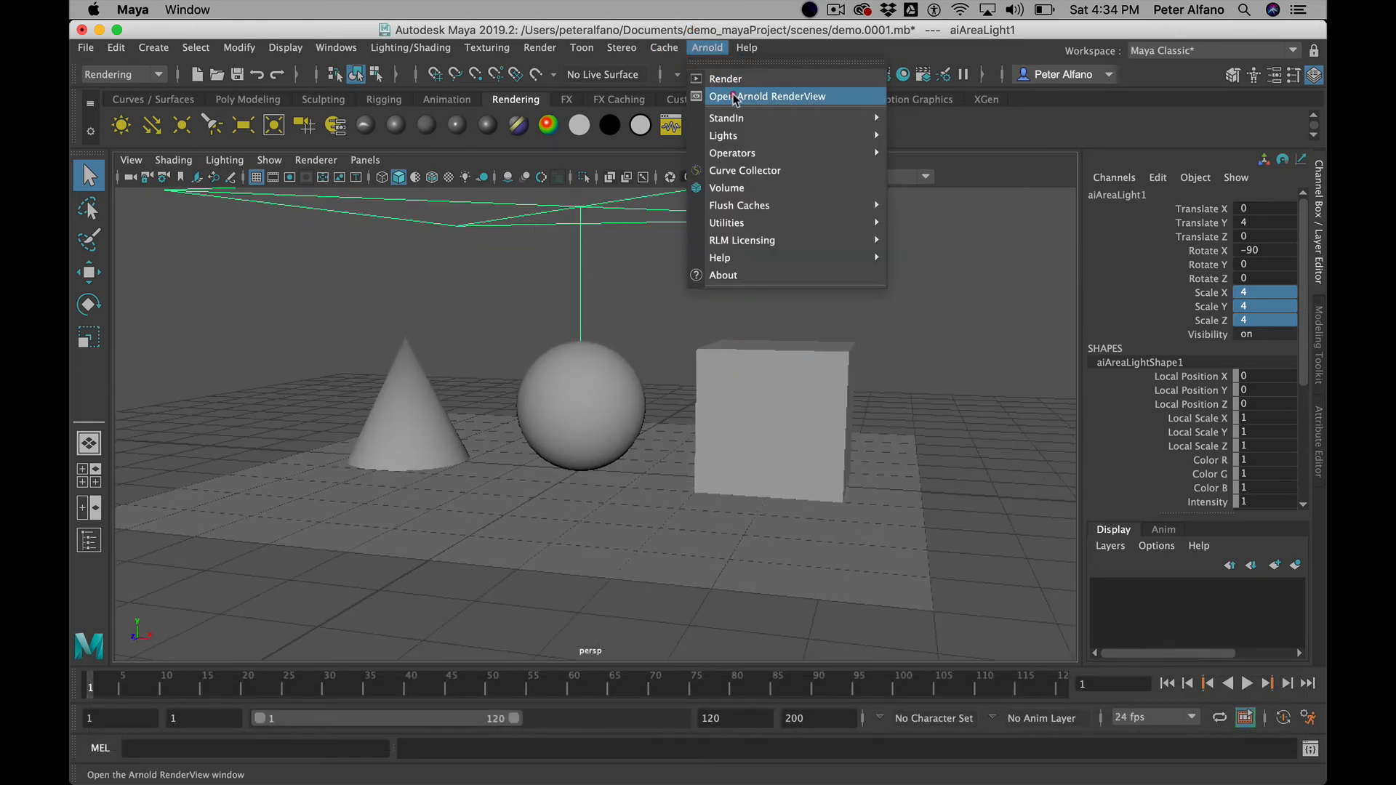
left_click(732, 95)
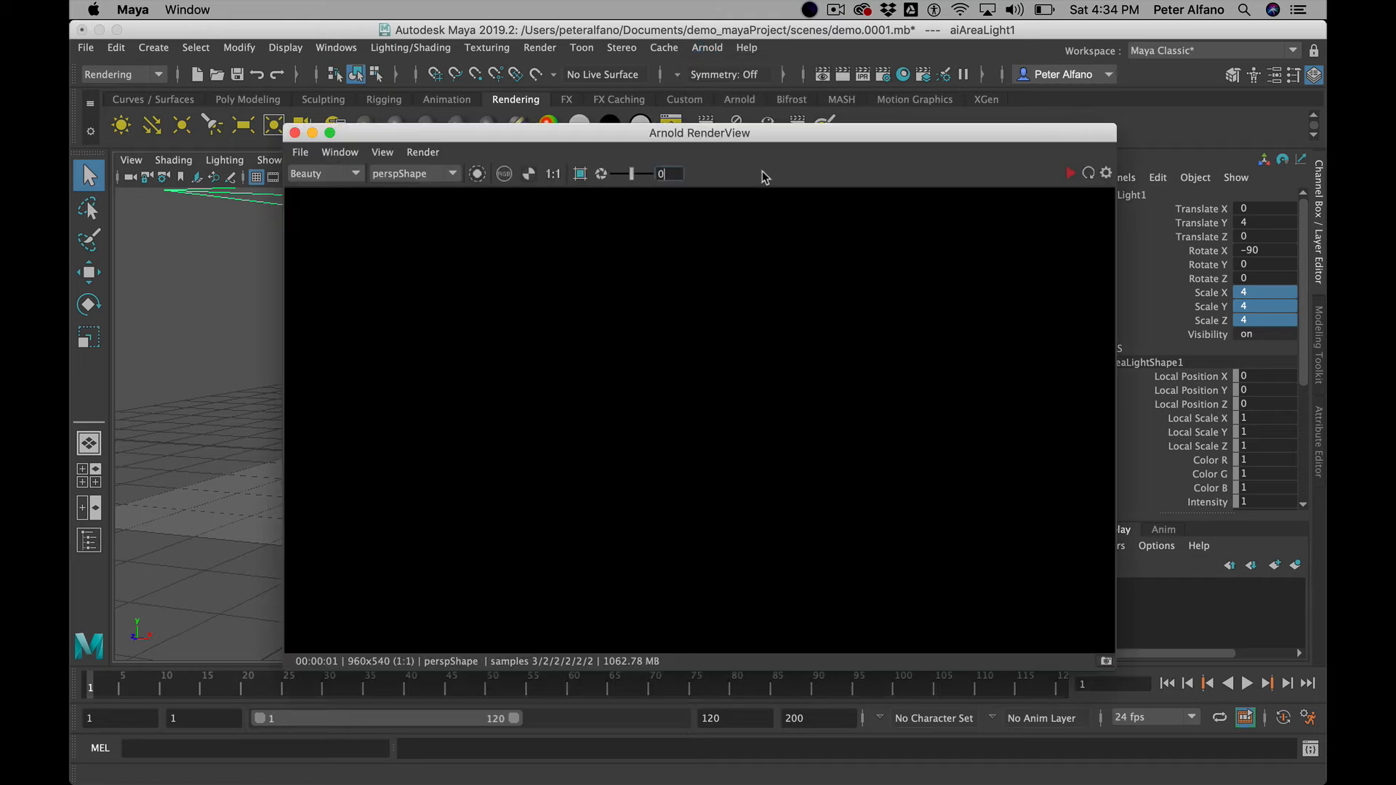
left_click_drag(777, 133, 862, 108)
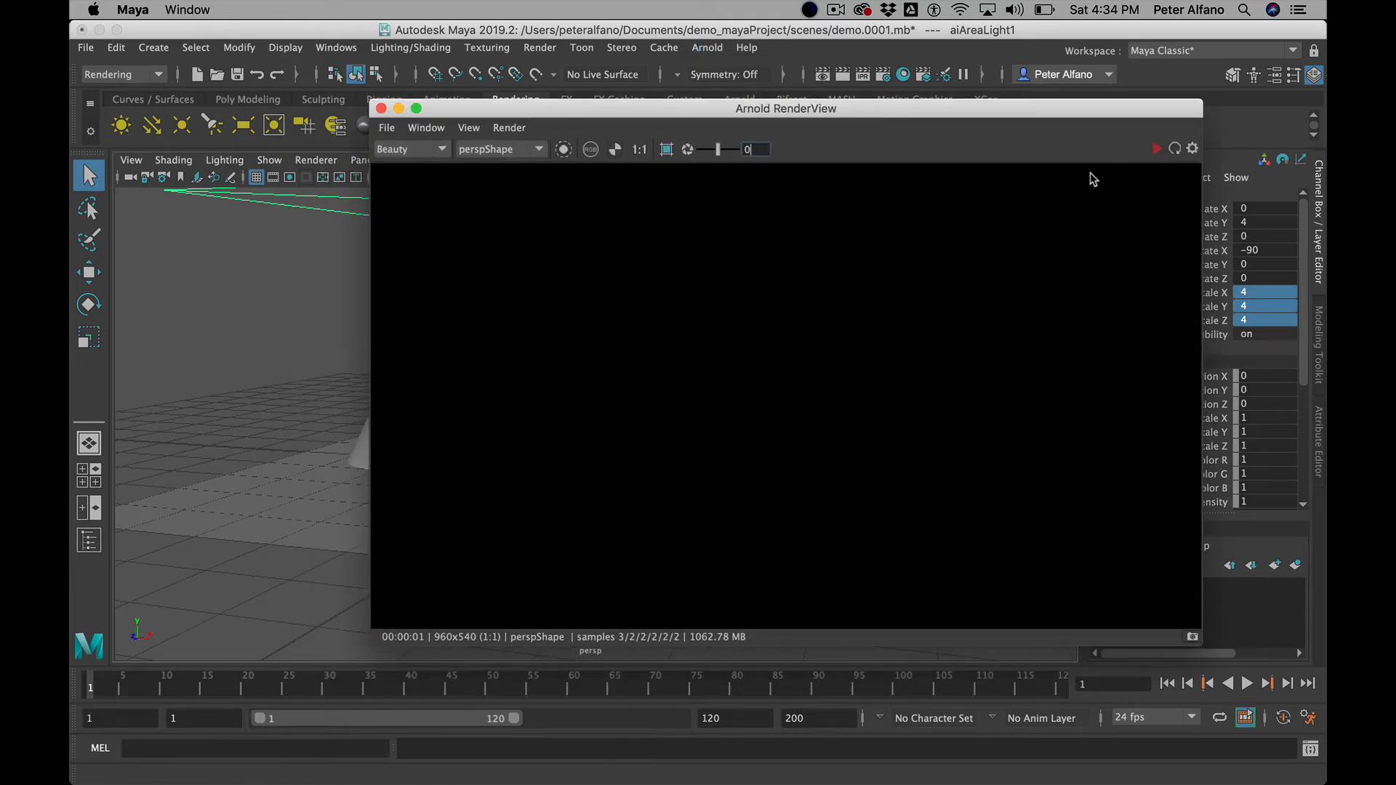
left_click(1157, 149)
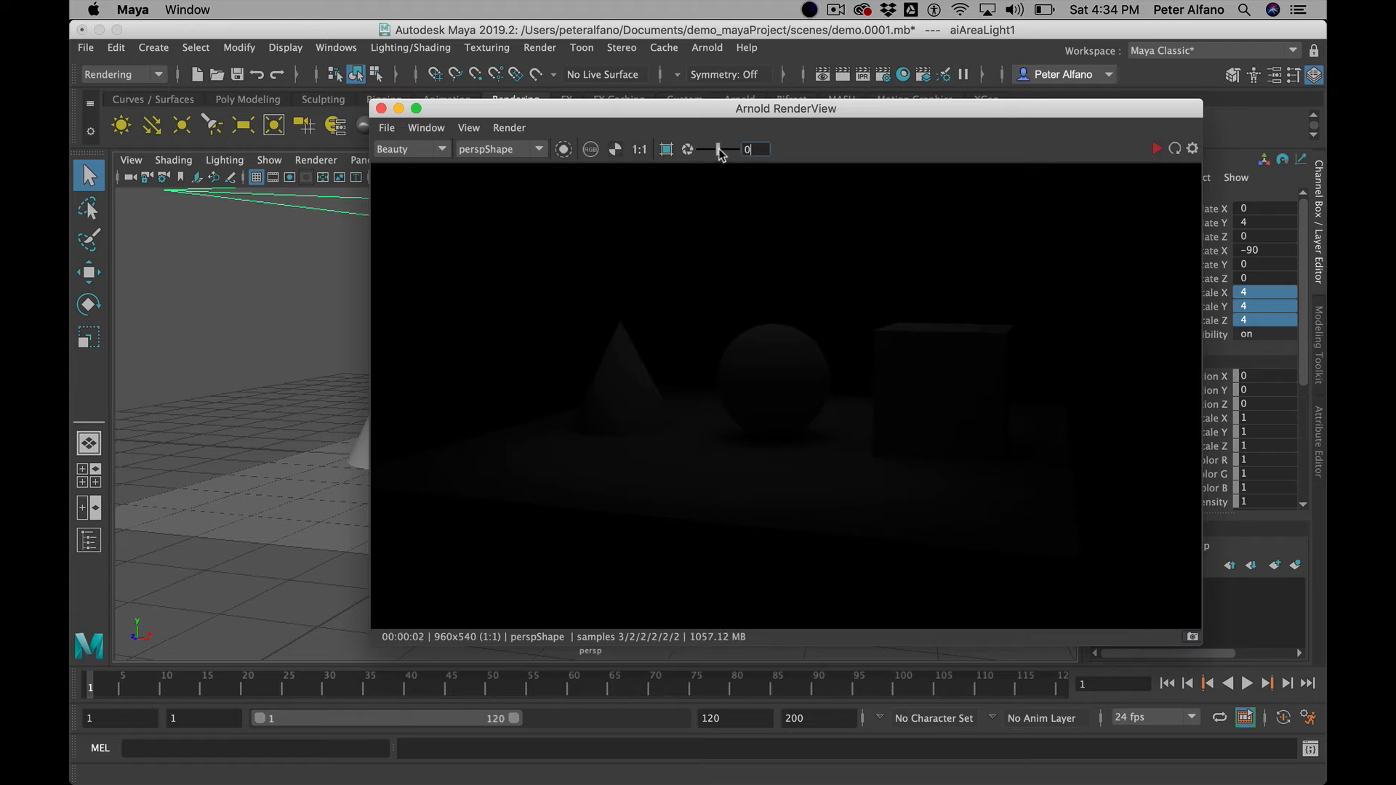
- Preview the render with the RenderView display exposure raised to 5, and reset the exposure to 0
left_click_drag(719, 151, 741, 151)
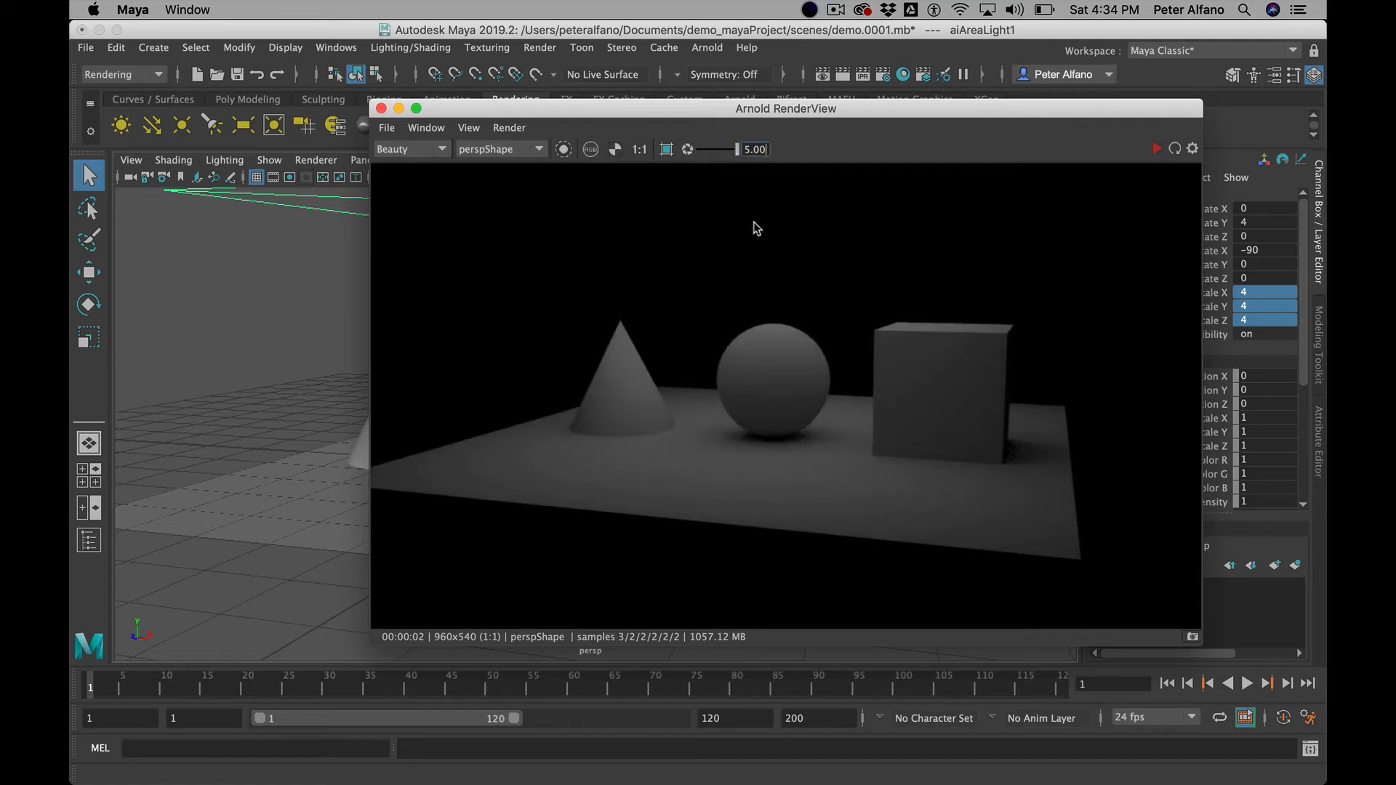
left_click(687, 149)
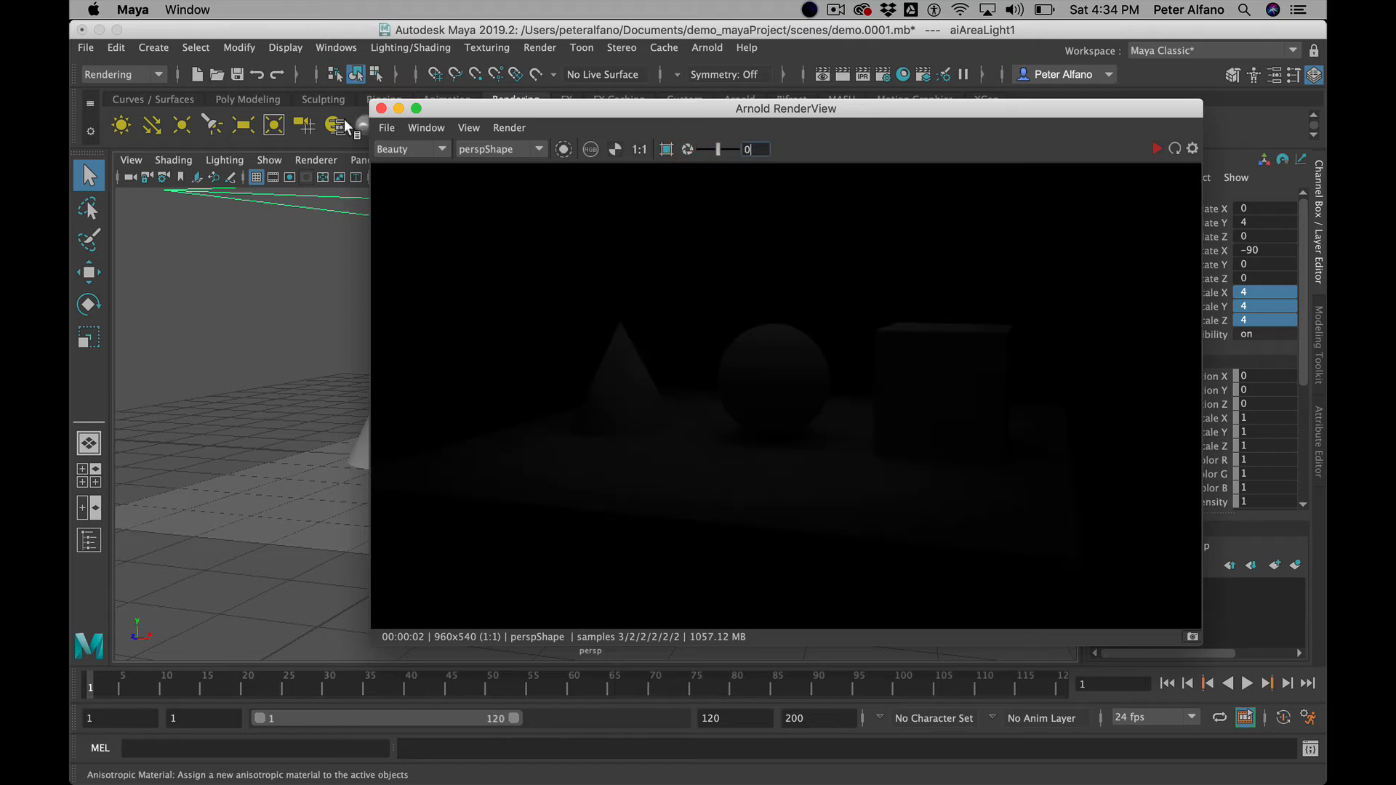
- Shrink the Arnold RenderView window, move it clear of the light's settings and restart the render
left_click_drag(427, 111, 203, 192)
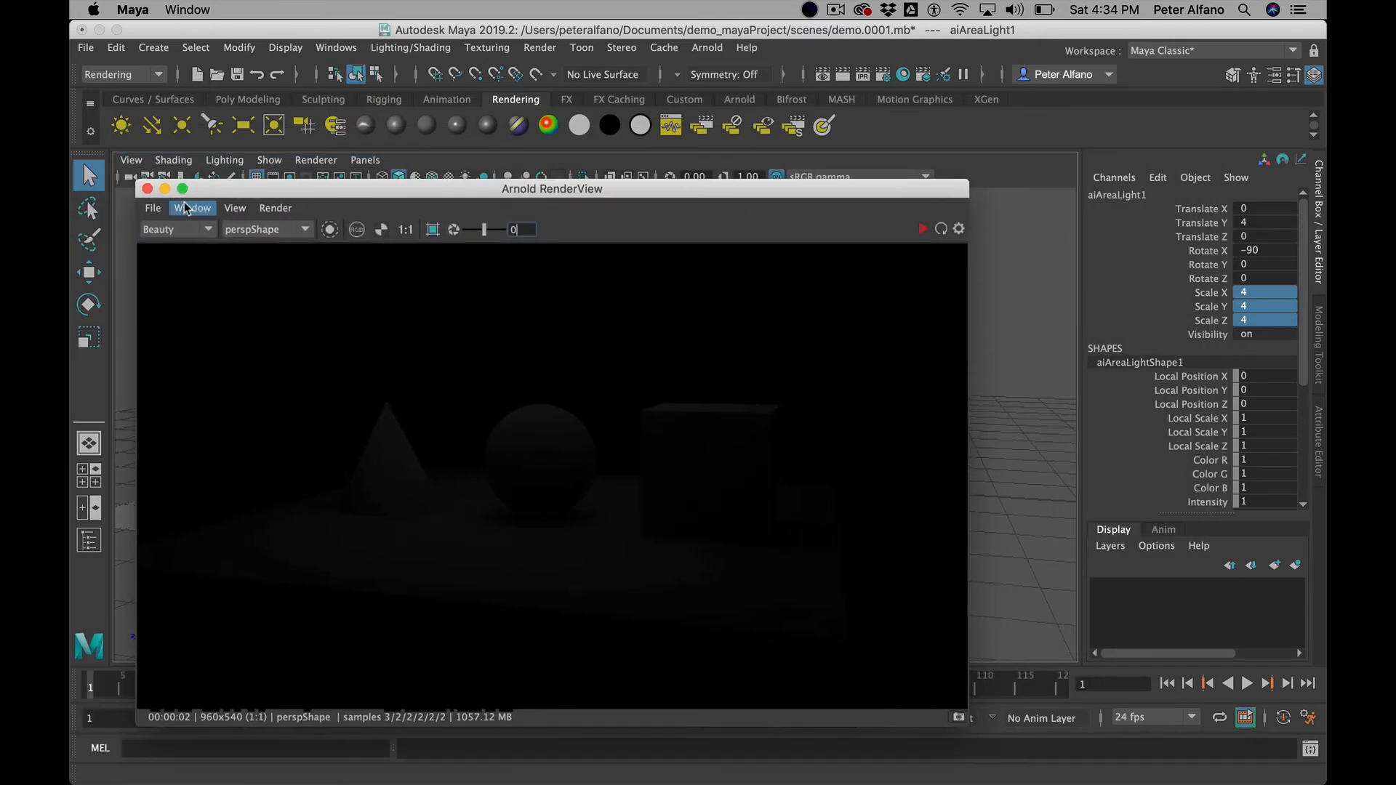
left_click_drag(967, 724, 791, 634)
left_click(748, 229)
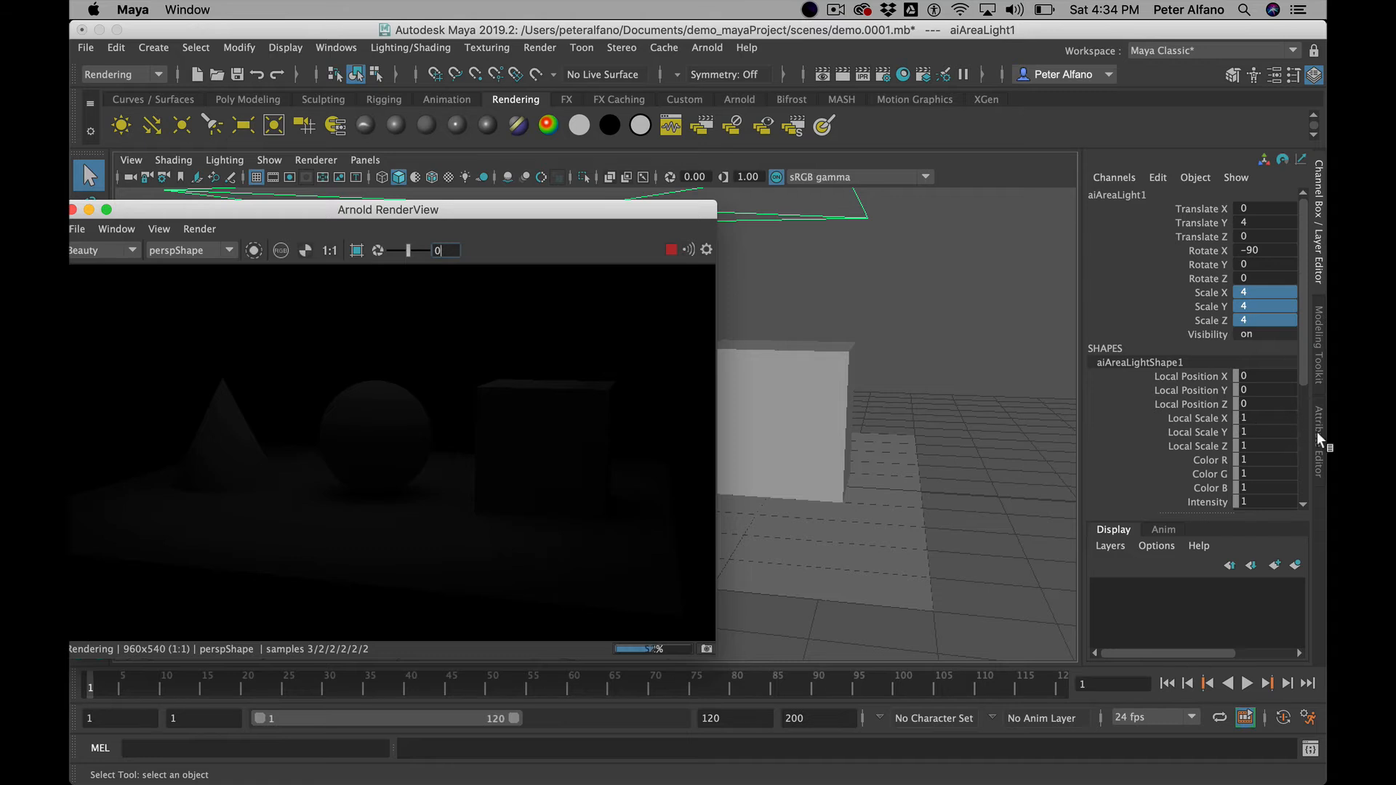
- Set the area light's Exposure to 5, review the updated render and close the Arnold RenderView
left_click(1317, 433)
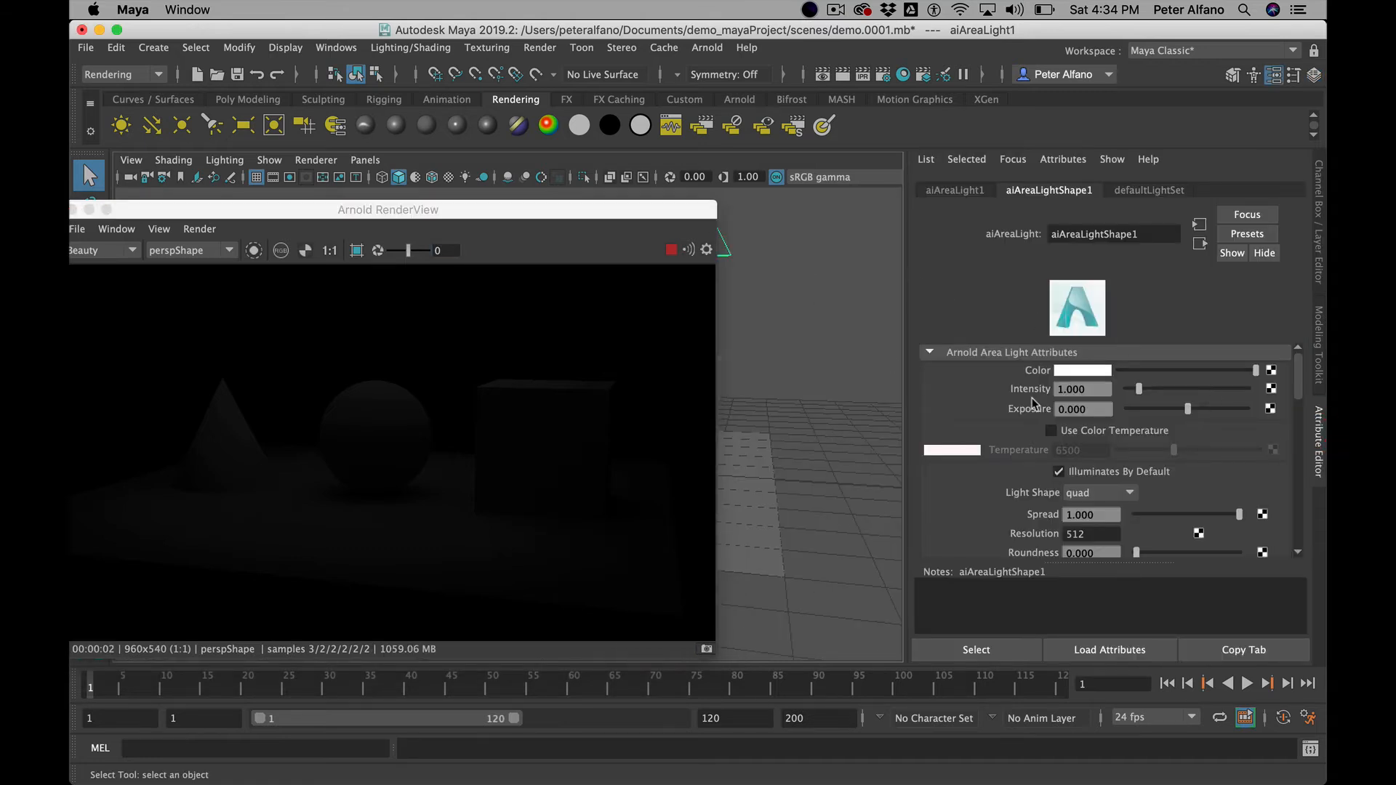
left_click_drag(1103, 409, 1062, 397)
type("5")
key("Return")
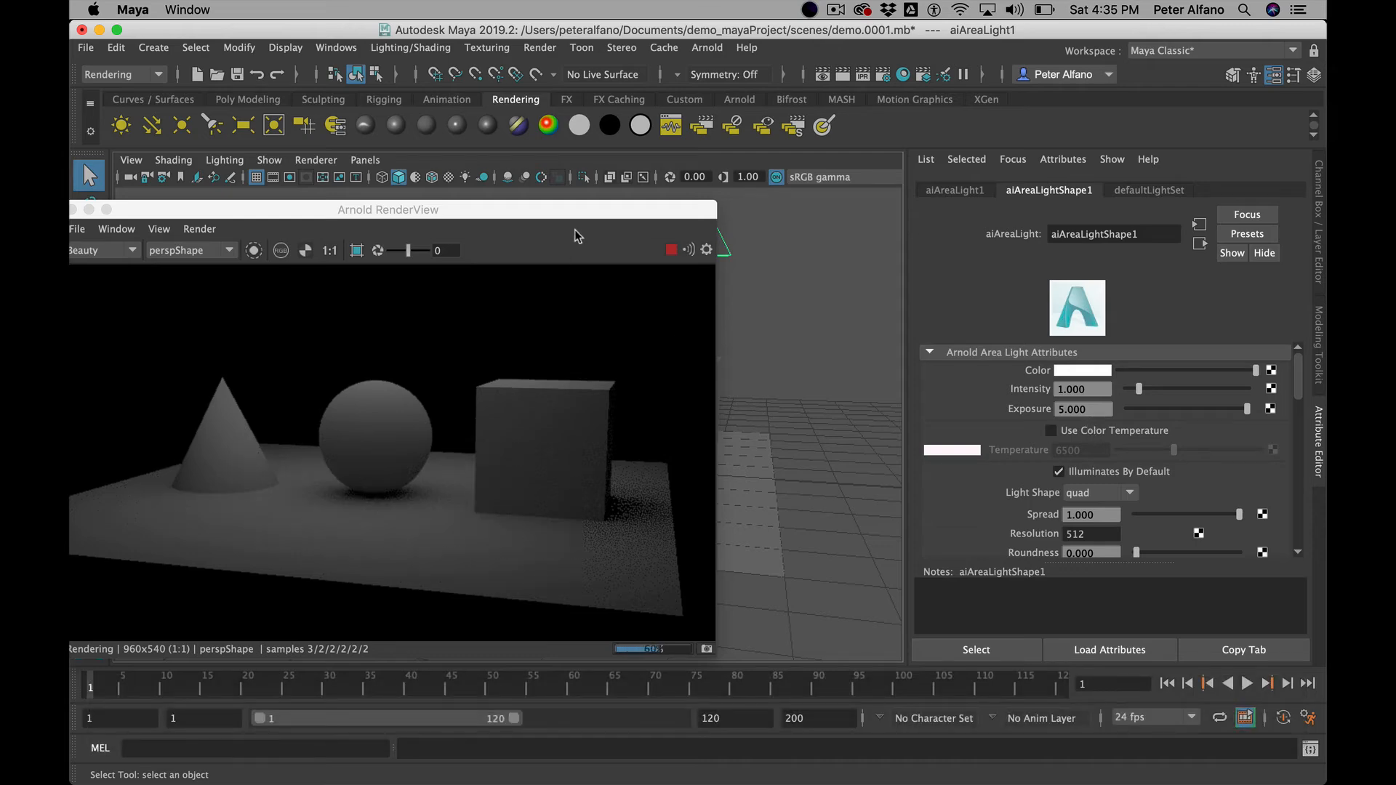
left_click_drag(577, 210, 705, 210)
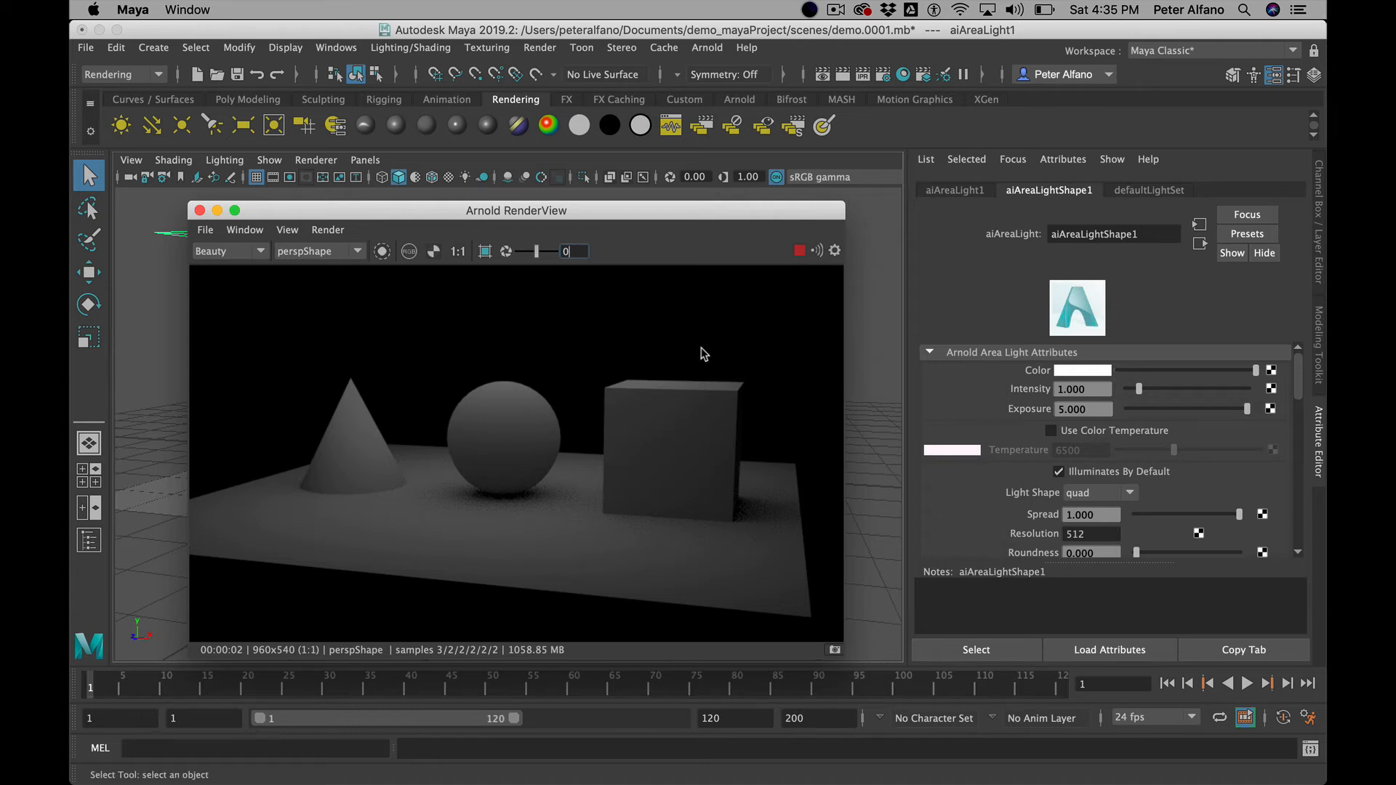
left_click(199, 210)
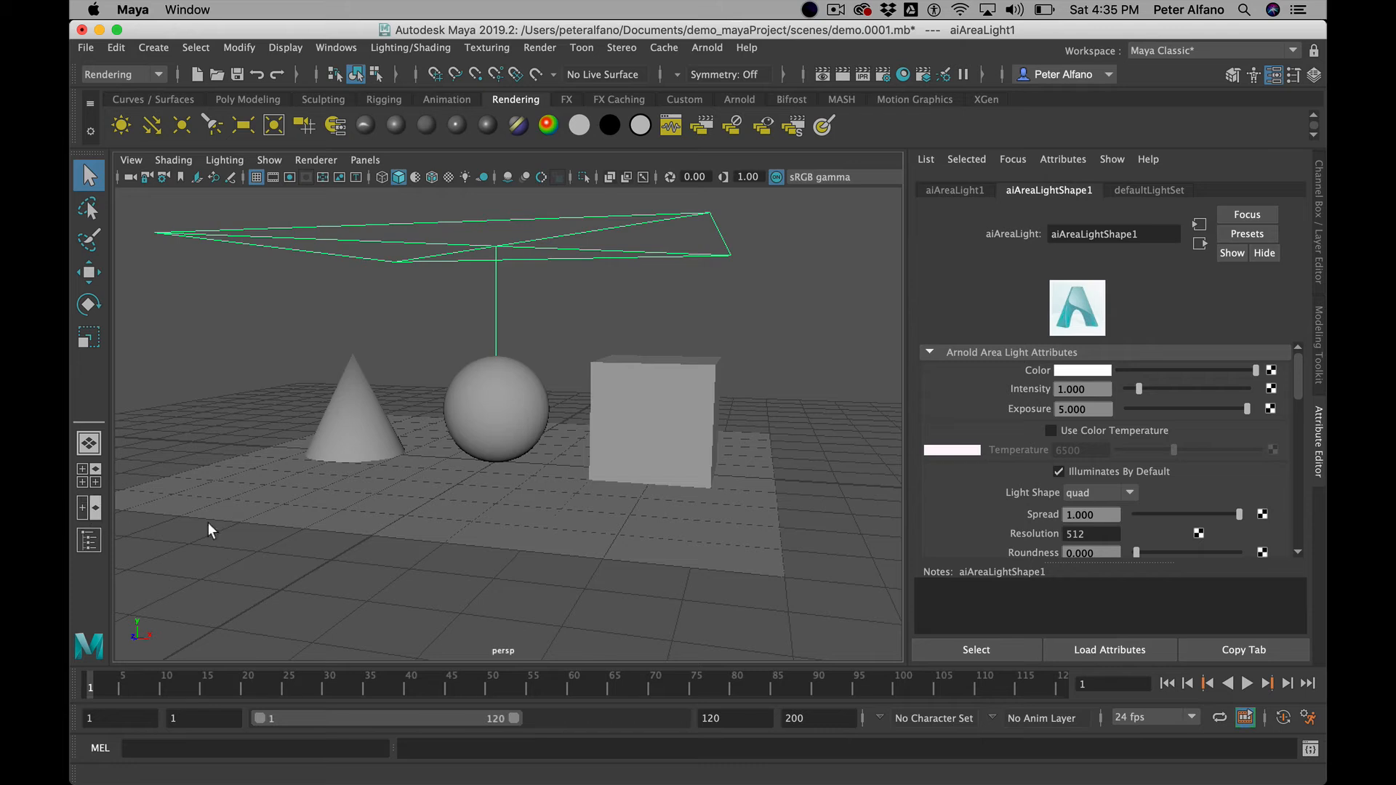
- Select the cone, sphere, cube and ground plane in turn to examine their shape attributes and channel values
left_click(365, 429)
left_click(525, 399)
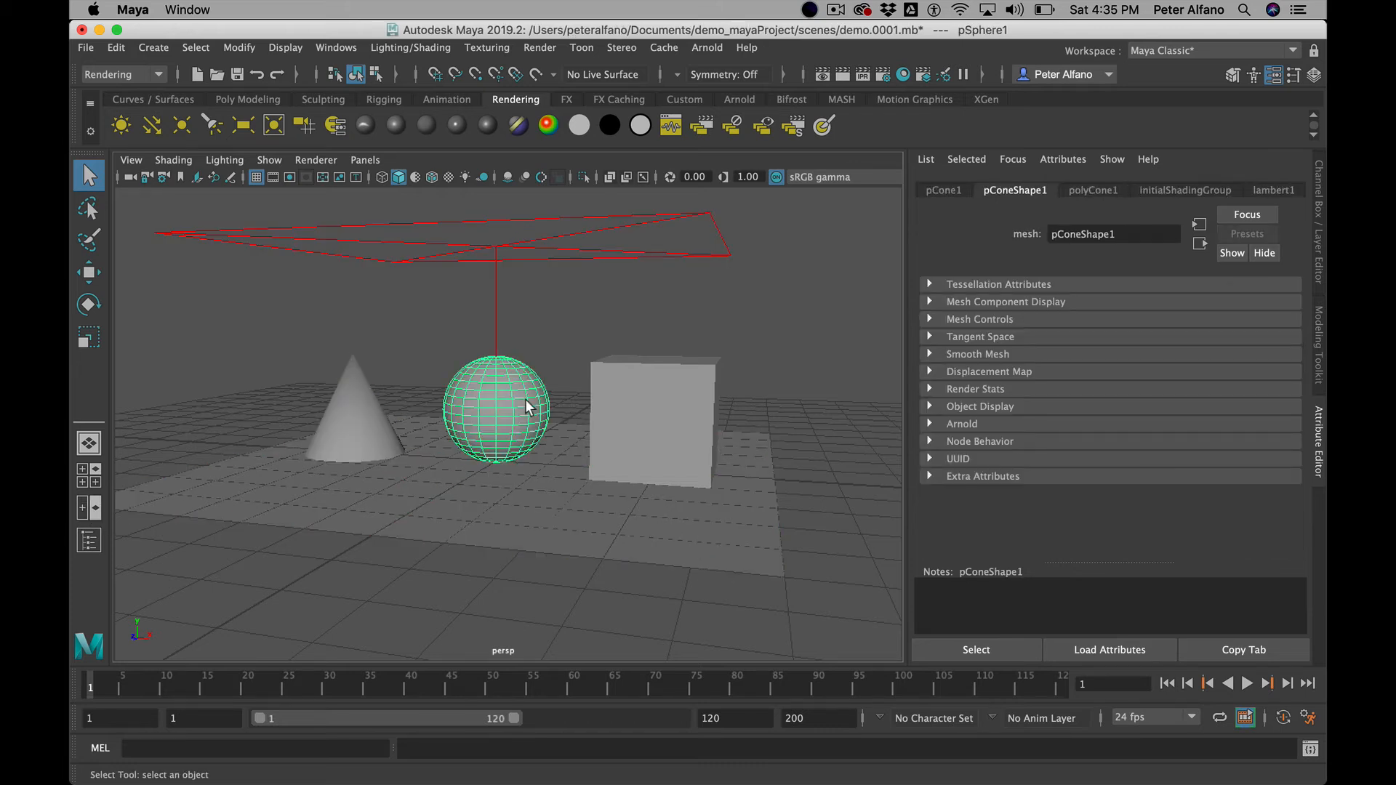
left_click(643, 408)
left_click(607, 535)
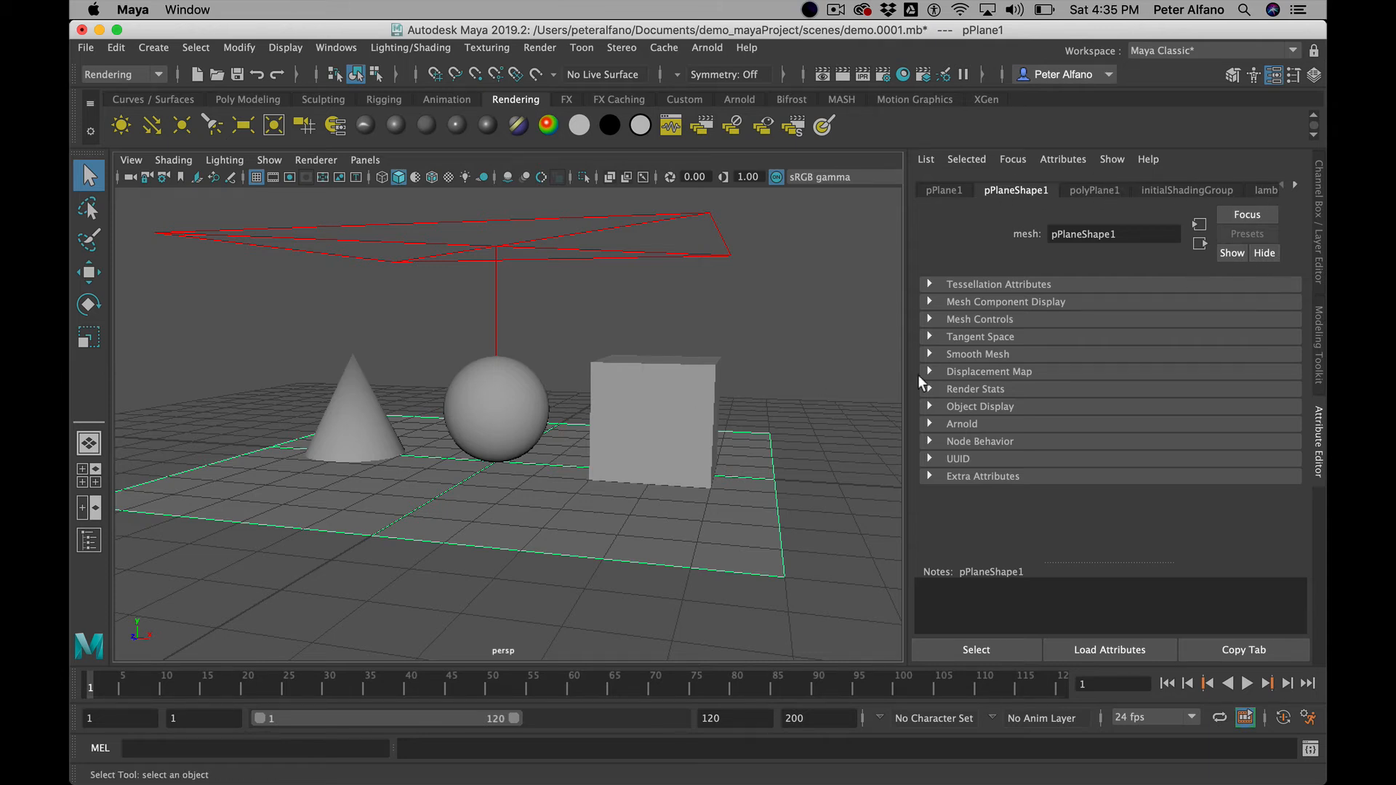
left_click(1318, 222)
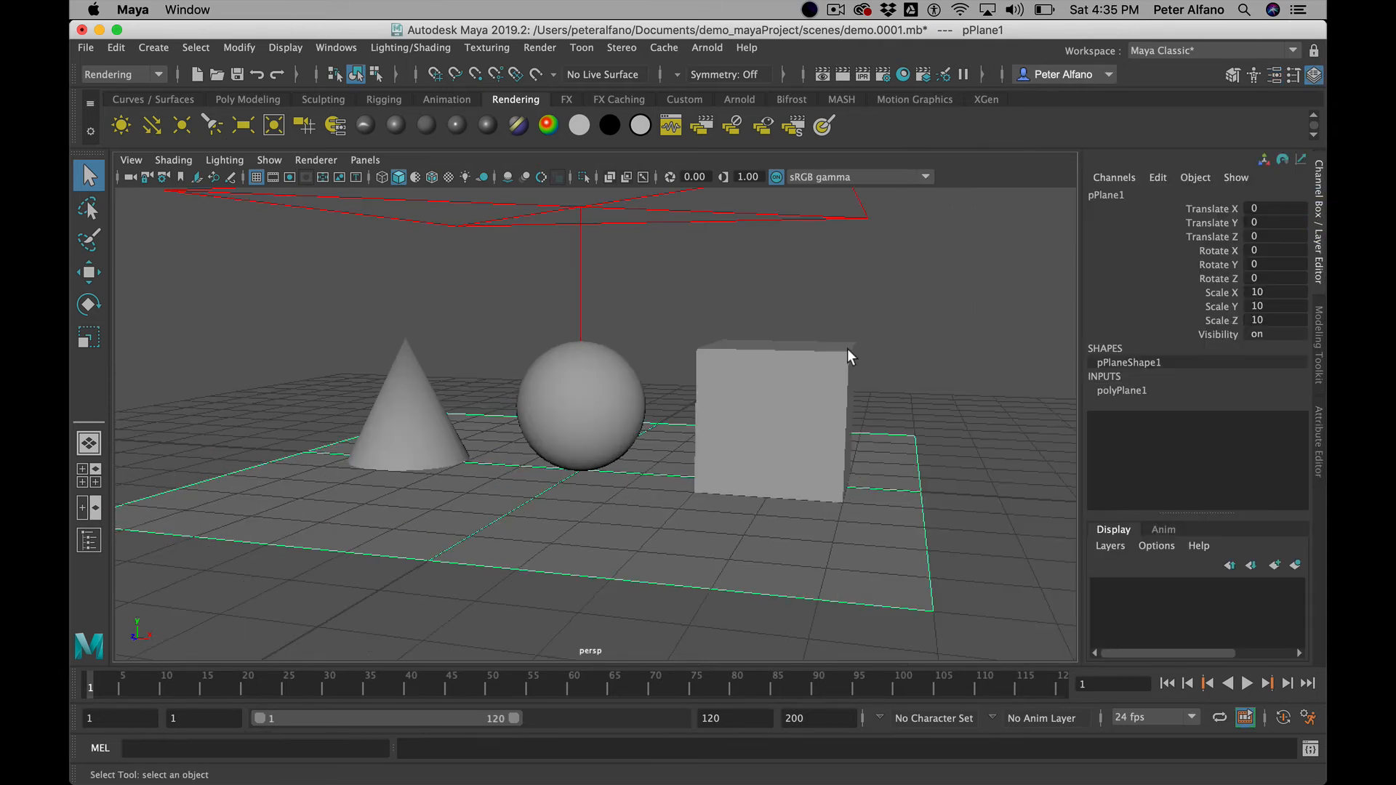
left_click(842, 350)
left_click(586, 348)
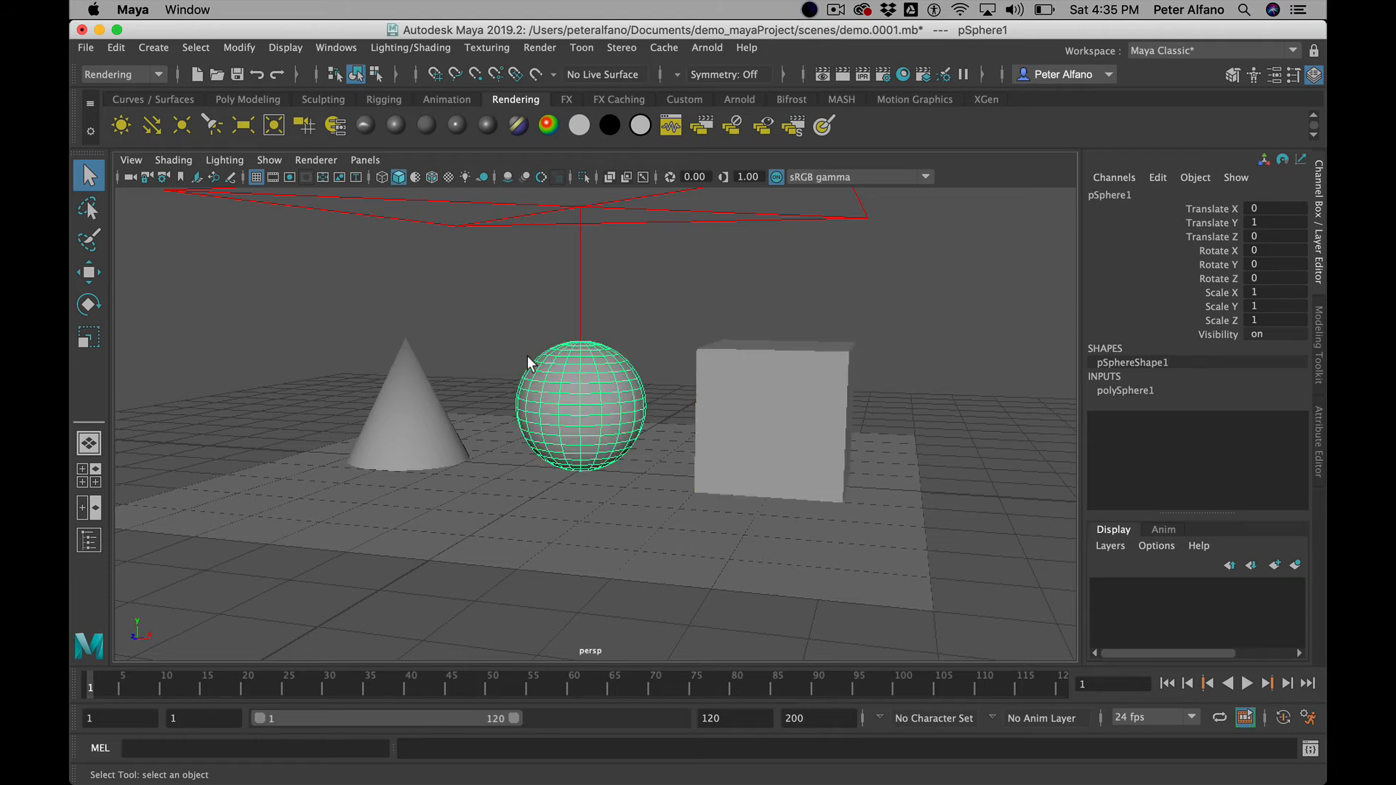
left_click(428, 367)
left_click(451, 530)
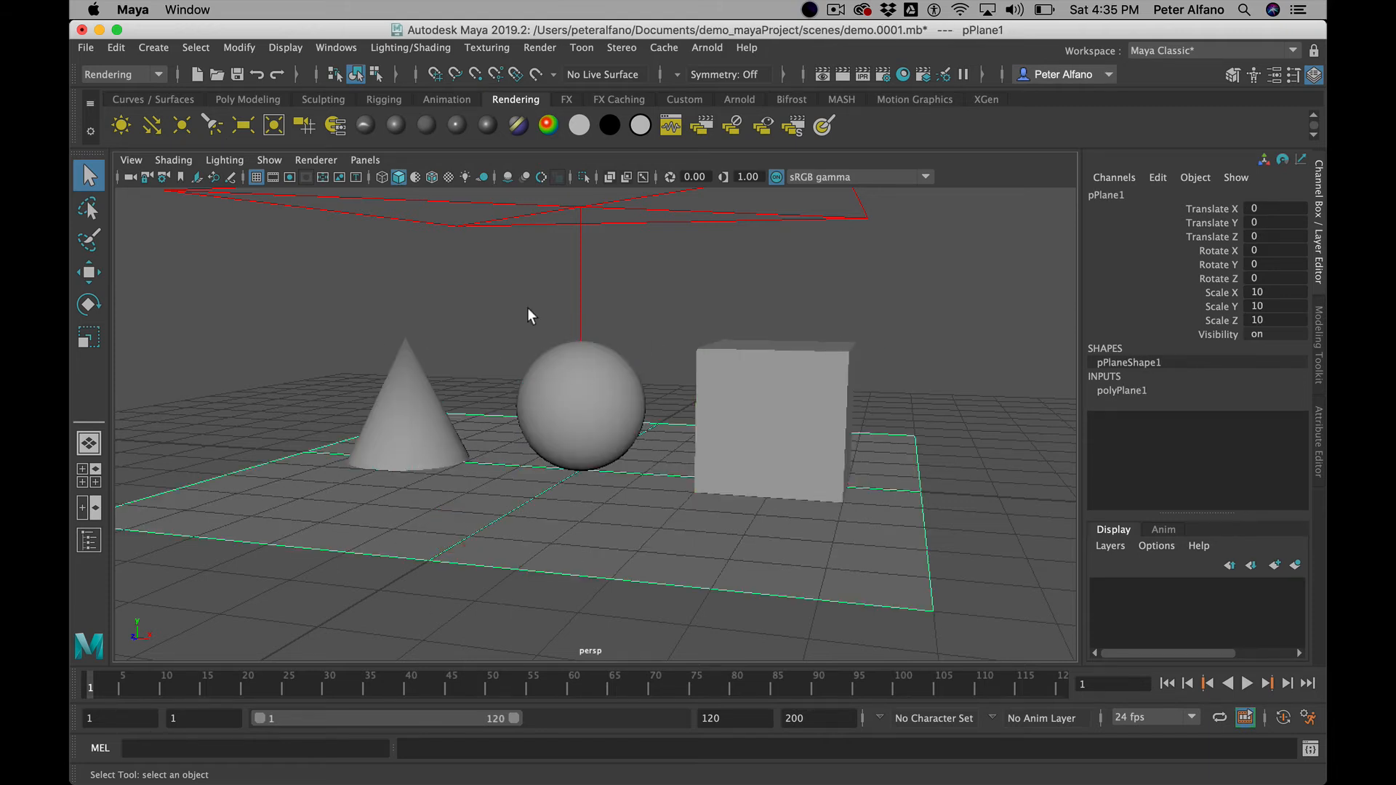
- Deselect everything and display the Outliner in the viewport panel
left_click_drag(624, 315, 490, 331, "alt")
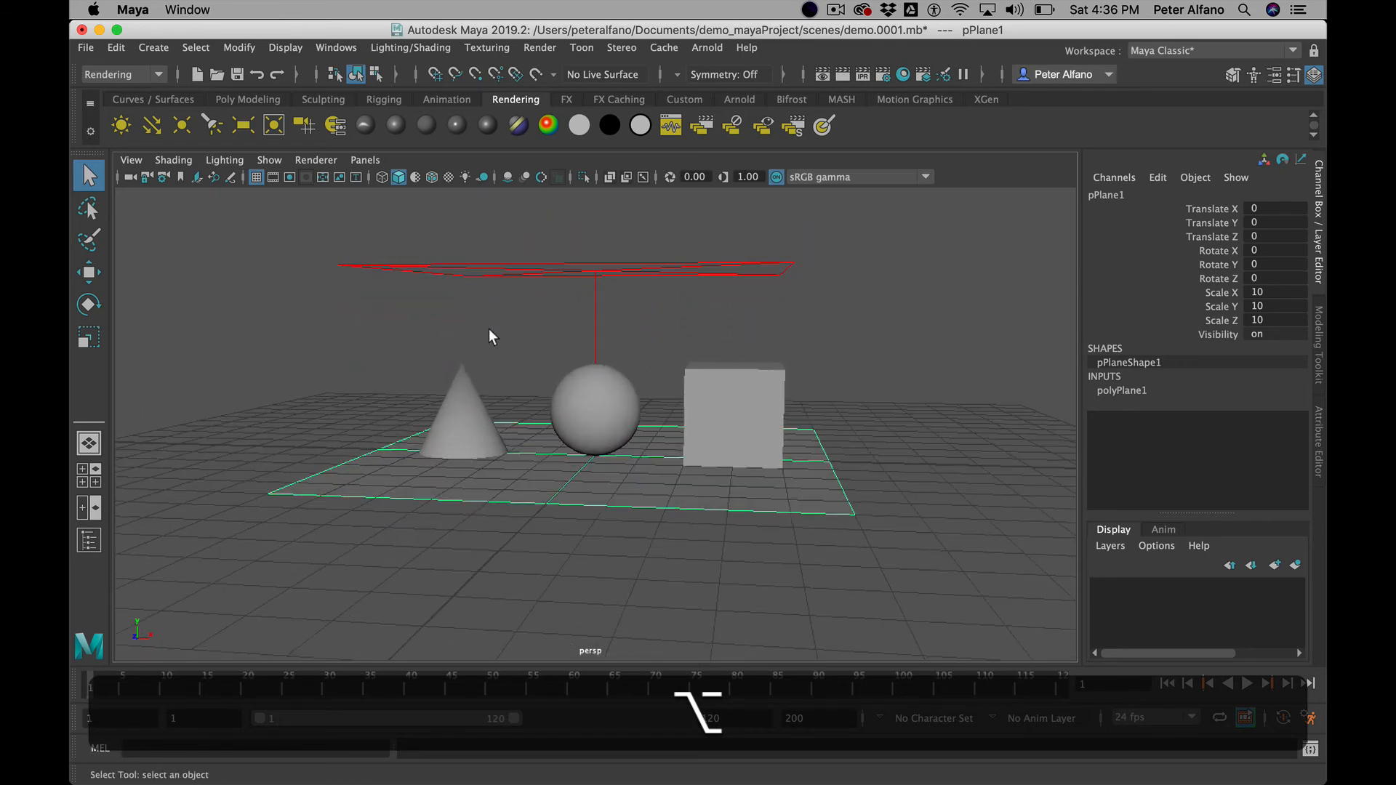
left_click(142, 491)
left_click(365, 159)
mouse_move(420, 181)
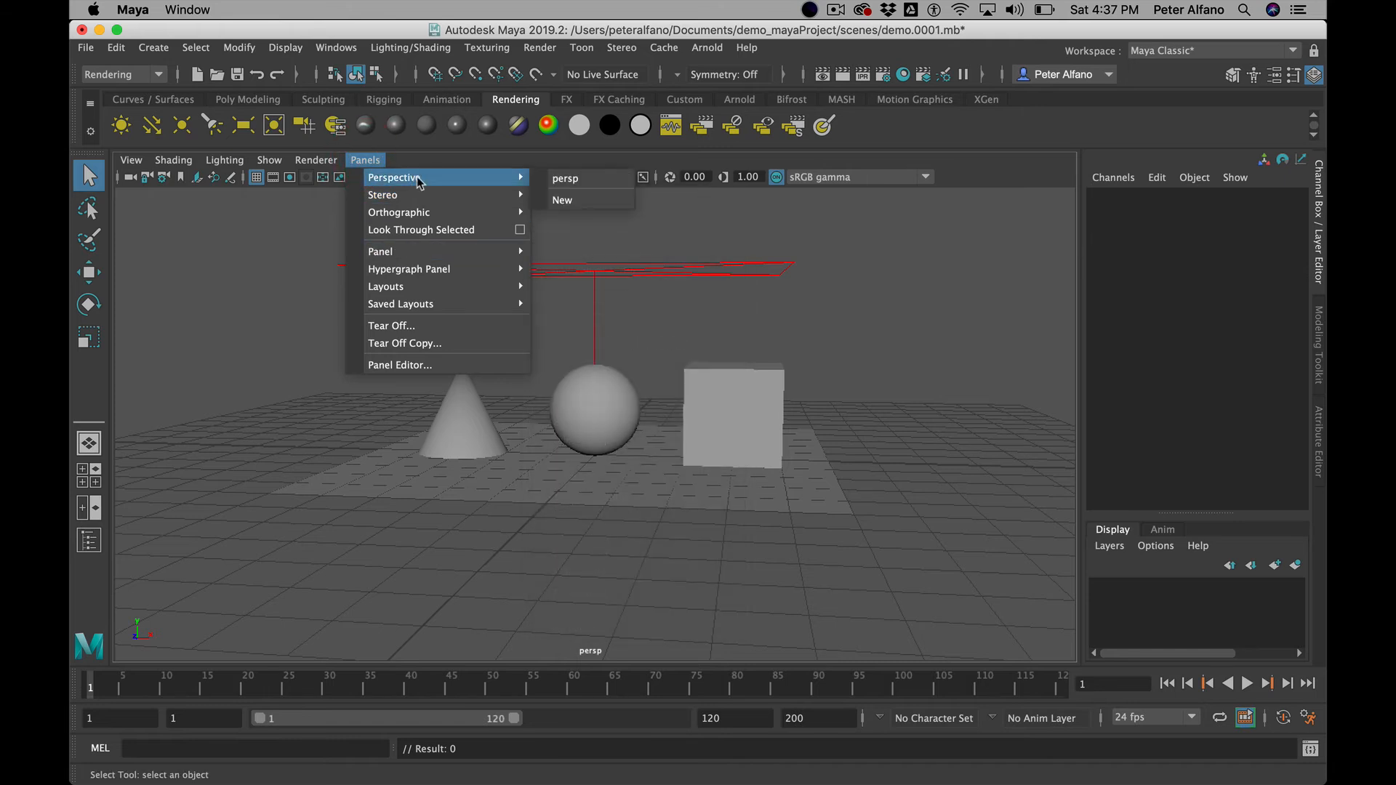
mouse_move(418, 253)
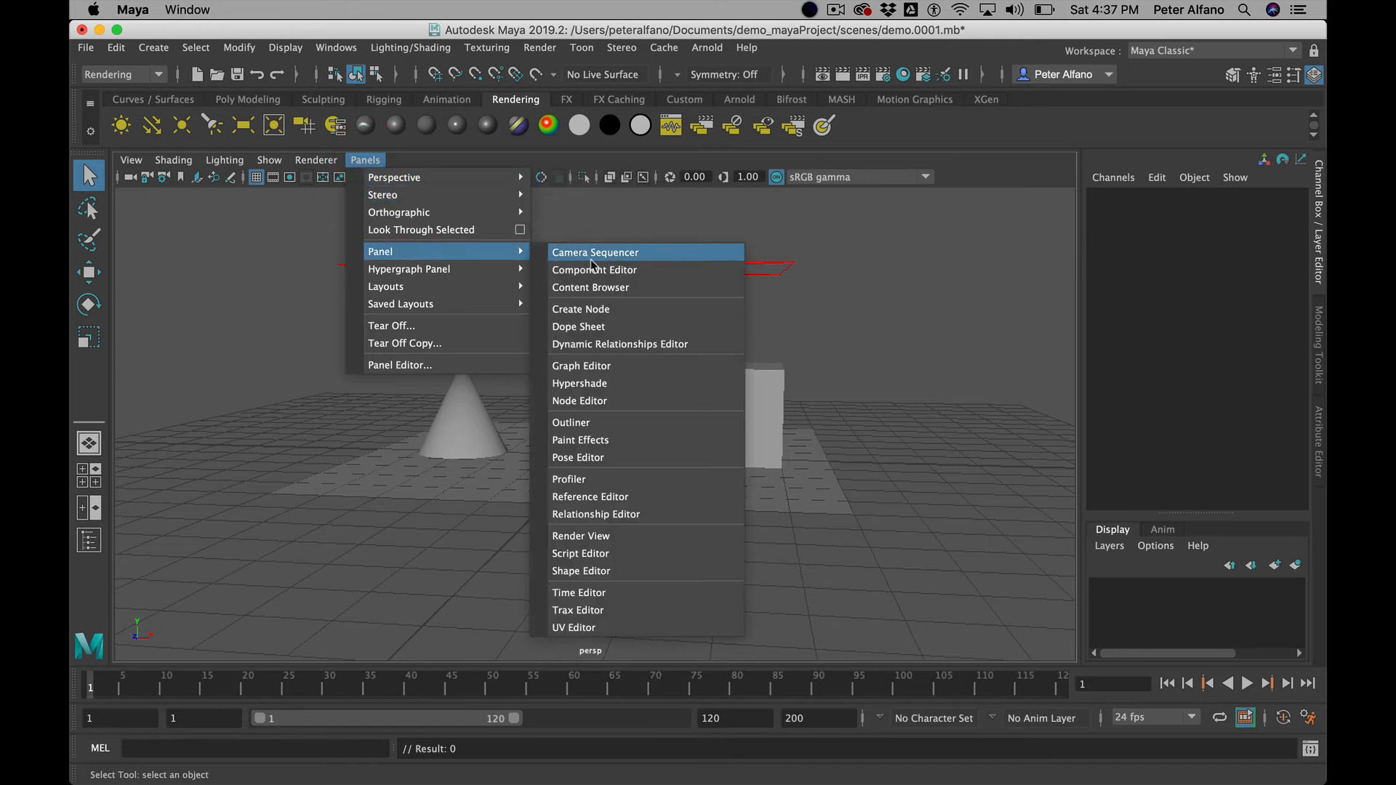
left_click(560, 425)
- Restore the single perspective view and dock the floating Outliner window next to the toolbox
left_click_drag(284, 204, 540, 318)
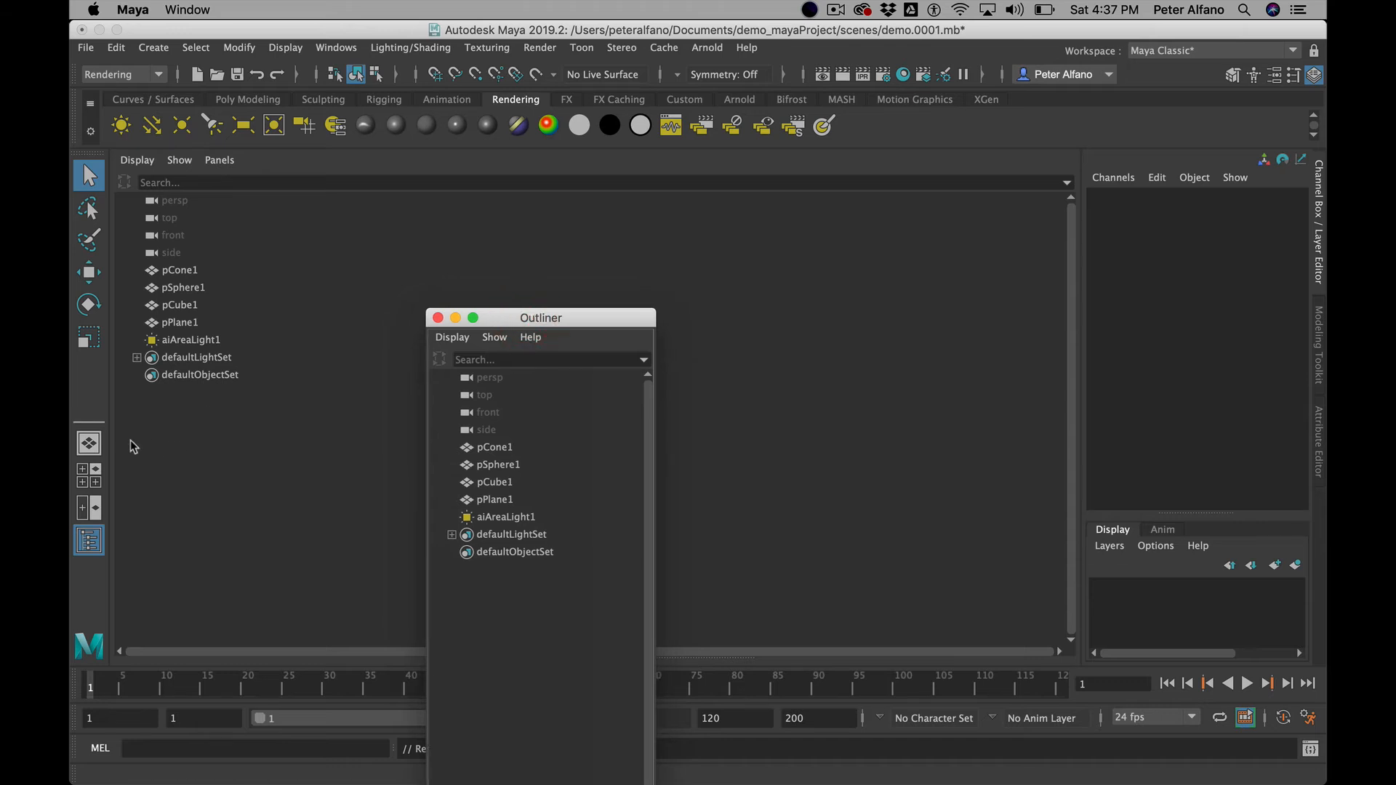
left_click(91, 443)
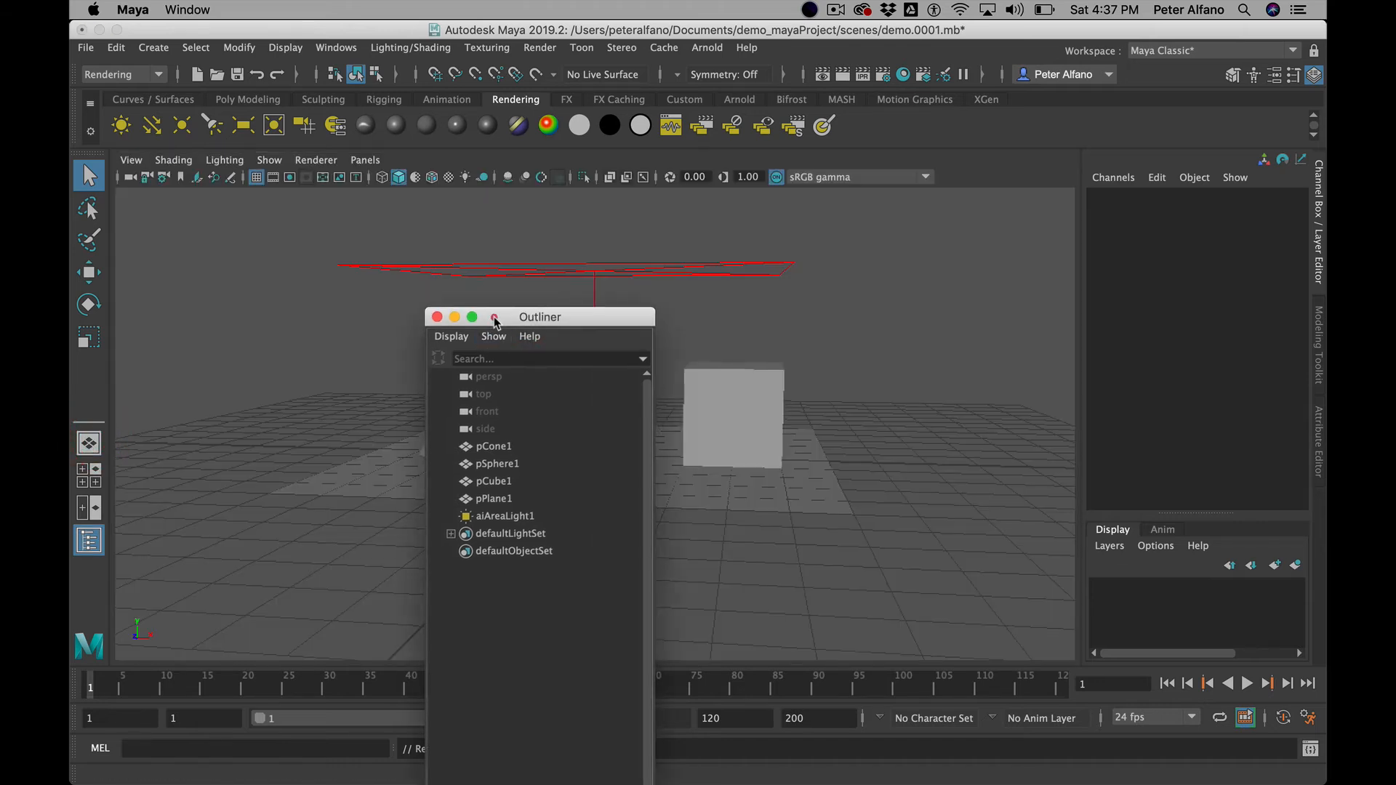
left_click_drag(483, 323, 75, 356)
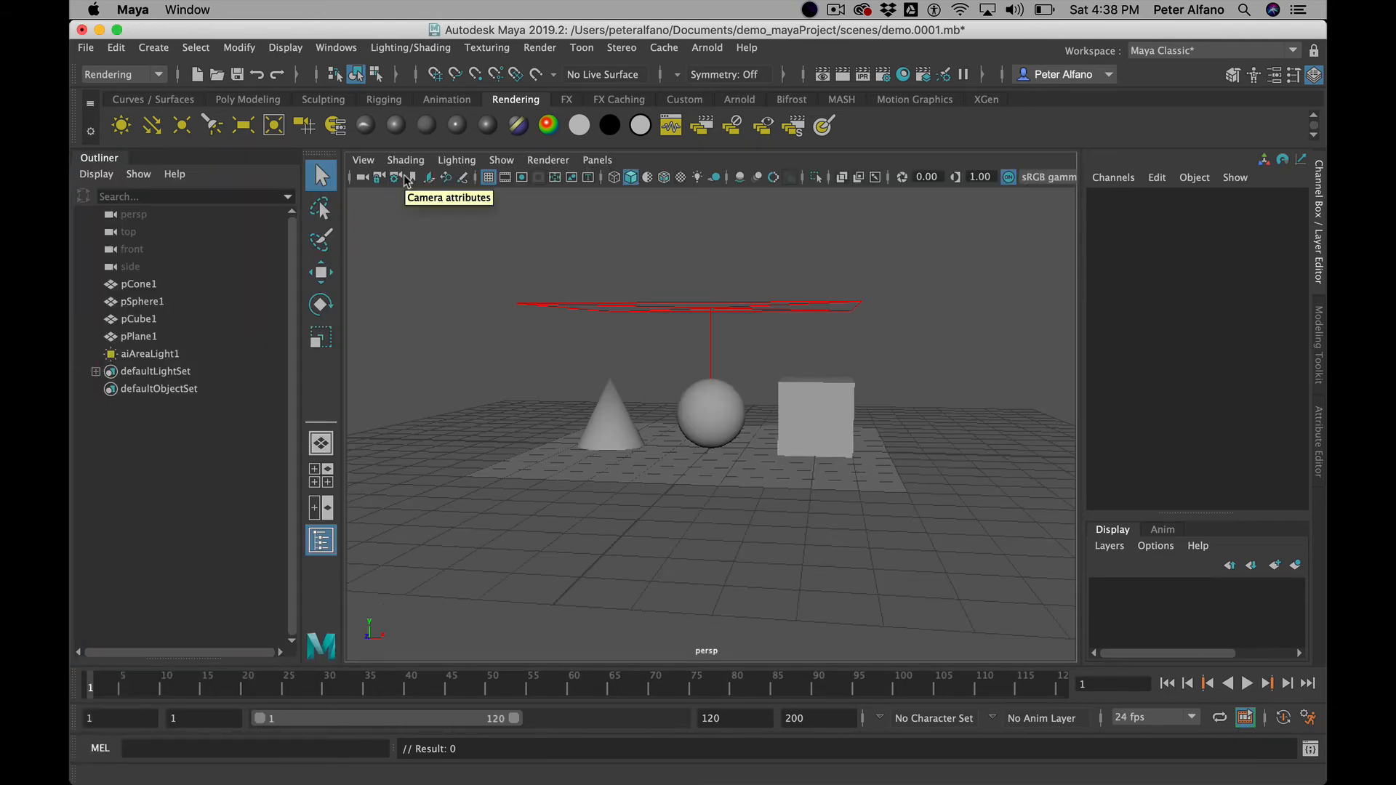
- Select the persp, top, front and side cameras in turn to examine their transform and lens values
left_click(159, 214)
left_click(138, 232)
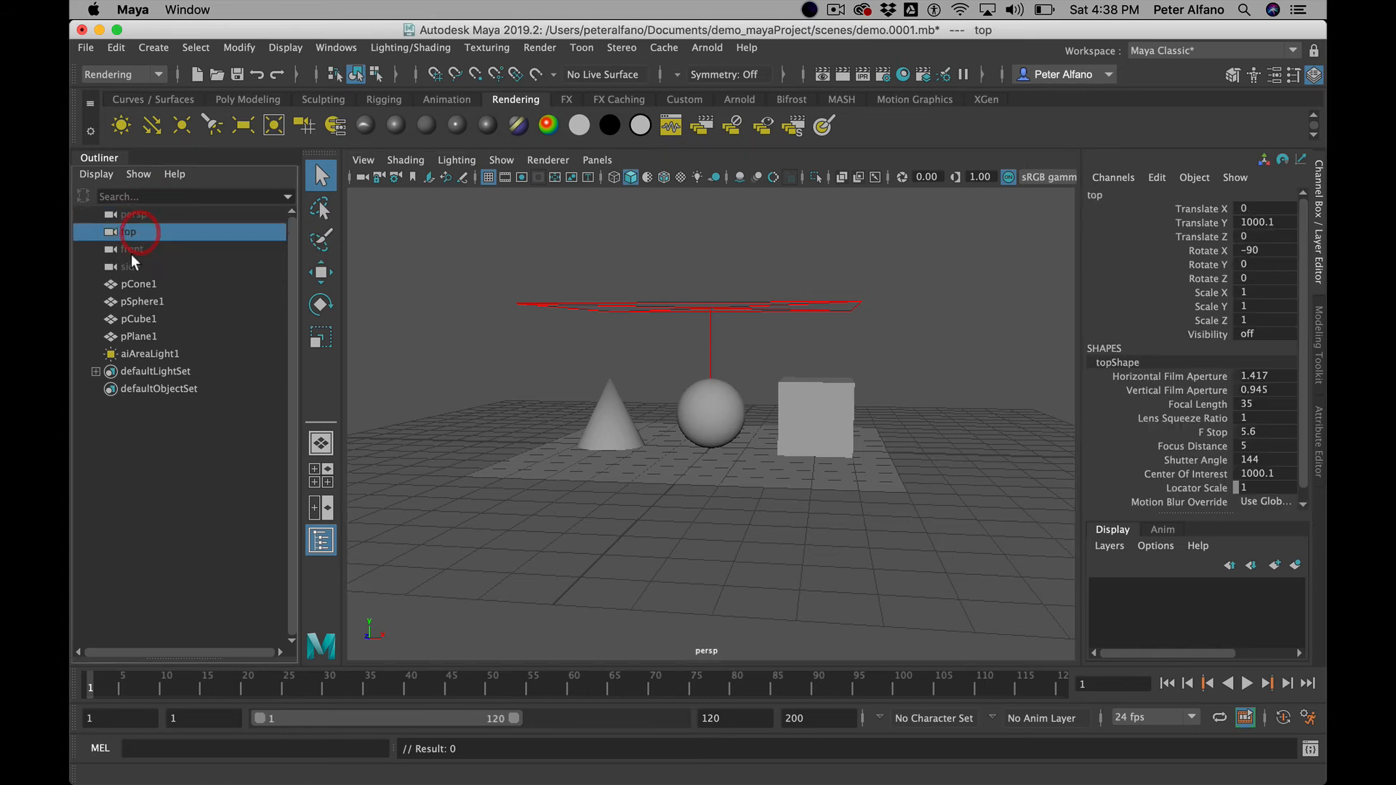
left_click(132, 249)
left_click(138, 267)
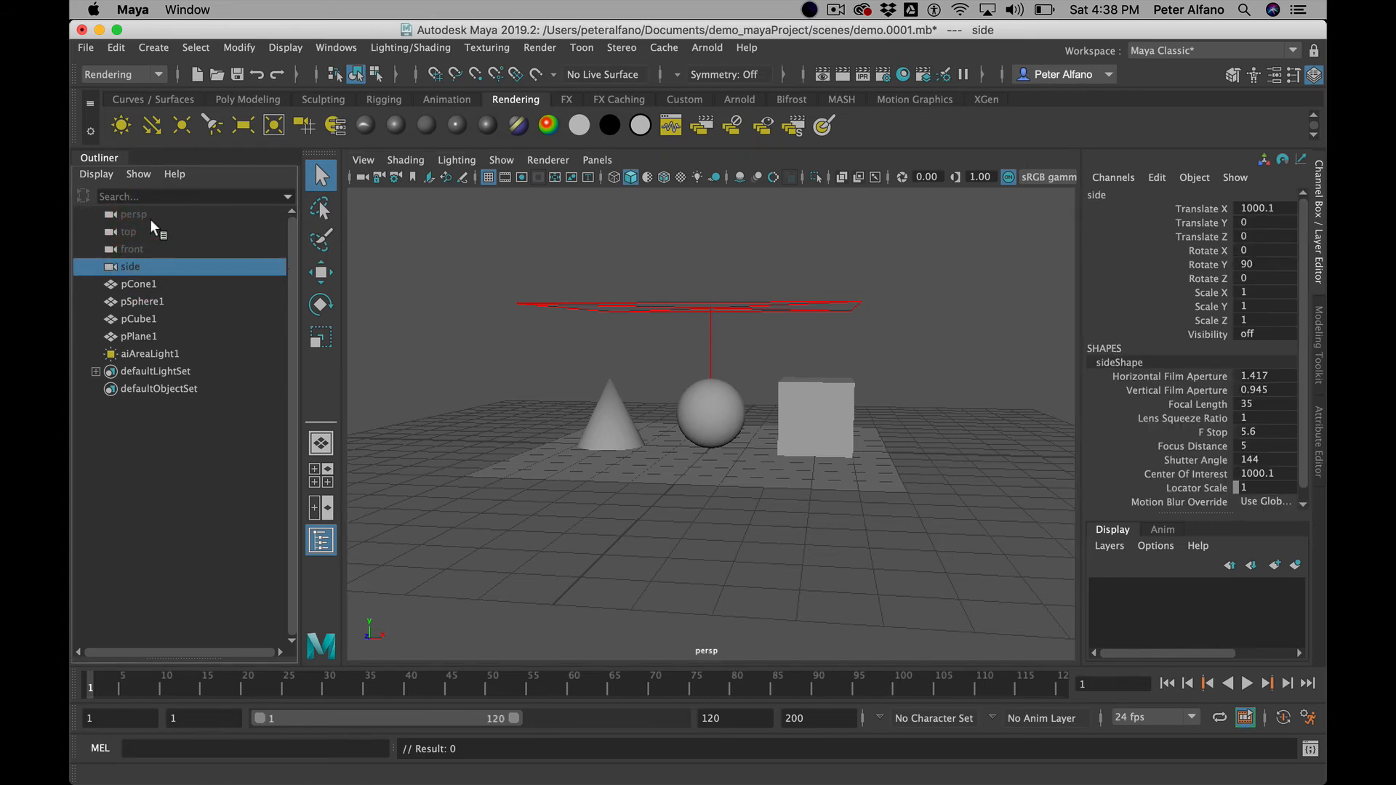
left_click(149, 215)
left_click(142, 233)
left_click(135, 248)
left_click(219, 266)
left_click(138, 214)
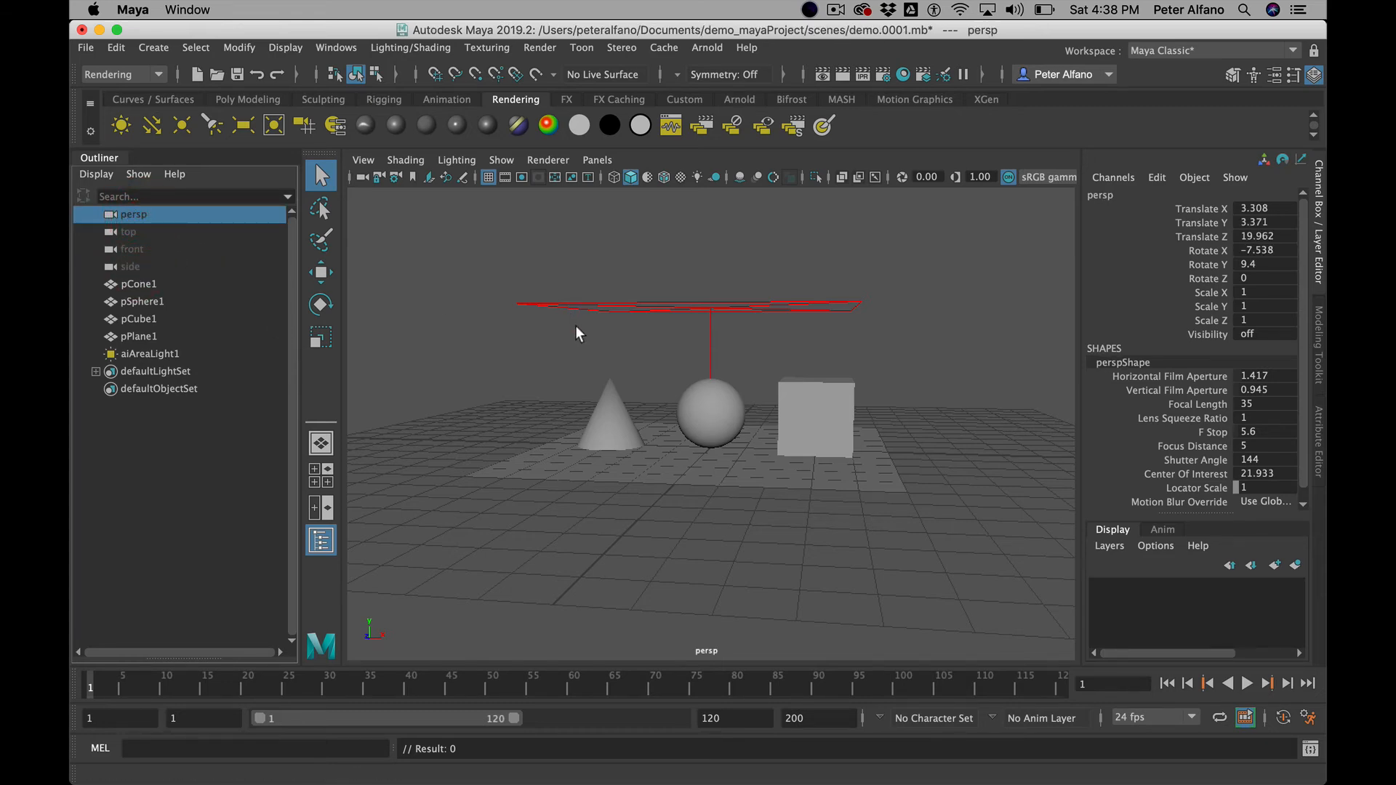
- Examine how the persp camera's translate and rotate values respond while orbiting, panning and zooming the perspective view
left_click_drag(552, 369, 611, 371, "alt")
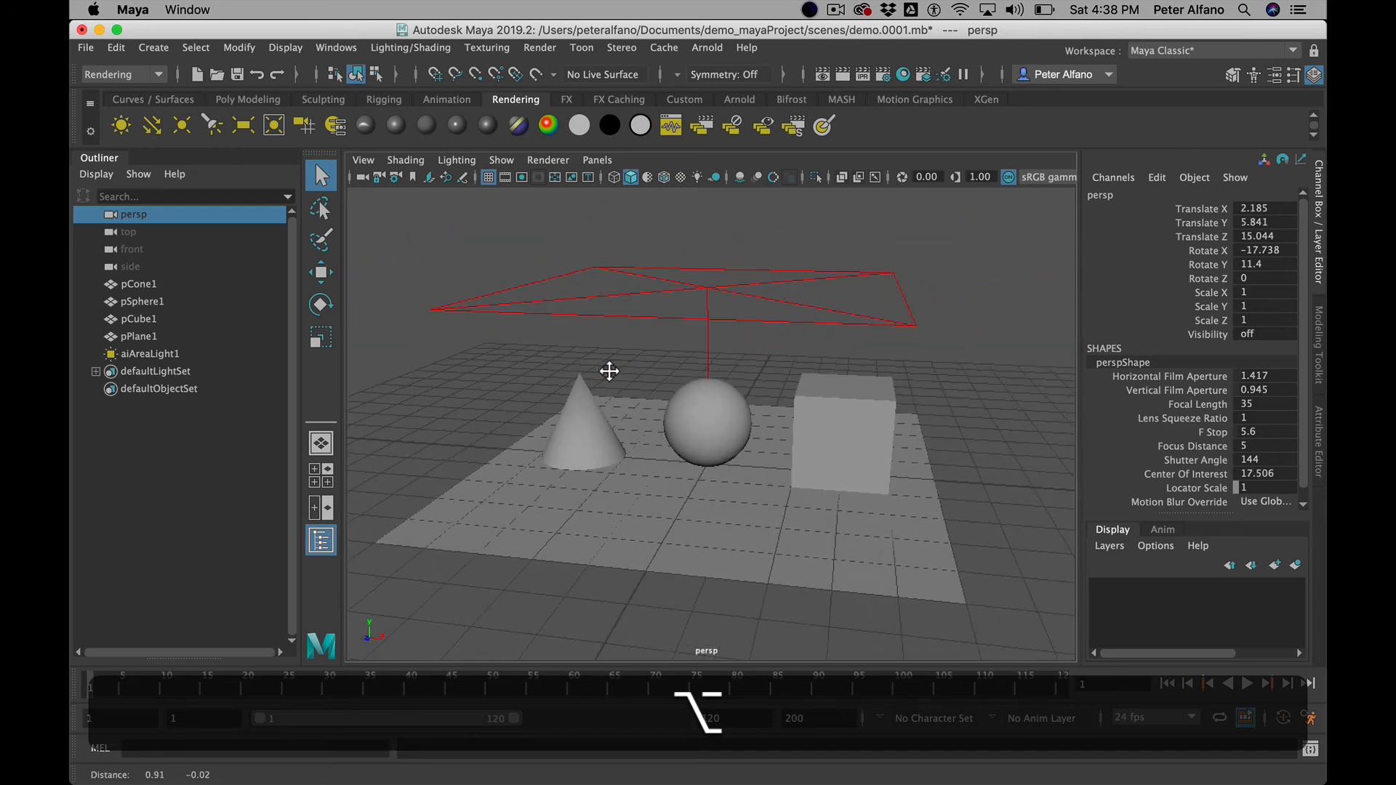
left_click_drag(720, 552, 710, 533, "alt")
middle_click_drag(723, 458, 716, 471, "alt")
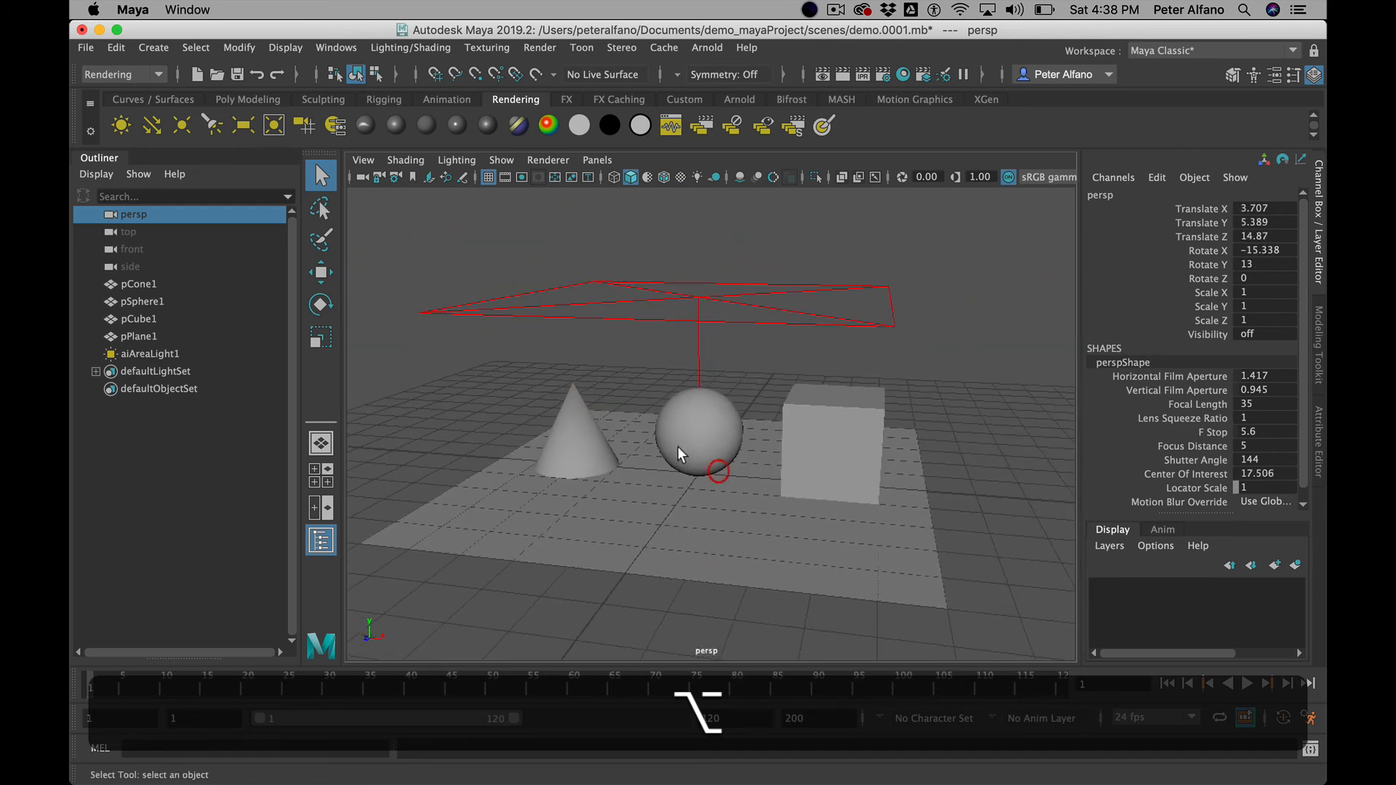
mouse_move(604, 412)
right_mouse_down("alt")
mouse_move(634, 428)
mouse_move(620, 416)
right_mouse_up("alt")
left_click_drag(621, 416, 638, 407, "alt")
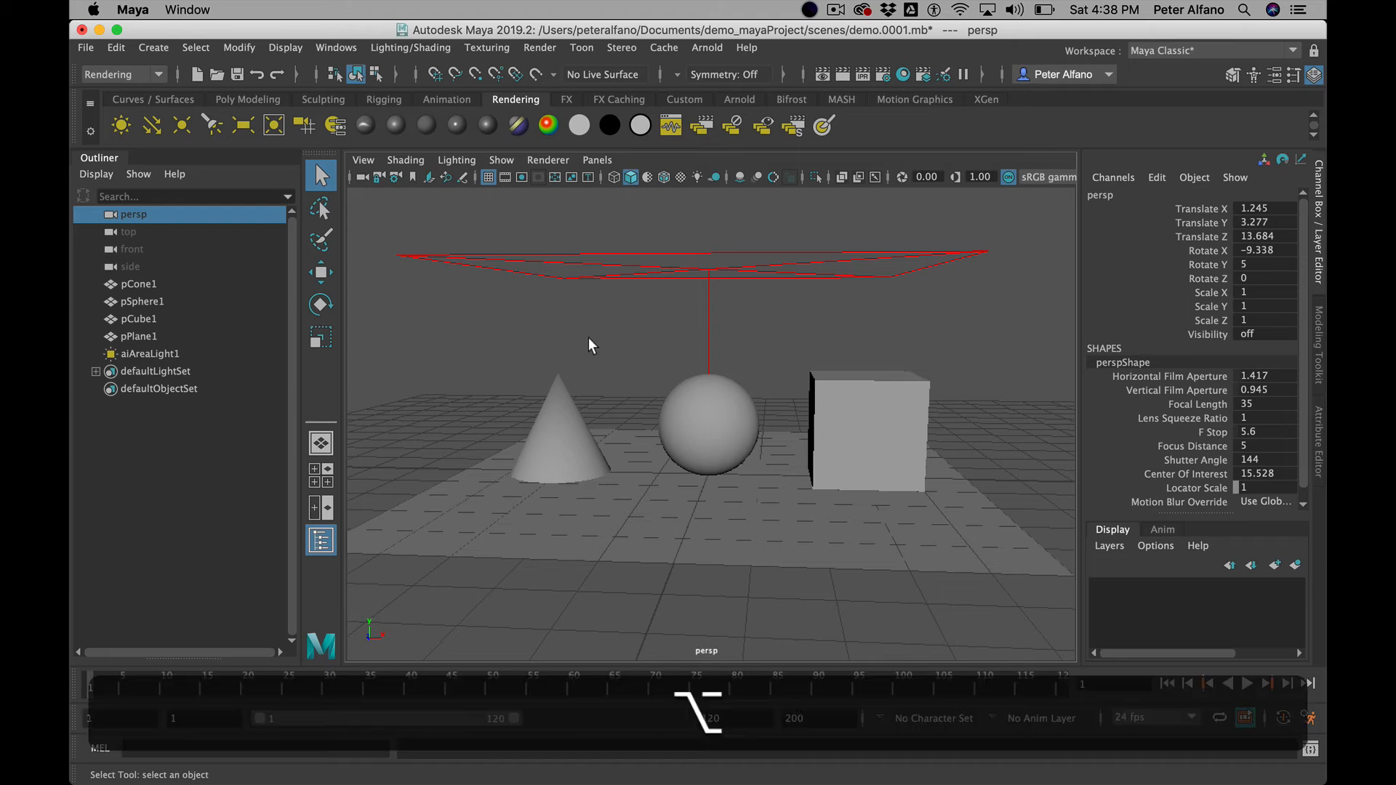
left_click_drag(589, 346, 661, 412, "alt")
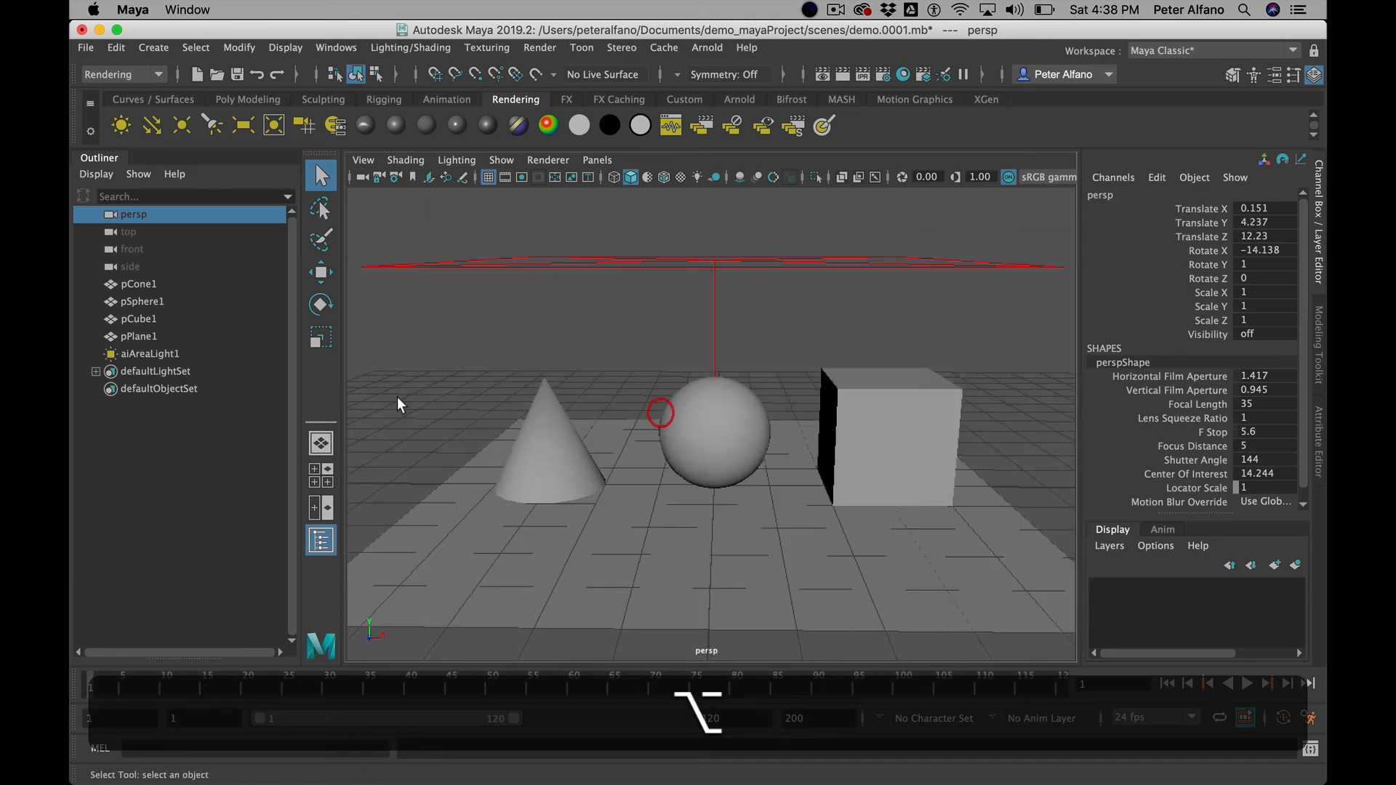
- Compare the side camera's values with the persp camera's and check how persp responds to a low orbit
left_click(160, 269)
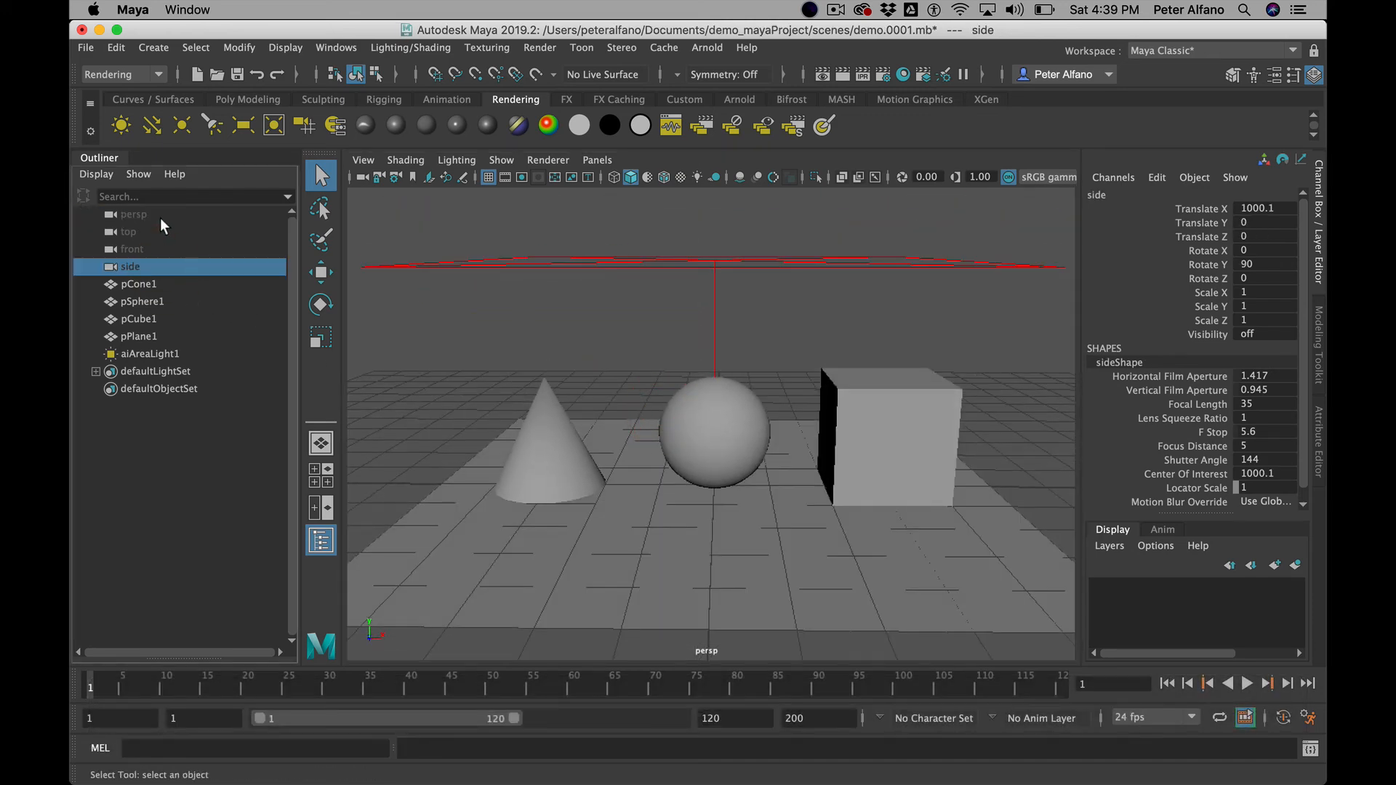
left_click(151, 214)
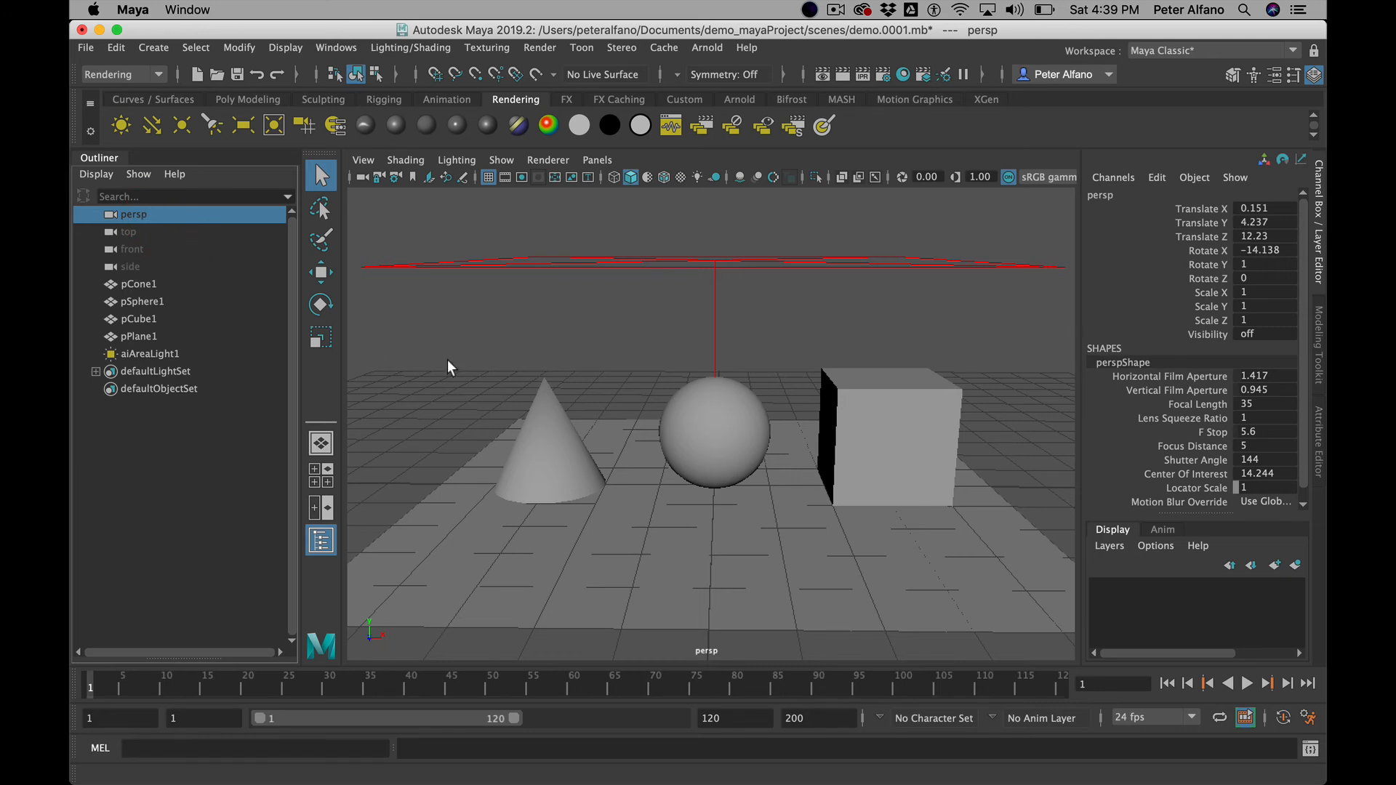
left_click_drag(594, 442, 646, 413, "alt")
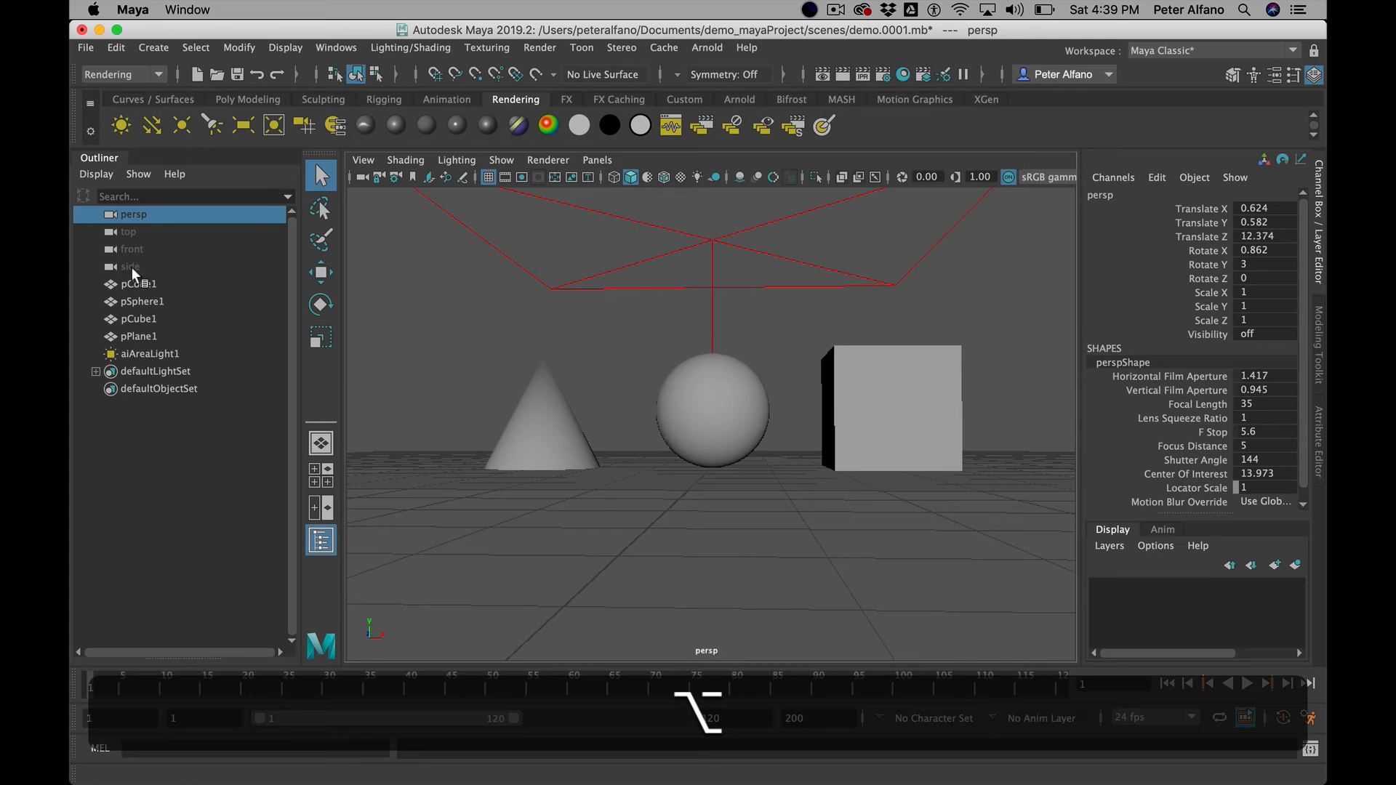
left_click(132, 267)
- Duplicate the persp camera and rename the copy shotCAM
left_click(146, 217)
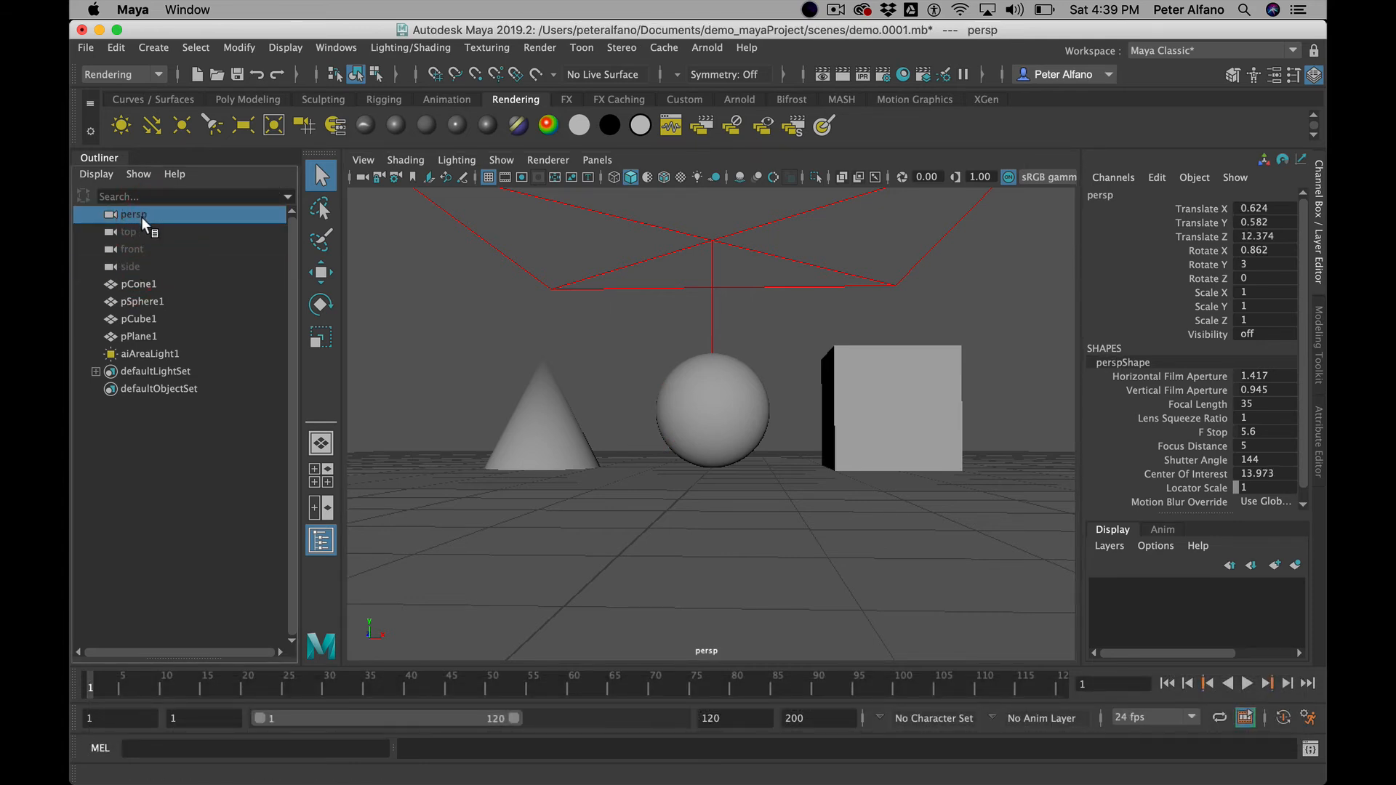
key("super+d")
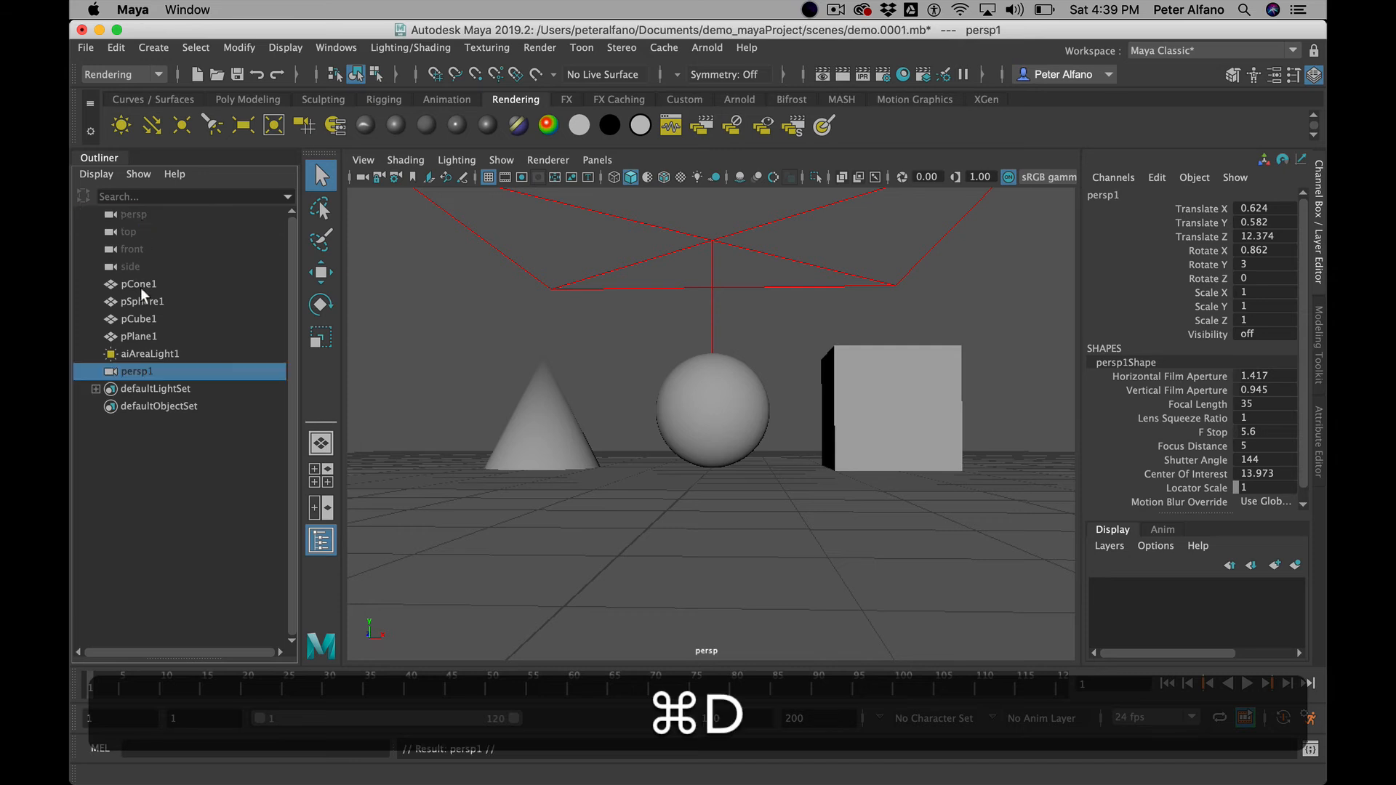
left_click(160, 354)
left_click(149, 373)
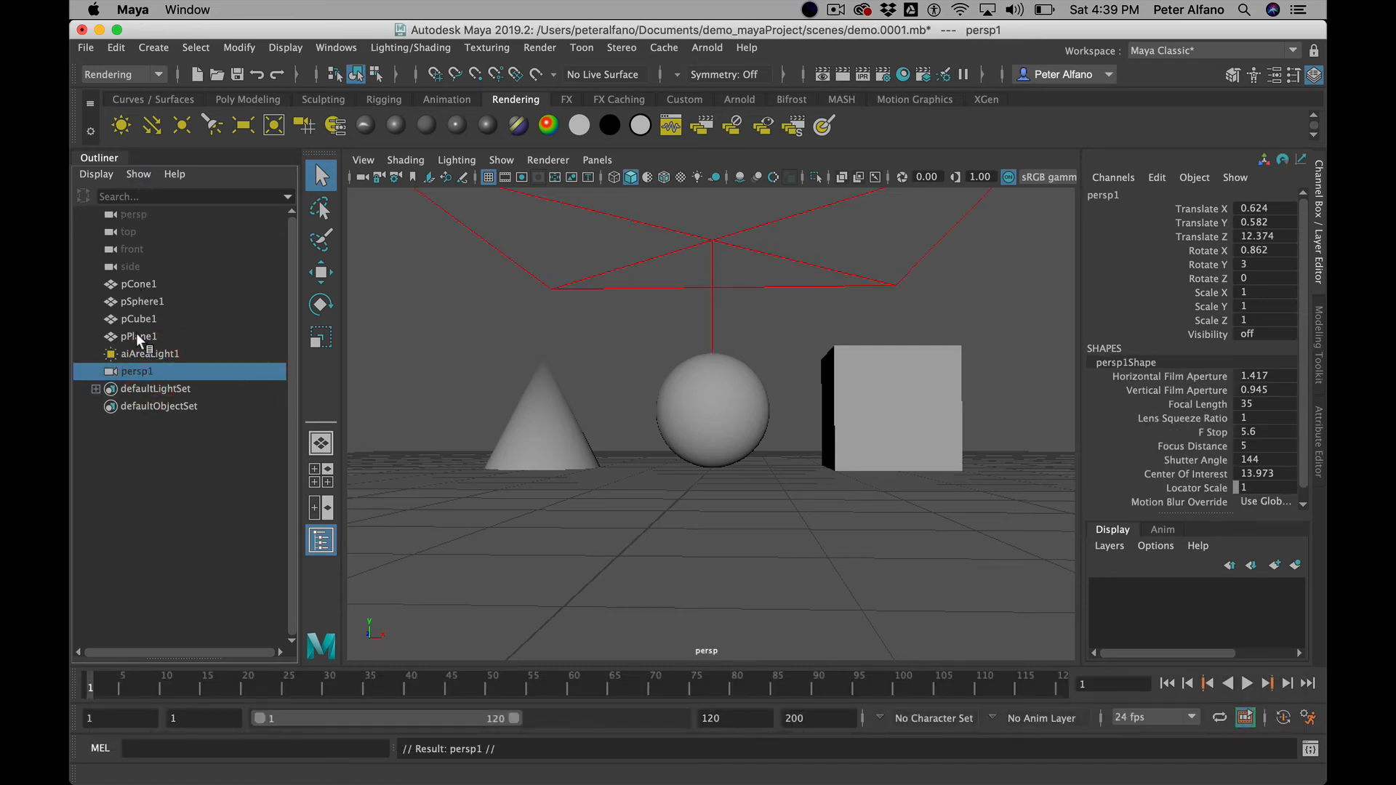
double_click(156, 372)
type("shot")
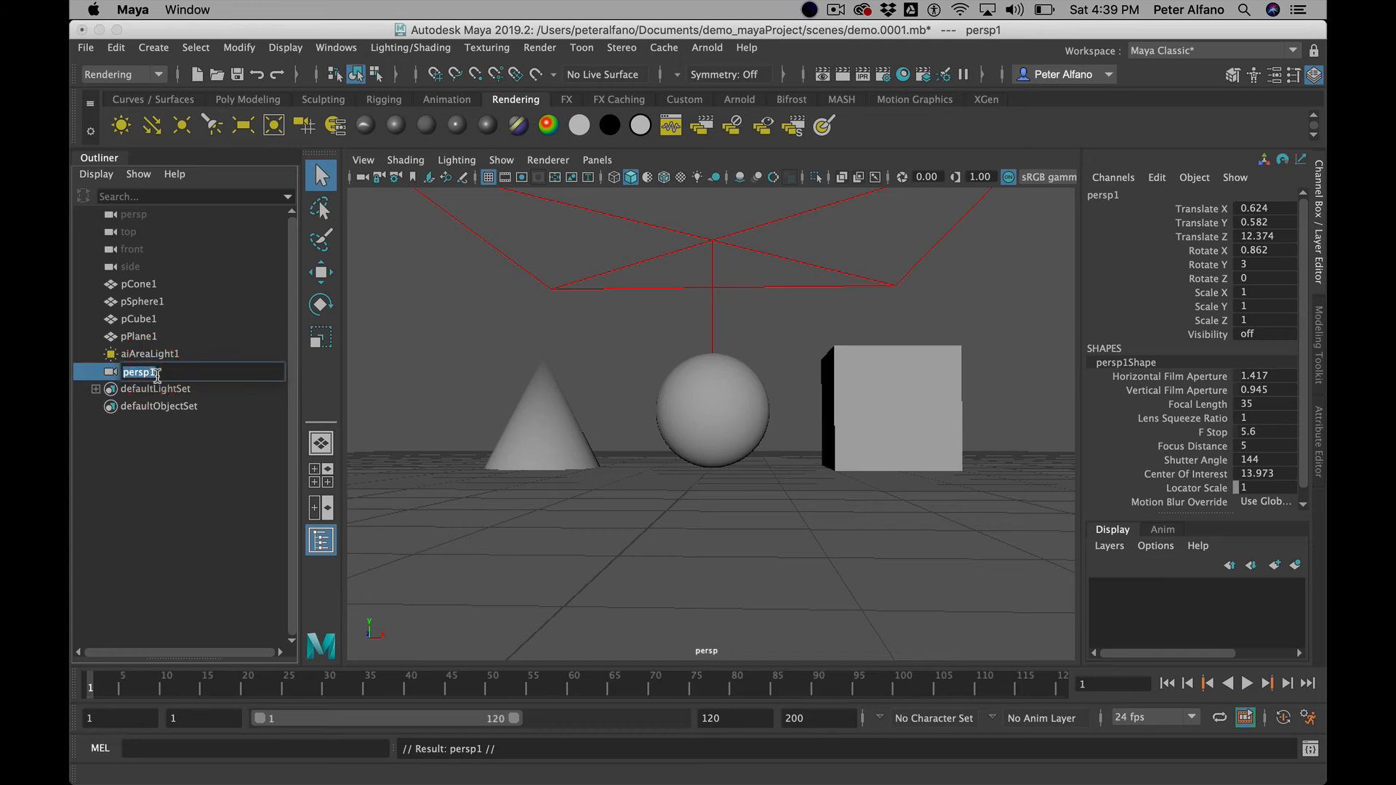
type("CAM")
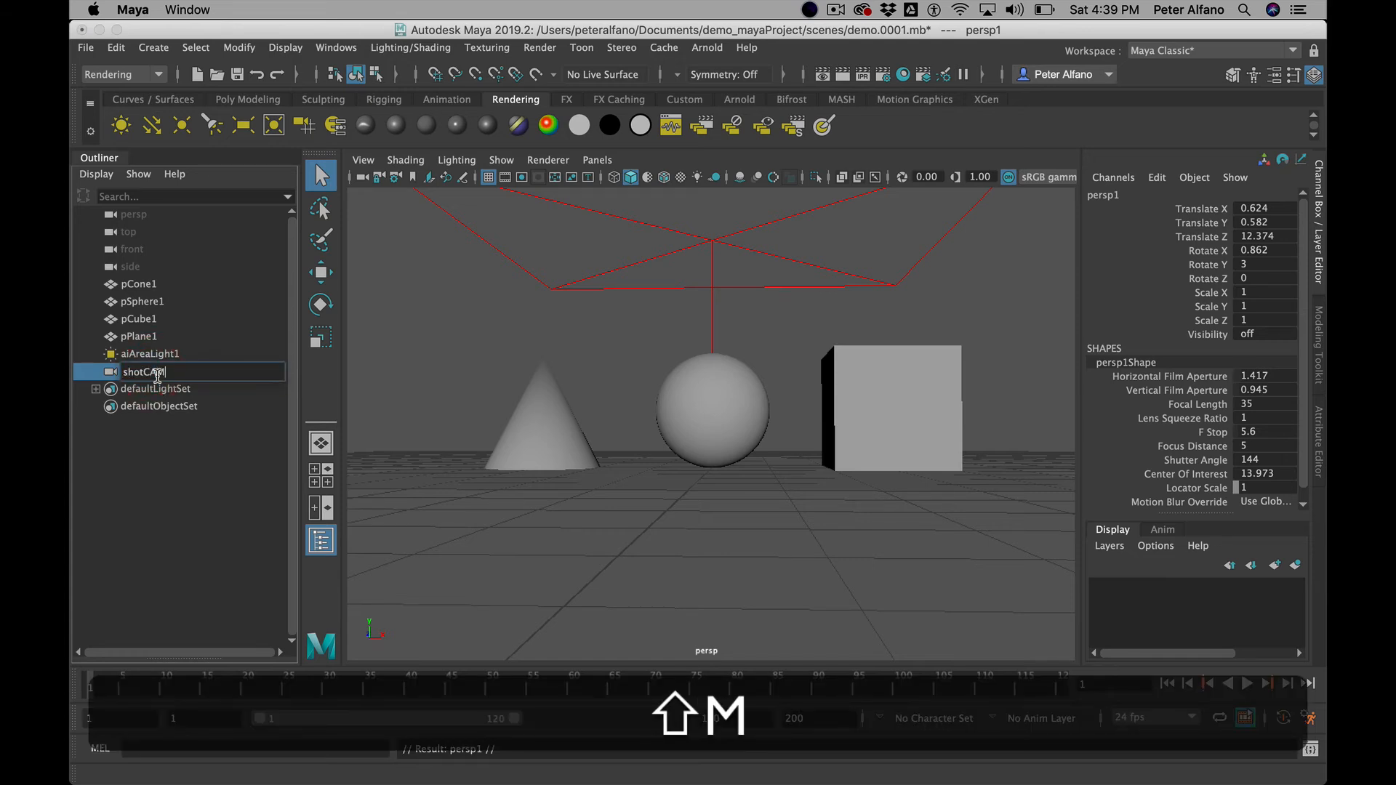
key("Return")
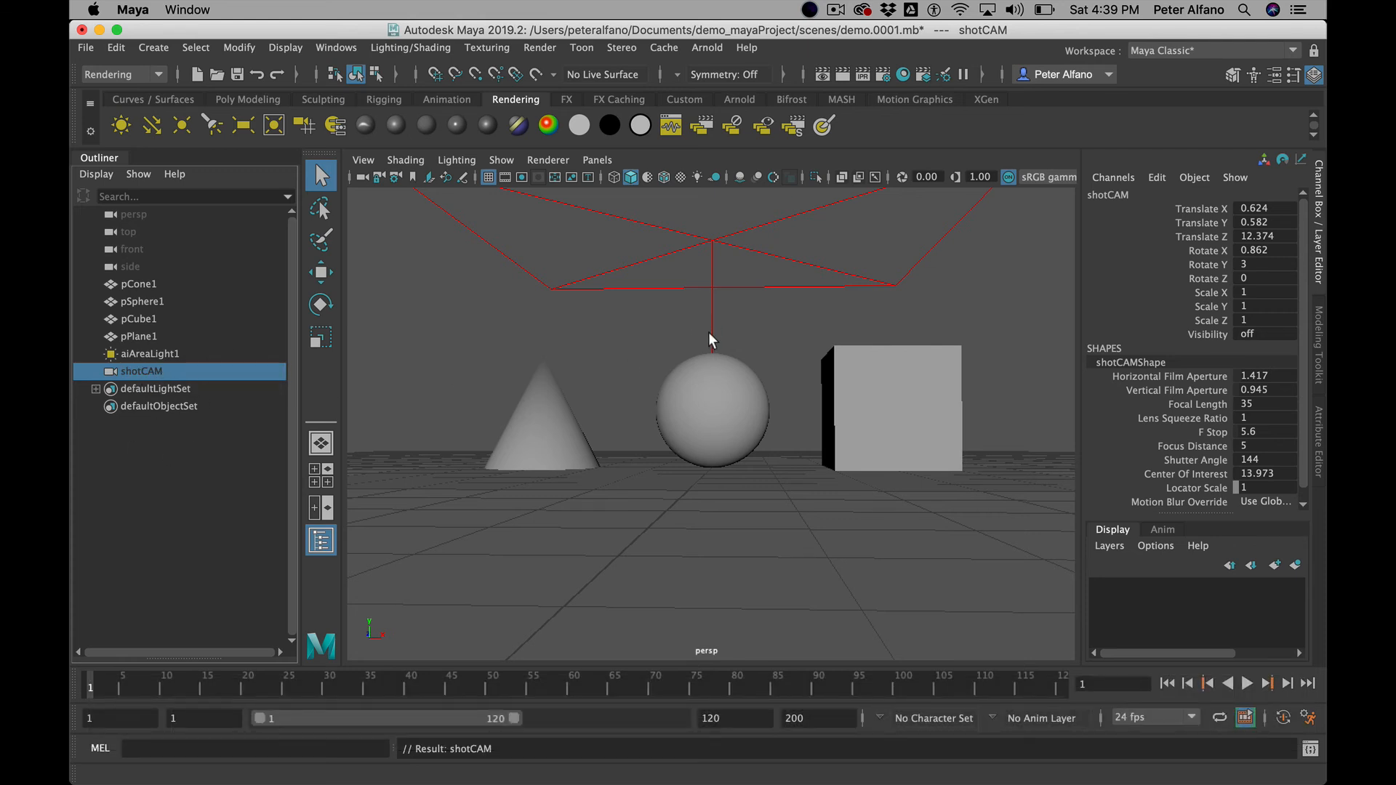
- Set the viewport to look through the shotCAM camera
key("alt")
right_click(150, 372)
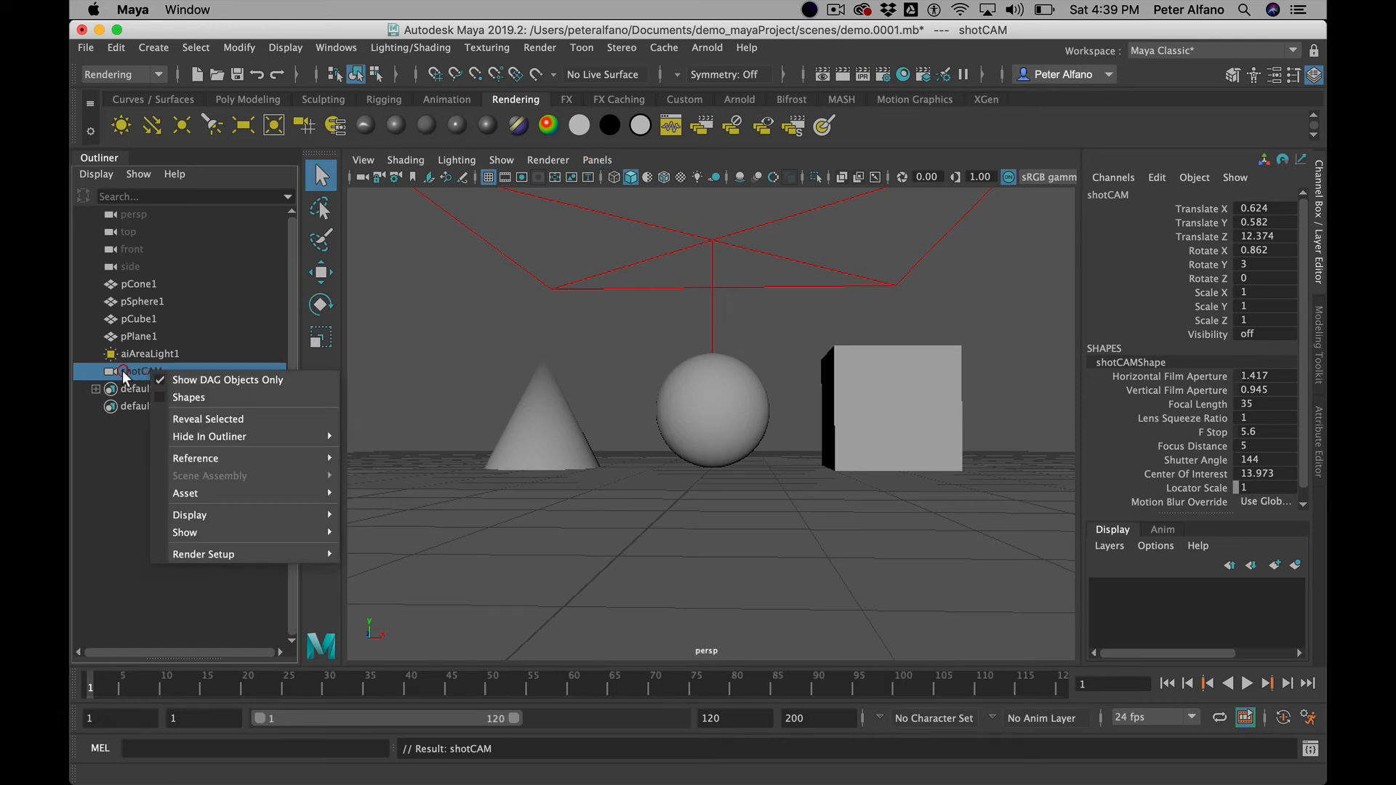
left_click_drag(123, 369, 147, 368)
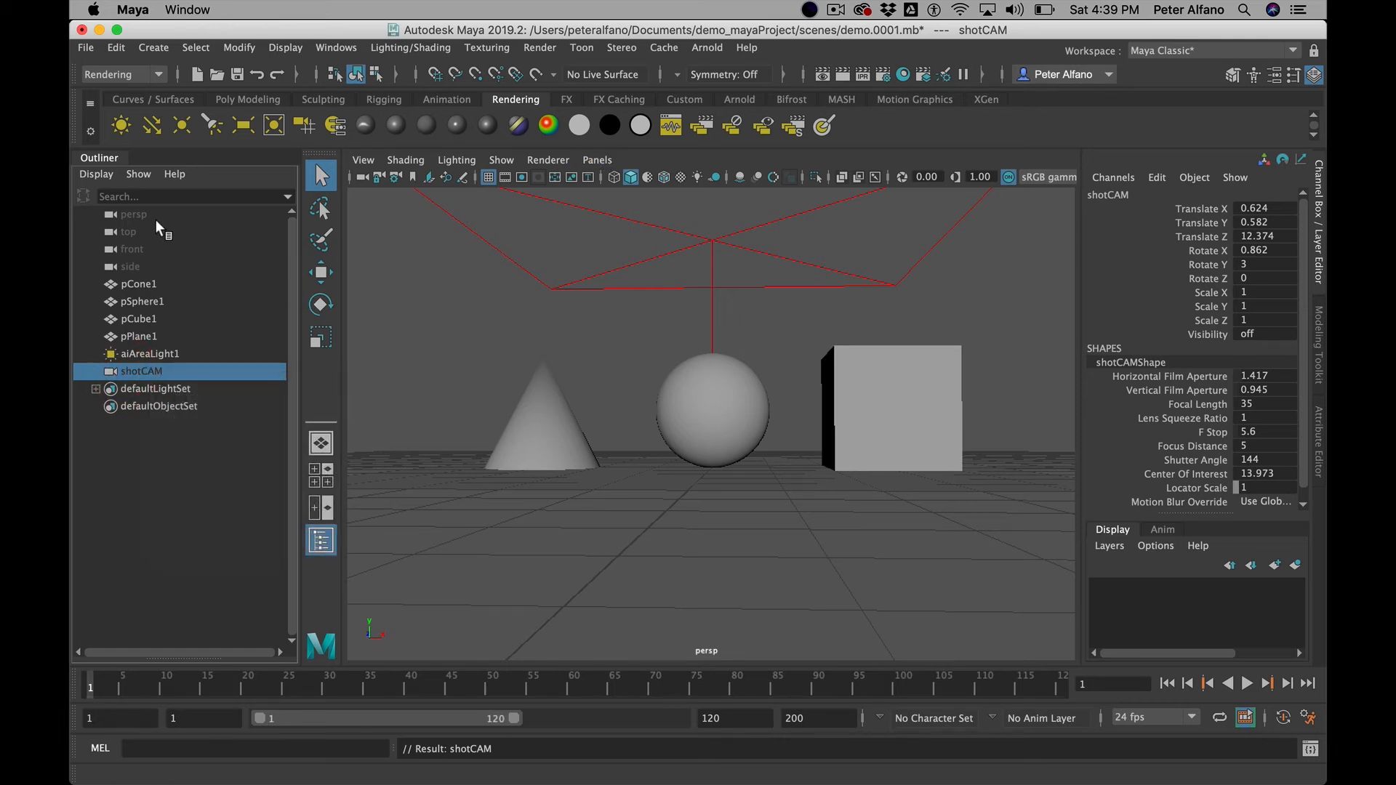
left_click(157, 221)
left_click(141, 373)
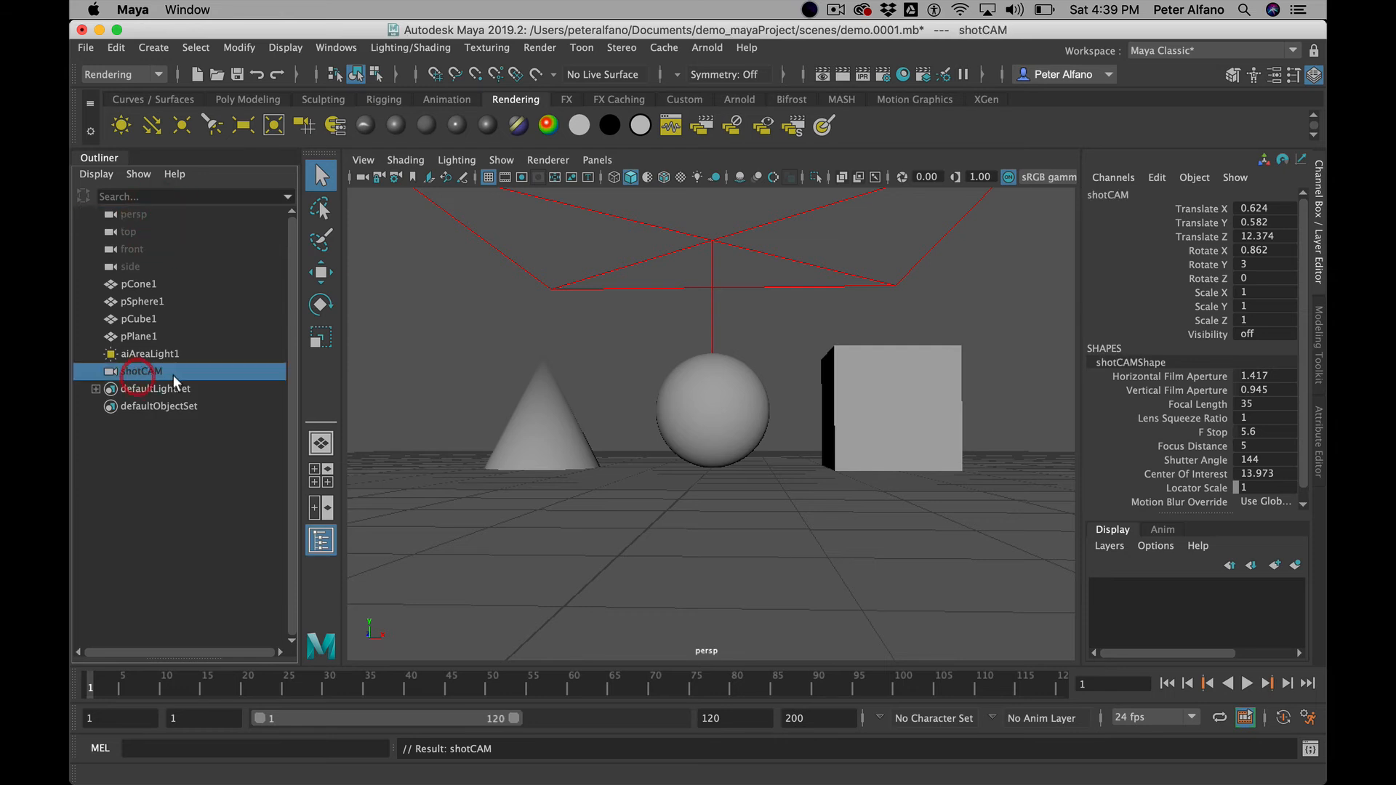
left_click(606, 157)
mouse_move(682, 179)
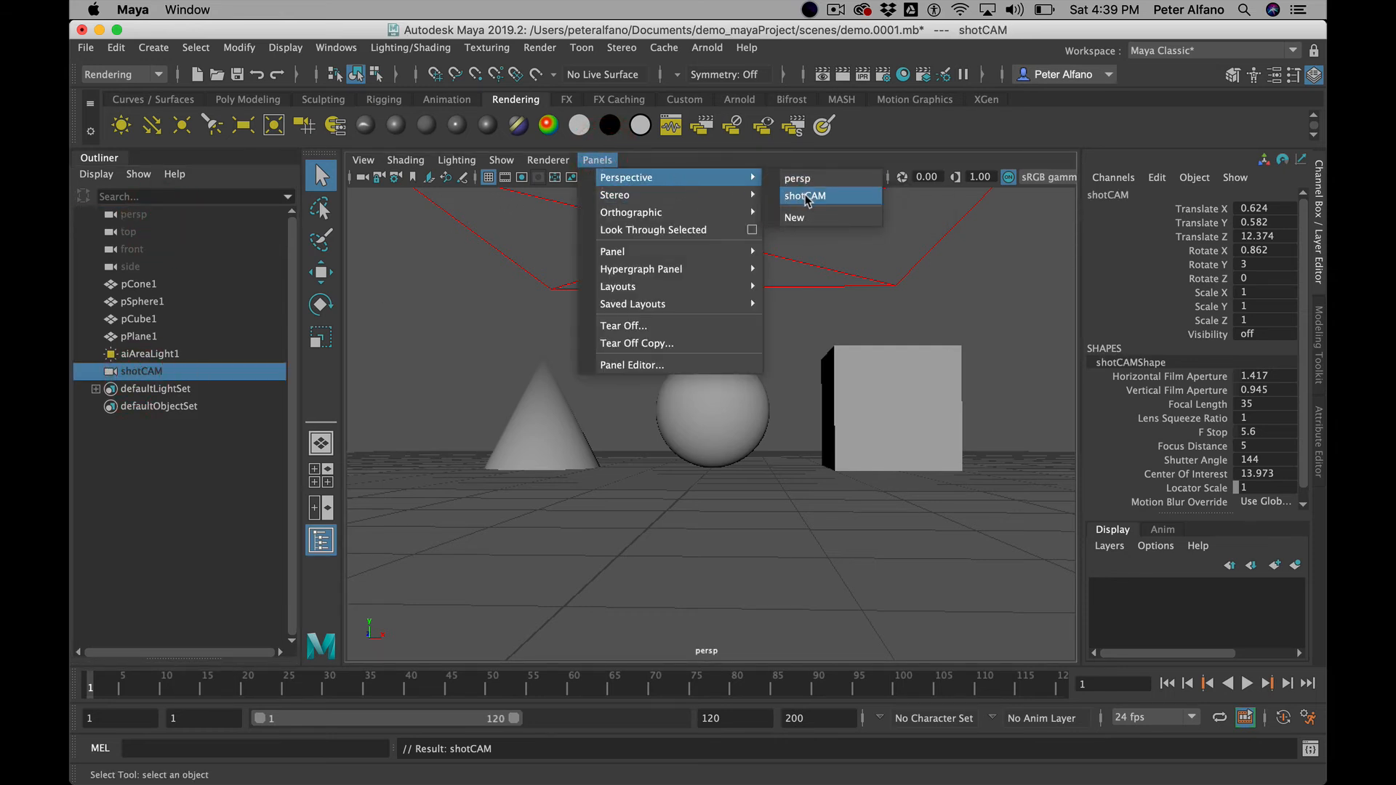
left_click(807, 196)
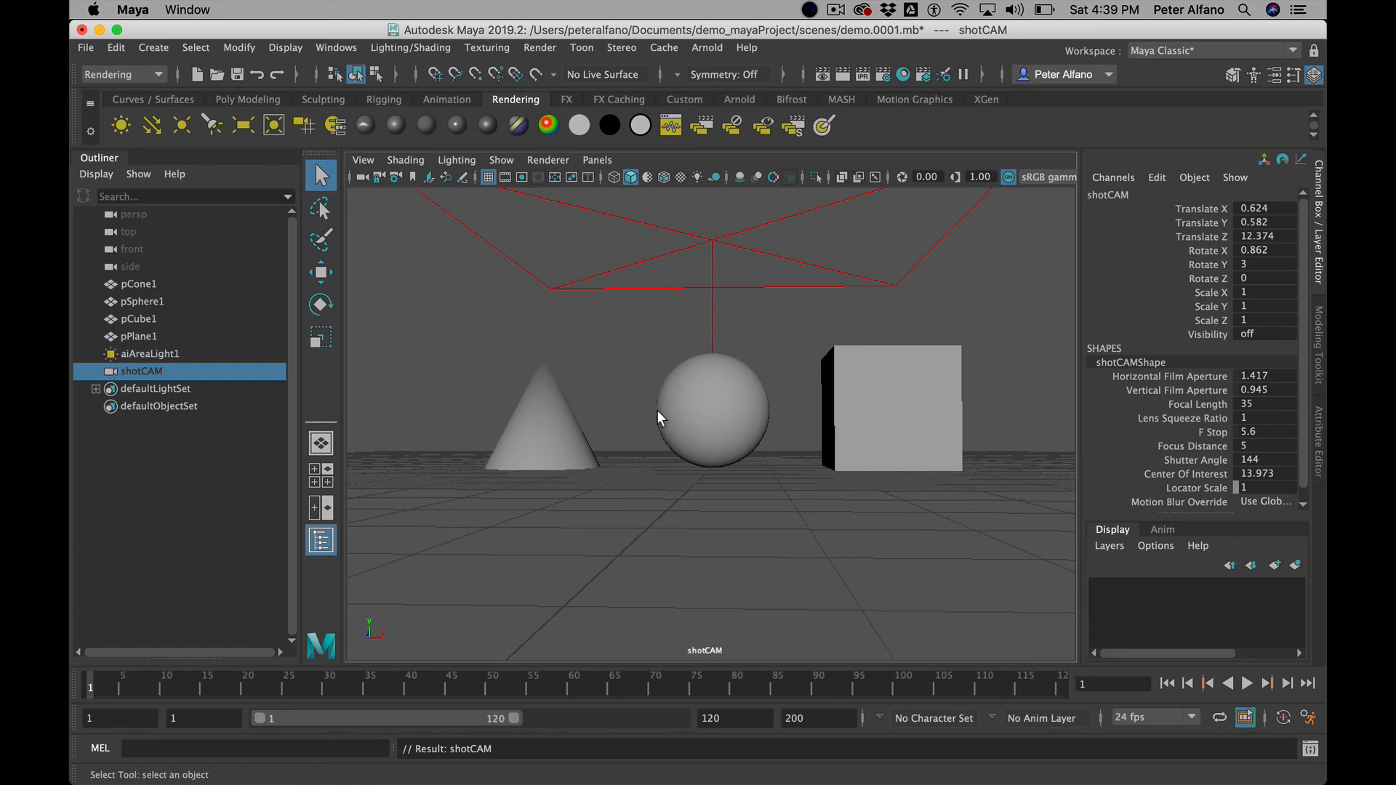
- Frame the cone, sphere, cube and ground plane through shotCAM from a slightly raised angle
left_click_drag(692, 412, 698, 427, "alt")
mouse_move(699, 426)
right_mouse_down("alt")
mouse_move(533, 343)
mouse_move(688, 406)
right_mouse_up("alt")
mouse_move(689, 415)
left_mouse_down("alt")
mouse_move(654, 412)
mouse_move(723, 399)
mouse_move(676, 415)
left_mouse_up("alt")
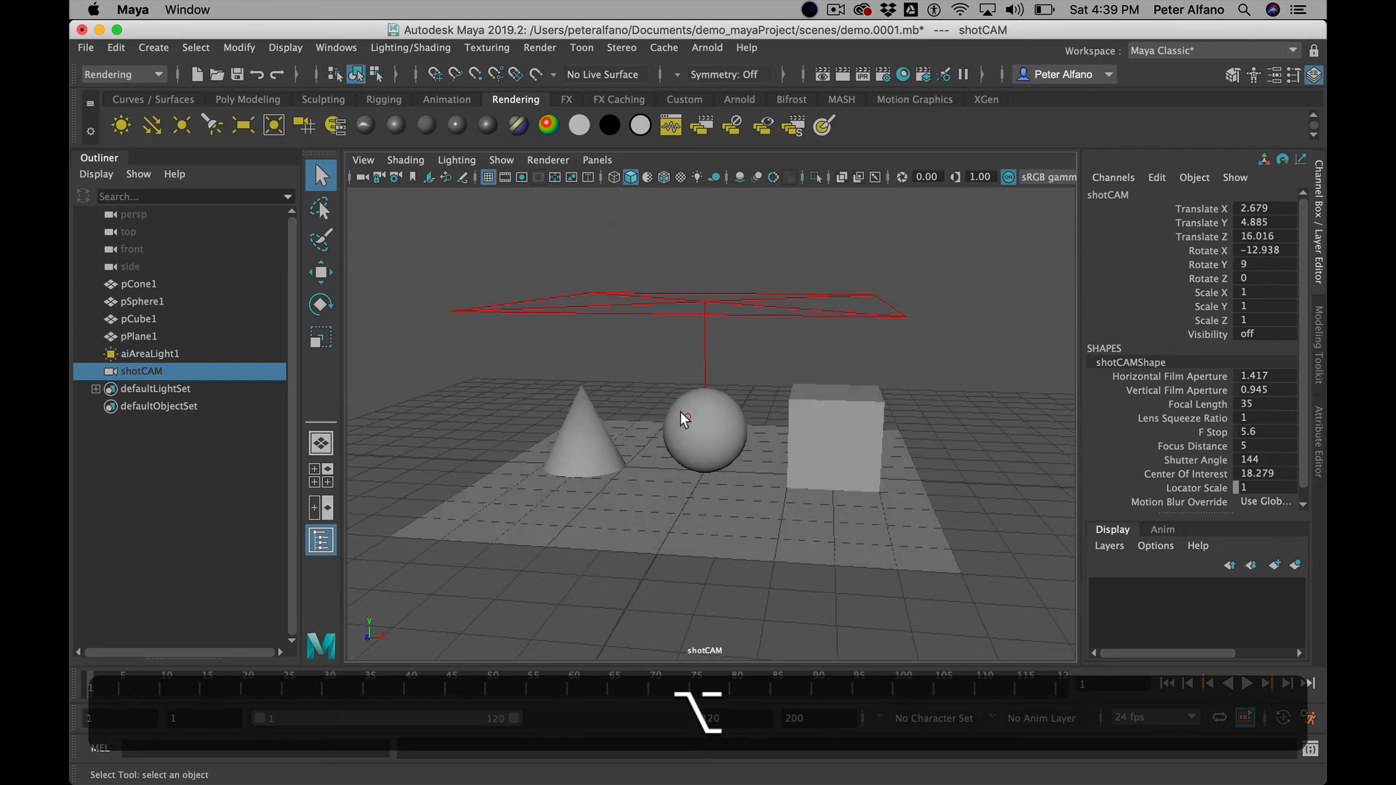
right_click_drag(676, 414, 685, 427, "alt")
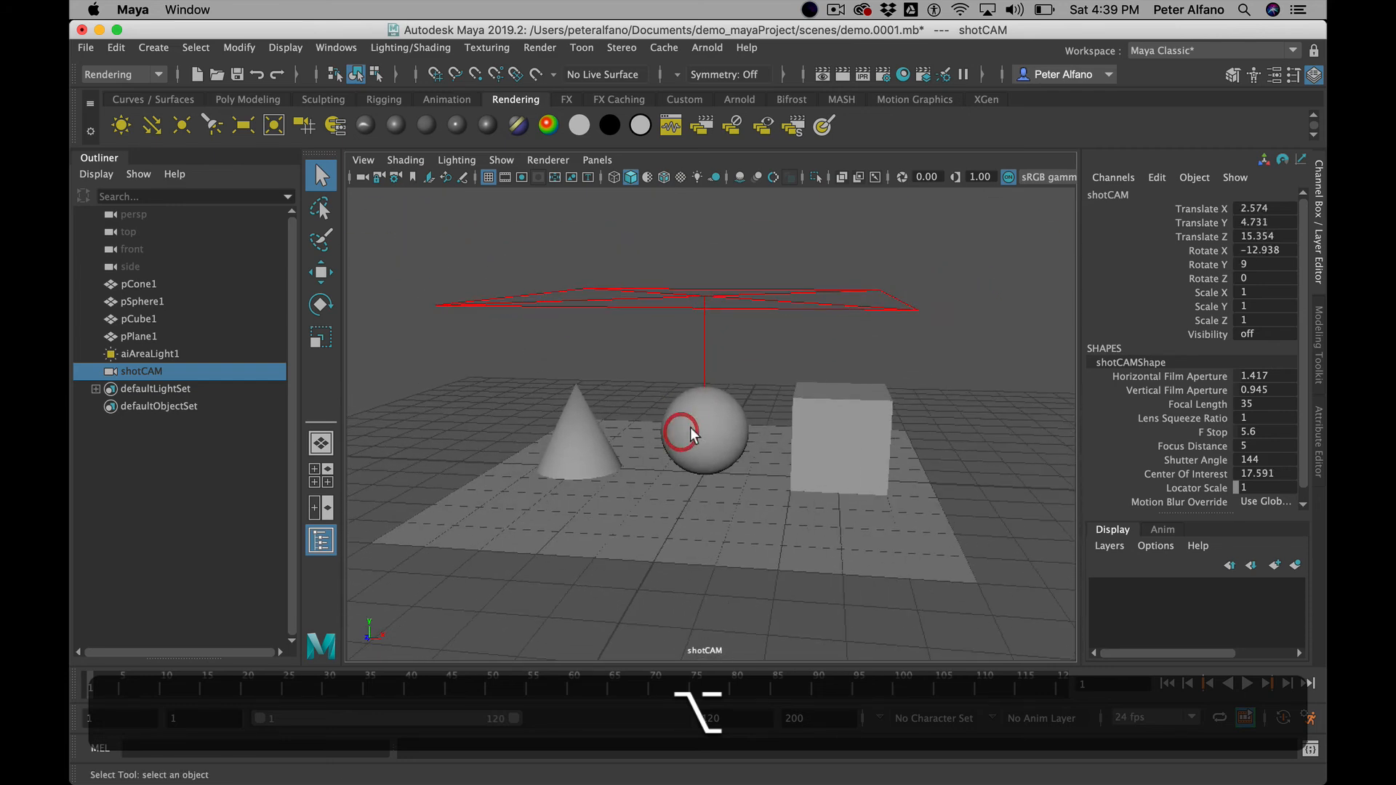
- Switch to the persp camera, pull its view far back from the scene and return to shotCAM
left_click(610, 160)
mouse_move(639, 175)
left_click(801, 177)
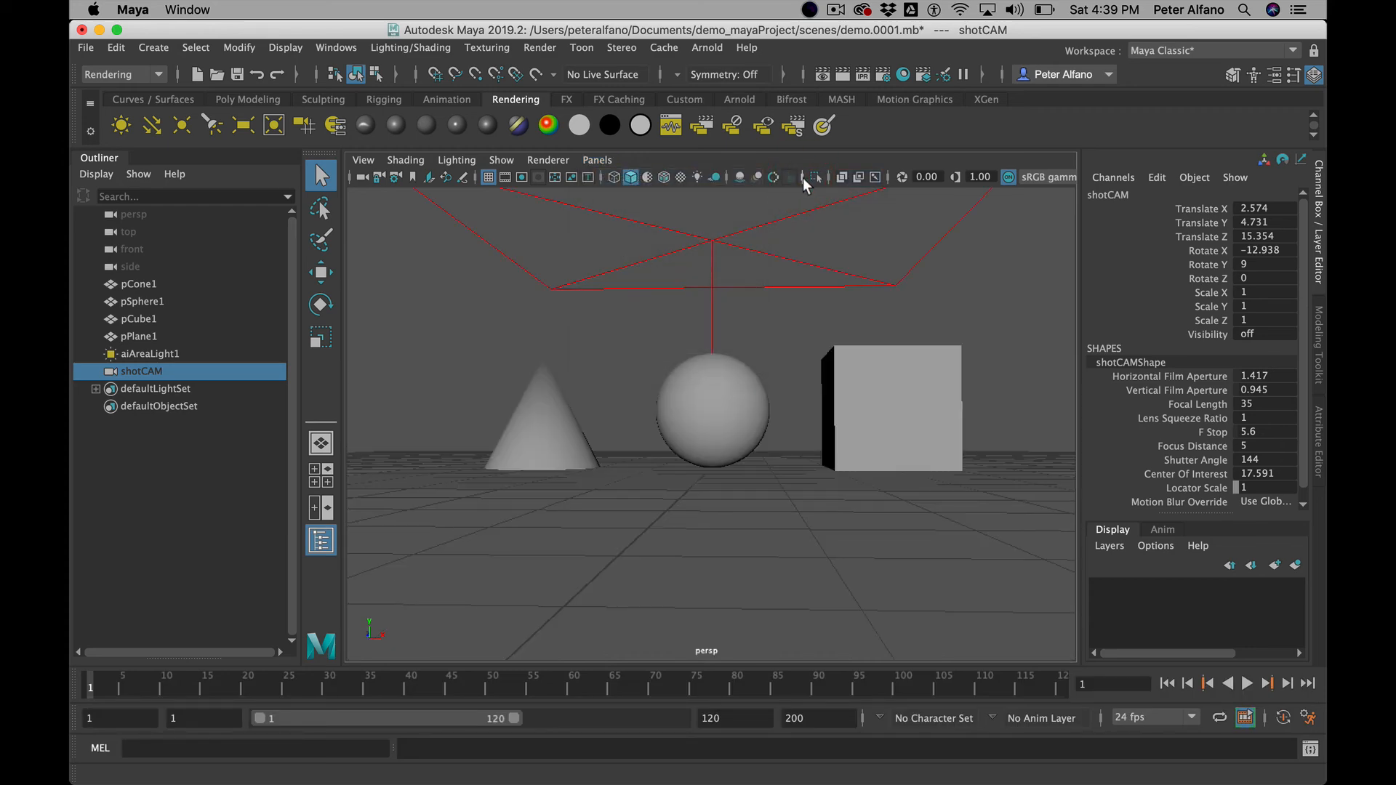
left_click_drag(623, 309, 633, 350, "alt")
left_click(597, 159)
mouse_move(611, 180)
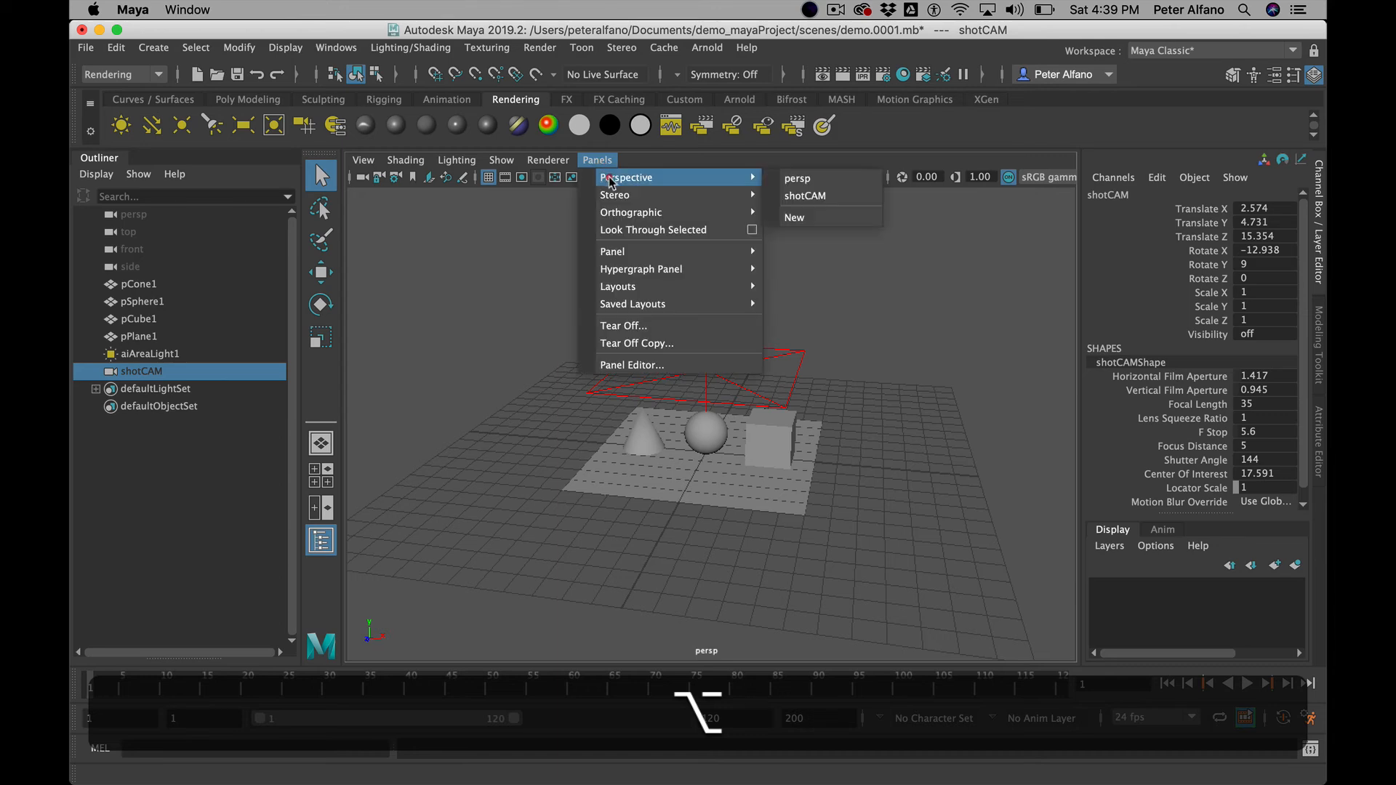
left_click(797, 196)
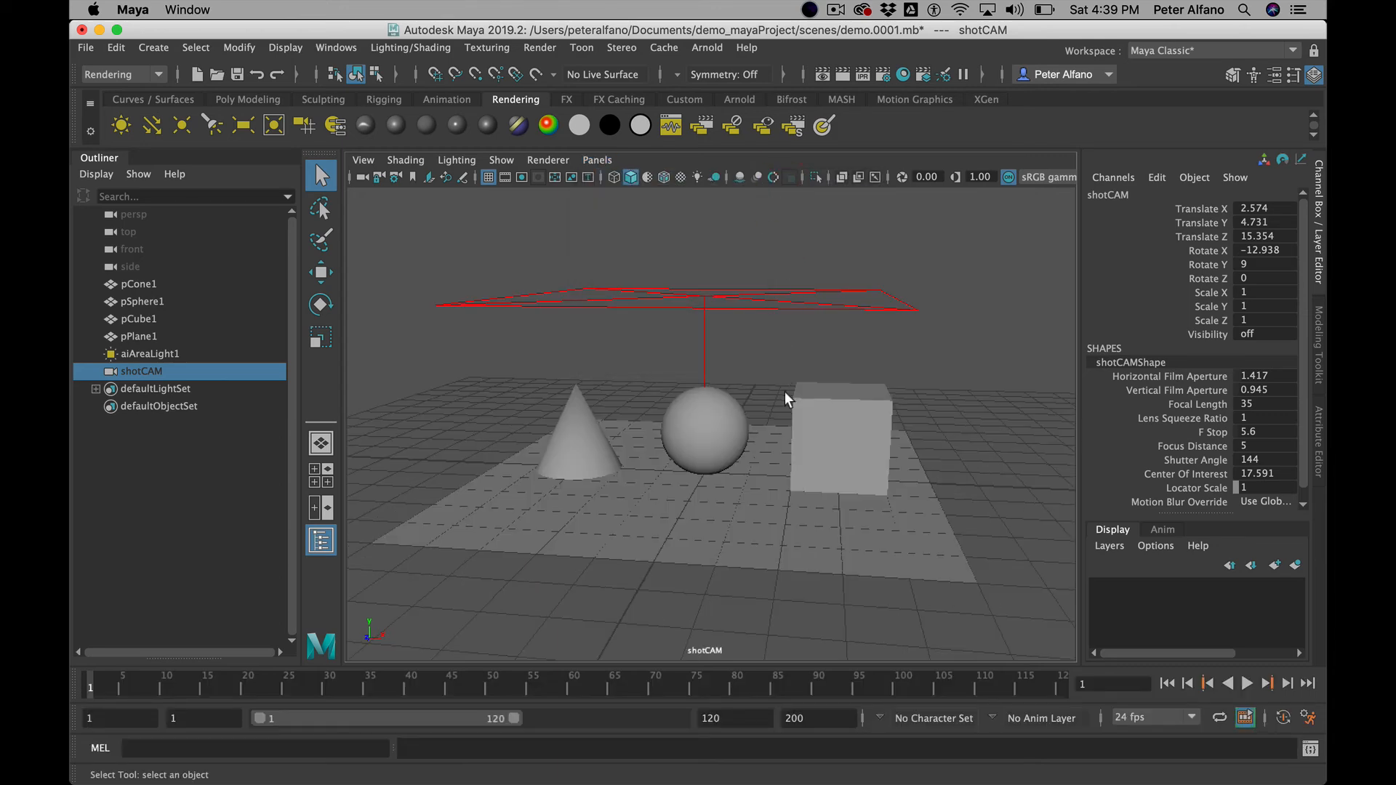
- Lower the shotCAM viewing angle and turn on the resolution gate and gate mask for its view
left_click_drag(784, 395, 776, 394, "alt")
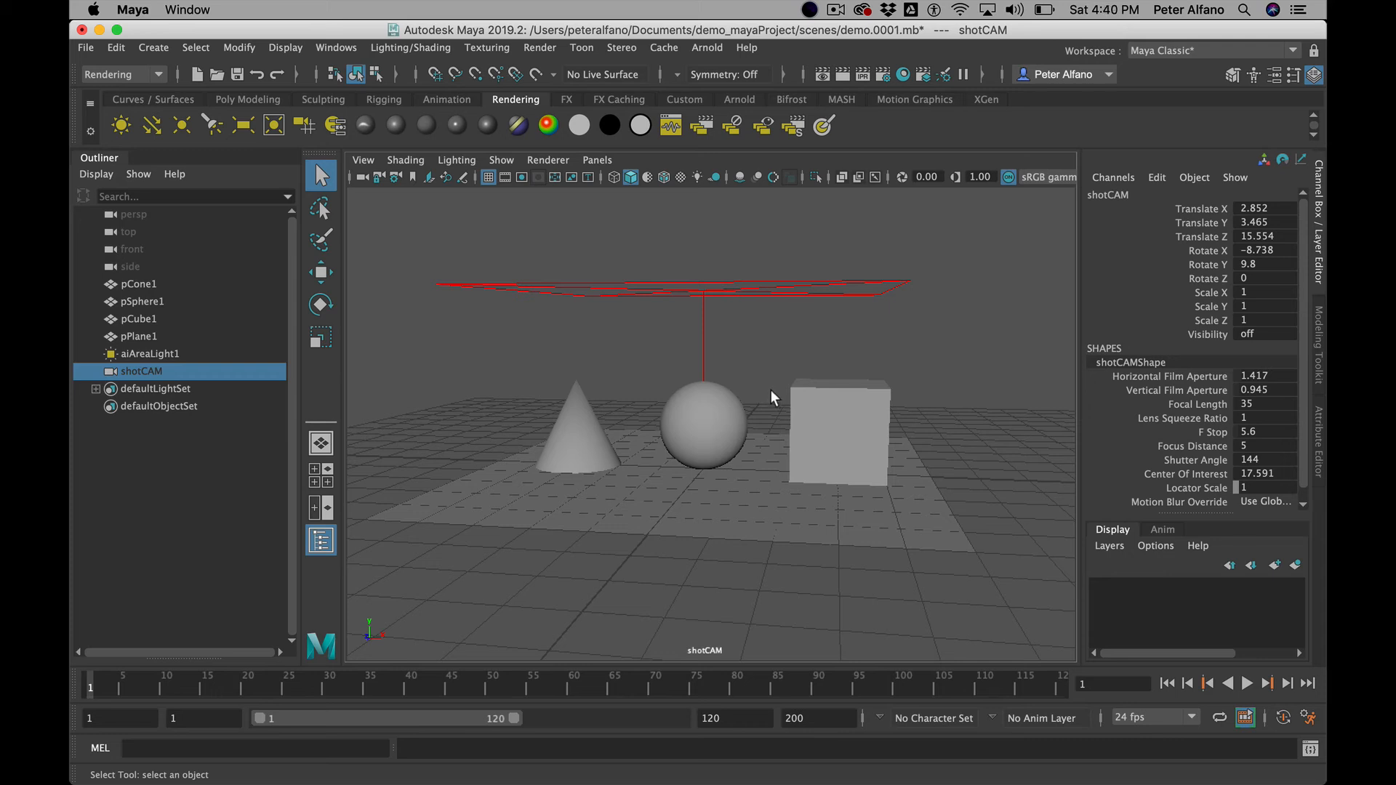
left_click(523, 178)
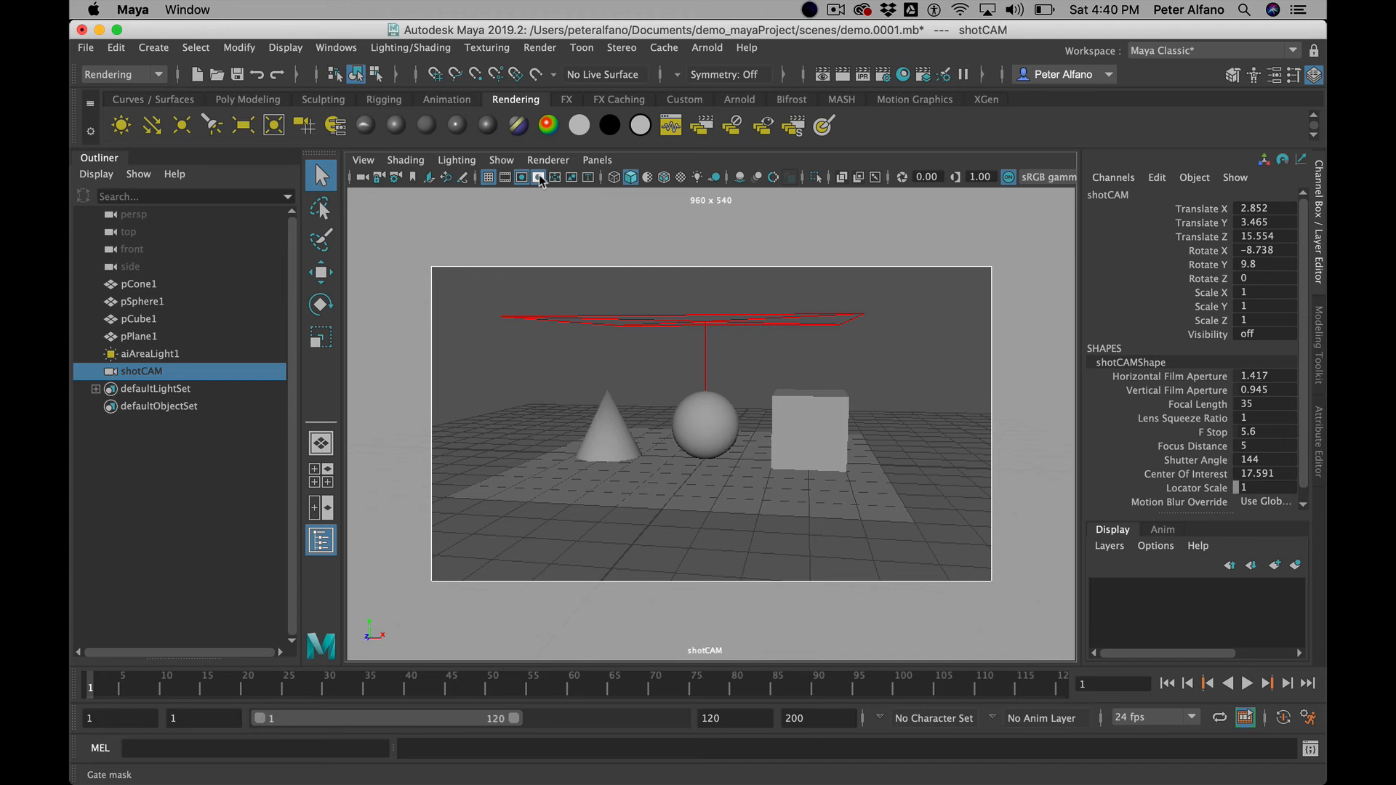
left_click(538, 179)
left_click_drag(545, 304, 664, 277, "alt")
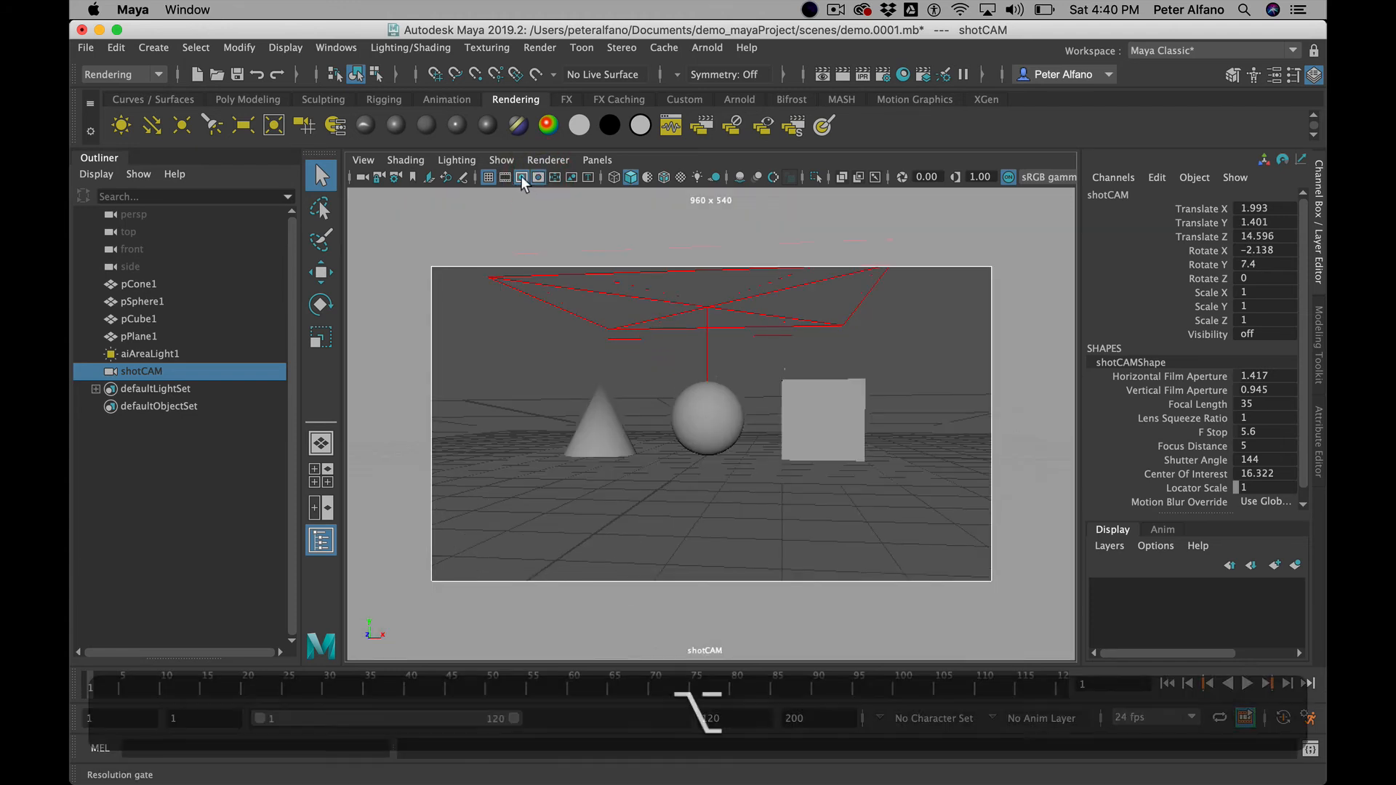
left_click(522, 177)
left_click(523, 176)
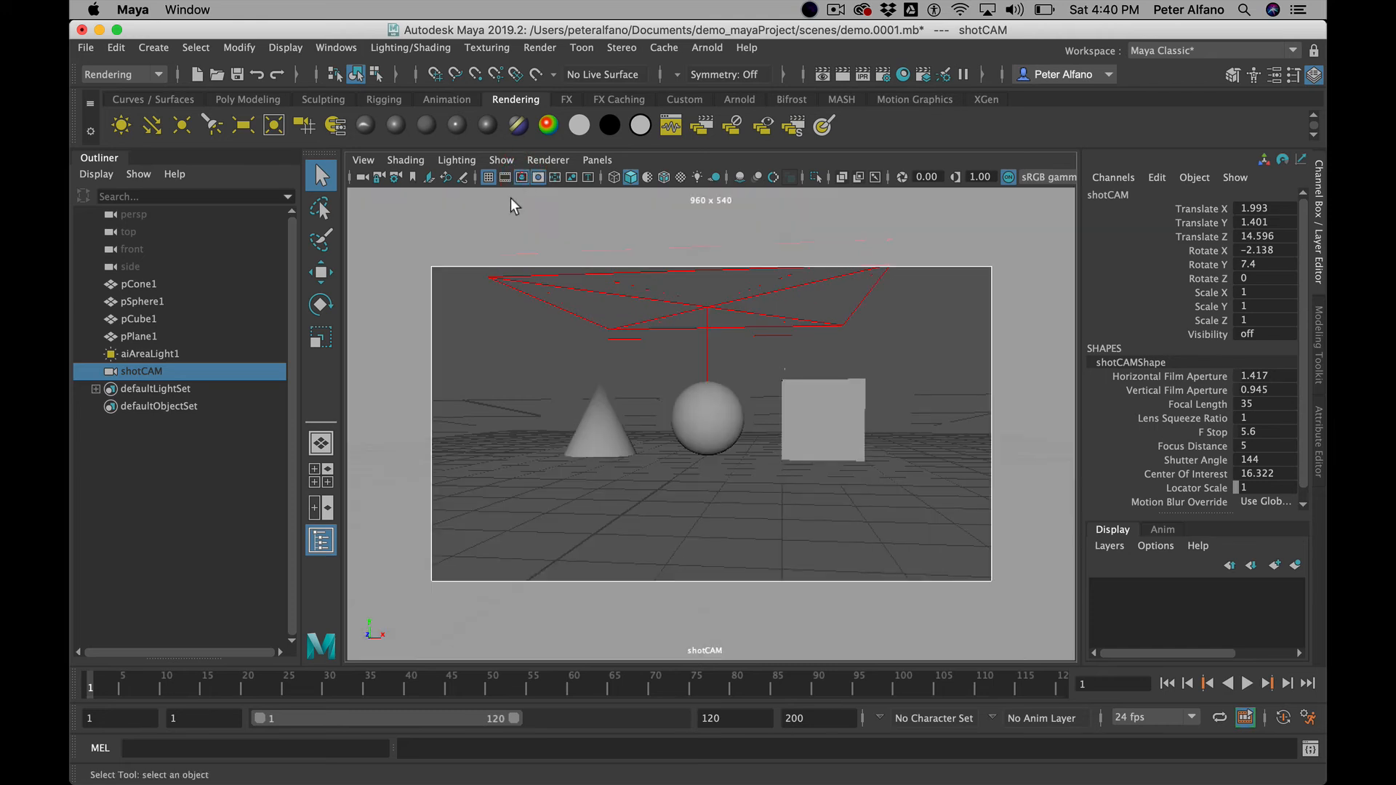
- Reframe shotCAM closer to the three objects from an angled view inside the resolution gate
left_click_drag(619, 353, 742, 405, "alt")
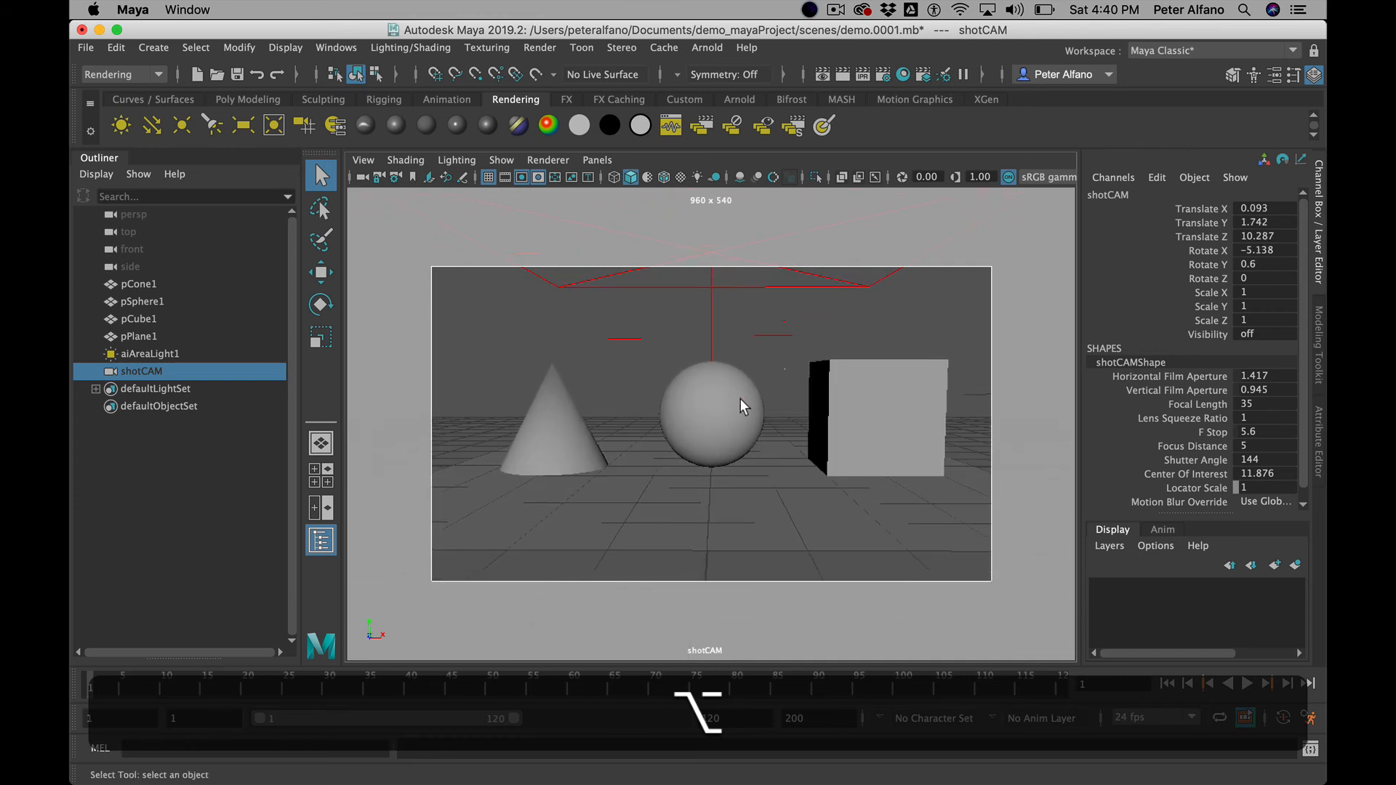
right_click_drag(742, 405, 714, 393, "alt")
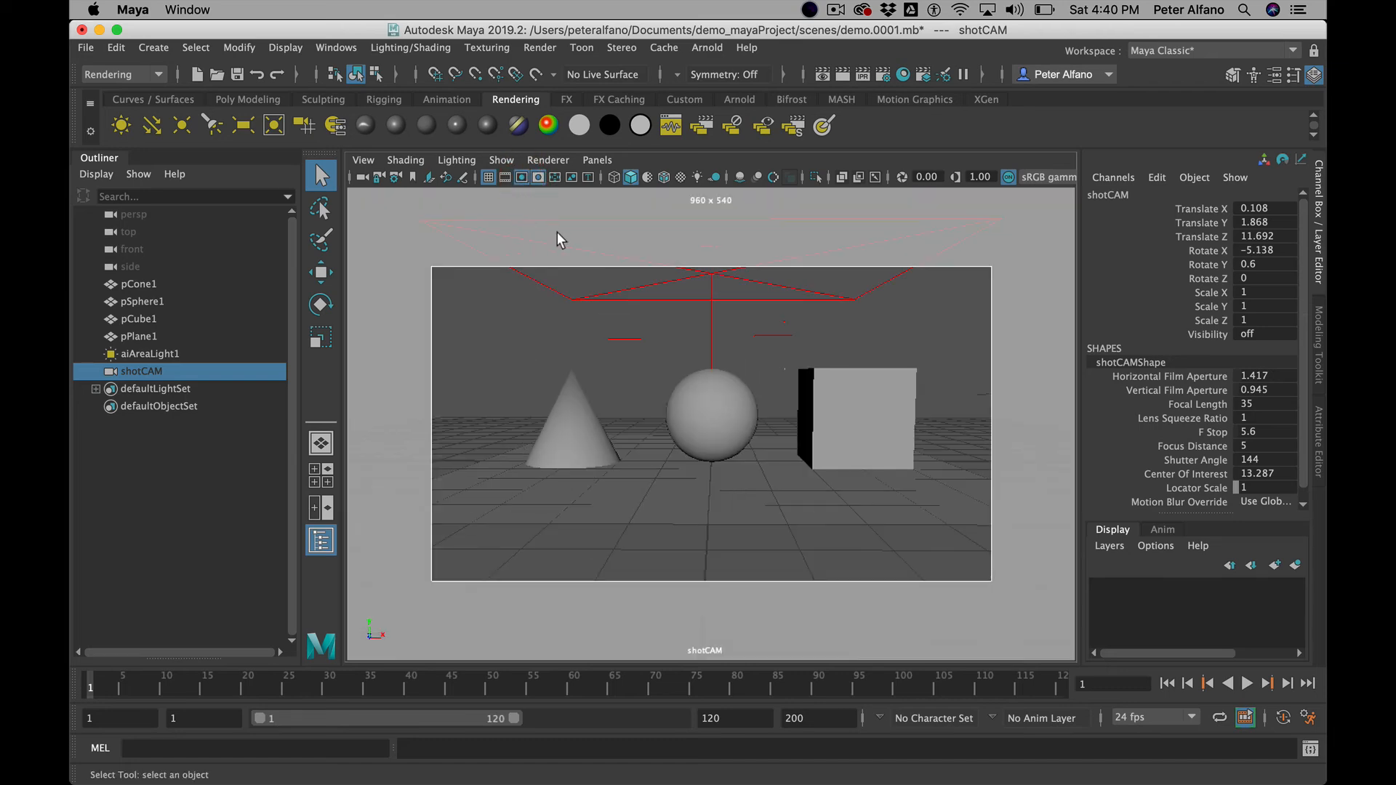
left_click_drag(601, 308, 586, 365, "alt")
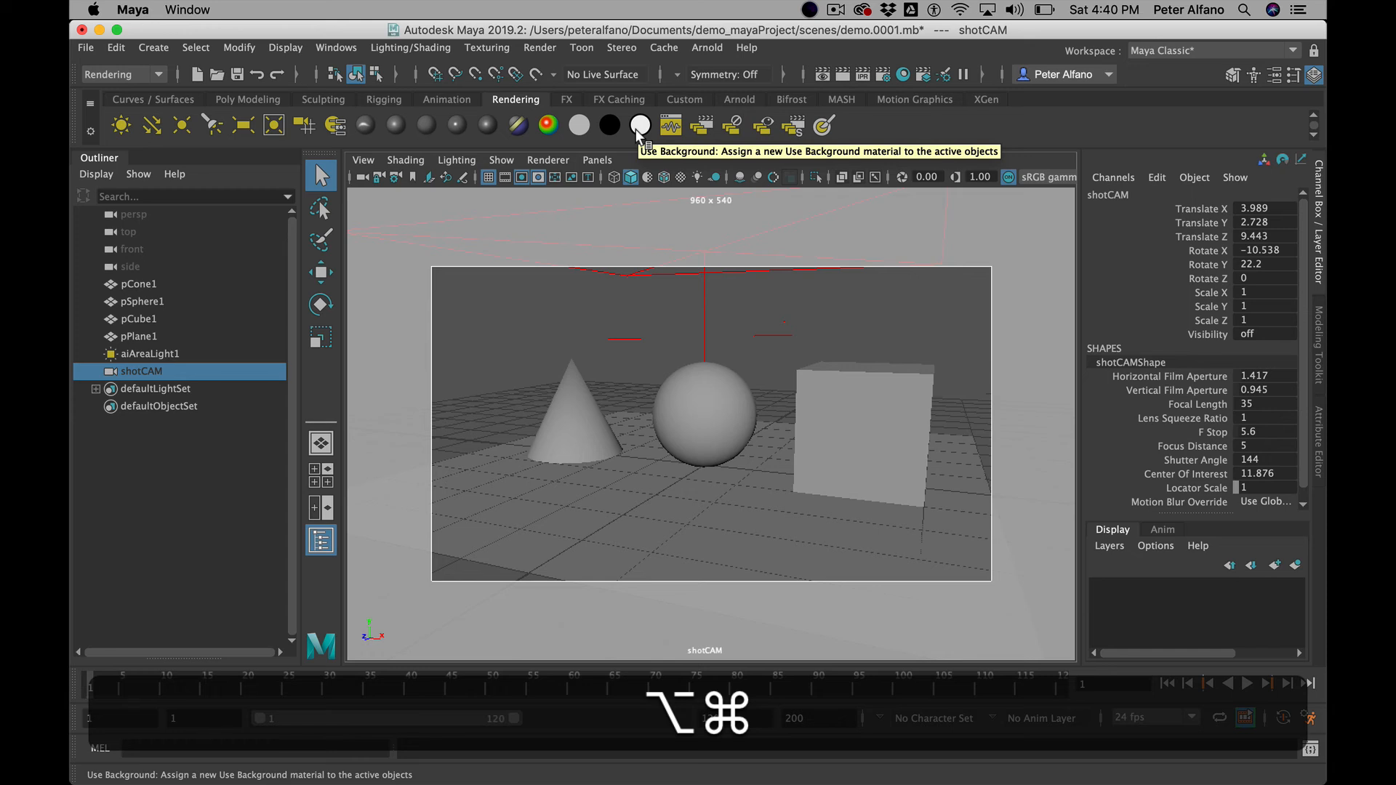
- Save the scene incrementally as demo.0002.mb and start rendering it in the Arnold RenderView
key("alt+super+s")
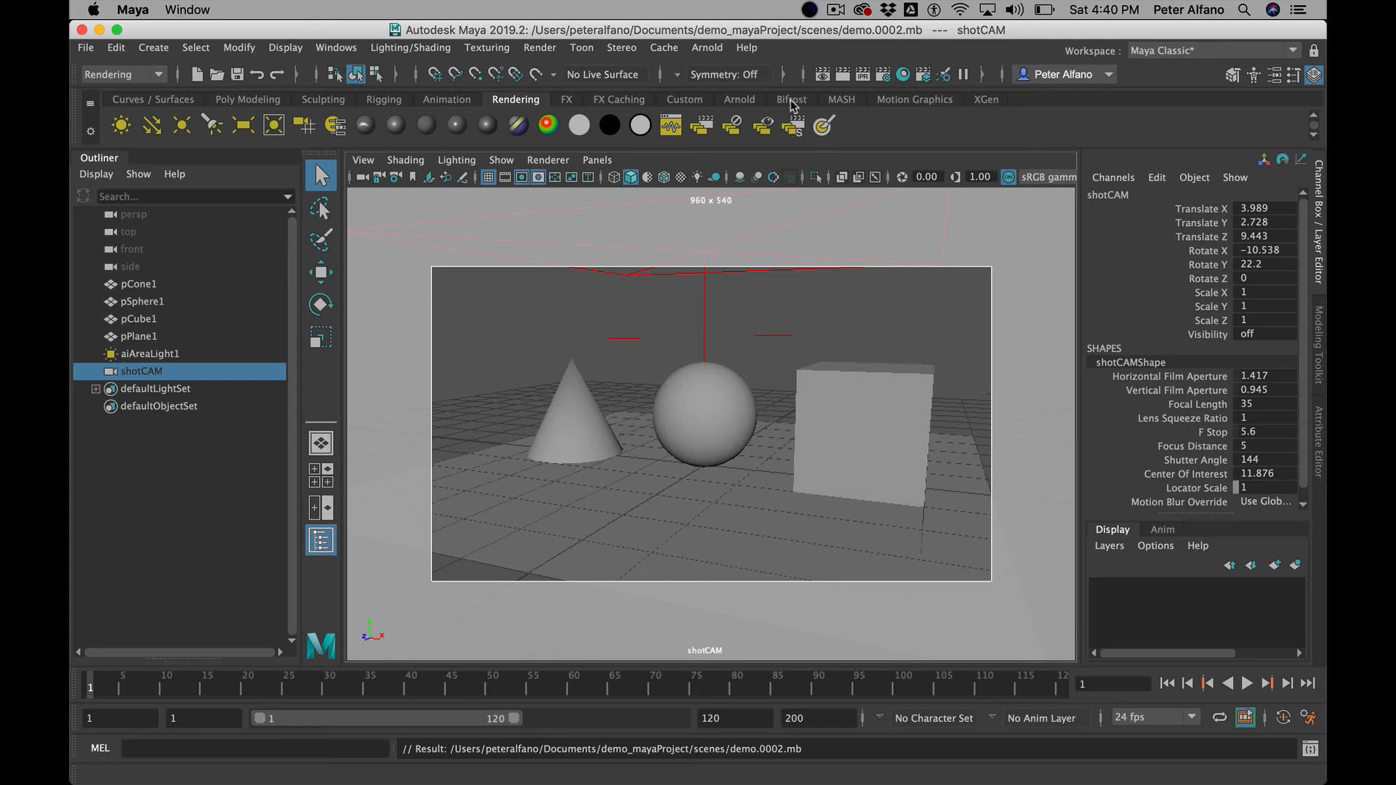
left_click(709, 48)
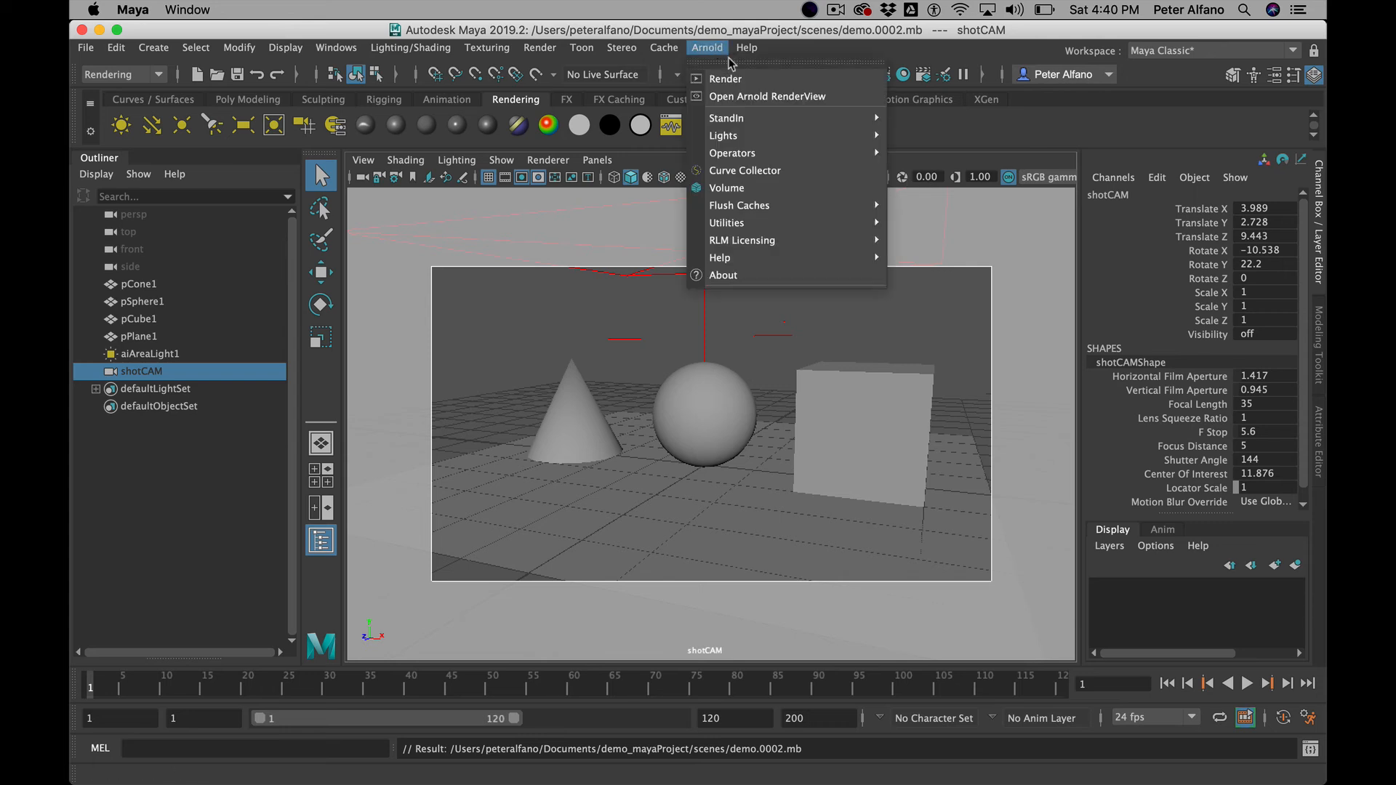
left_click(749, 99)
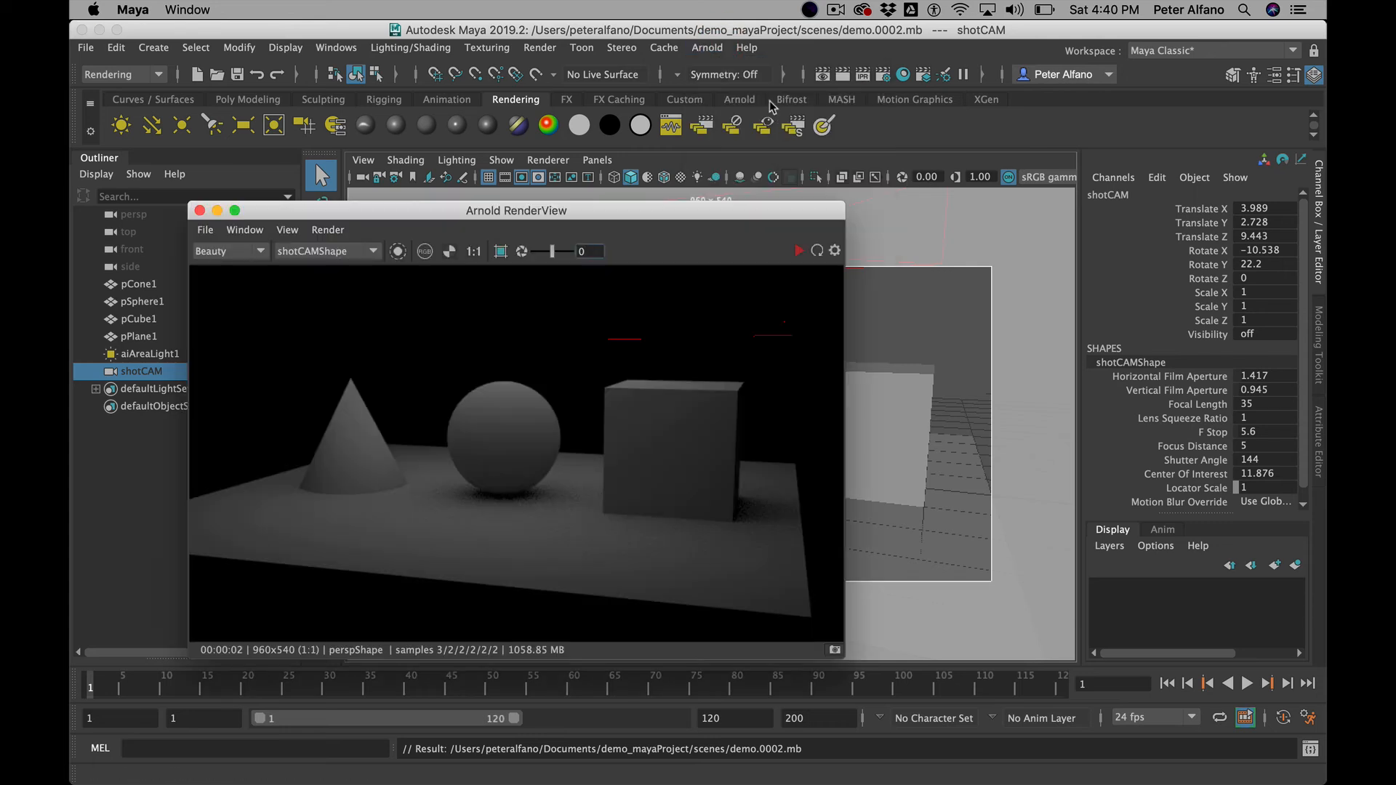
left_click(799, 250)
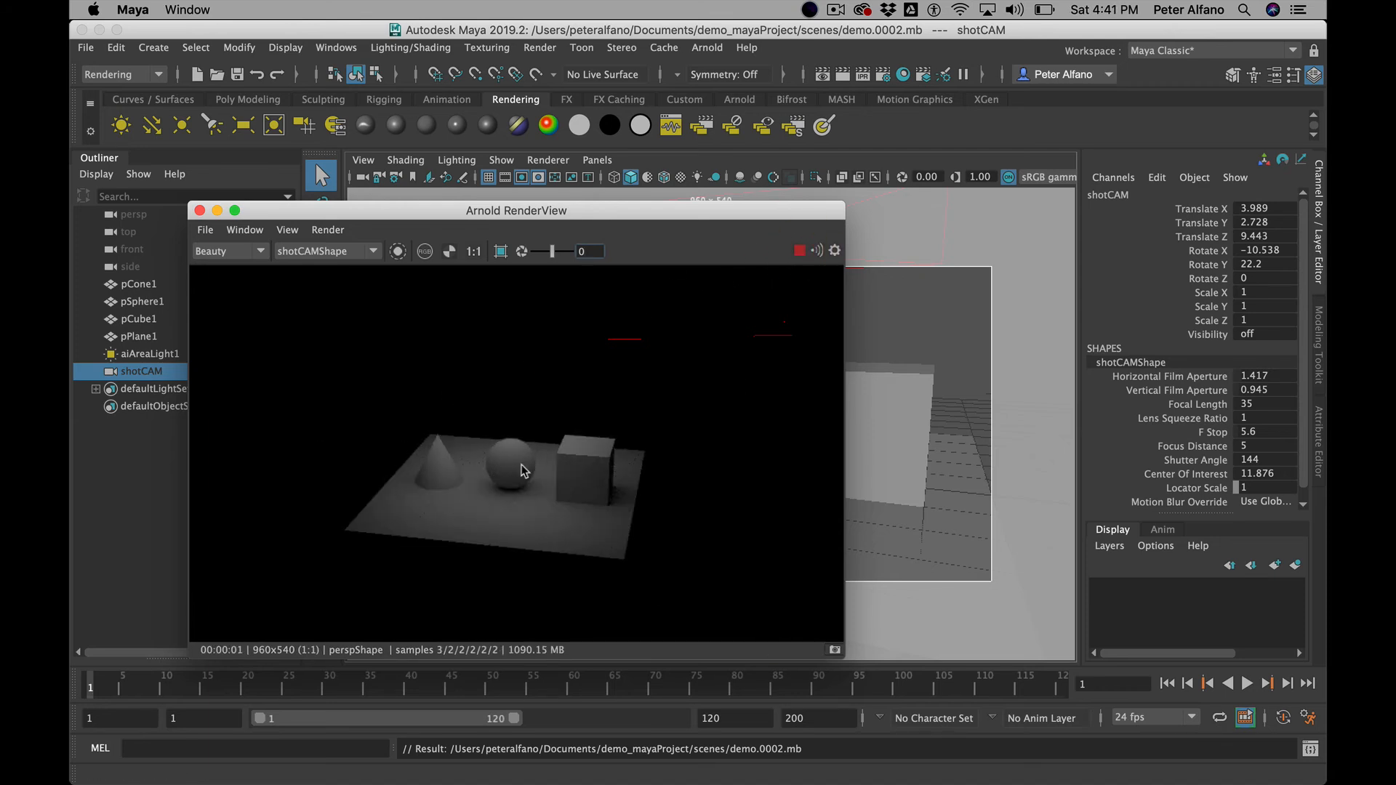
- Check the renderable camera and image size in the Render Settings, then close them
left_click_drag(374, 211, 456, 176)
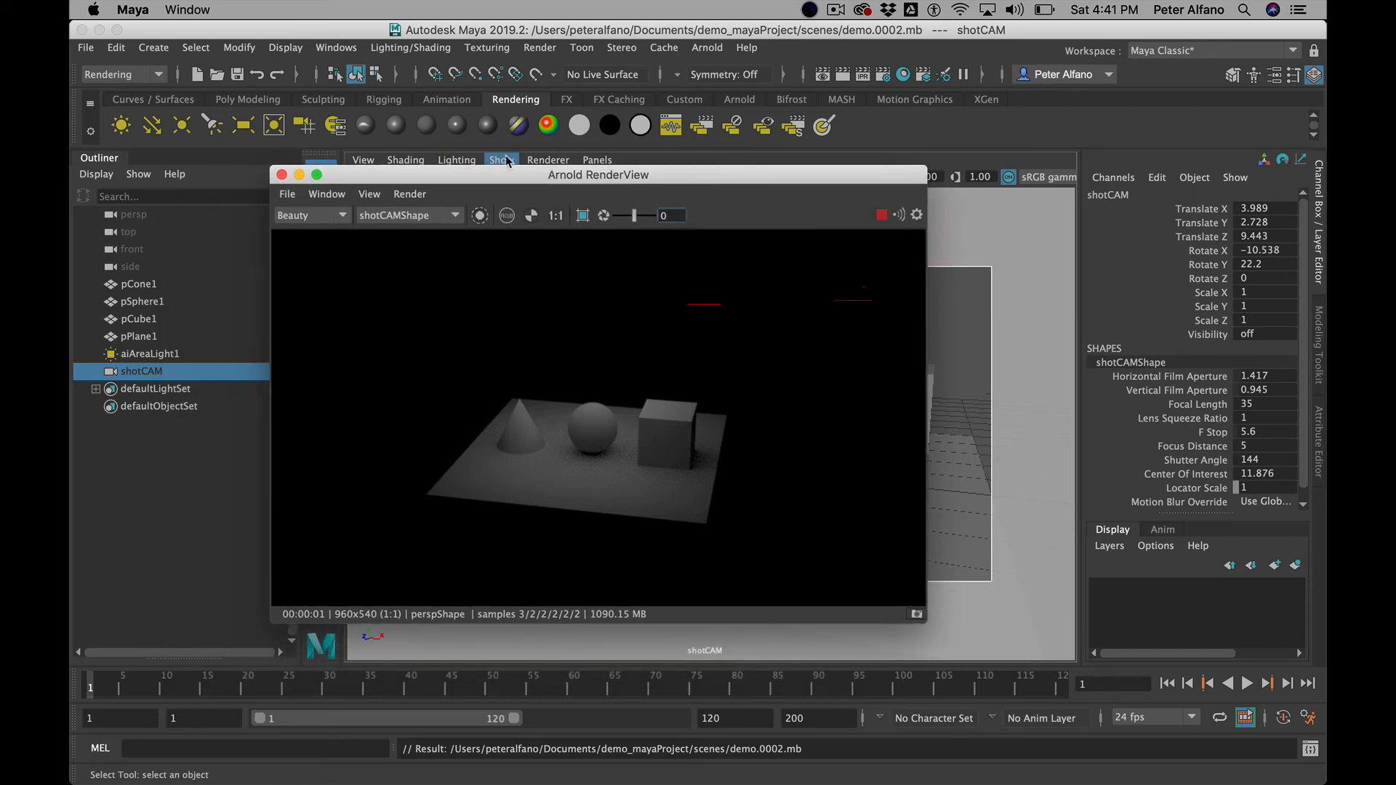
left_click_drag(503, 175, 1235, 196)
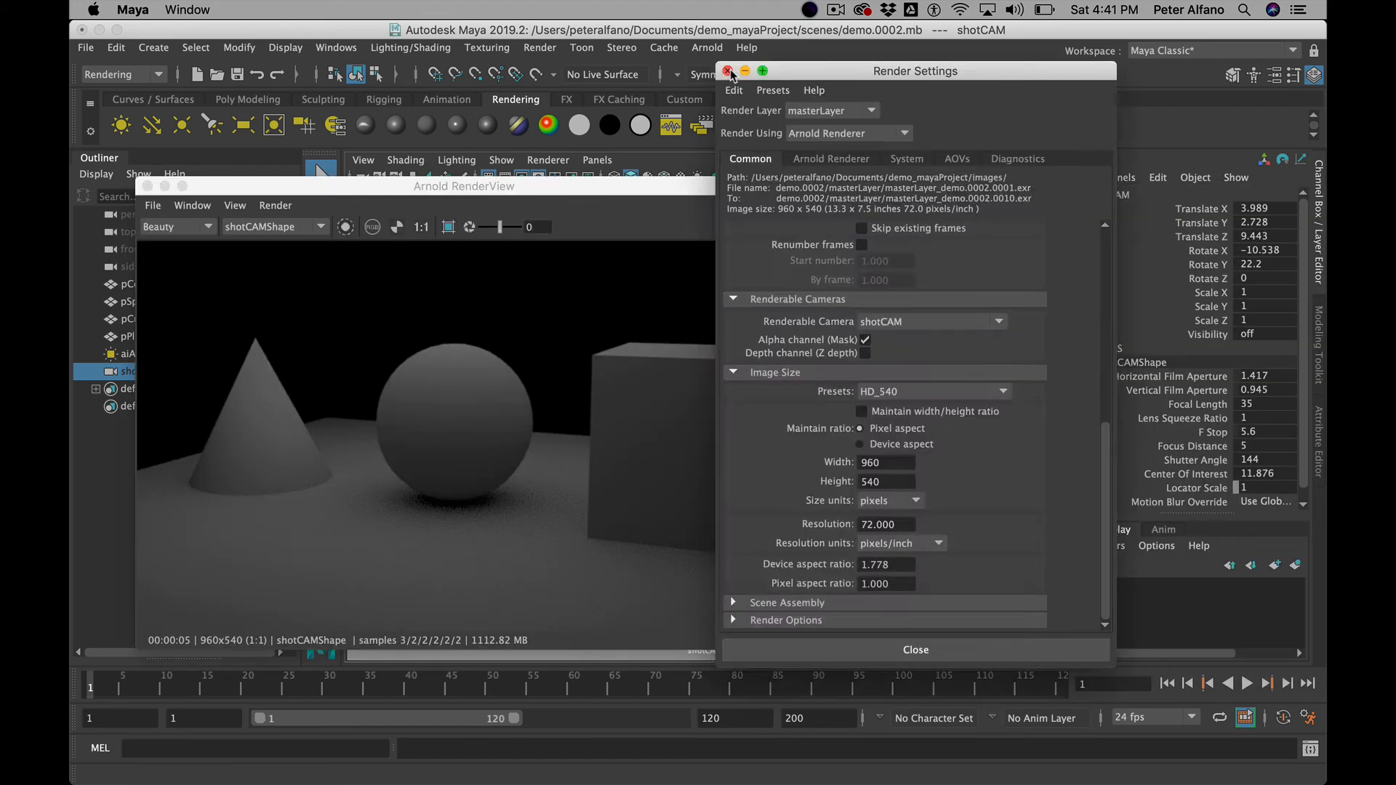
left_click(957, 735)
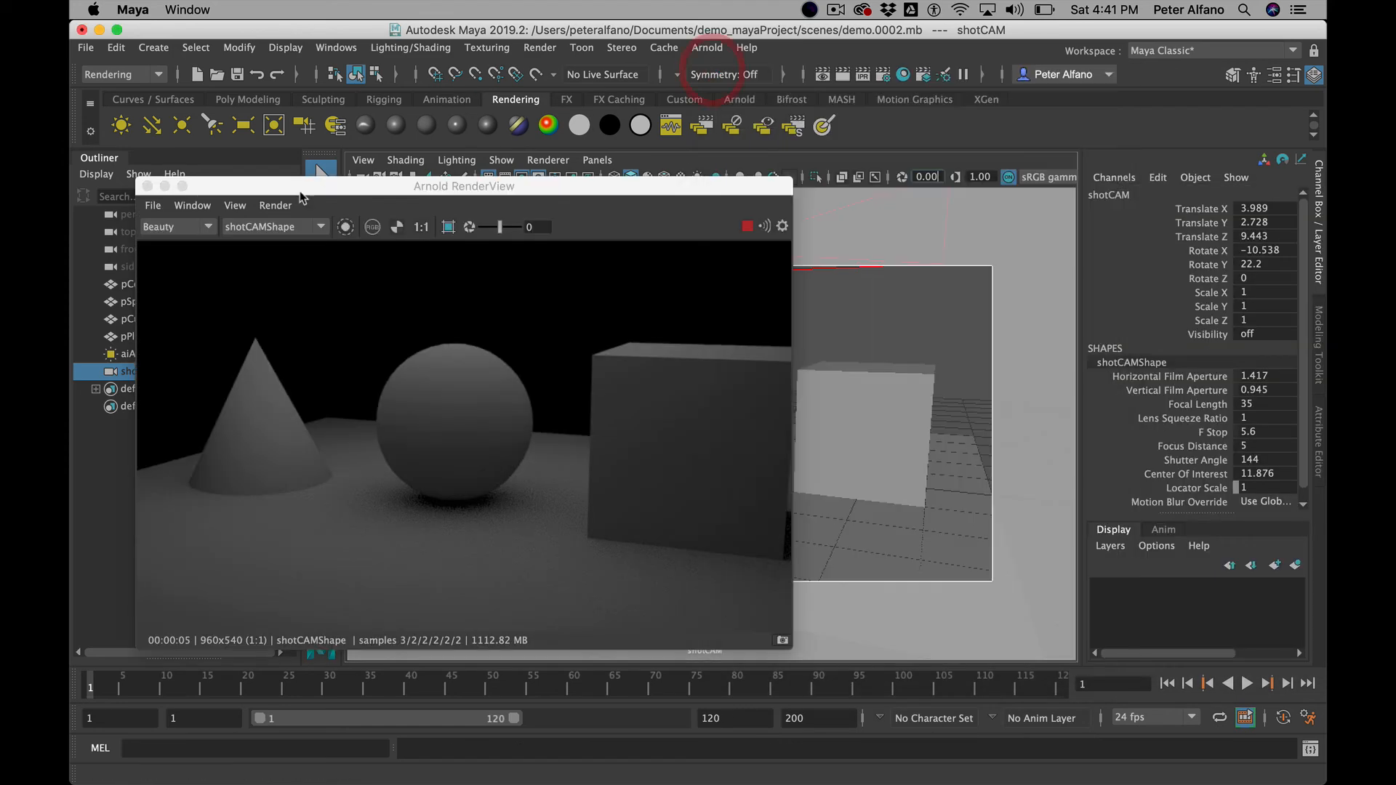
- Compare the perspShape and shotCAMShape renders in the Arnold RenderView, finishing on shotCAMShape
left_click(273, 227)
left_click(259, 254)
left_click(270, 227)
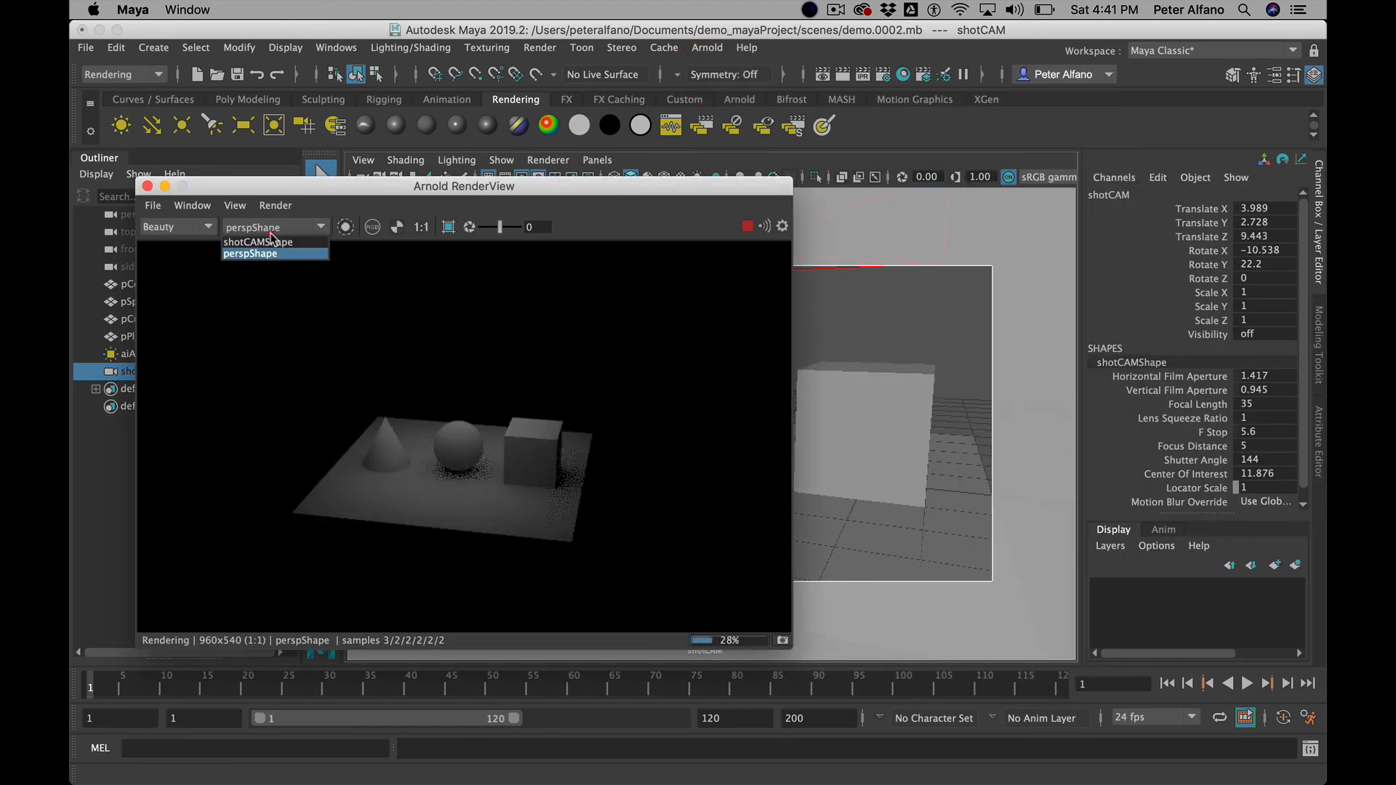
left_click(266, 242)
left_click(269, 227)
left_click(258, 254)
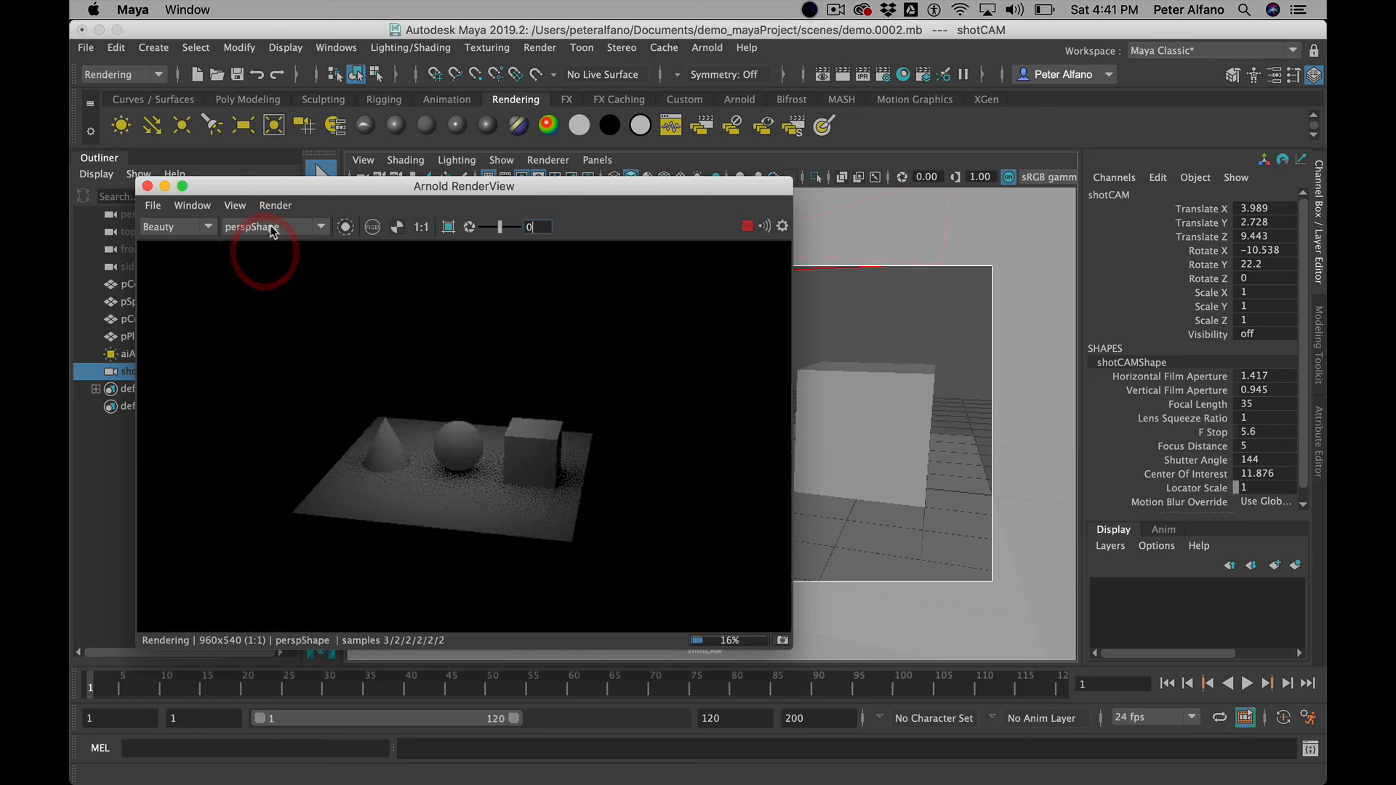
left_click(271, 227)
left_click(266, 243)
- Place the Arnold RenderView beside the viewport and reframe shotCAM from a higher angle showing the area light above the objects
left_click_drag(282, 191, 955, 172)
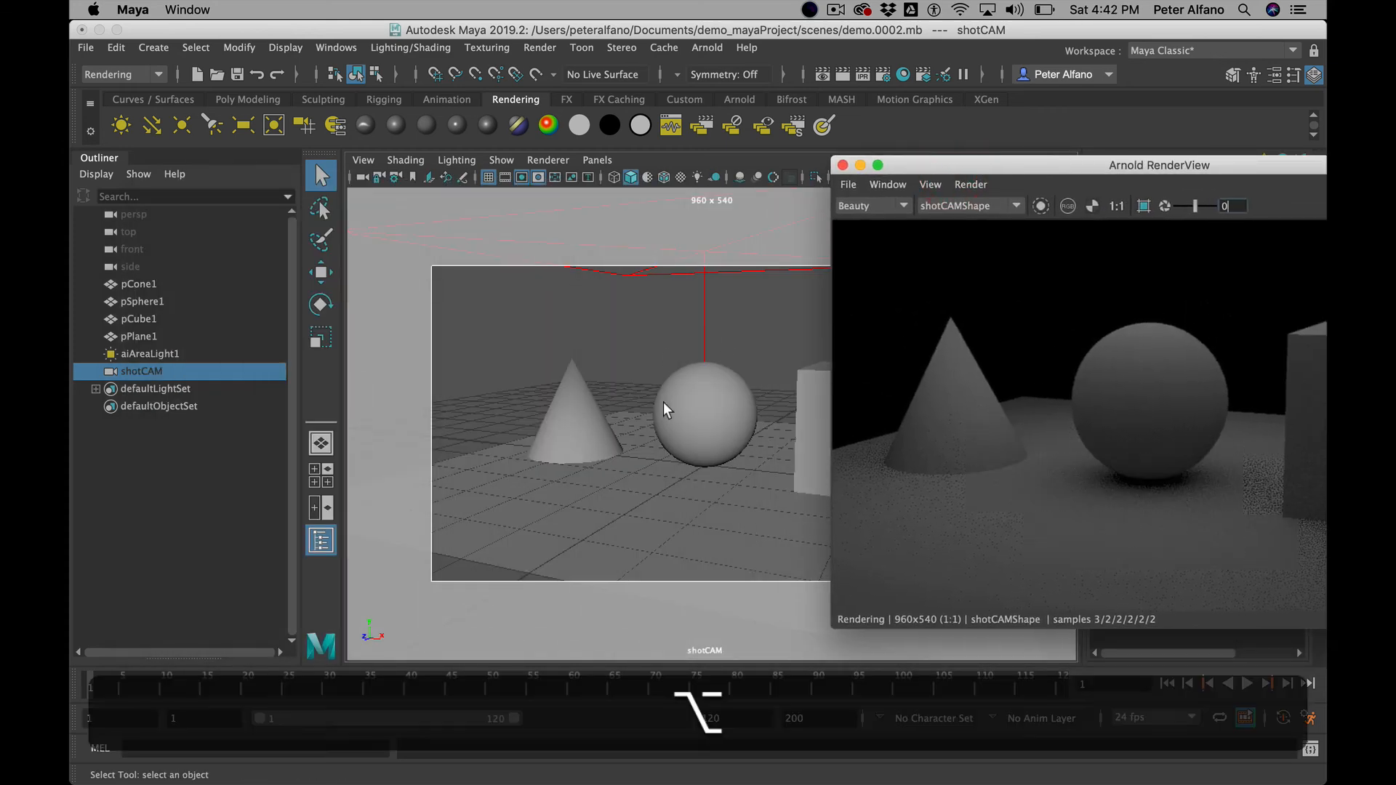
right_click_drag(664, 405, 542, 393, "alt")
left_click_drag(542, 393, 675, 435, "alt")
right_click_drag(675, 435, 623, 427, "alt")
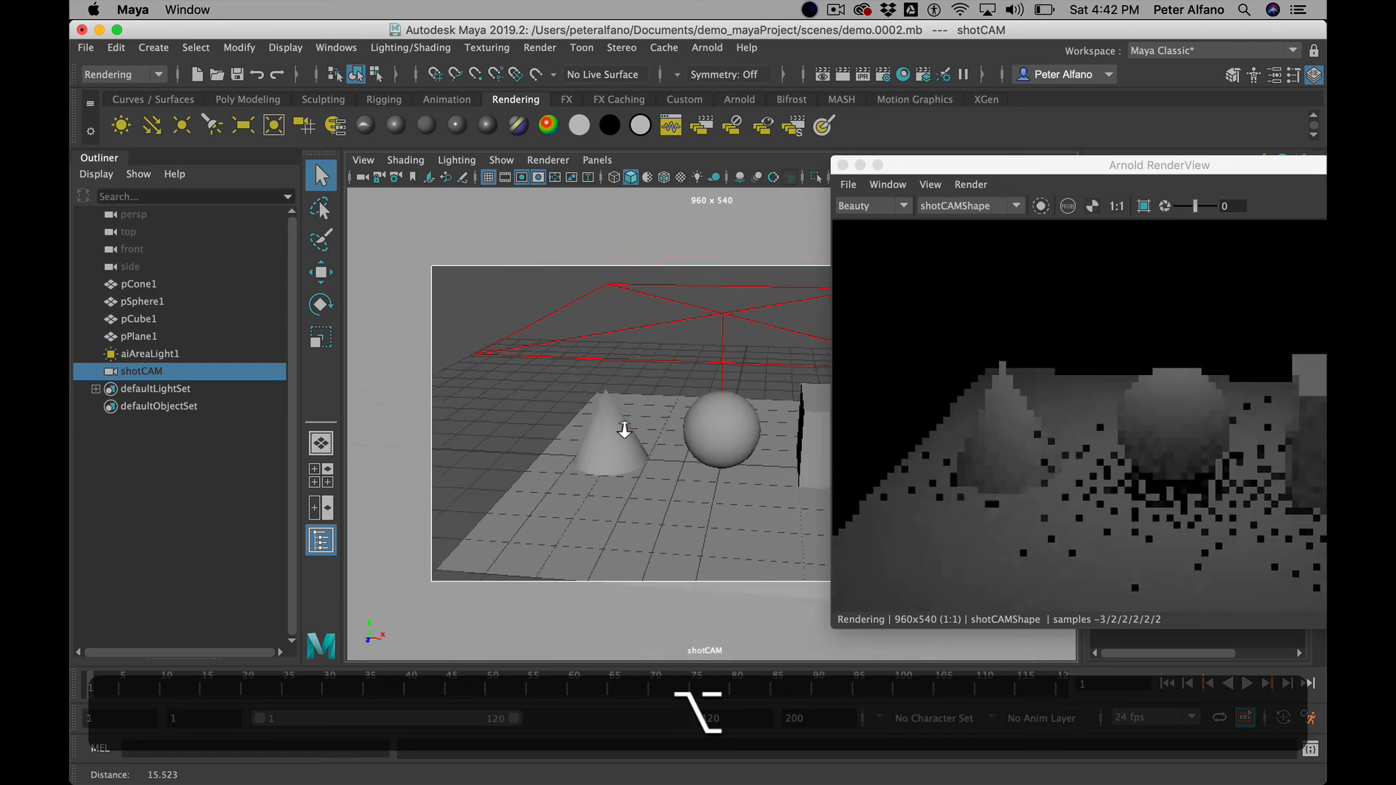
- Raise the area light to a Translate Y of about 4.25 and lower the shotCAM viewing angle
left_click(632, 364)
left_click(654, 367)
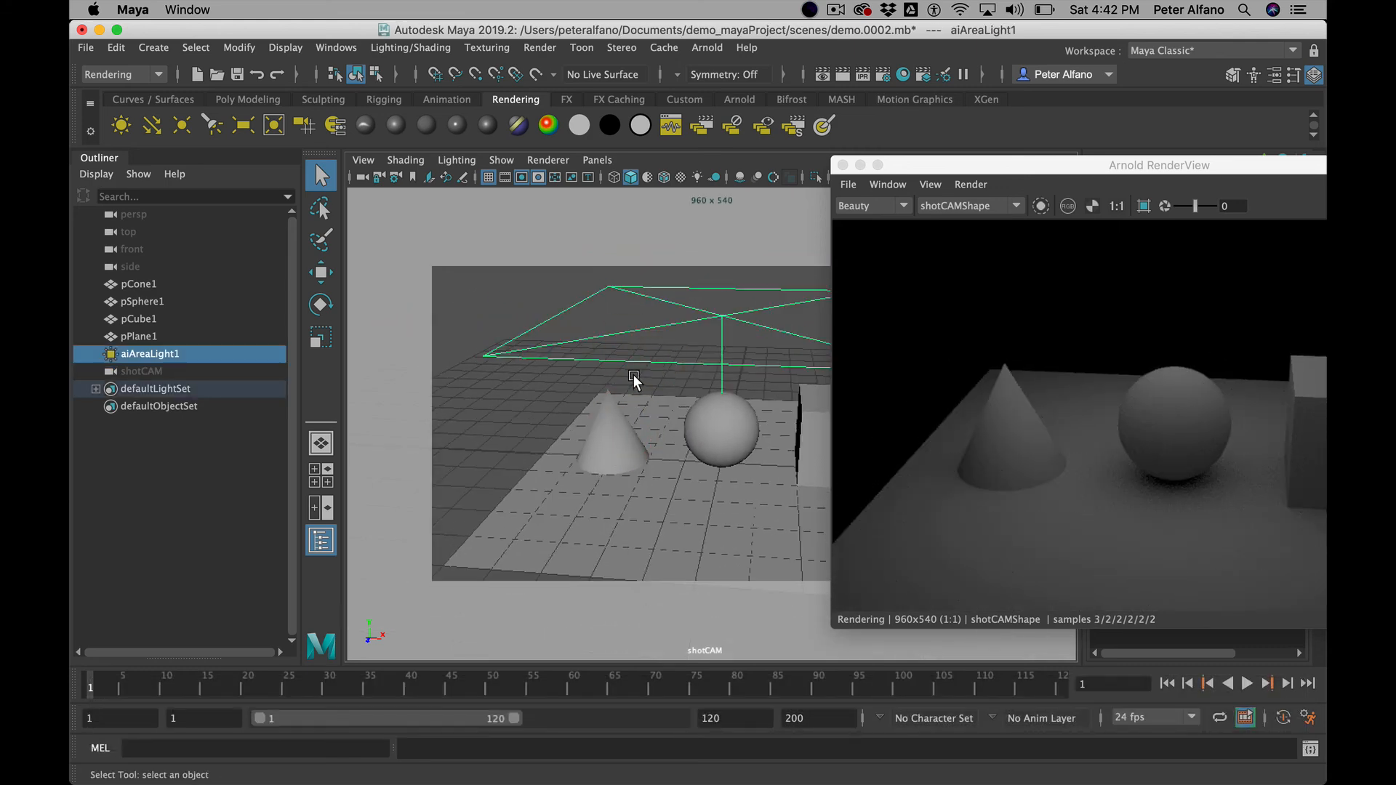
key("w")
left_click_drag(710, 303, 754, 263)
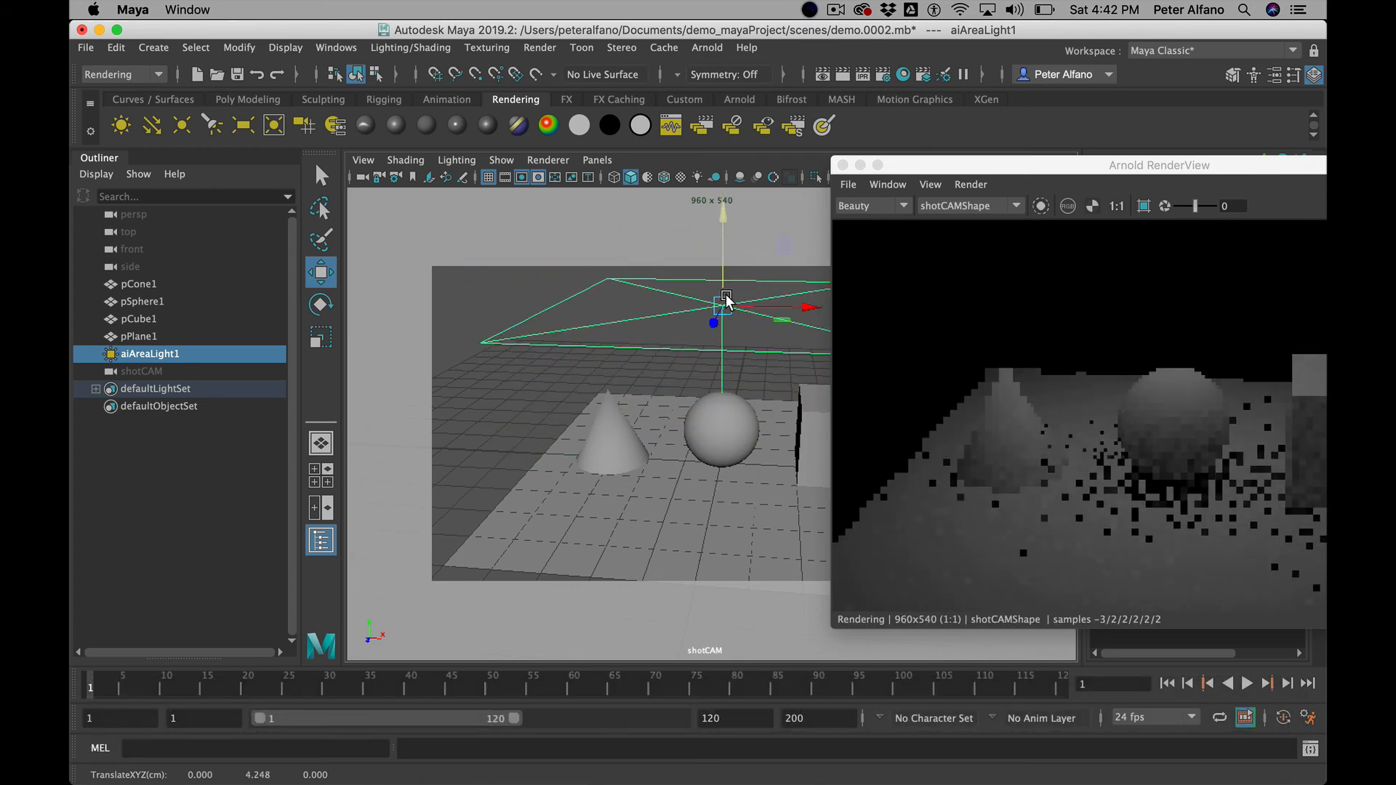
left_click_drag(511, 338, 549, 358, "alt")
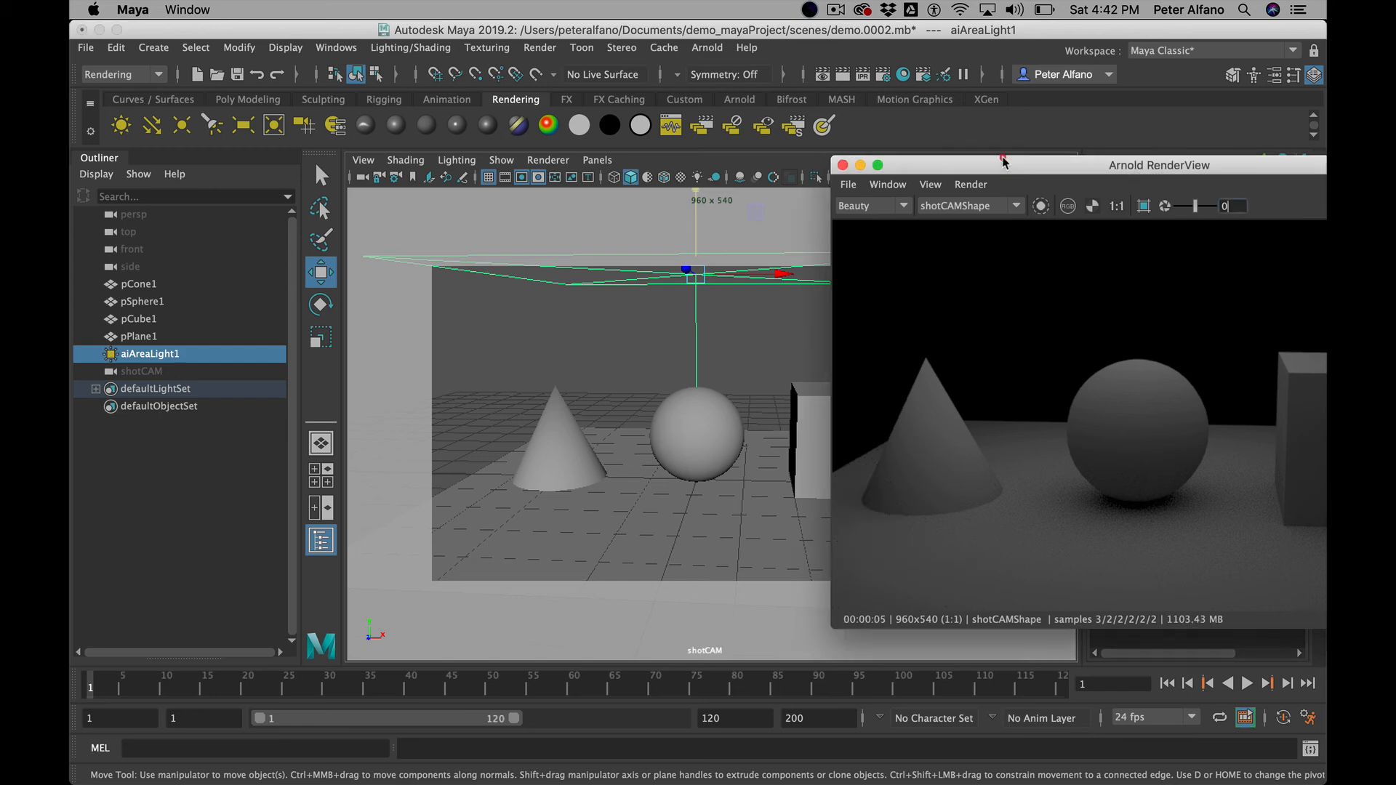
- Bring the full Arnold RenderView image into sight to inspect the shotCAM render, then close the window
left_click_drag(1005, 170, 708, 110)
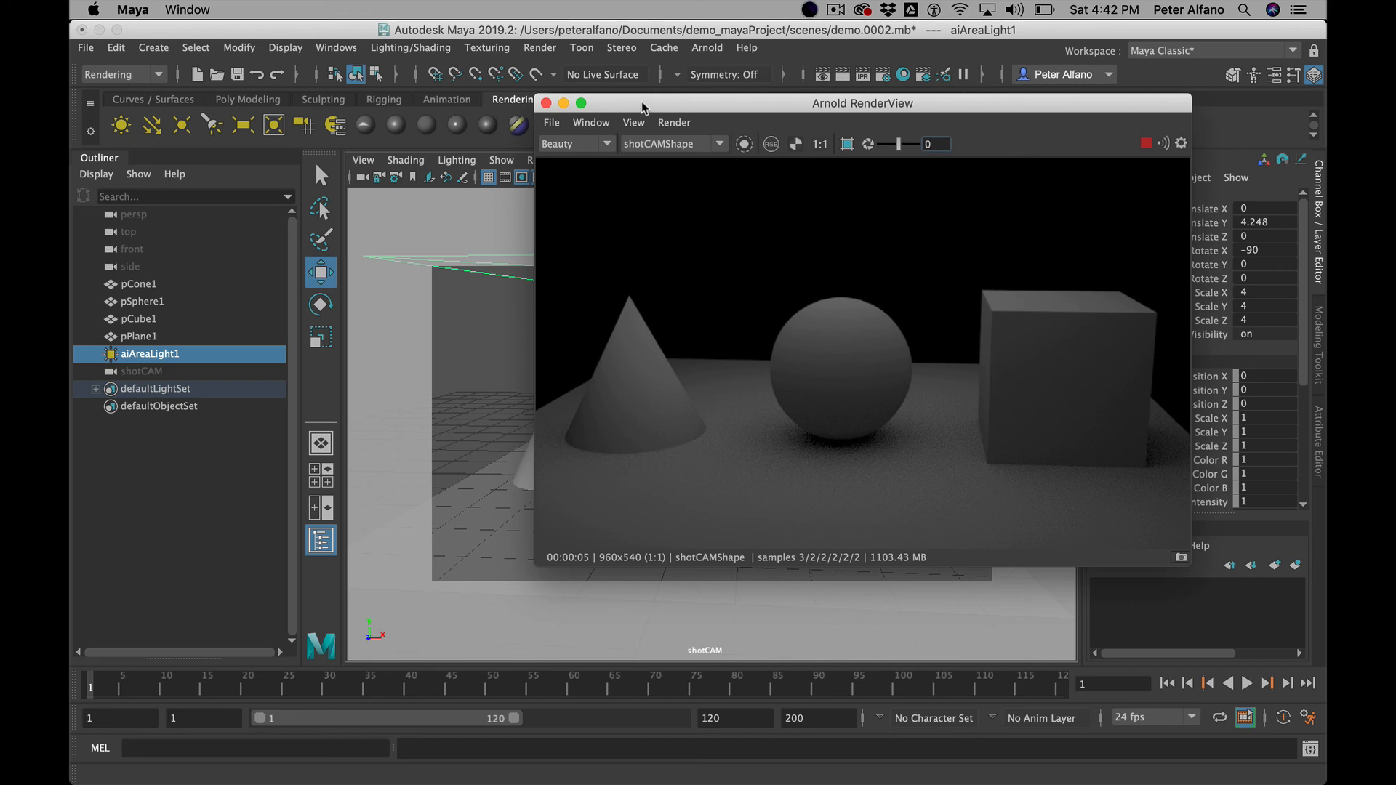
left_click_drag(637, 106, 622, 135)
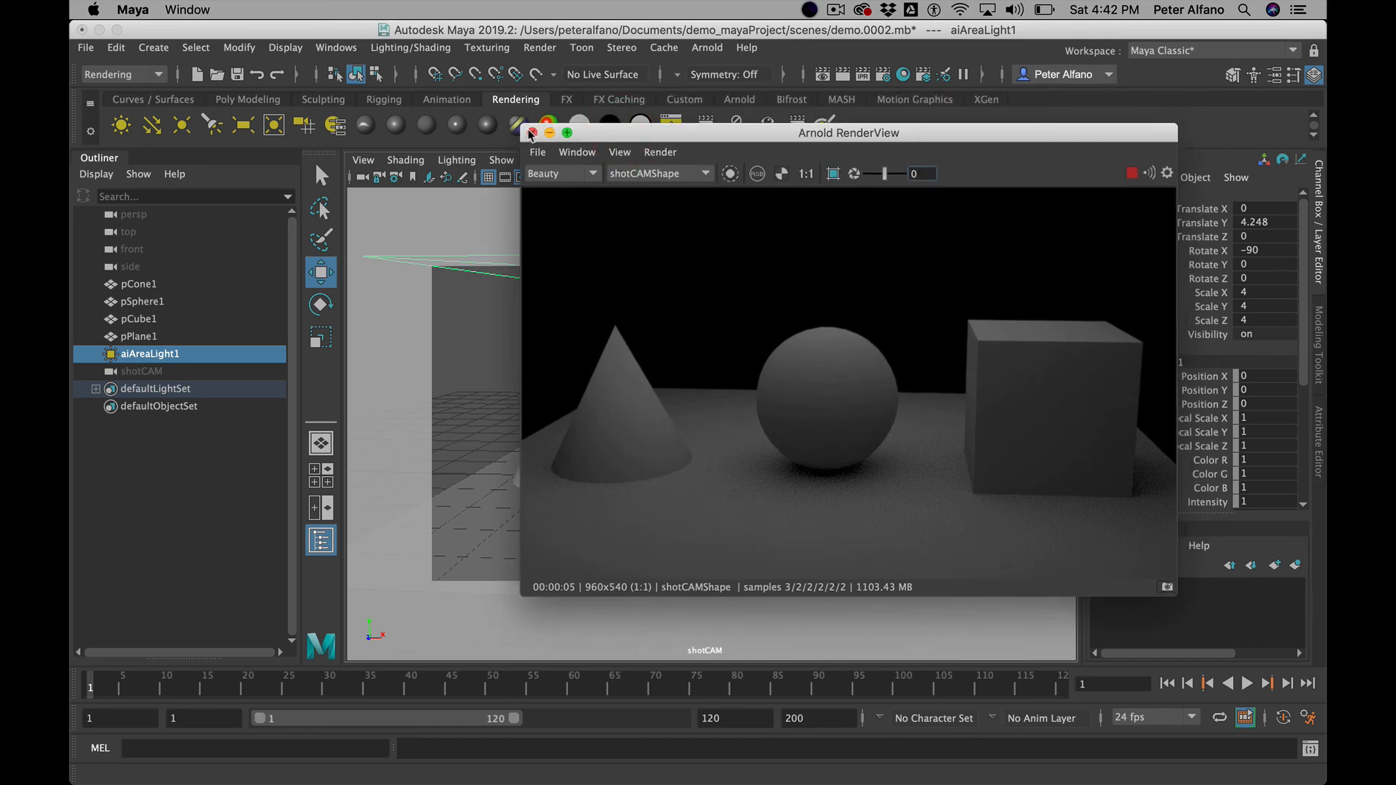
left_click_drag(558, 138, 579, 134)
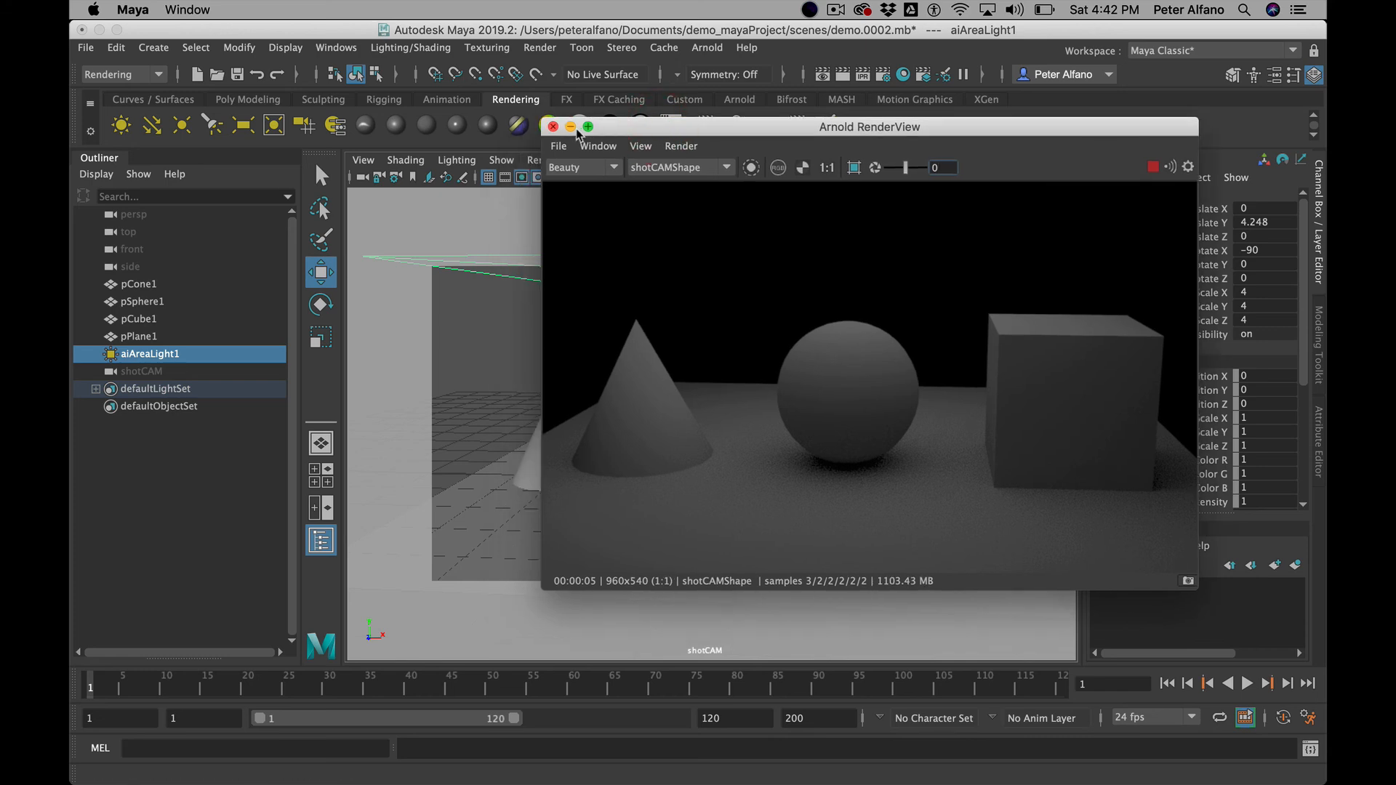
left_click(552, 127)
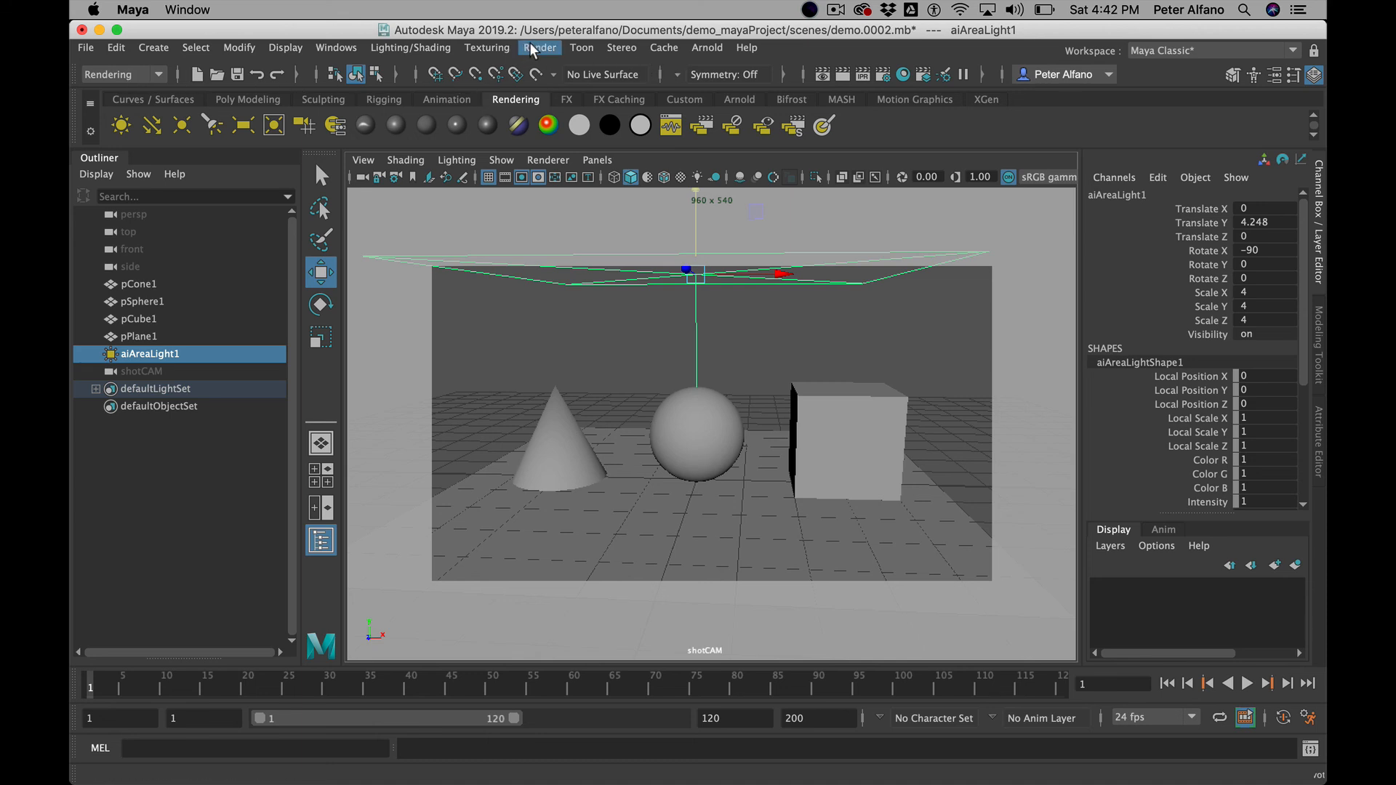
- Open the Render Sequence options from the Maya Render View and set the current camera to shotCAM
left_click(338, 48)
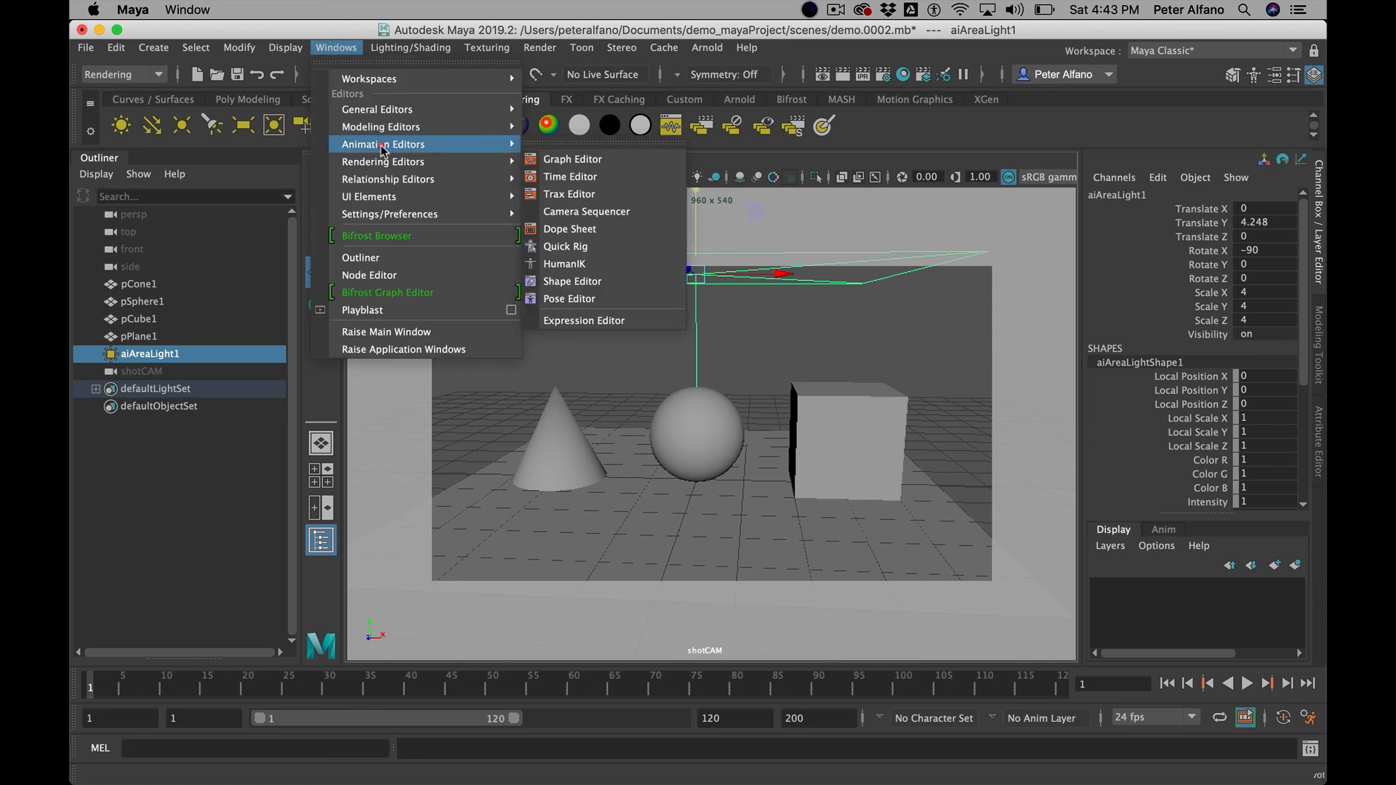
mouse_move(381, 167)
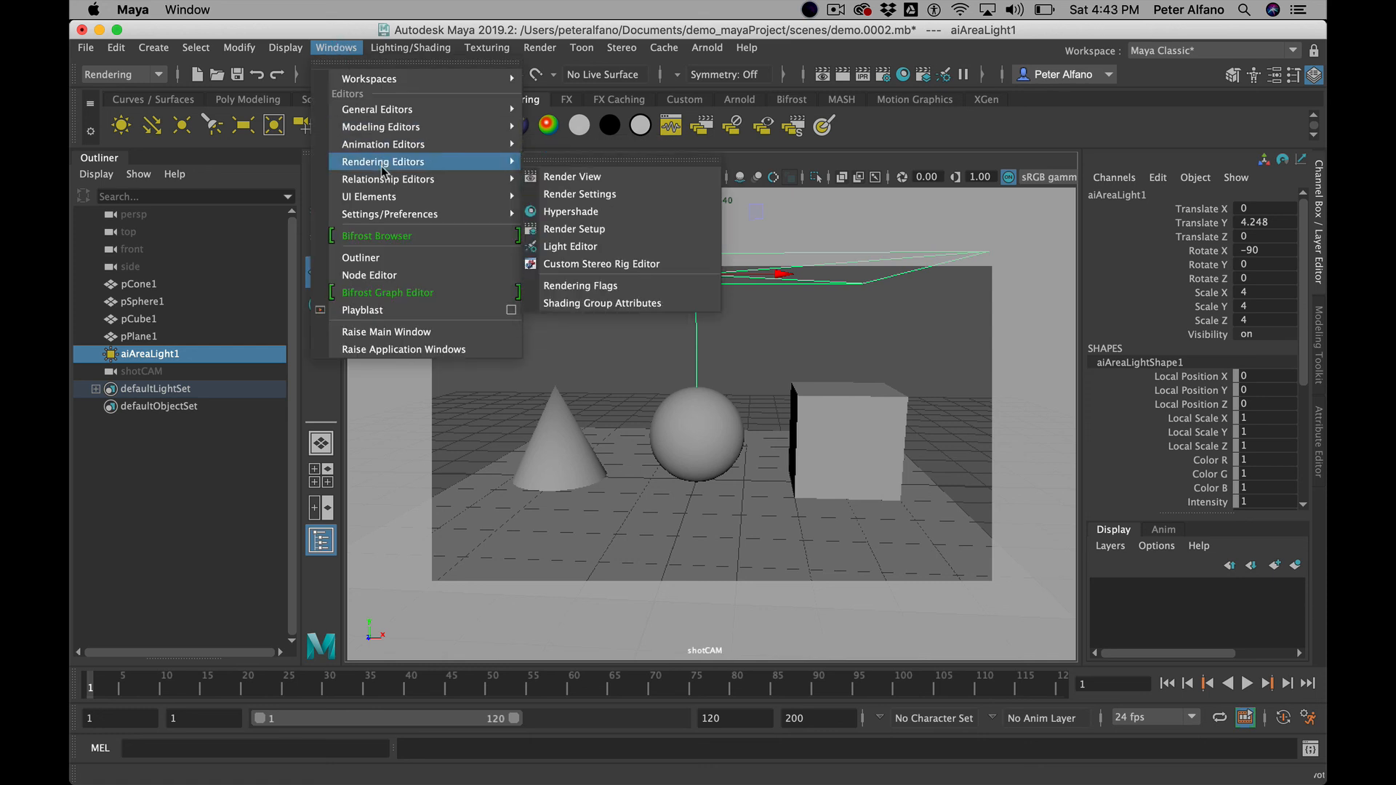
left_click(571, 176)
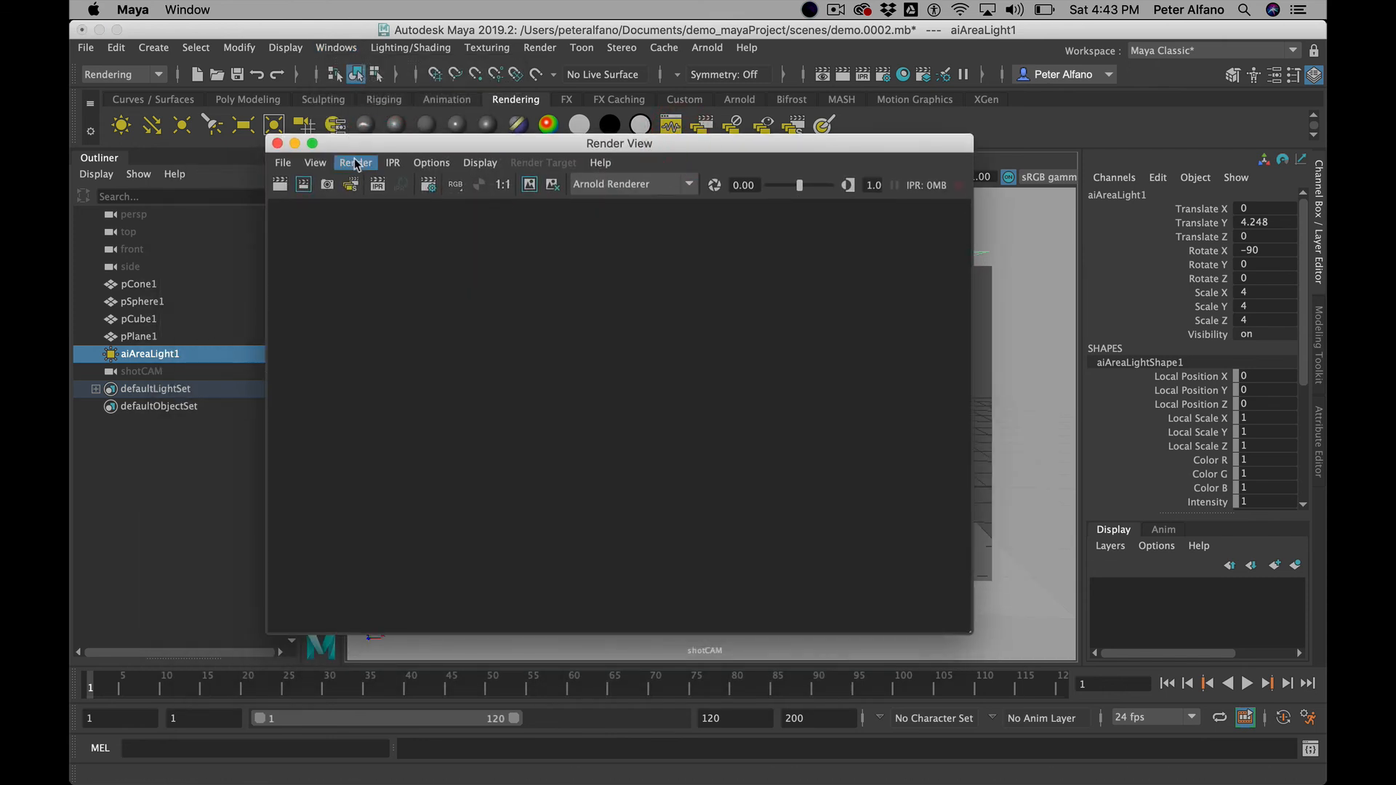
left_click(356, 163)
mouse_move(397, 280)
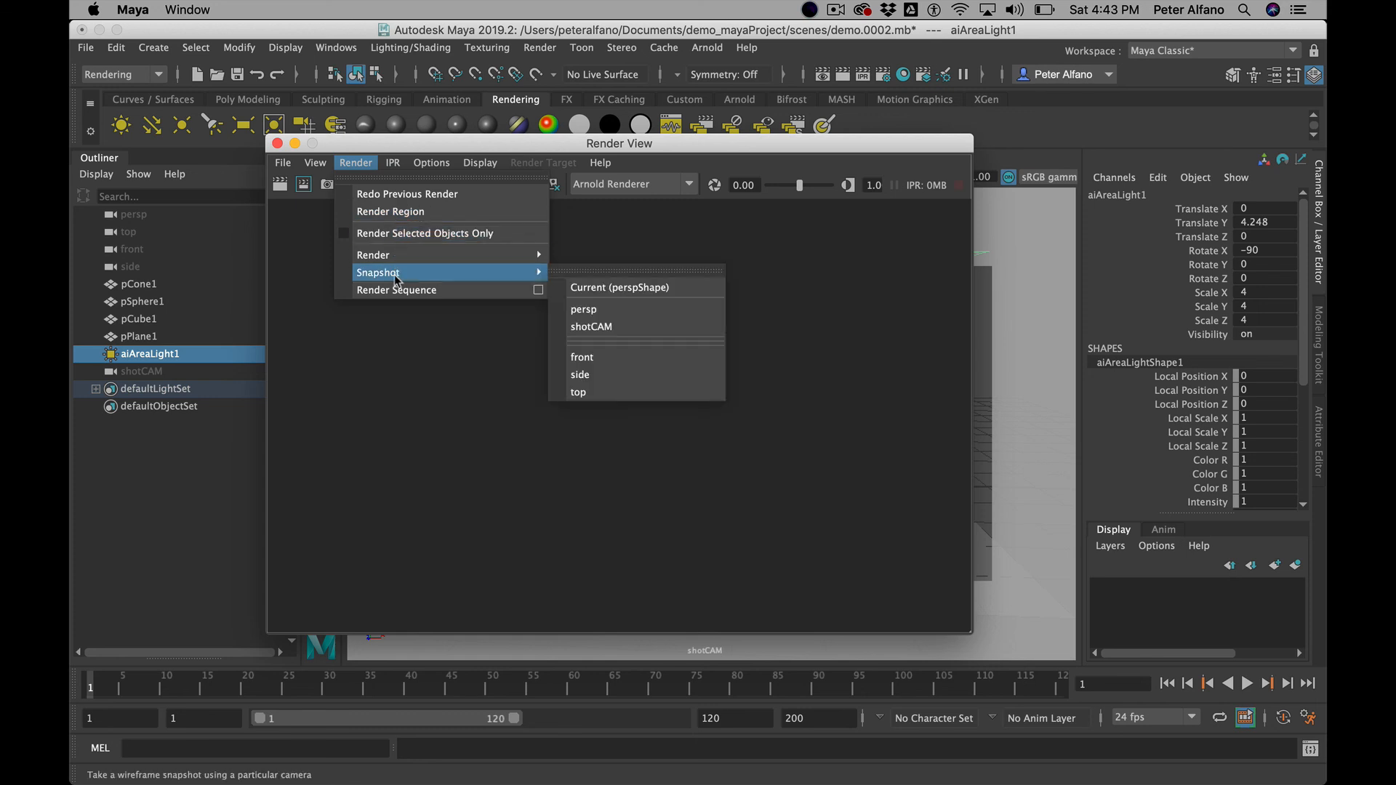
left_click(539, 291)
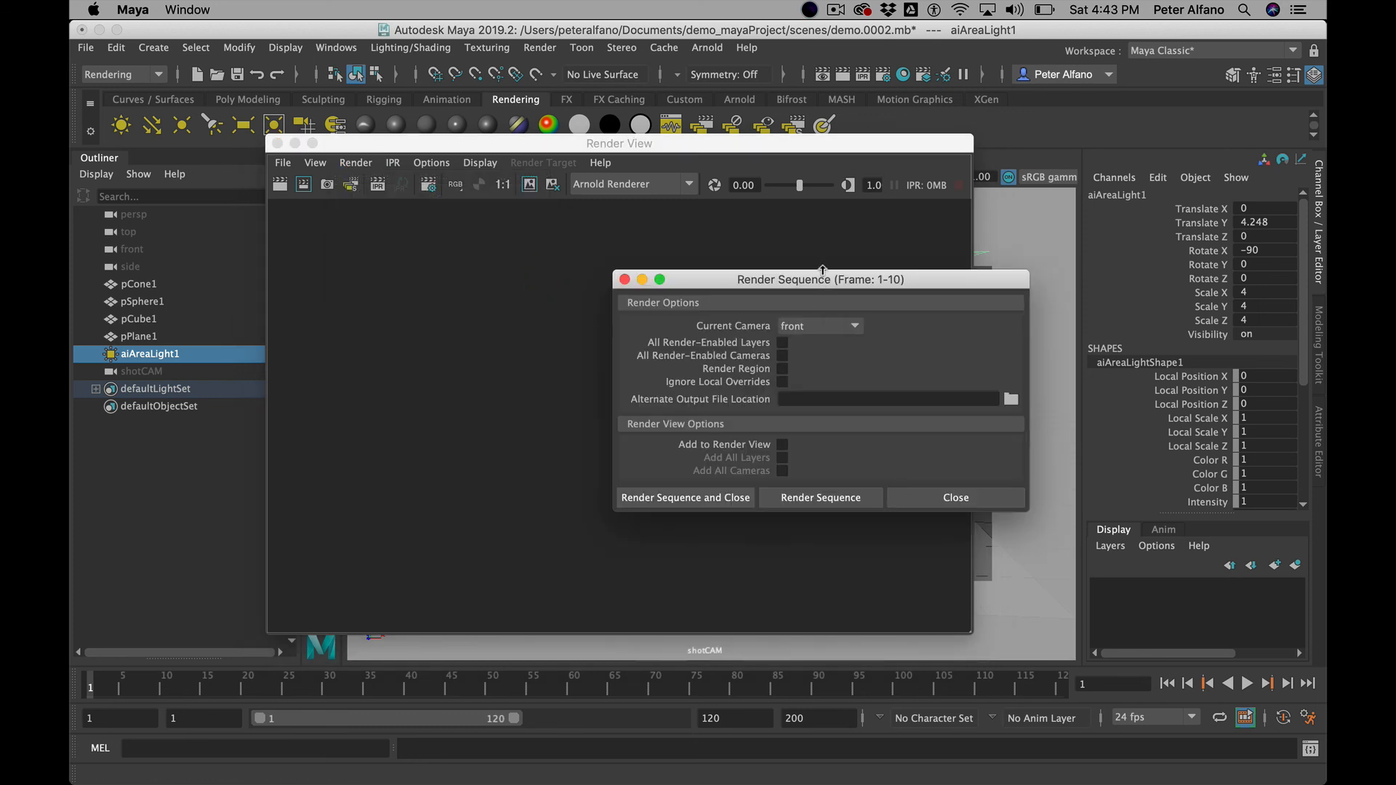
left_click_drag(823, 269, 851, 215)
left_click(855, 272)
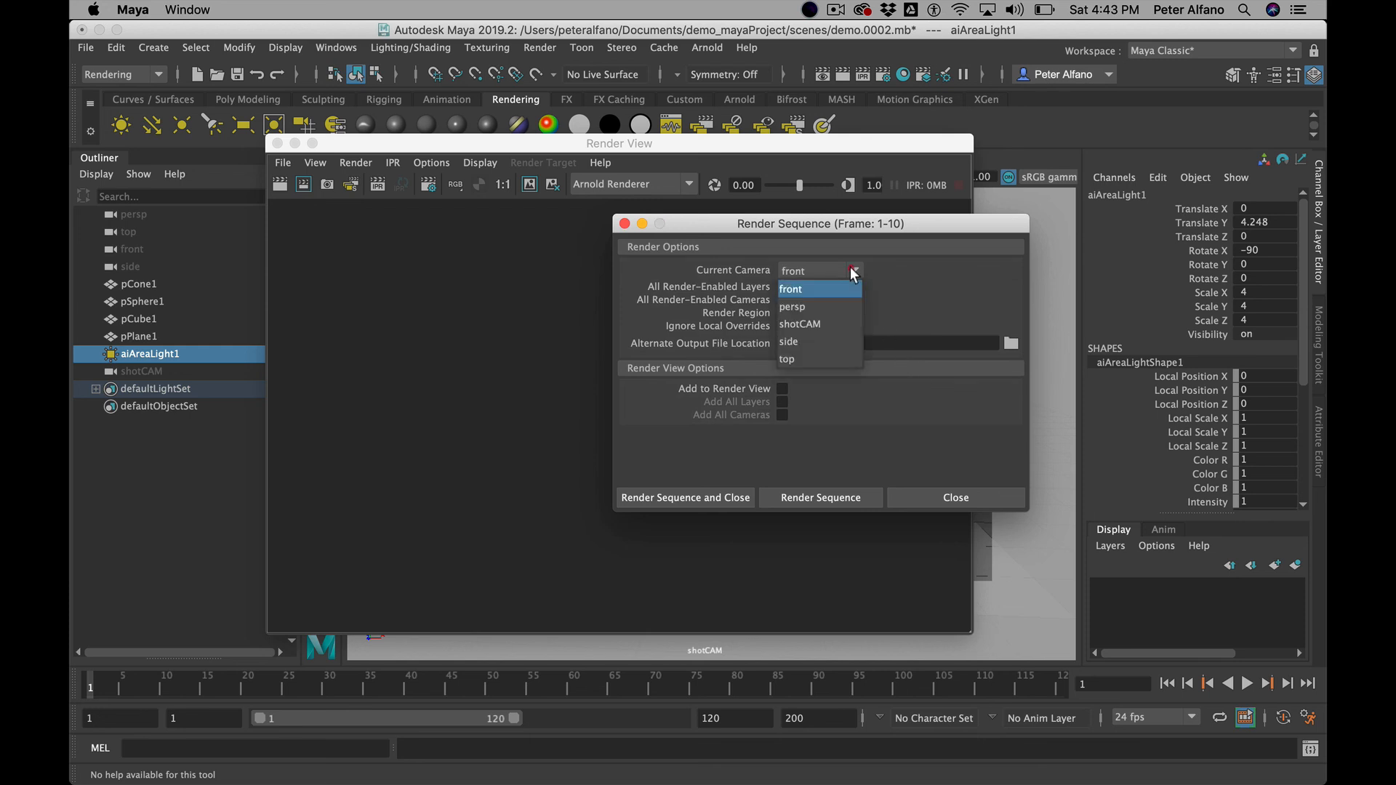
left_click(829, 322)
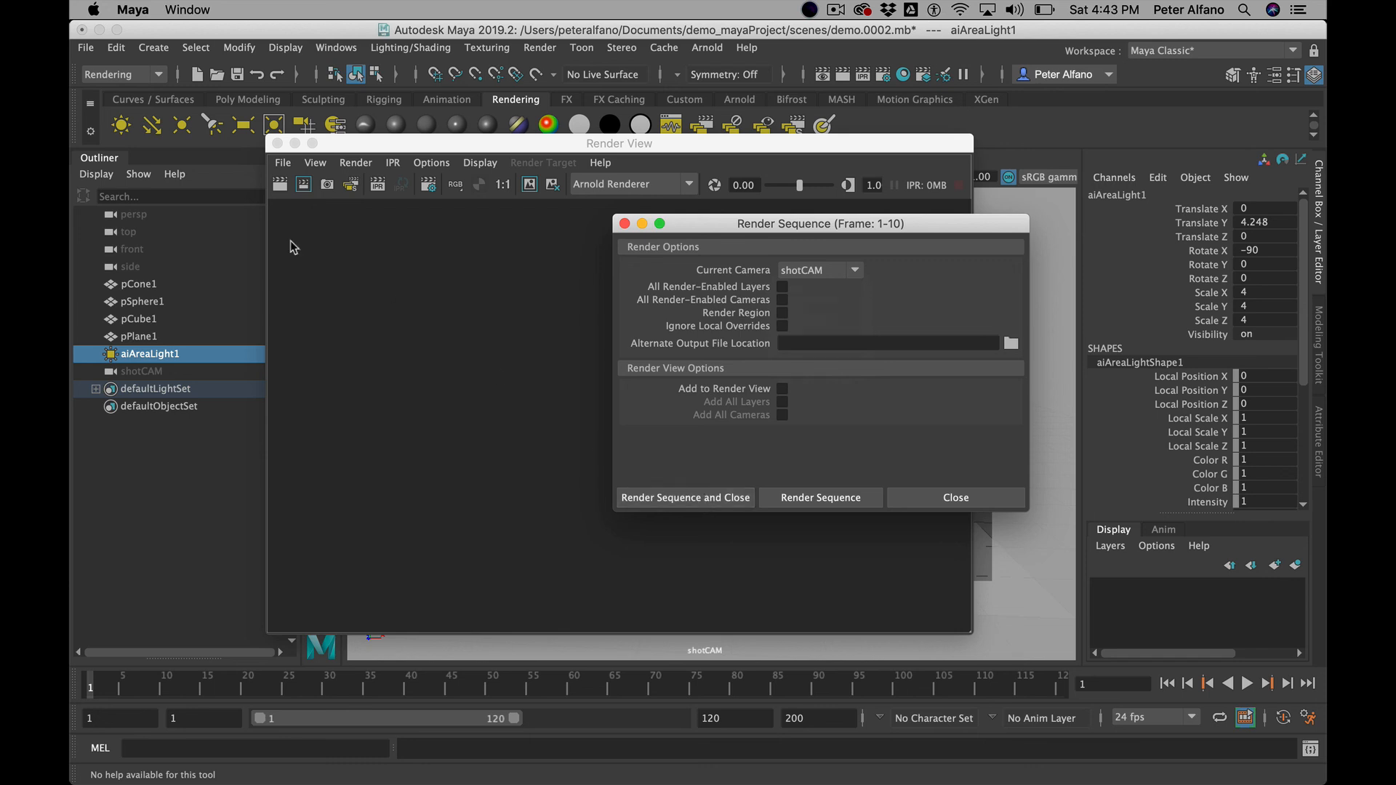
- Save the scene and start the shotCAM sequence render for frames 1-10
left_click(87, 48)
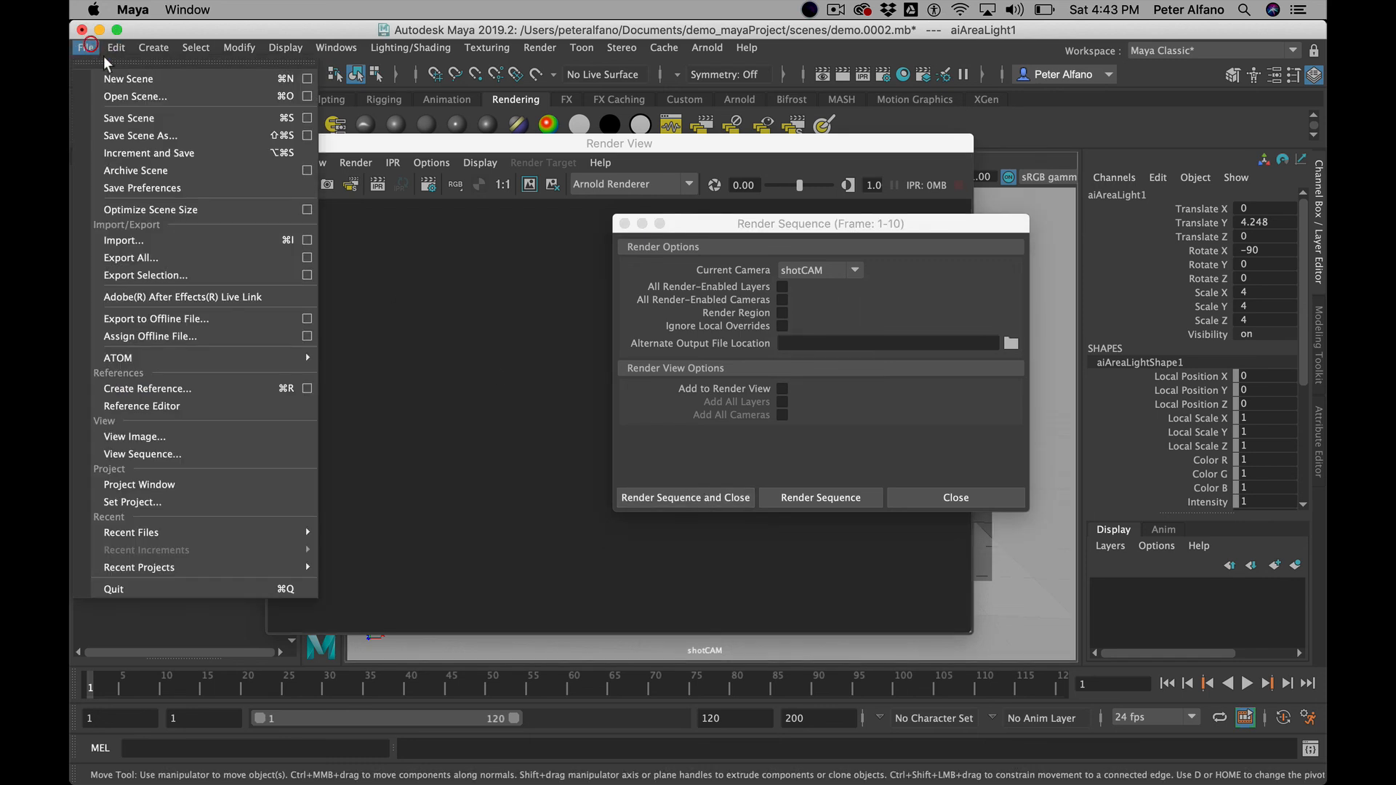
left_click(130, 118)
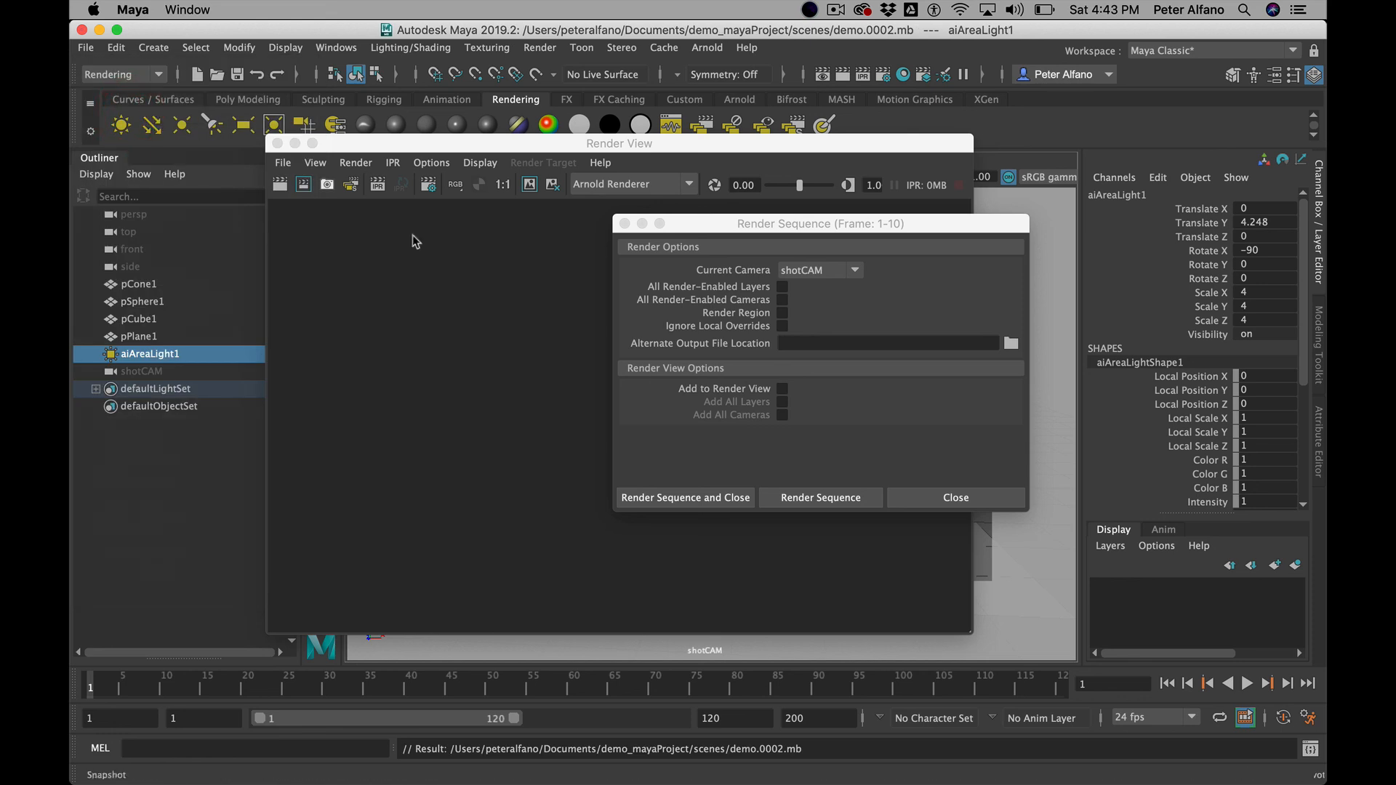
left_click(683, 498)
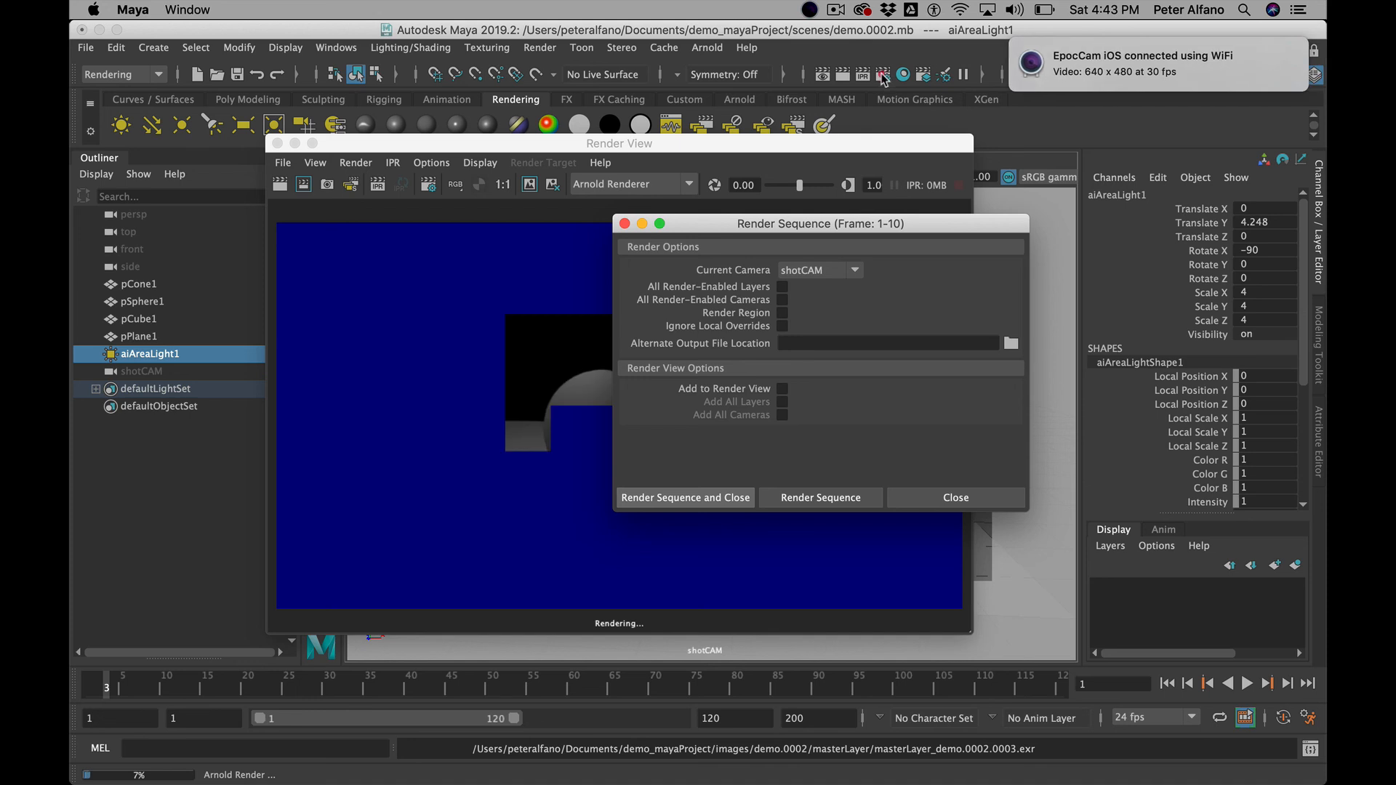
left_click(882, 73)
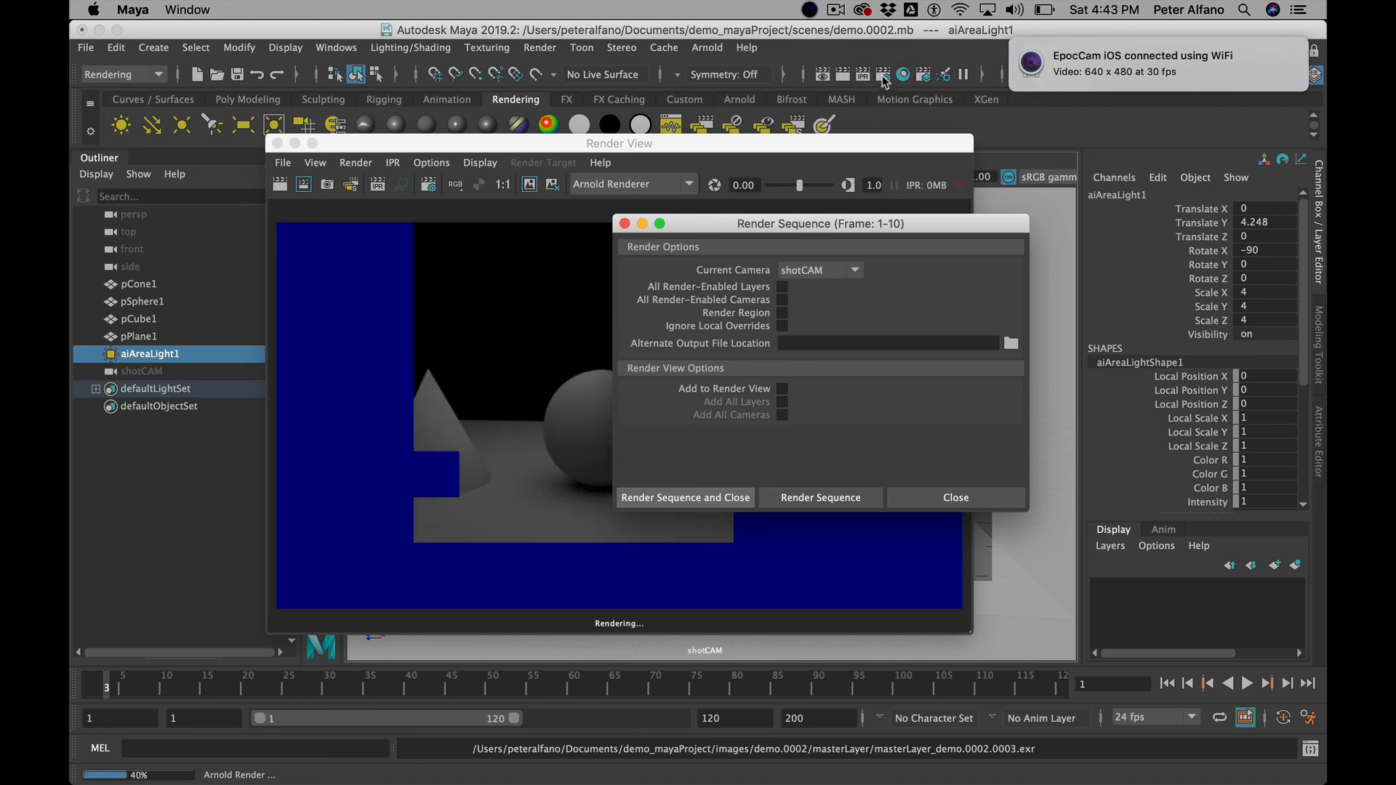
- Switch to Finder and browse in column view to the images folder of demo_mayaProject in Documents
mouse_move(364, 782)
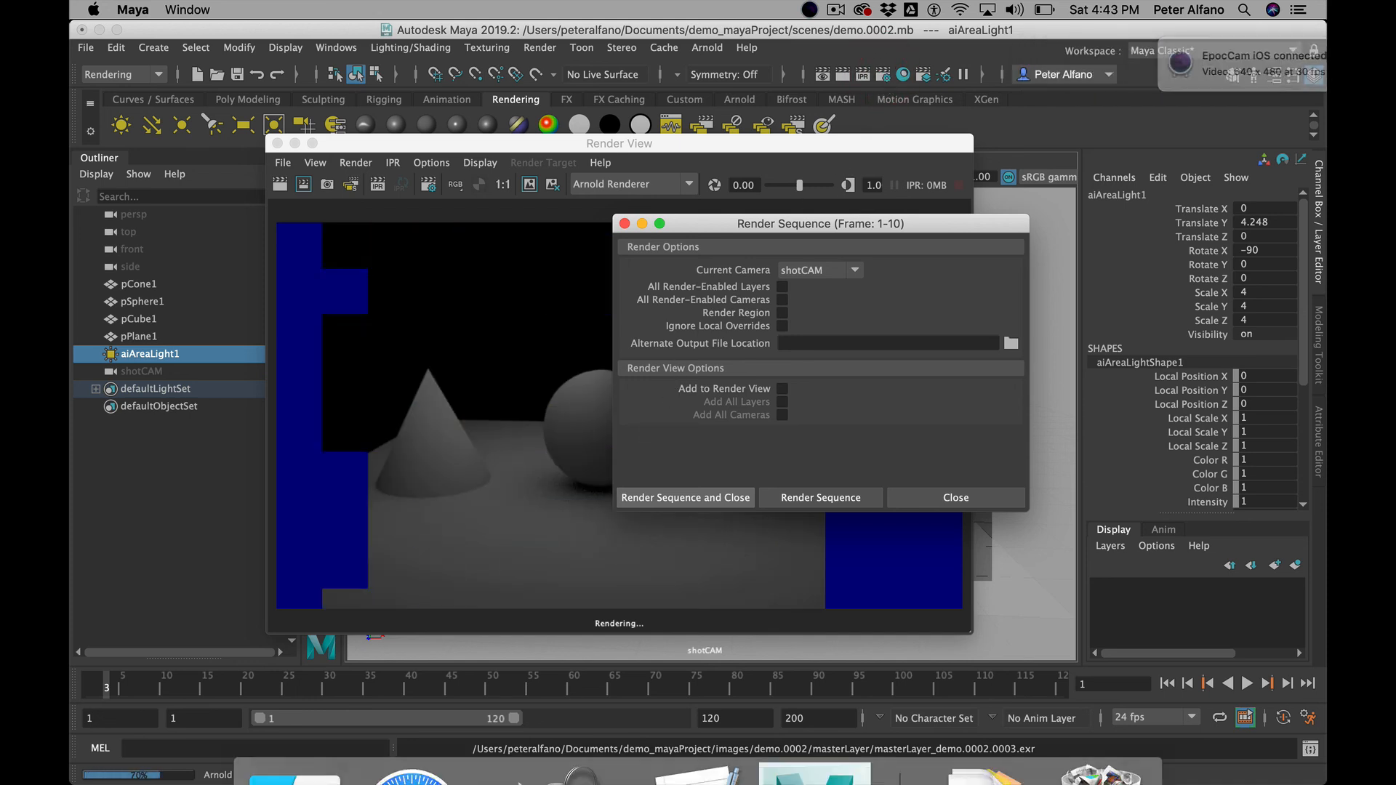
left_click(312, 723)
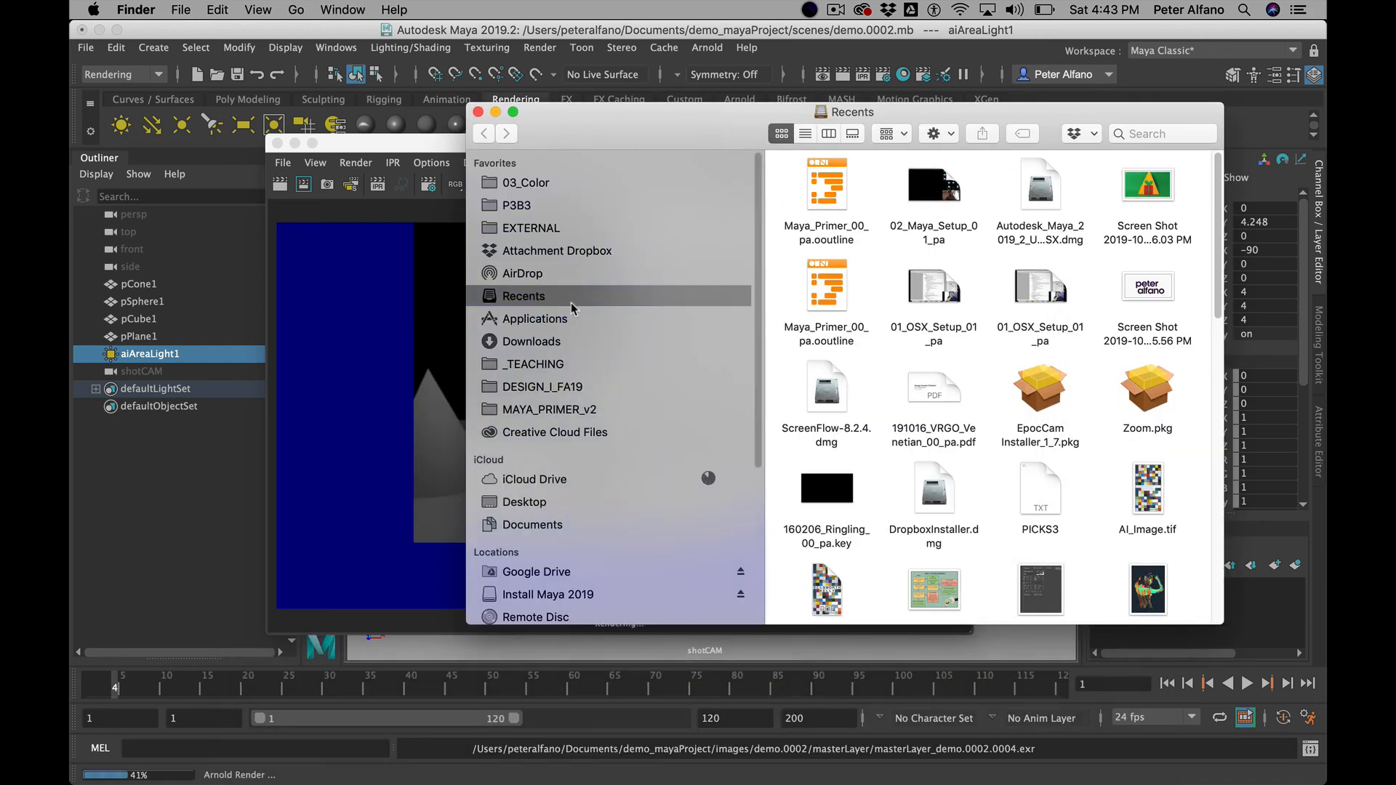
left_click(574, 524)
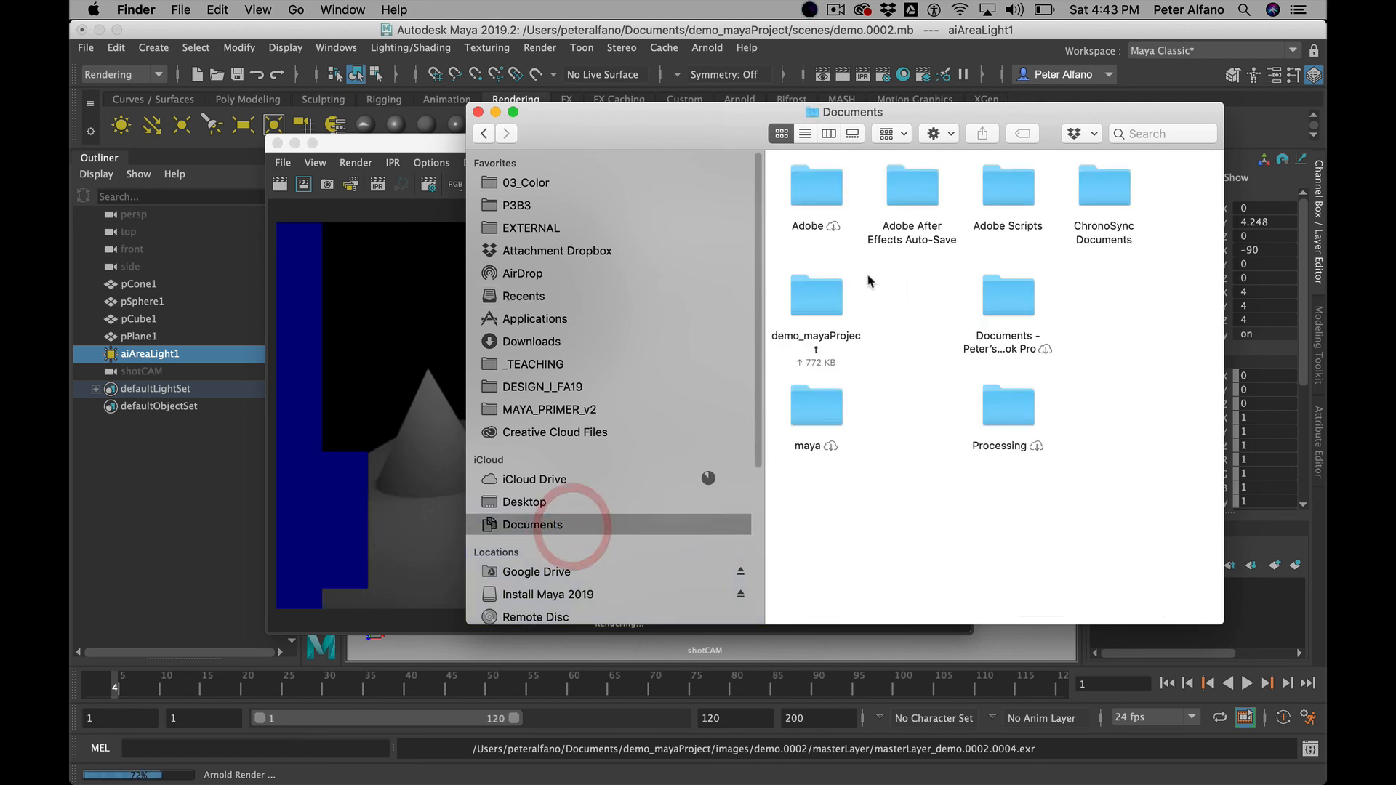
left_click(828, 134)
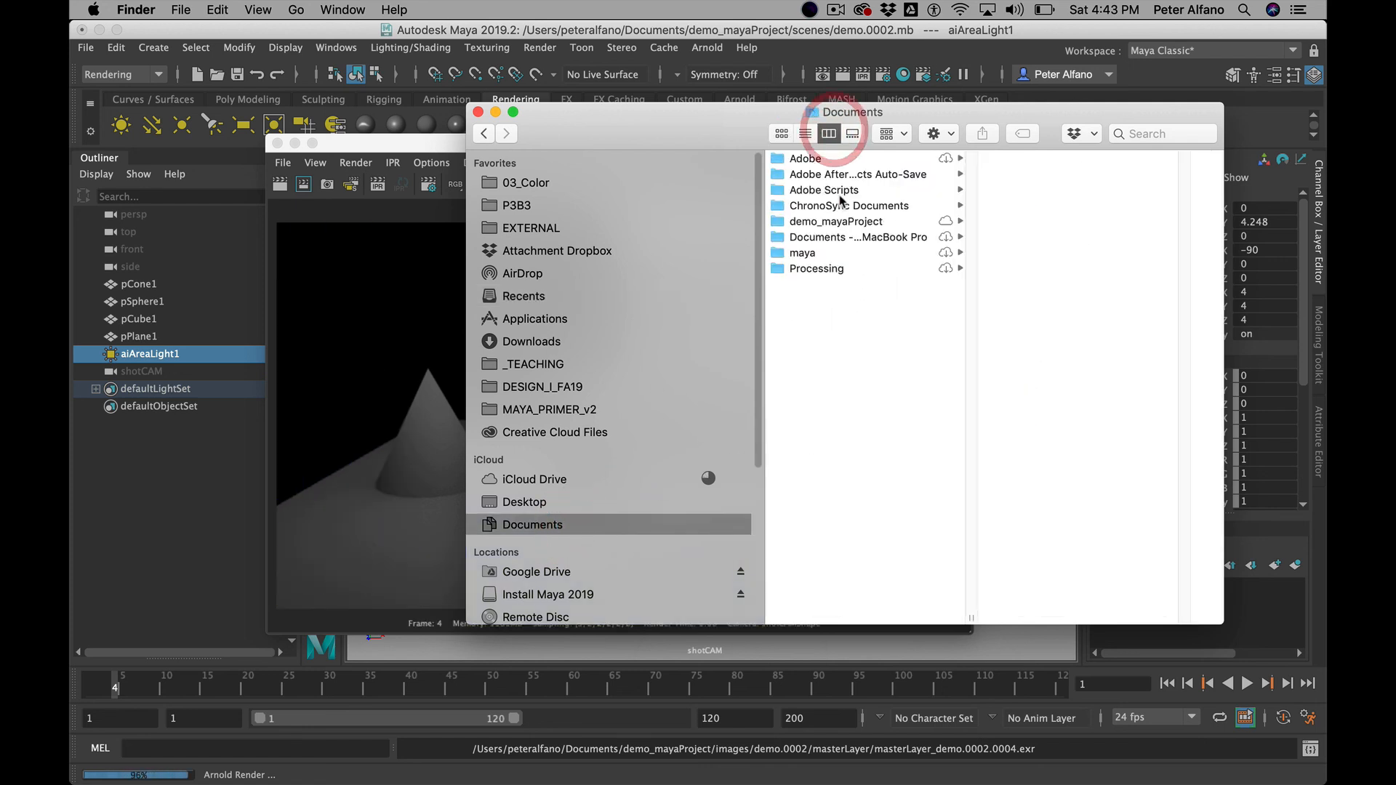
left_click(867, 221)
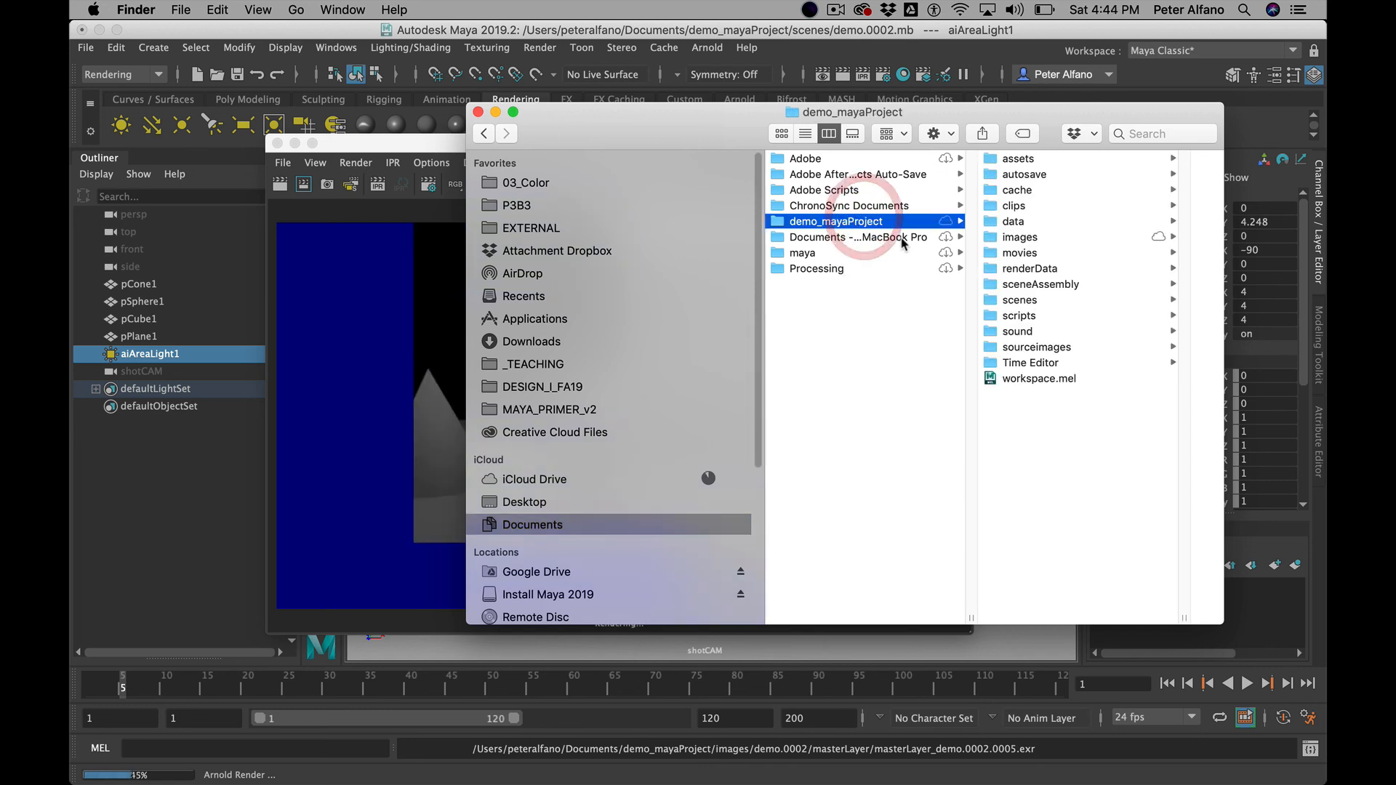
left_click(1054, 239)
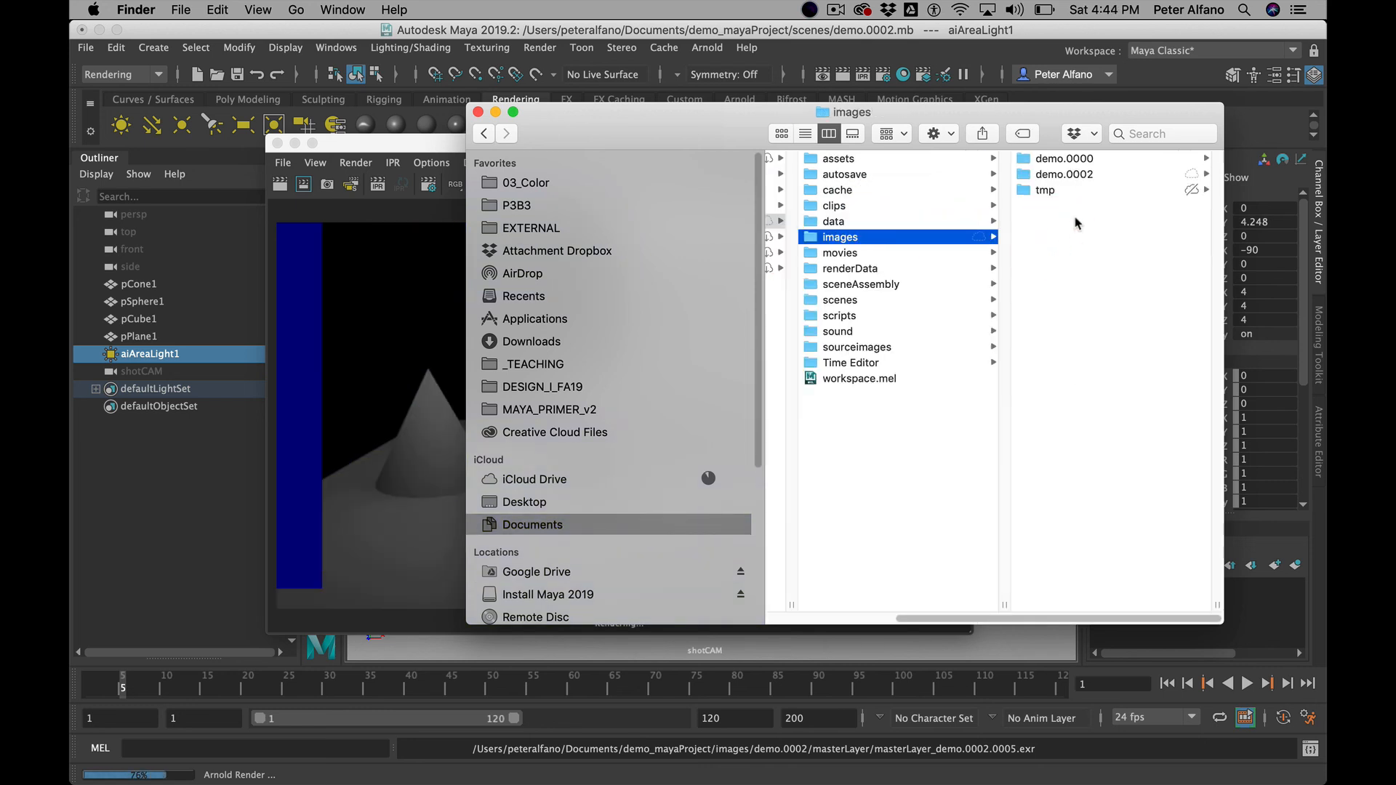
- Open the masterLayer folder inside demo.0002 and move and widen the Finder window so the full render file names fit
left_click(1073, 161)
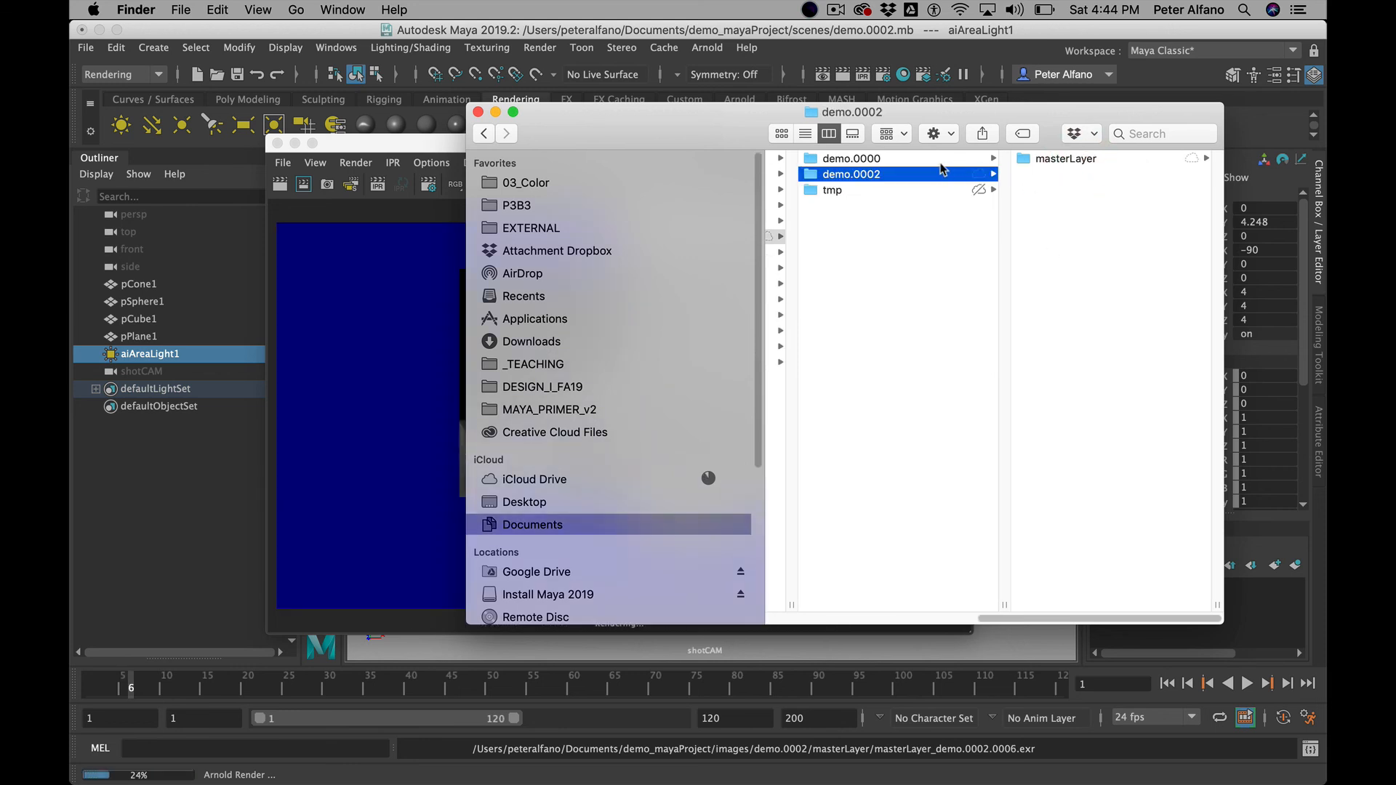
left_click(889, 157)
left_click(871, 177)
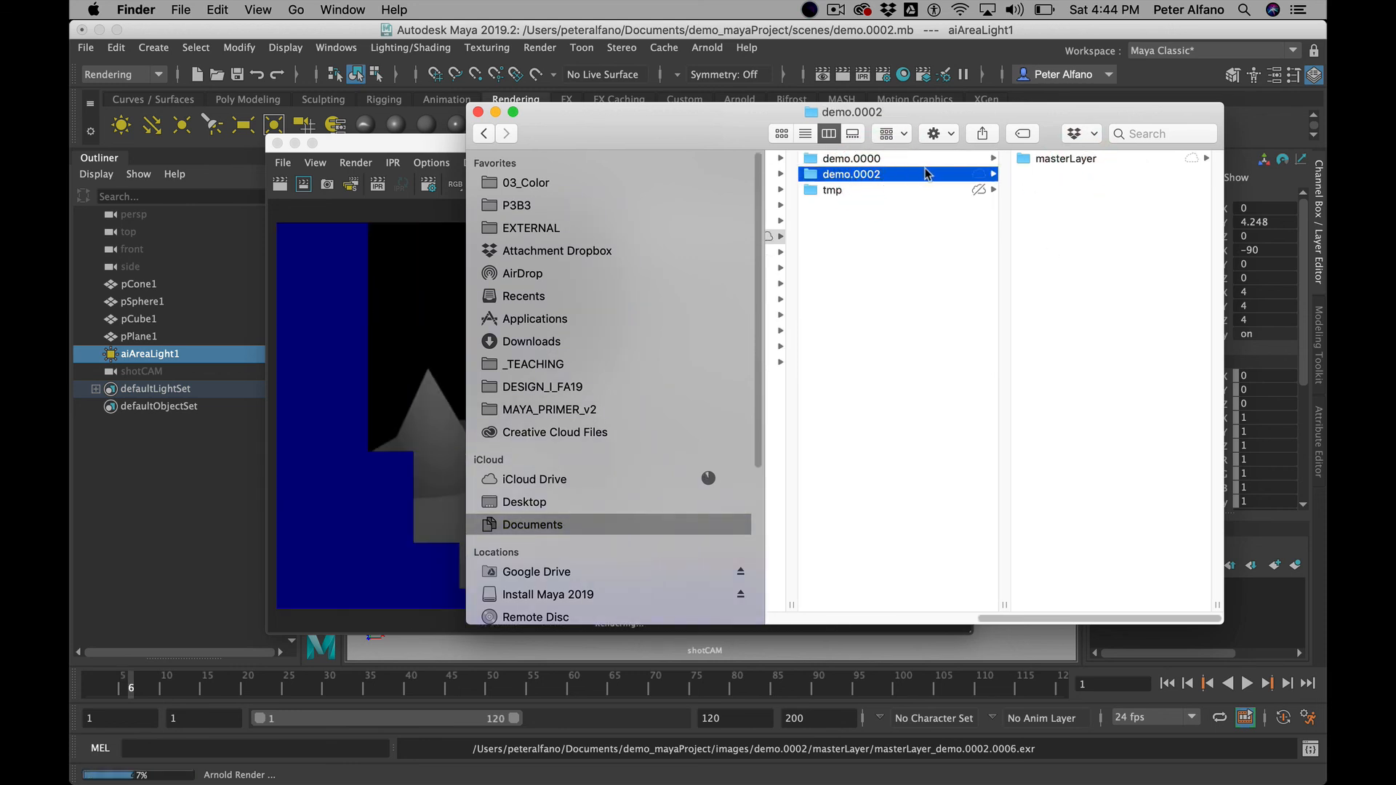
left_click(1080, 160)
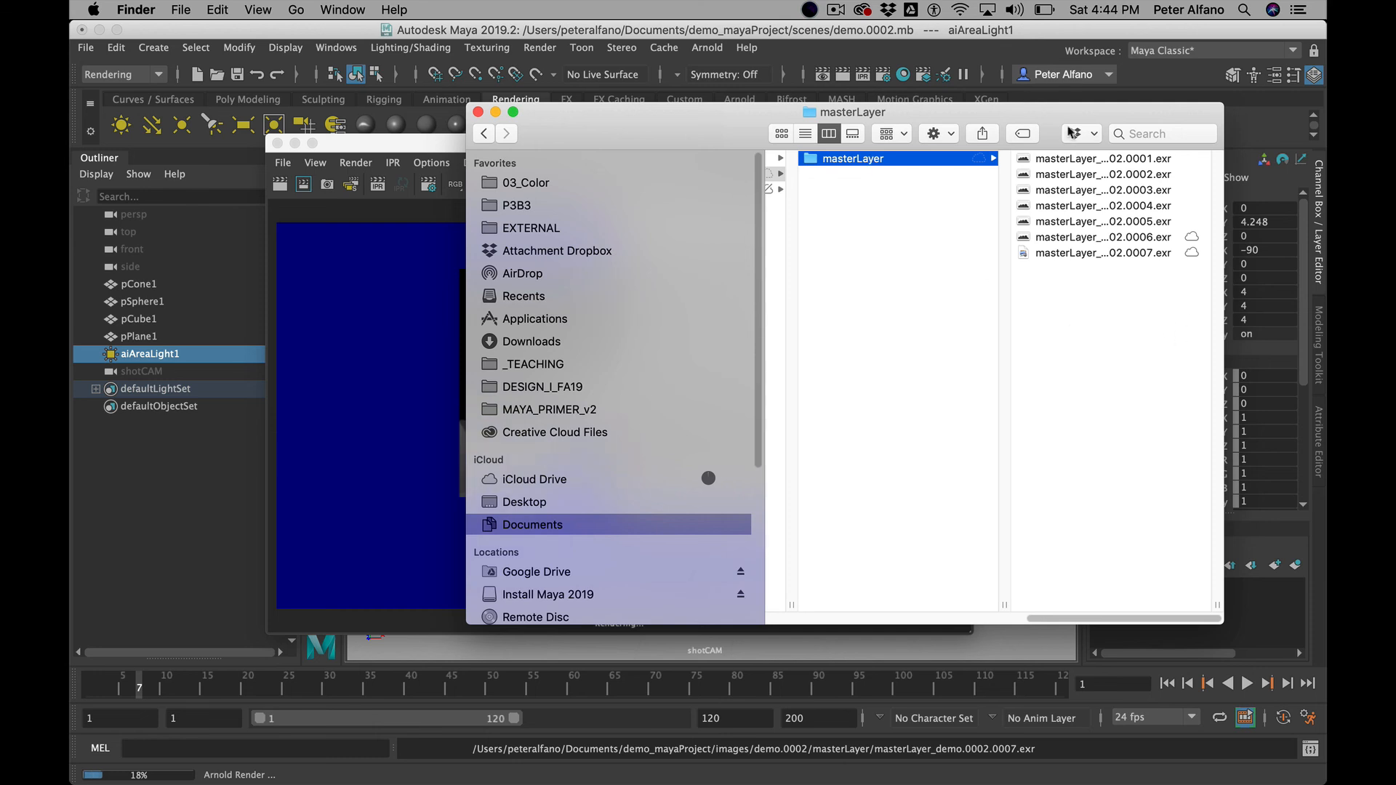
left_click_drag(1059, 124, 858, 103)
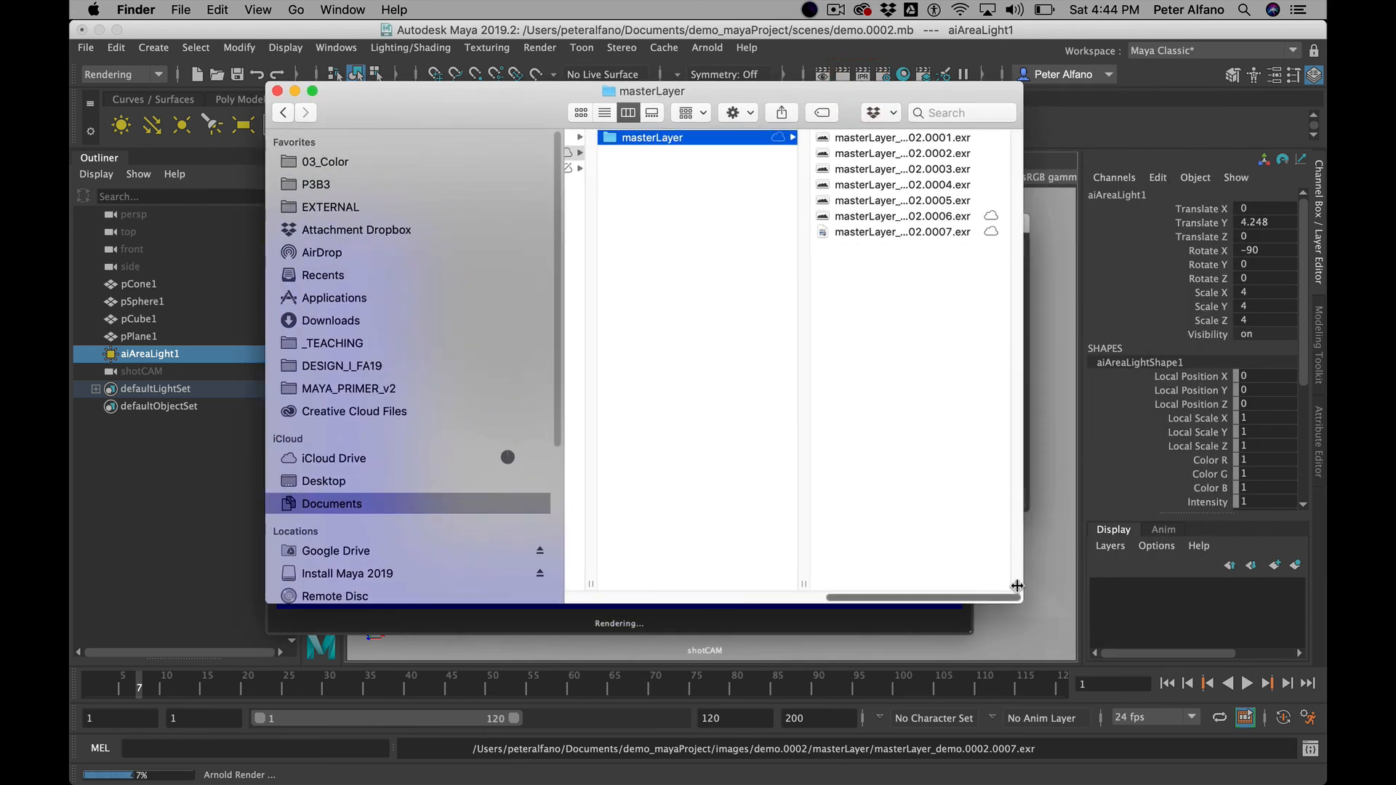
left_click_drag(1016, 584, 1309, 527)
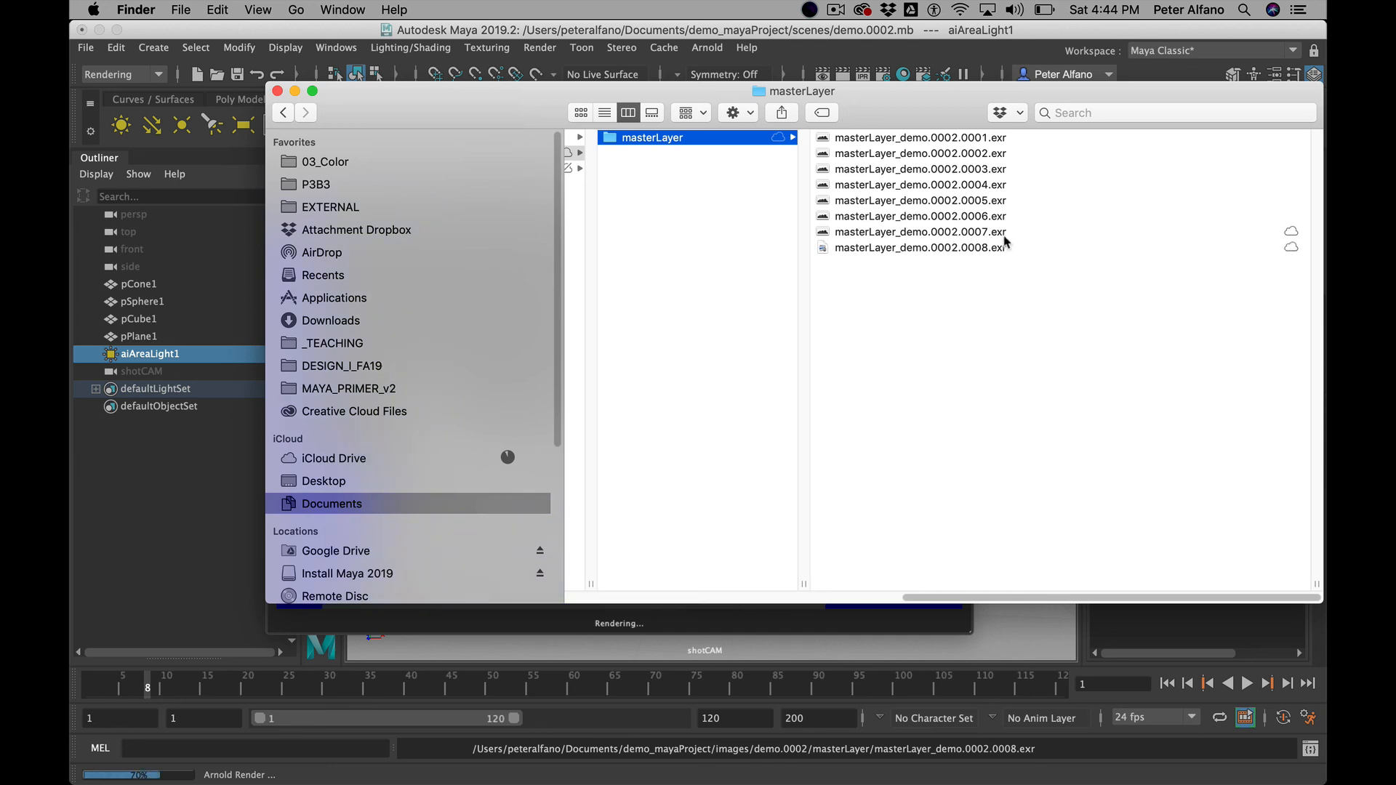
- Preview the rendered frames masterLayer_demo.0002.0007.exr and masterLayer_demo.0002.0006.exr, and select masterLayer_demo.0002.0010.exr
left_click(863, 232)
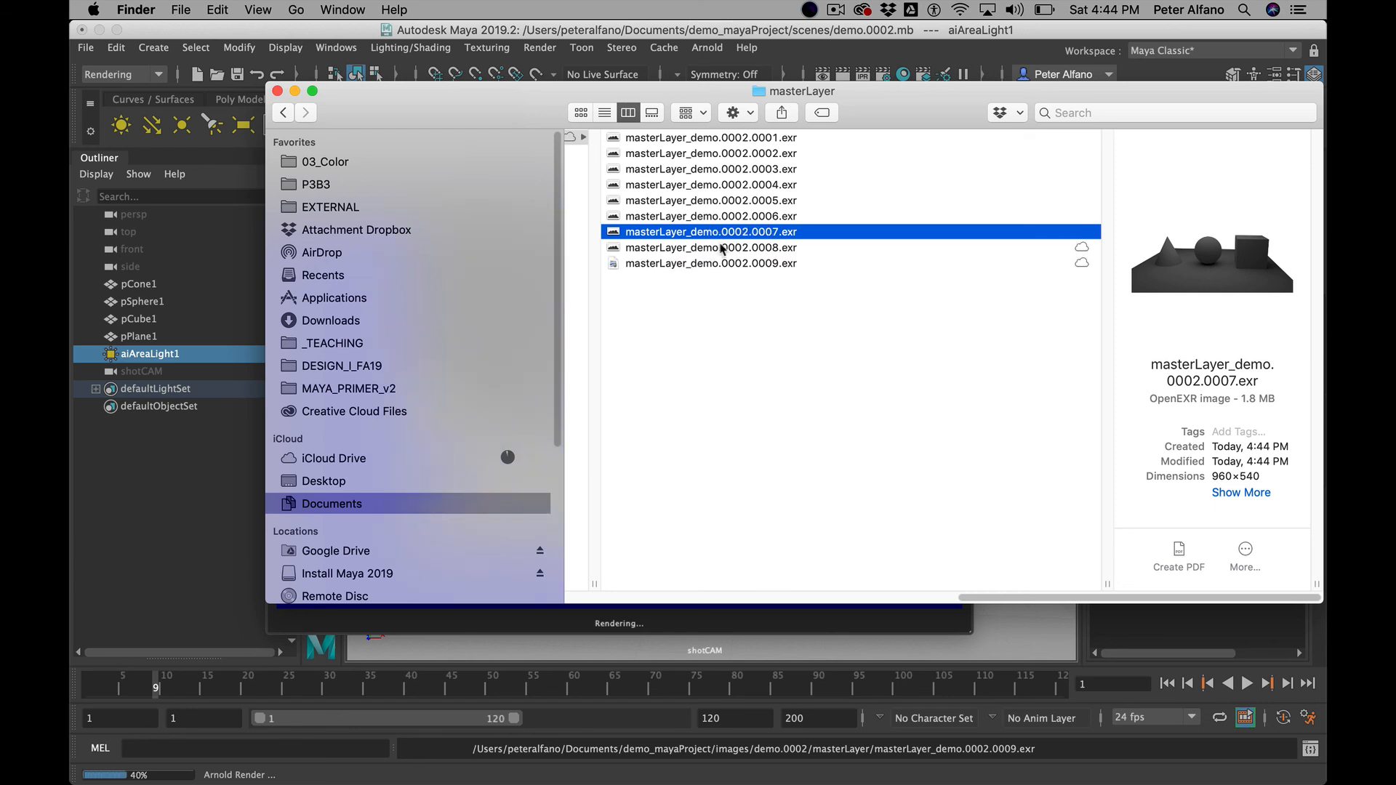
left_click(720, 217)
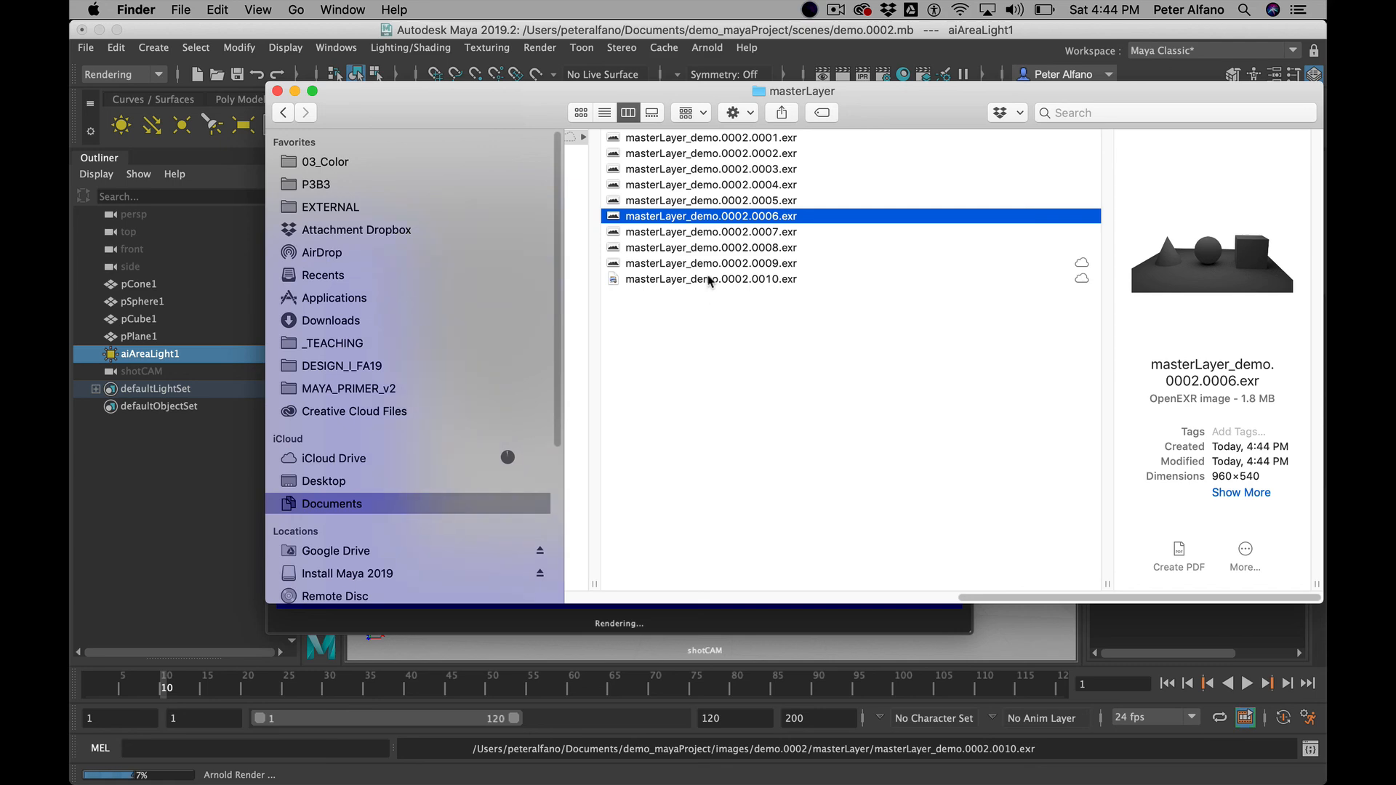
left_click(690, 282)
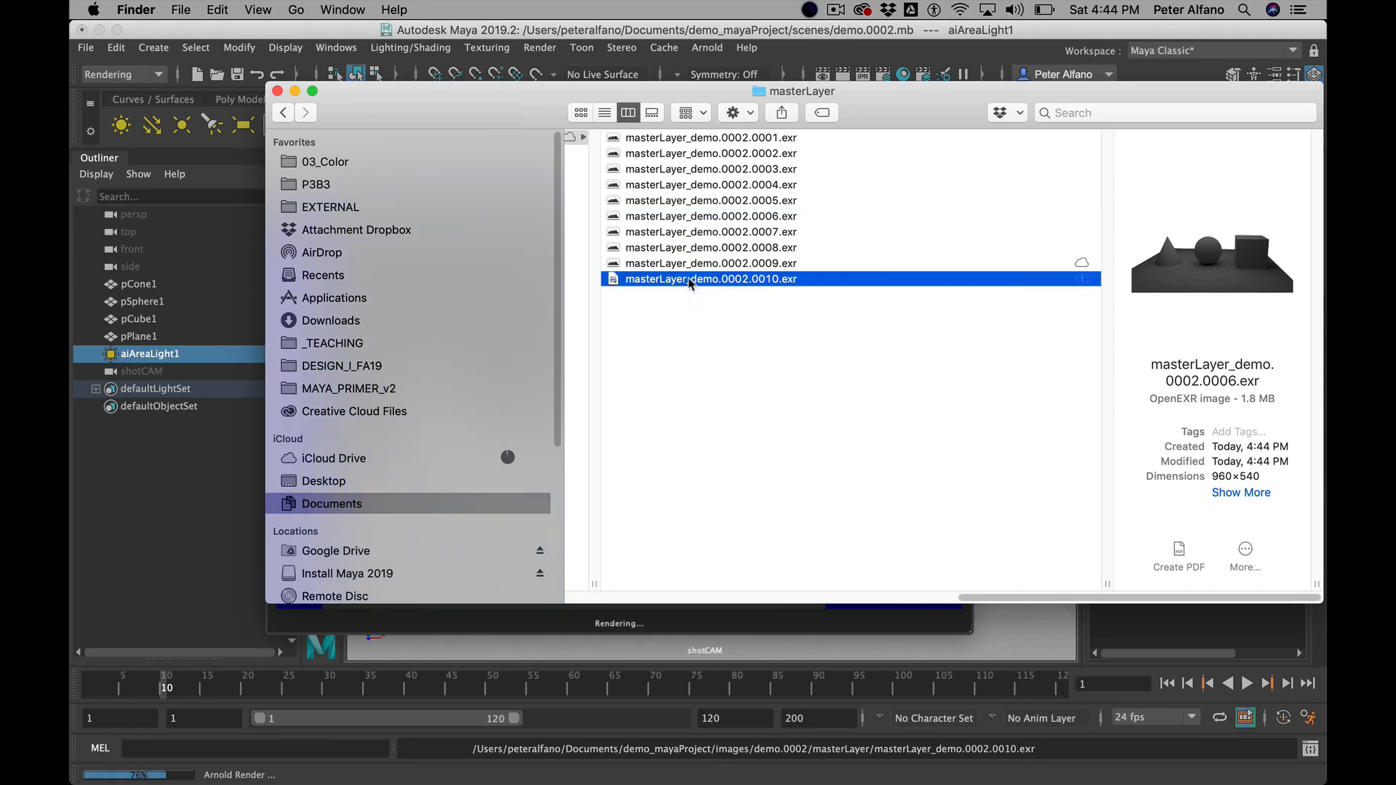